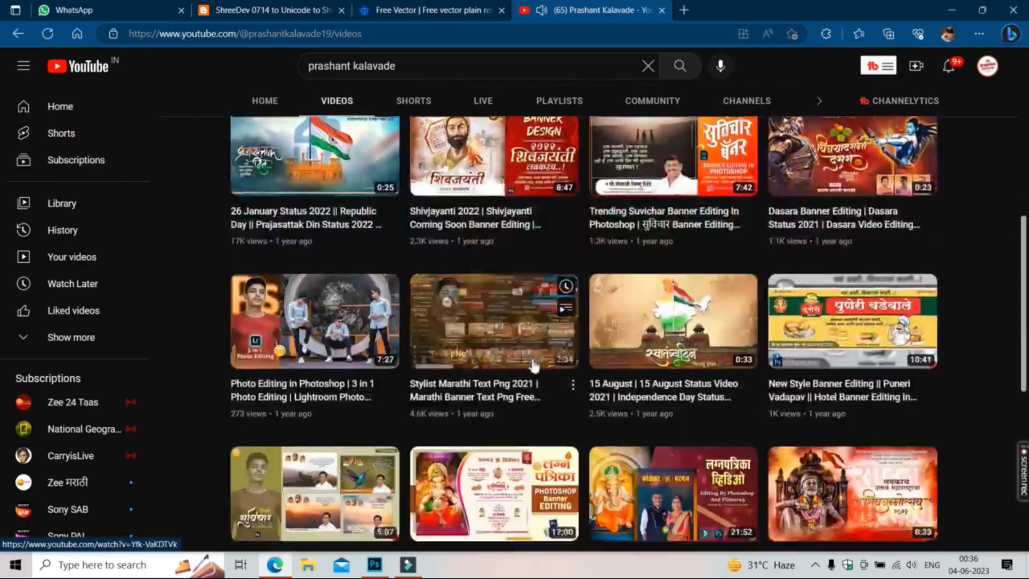
{"action": "scroll", "coordinate": [534, 358], "scroll_direction": "up", "scroll_amount": 10}
{"action": "scroll", "coordinate": [542, 357], "scroll_direction": "down", "scroll_amount": 5}
{"action": "scroll", "coordinate": [543, 357], "scroll_direction": "up", "scroll_amount": 5}
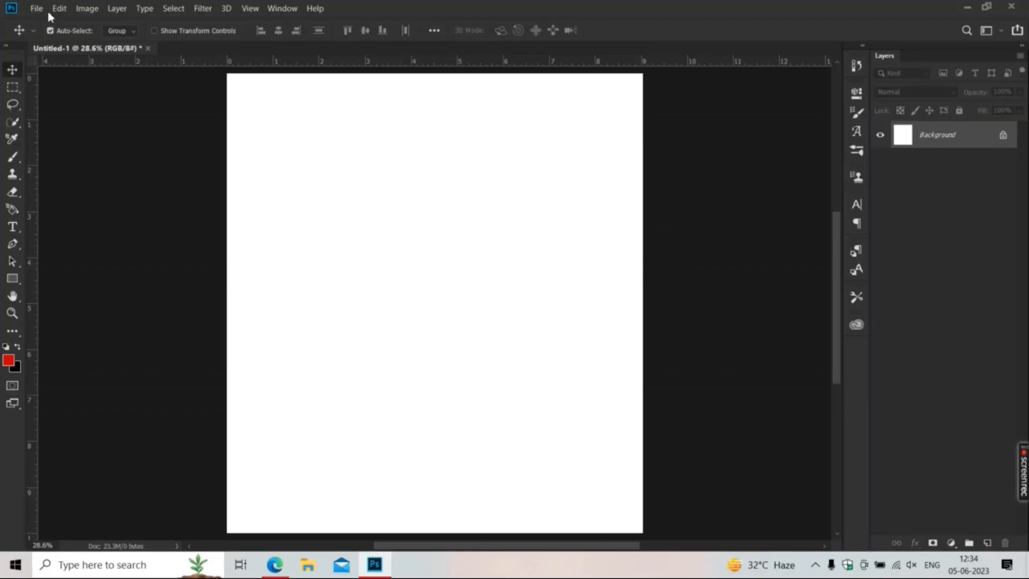
- Start placing an embedded image in the blank document and browse to the shivaay folder on Local Disk (E:)
{"action": "left_click", "coordinate": [43, 8]}
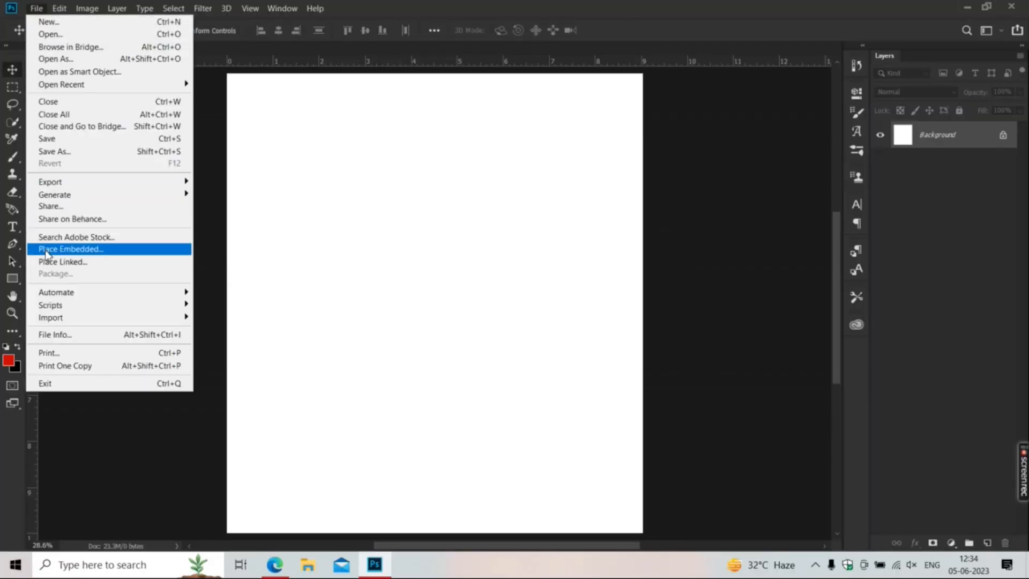
{"action": "left_click", "coordinate": [49, 254]}
{"action": "left_click", "coordinate": [51, 403]}
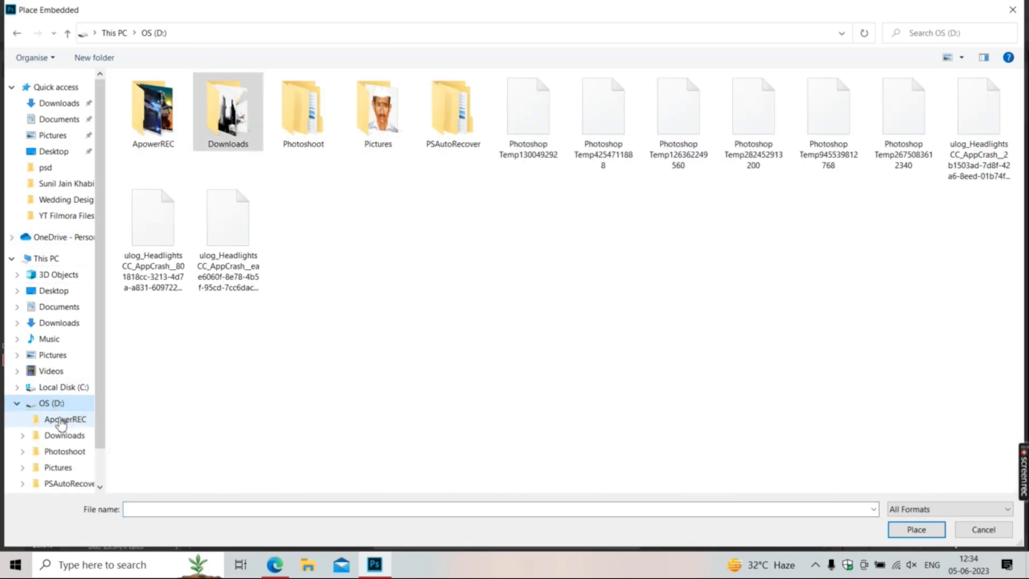
{"action": "left_click", "coordinate": [64, 419]}
{"action": "left_click", "coordinate": [16, 406]}
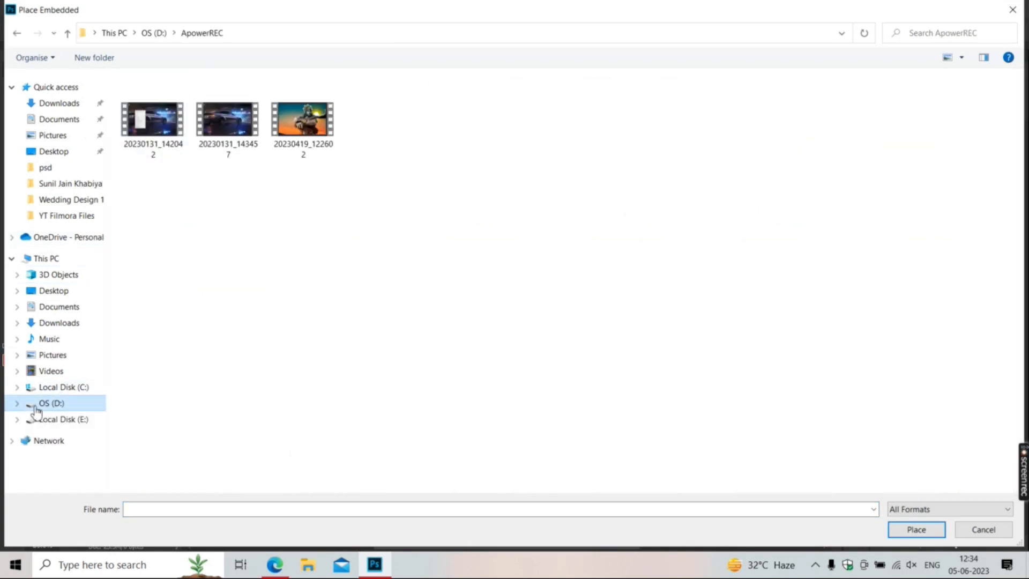
{"action": "left_click", "coordinate": [59, 419]}
{"action": "double_click", "coordinate": [150, 111]}
{"action": "double_click", "coordinate": [829, 220]}
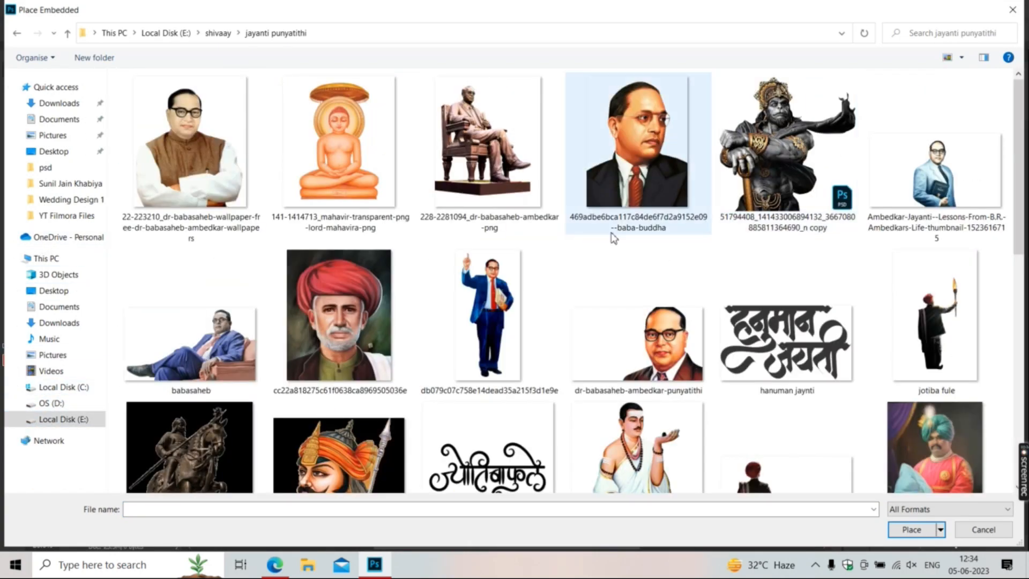
{"action": "scroll", "coordinate": [610, 235], "scroll_direction": "down", "scroll_amount": 10}
{"action": "left_click", "coordinate": [16, 34]}
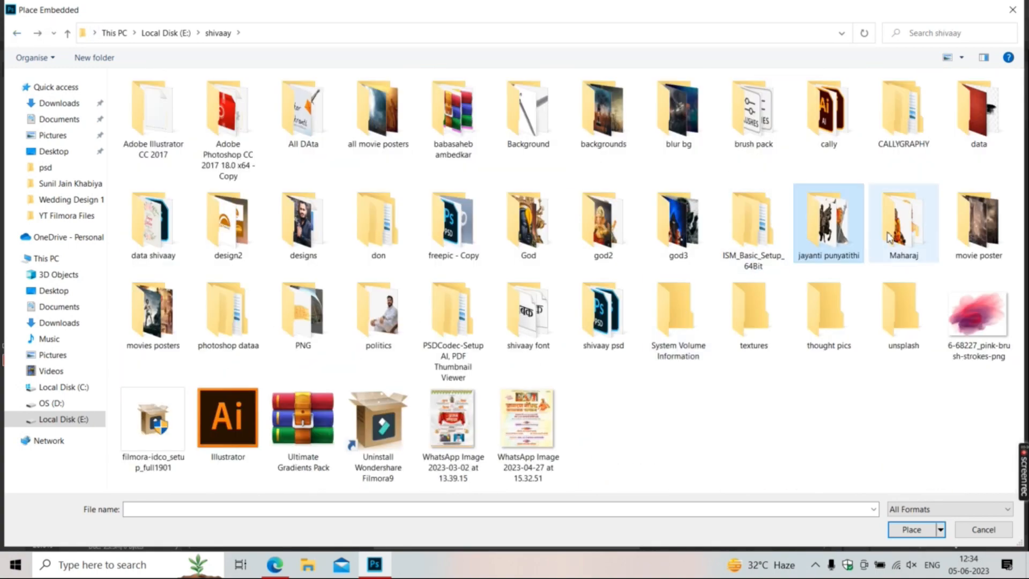
- Embed the hilltop path image 1667b3e9a383c091ffed7b4c090509e1 from the Maharaj folder and hide its layer
{"action": "double_click", "coordinate": [906, 215]}
{"action": "scroll", "coordinate": [581, 233], "scroll_direction": "down", "scroll_amount": 9}
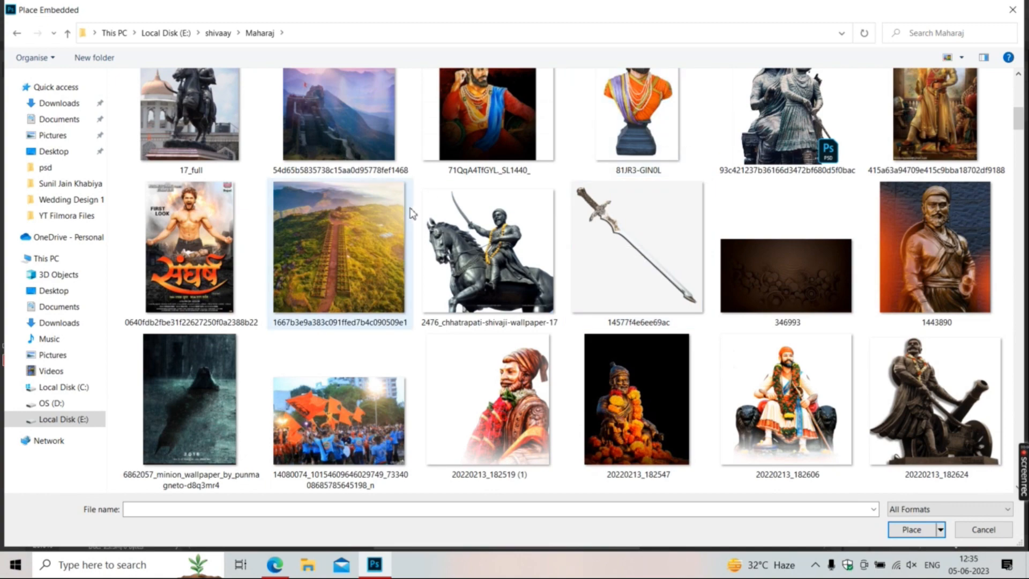
{"action": "double_click", "coordinate": [359, 257]}
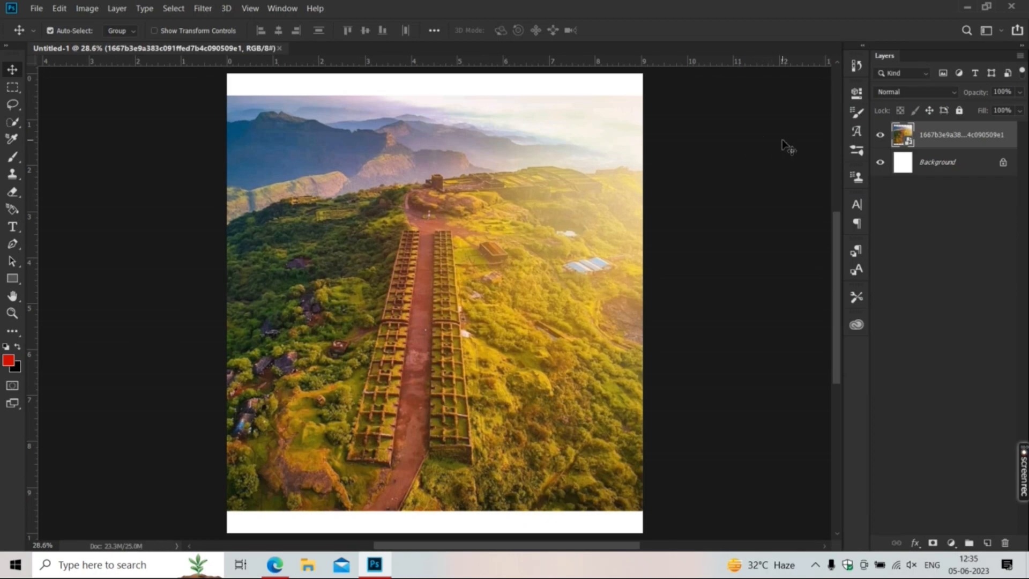
{"action": "left_click", "coordinate": [880, 138]}
- Embed the raigad stone gateway image from the Maharaj folder and hide its layer
{"action": "left_click", "coordinate": [36, 8]}
{"action": "left_click", "coordinate": [75, 250]}
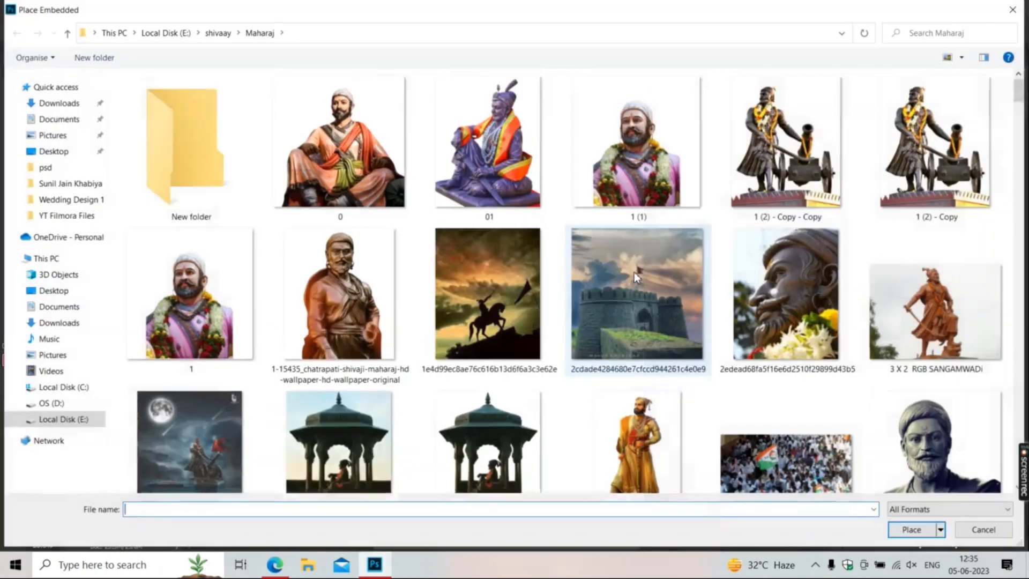
{"action": "scroll", "coordinate": [637, 278], "scroll_direction": "down", "scroll_amount": 10}
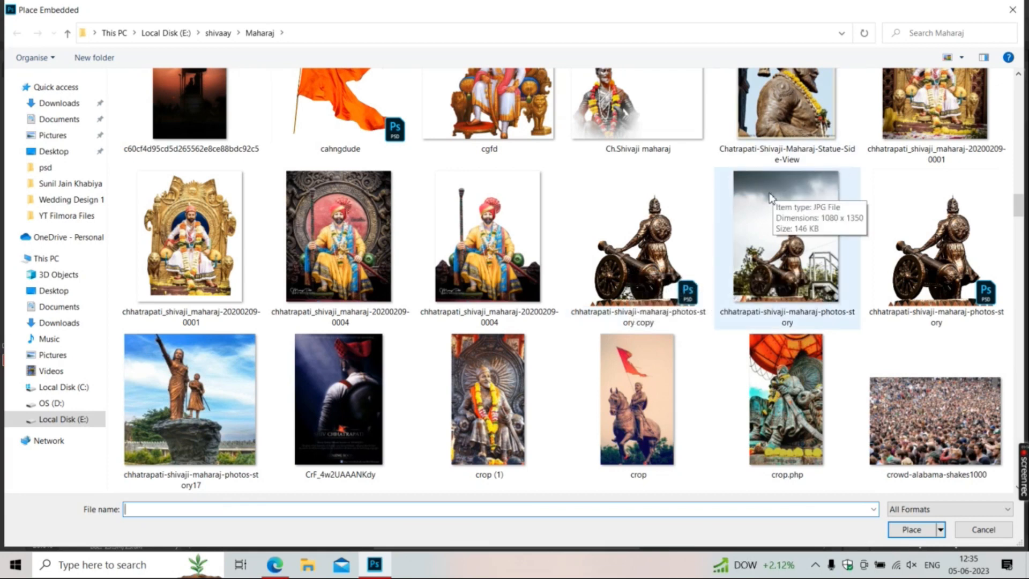
{"action": "scroll", "coordinate": [671, 313], "scroll_direction": "up", "scroll_amount": 3}
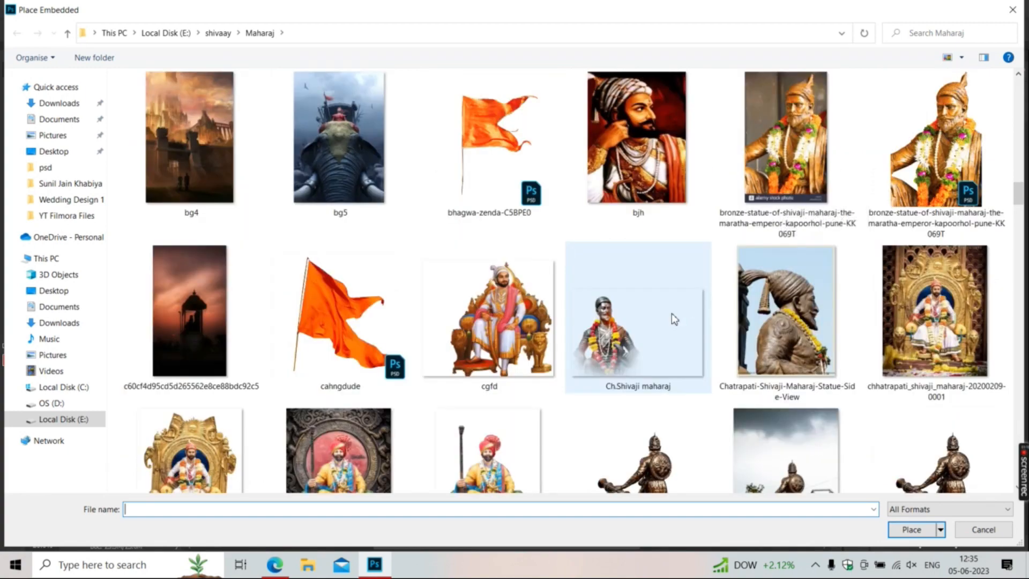
{"action": "scroll", "coordinate": [671, 313], "scroll_direction": "down", "scroll_amount": 3}
{"action": "left_click", "coordinate": [489, 303]}
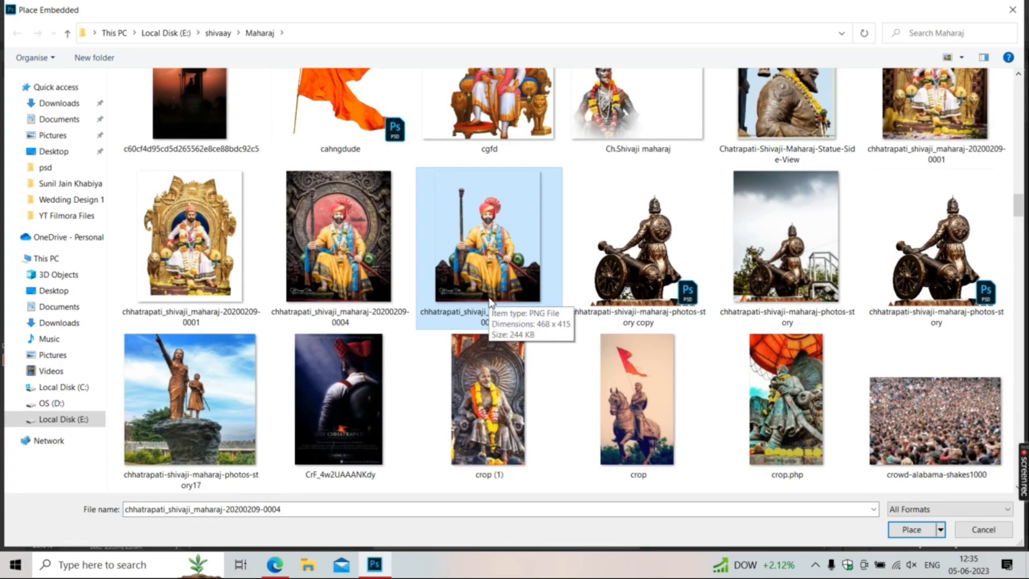
{"action": "scroll", "coordinate": [489, 303], "scroll_direction": "down", "scroll_amount": 9}
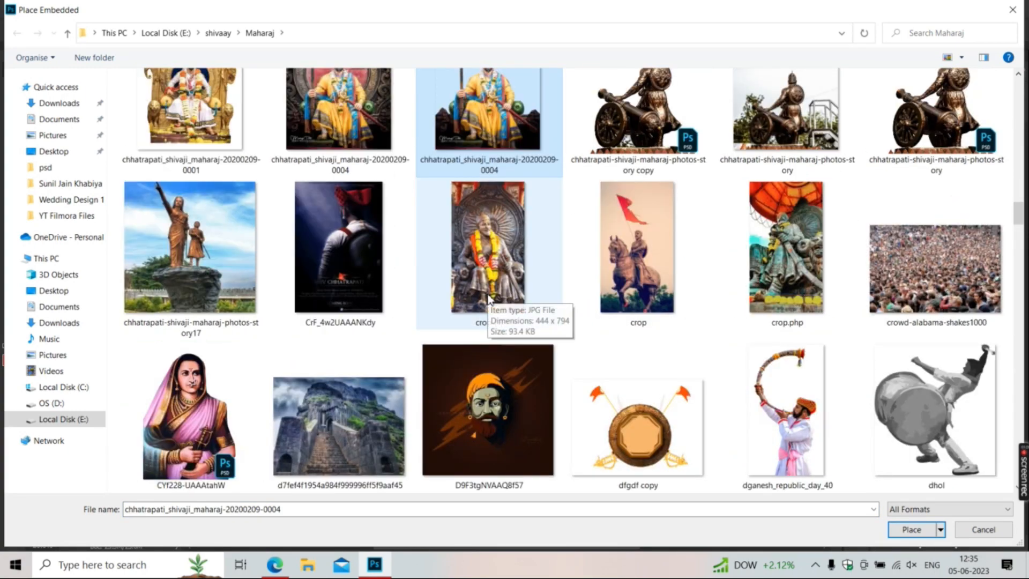
{"action": "scroll", "coordinate": [489, 299], "scroll_direction": "down", "scroll_amount": 3}
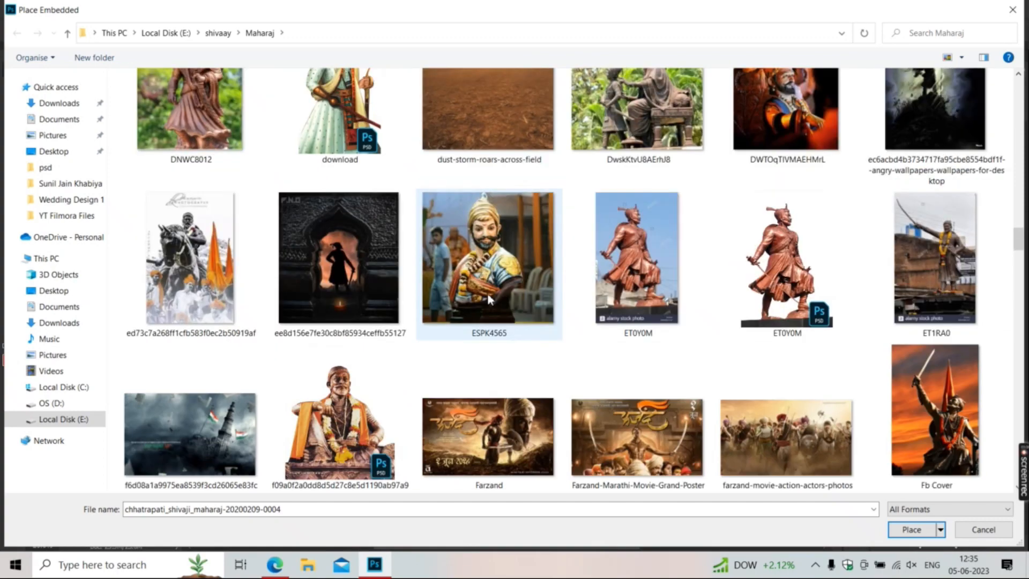
{"action": "scroll", "coordinate": [489, 299], "scroll_direction": "down", "scroll_amount": 6}
{"action": "scroll", "coordinate": [489, 299], "scroll_direction": "down", "scroll_amount": 3}
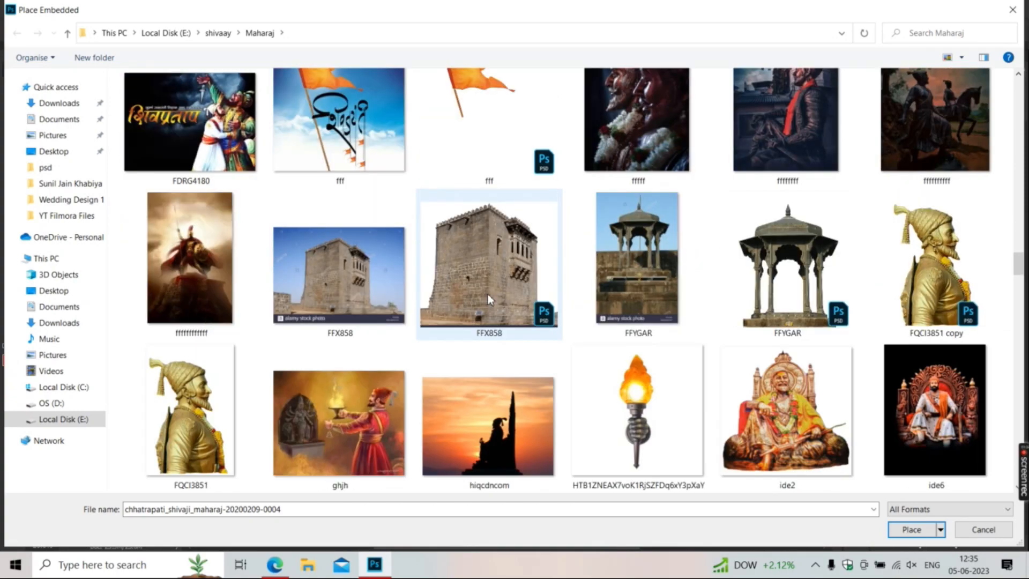
{"action": "scroll", "coordinate": [484, 298], "scroll_direction": "down", "scroll_amount": 6}
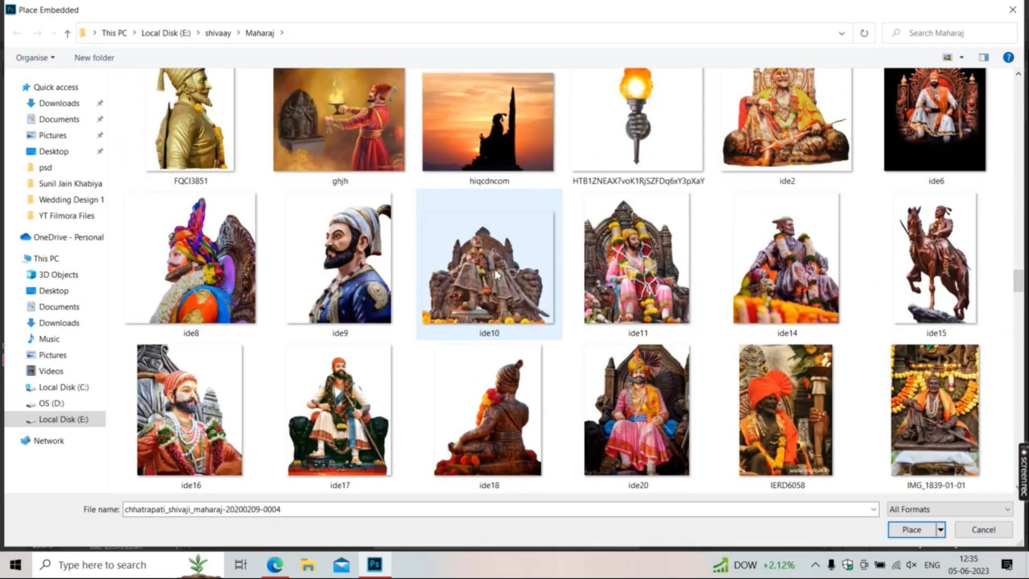
{"action": "scroll", "coordinate": [495, 274], "scroll_direction": "down", "scroll_amount": 3}
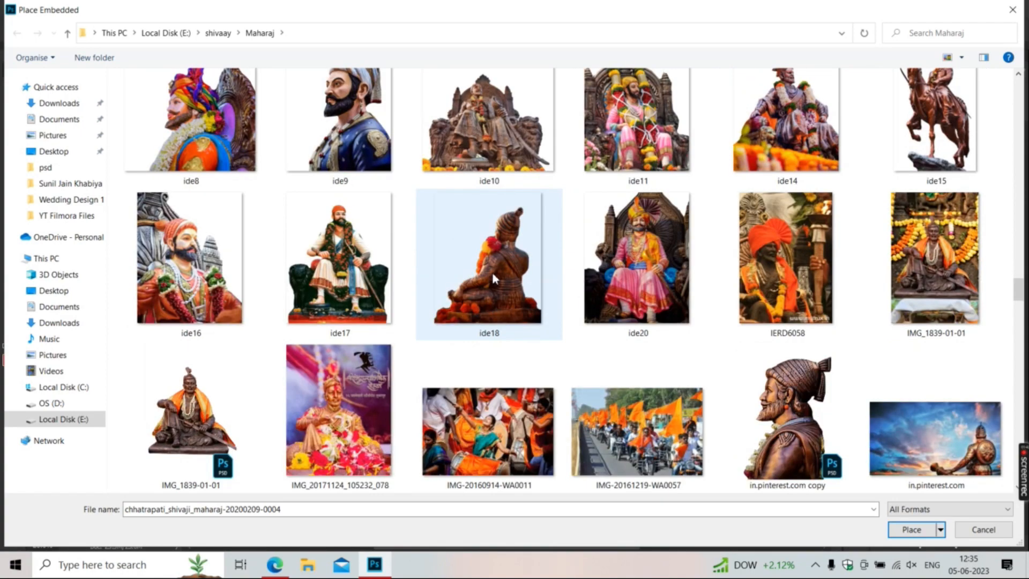
{"action": "scroll", "coordinate": [494, 277], "scroll_direction": "down", "scroll_amount": 9}
{"action": "scroll", "coordinate": [494, 277], "scroll_direction": "down", "scroll_amount": 15}
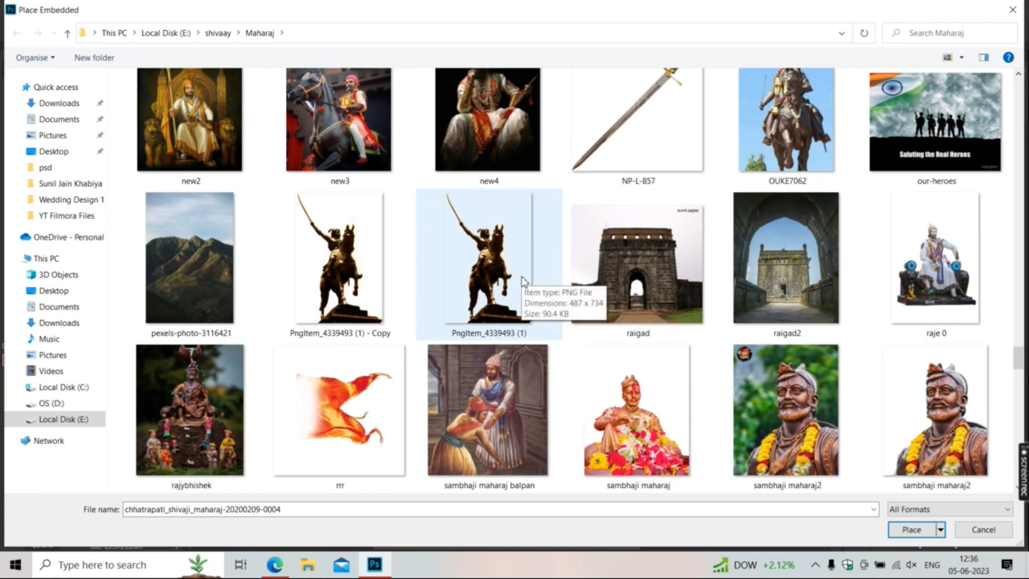
{"action": "left_click", "coordinate": [582, 277]}
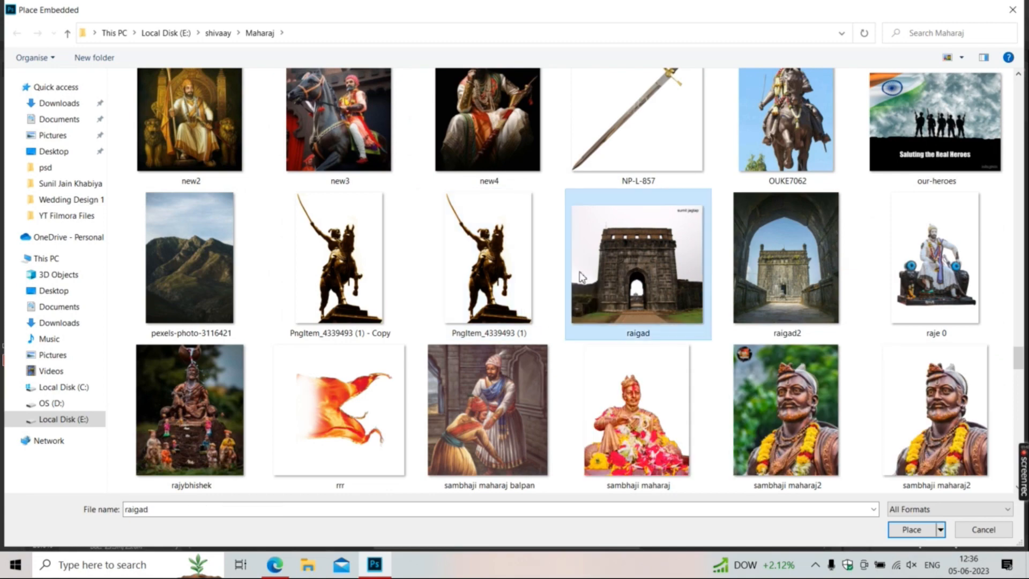
{"action": "double_click", "coordinate": [608, 279]}
{"action": "left_click", "coordinate": [741, 309]}
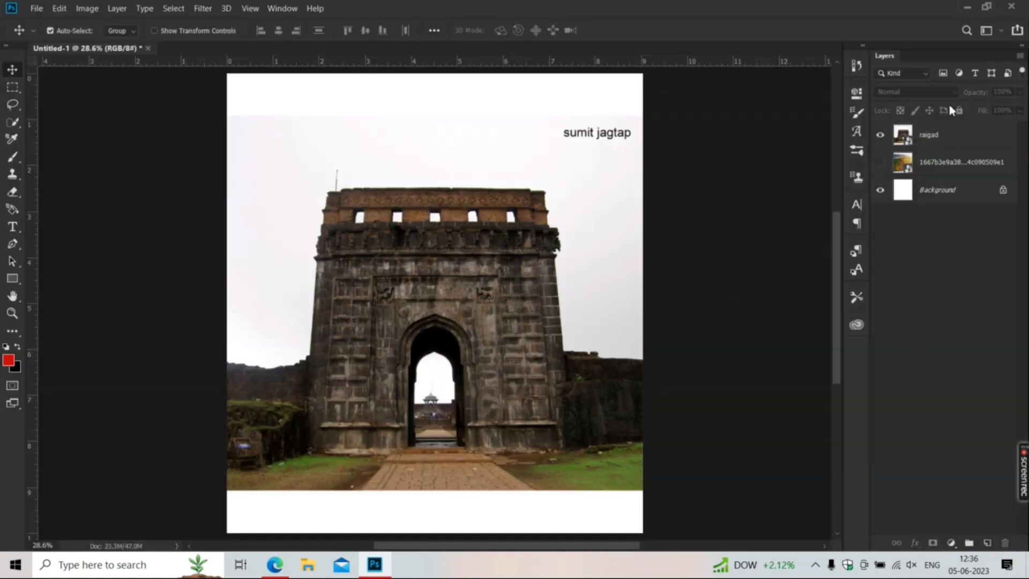
{"action": "left_click", "coordinate": [880, 134]}
- Place the flower-decorated throne pavilion image named 3 and move it down to the canvas's lower edge
{"action": "left_click", "coordinate": [36, 8]}
{"action": "left_click", "coordinate": [43, 248]}
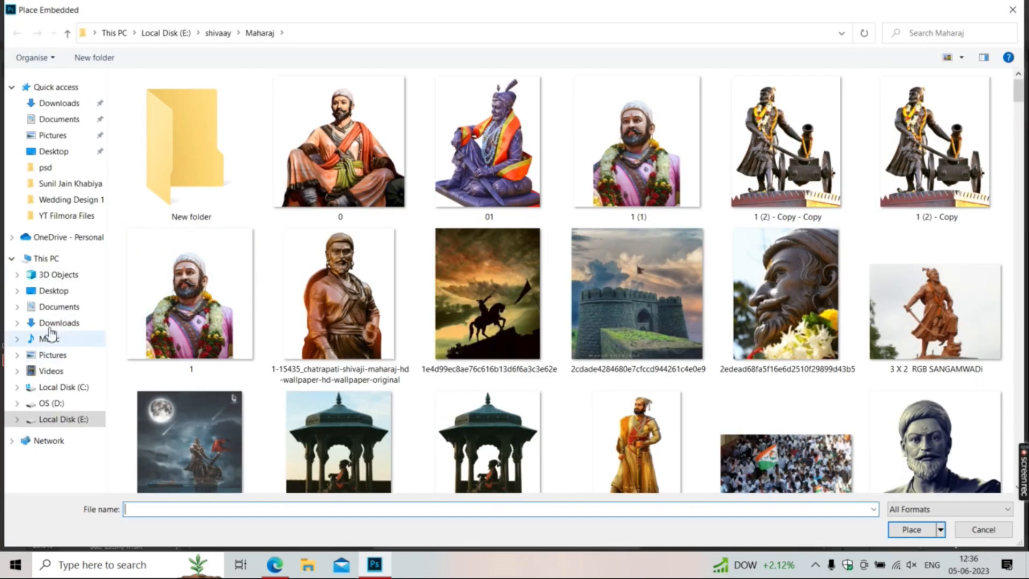
{"action": "left_click", "coordinate": [54, 322]}
{"action": "left_click_drag", "start_coordinate": [1022, 93], "coordinate": [1019, 109]}
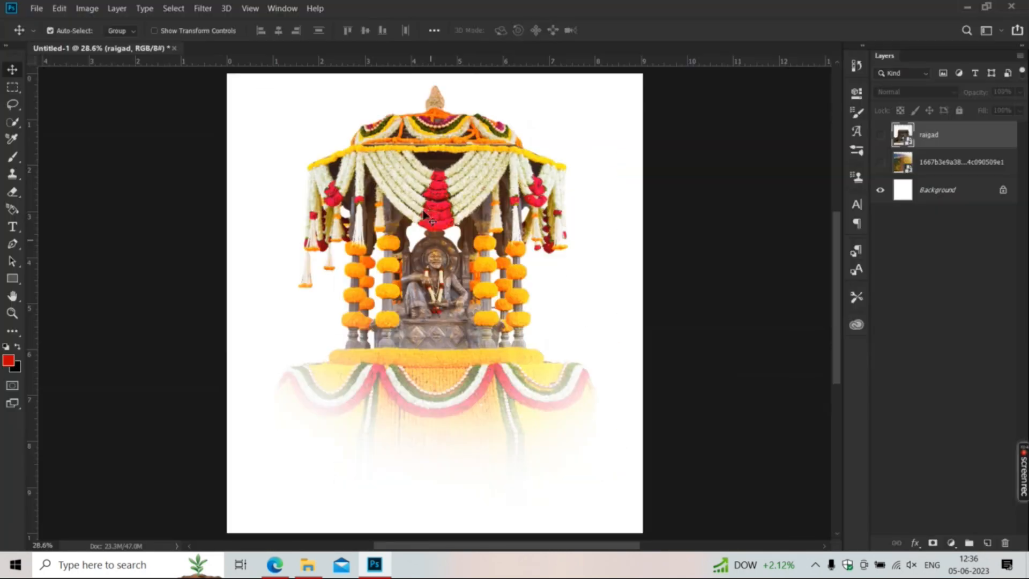
{"action": "key", "text": "Return"}
{"action": "left_click_drag", "start_coordinate": [409, 197], "coordinate": [408, 284]}
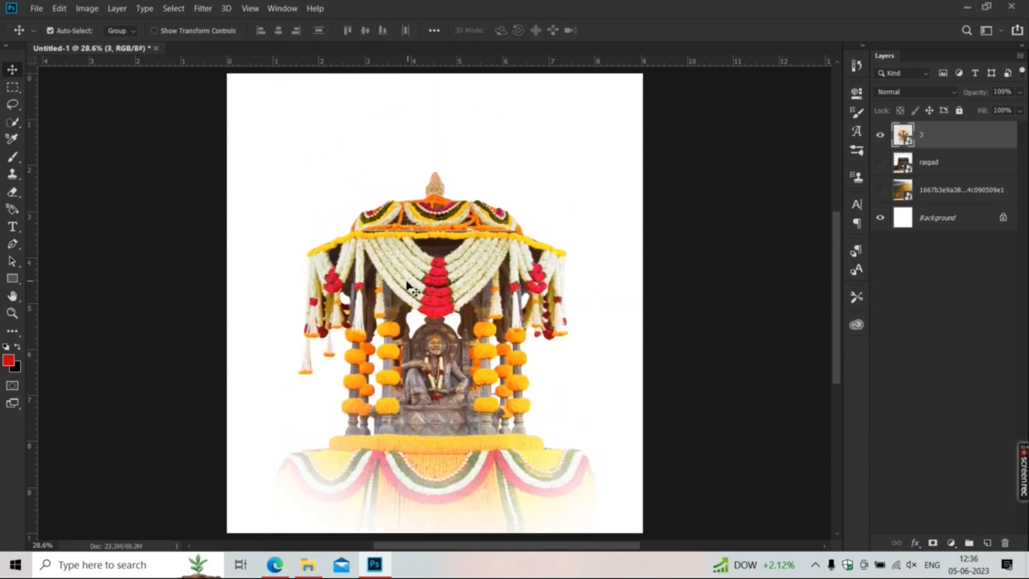
- Scale the throne pavilion to about 81% and position it centred in the lower part of the canvas
{"action": "key", "text": "ctrl+t"}
{"action": "left_click_drag", "start_coordinate": [270, 170], "coordinate": [296, 216]}
{"action": "key", "text": "Return"}
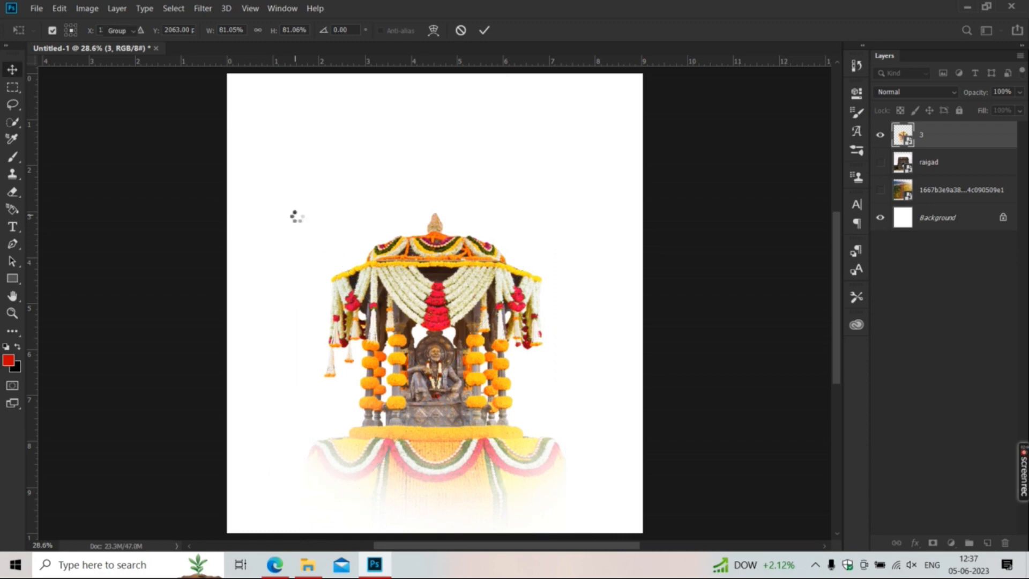
{"action": "left_click_drag", "start_coordinate": [436, 290], "coordinate": [439, 317]}
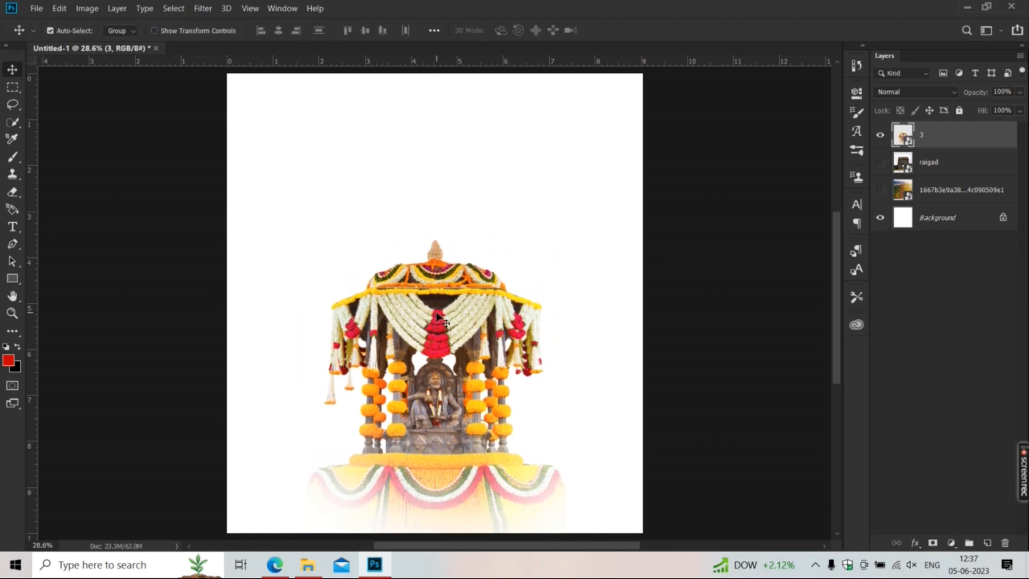
{"action": "key", "text": "ctrl+t"}
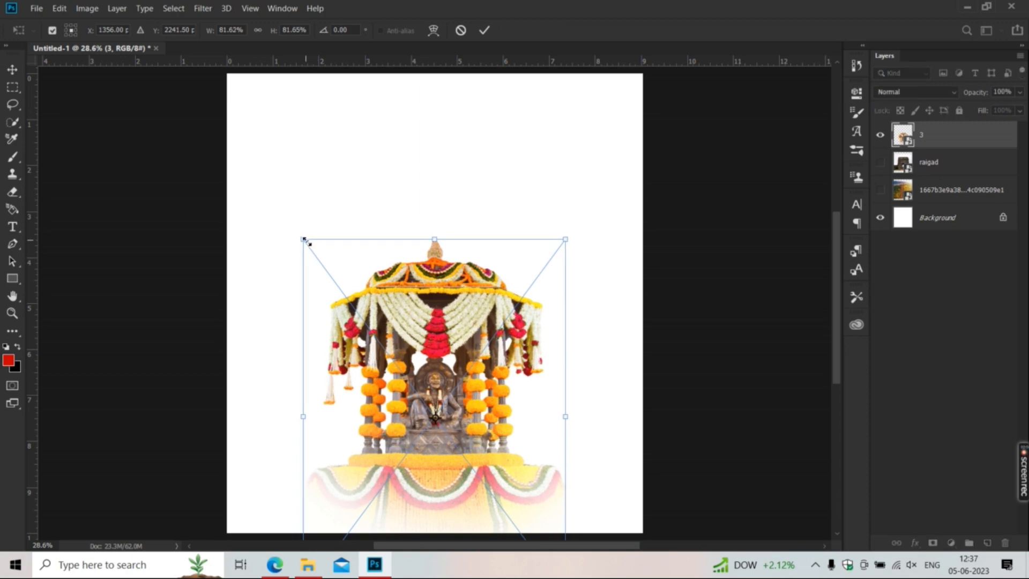
{"action": "key", "text": "Return"}
{"action": "left_click_drag", "start_coordinate": [423, 307], "coordinate": [419, 306]}
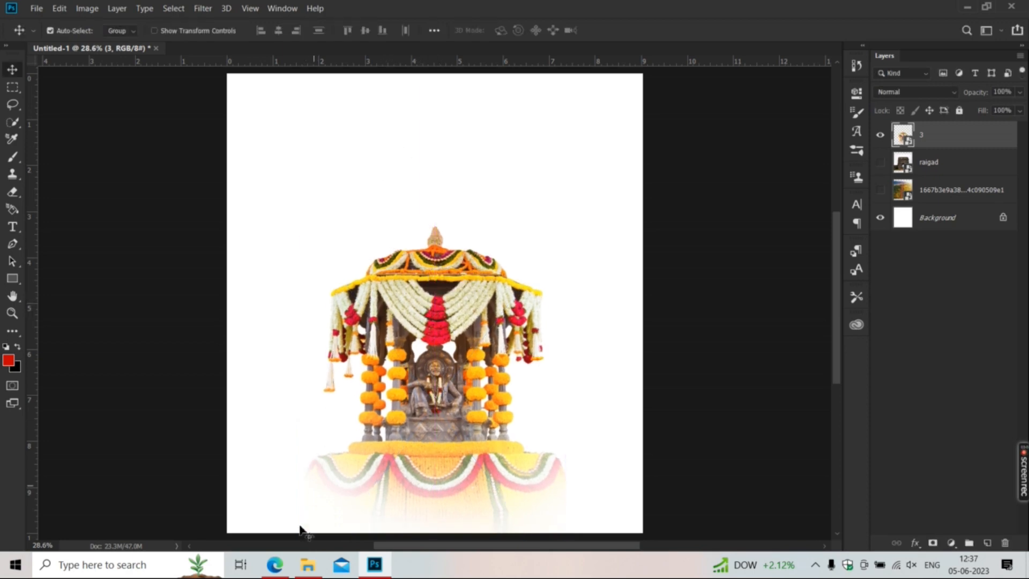
- Switch to File Explorer and open the cally folder inside shivaay on Local Disk (E:)
{"action": "left_click", "coordinate": [305, 566]}
{"action": "left_click", "coordinate": [58, 409]}
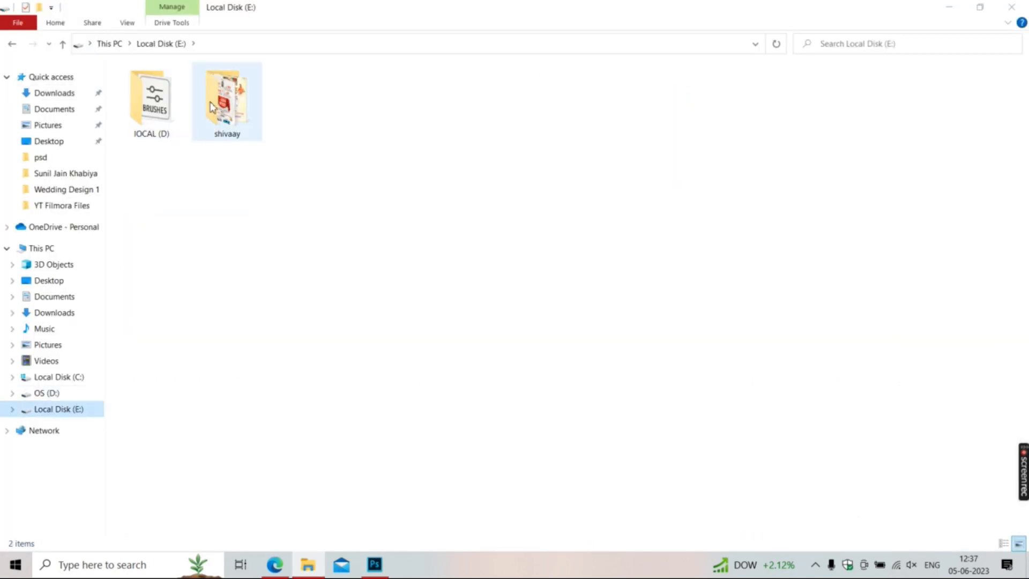
{"action": "double_click", "coordinate": [216, 109]}
{"action": "double_click", "coordinate": [827, 120]}
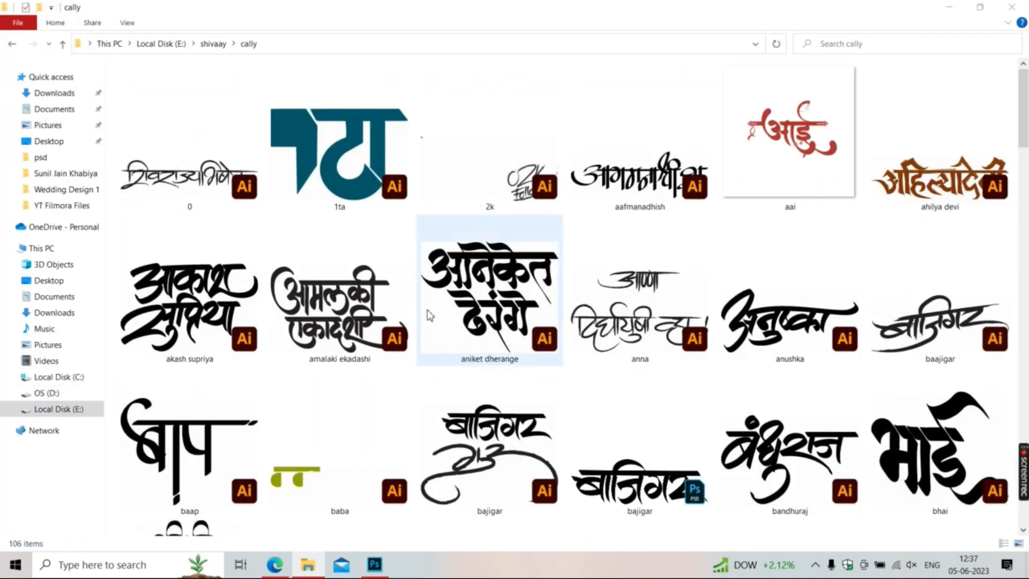
- Bring the शिवराज्याभिषेक calligraphy file 0 from the cally folder into the Photoshop document as a smart object cropped to its bounding box
{"action": "scroll", "coordinate": [427, 318], "scroll_direction": "down", "scroll_amount": 8}
{"action": "scroll", "coordinate": [428, 318], "scroll_direction": "down", "scroll_amount": 15}
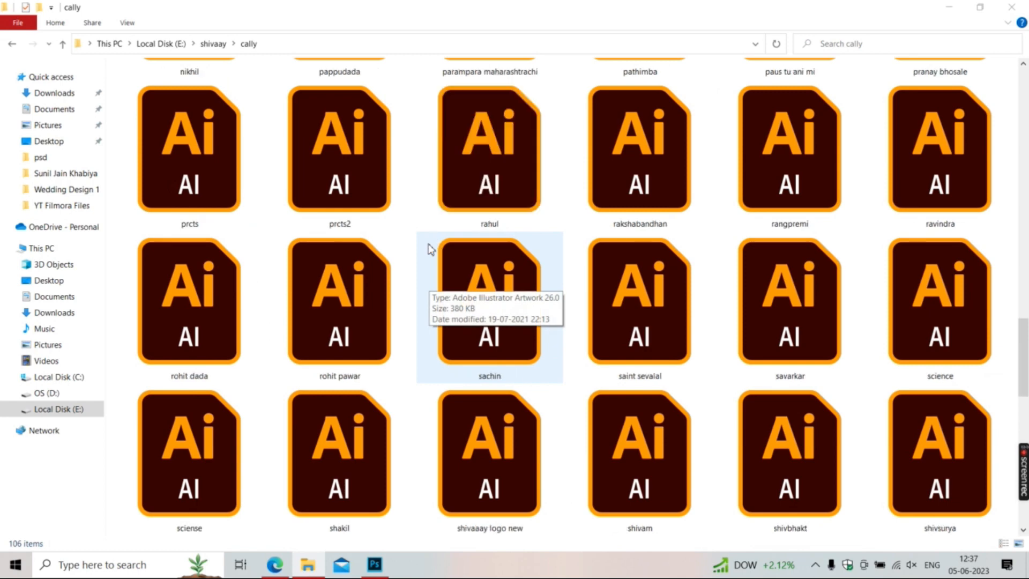
{"action": "scroll", "coordinate": [428, 250], "scroll_direction": "up", "scroll_amount": 20}
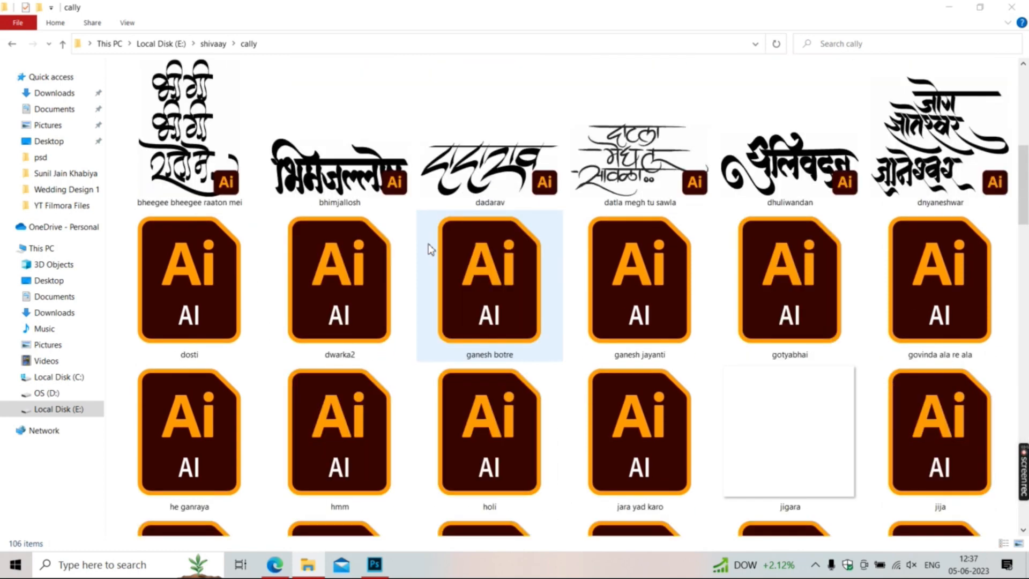
{"action": "scroll", "coordinate": [429, 249], "scroll_direction": "up", "scroll_amount": 5}
{"action": "scroll", "coordinate": [434, 248], "scroll_direction": "up", "scroll_amount": 3}
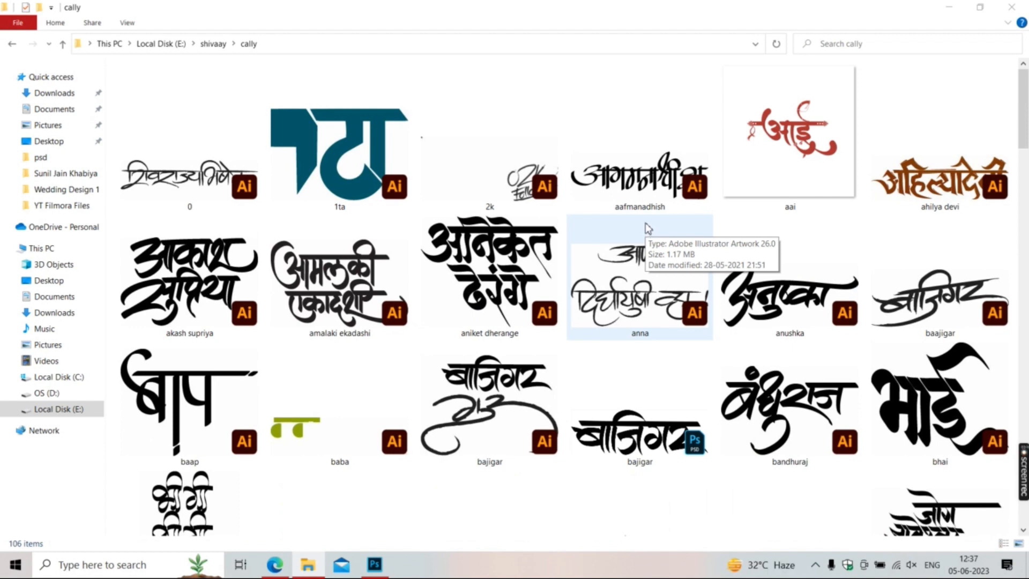
{"action": "left_click_drag", "start_coordinate": [185, 187], "coordinate": [383, 168]}
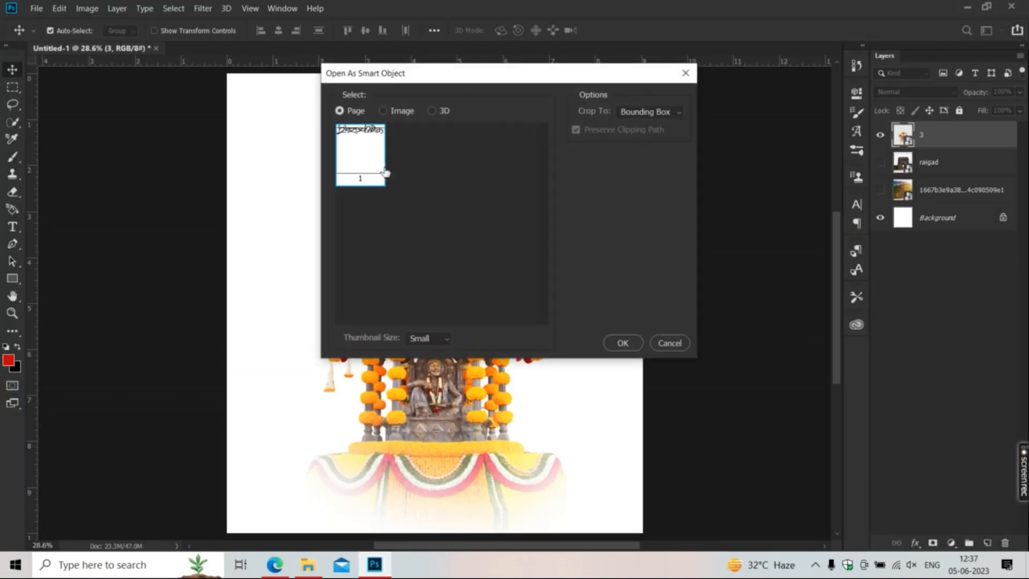
{"action": "left_click", "coordinate": [619, 334]}
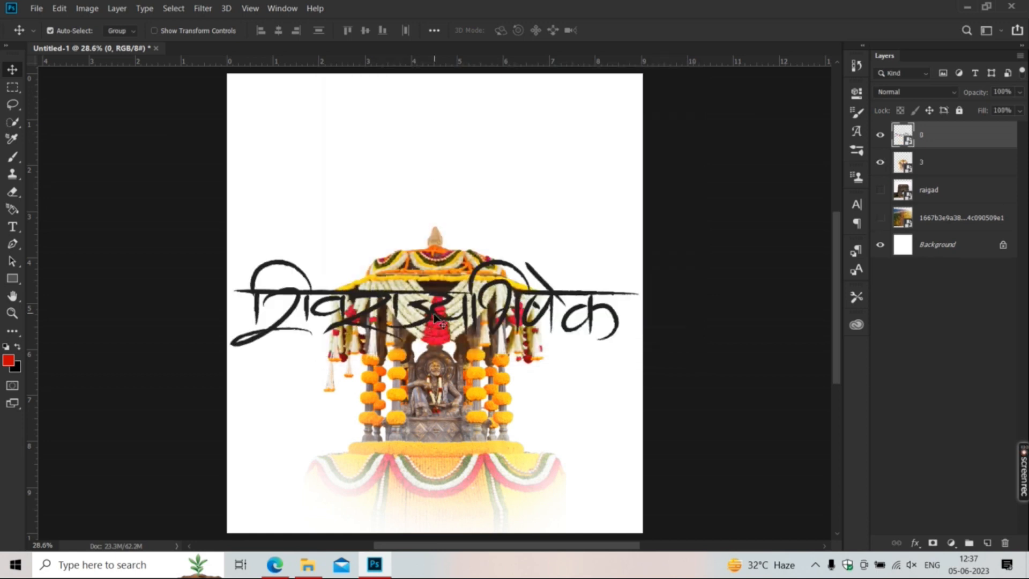
- Move the calligraphy above the throne pavilion and scale it down to roughly the throne image's width
{"action": "left_click_drag", "start_coordinate": [382, 295], "coordinate": [385, 153]}
{"action": "key", "text": "ctrl+t"}
{"action": "left_click_drag", "start_coordinate": [231, 115], "coordinate": [301, 124]}
{"action": "key", "text": "Return"}
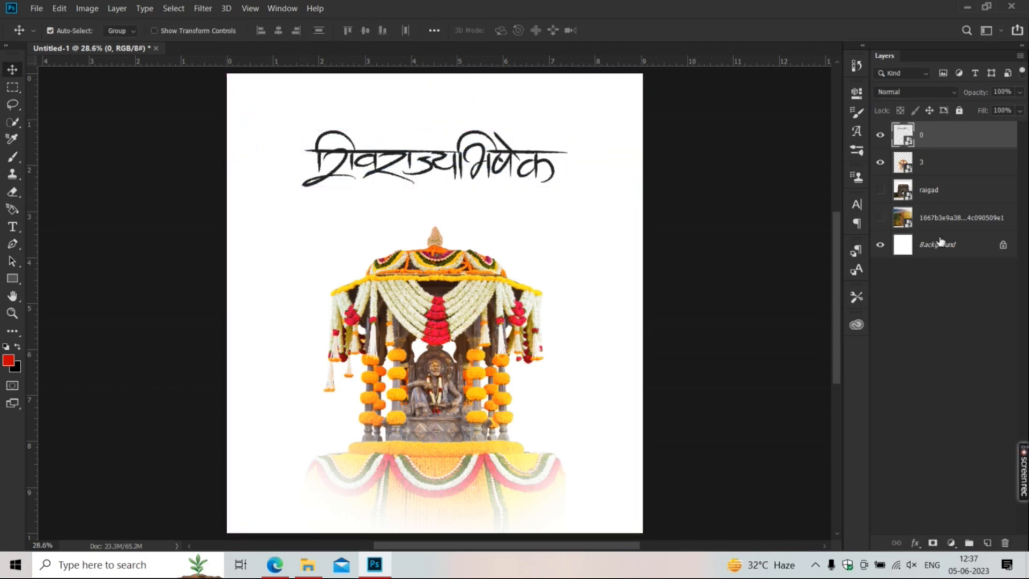
- Switch to the Edge browser and look through the videos on the Mr. Graphics Designer YouTube channel
{"action": "left_click", "coordinate": [779, 335]}
{"action": "left_click", "coordinate": [274, 564]}
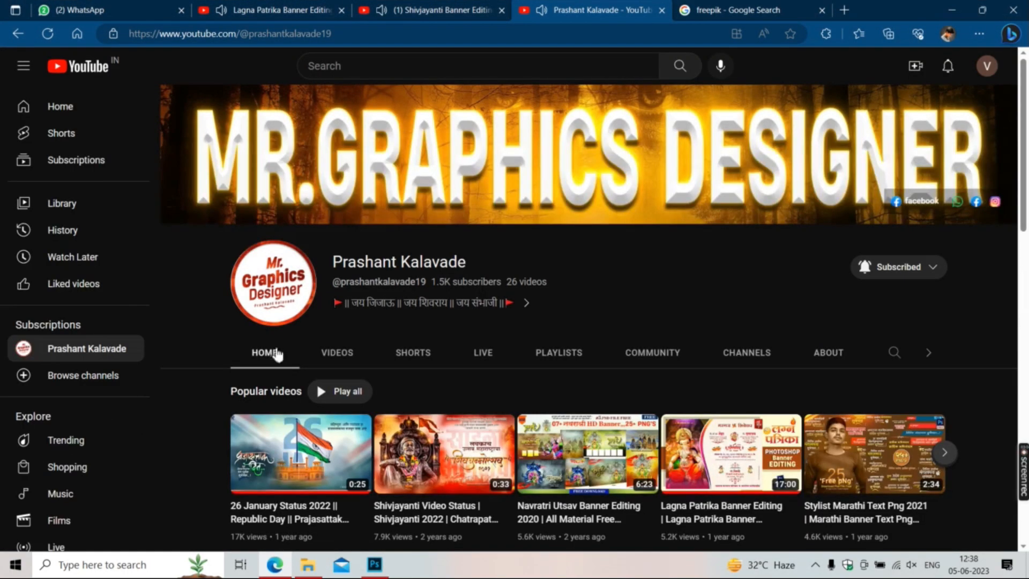
{"action": "left_click", "coordinate": [350, 354]}
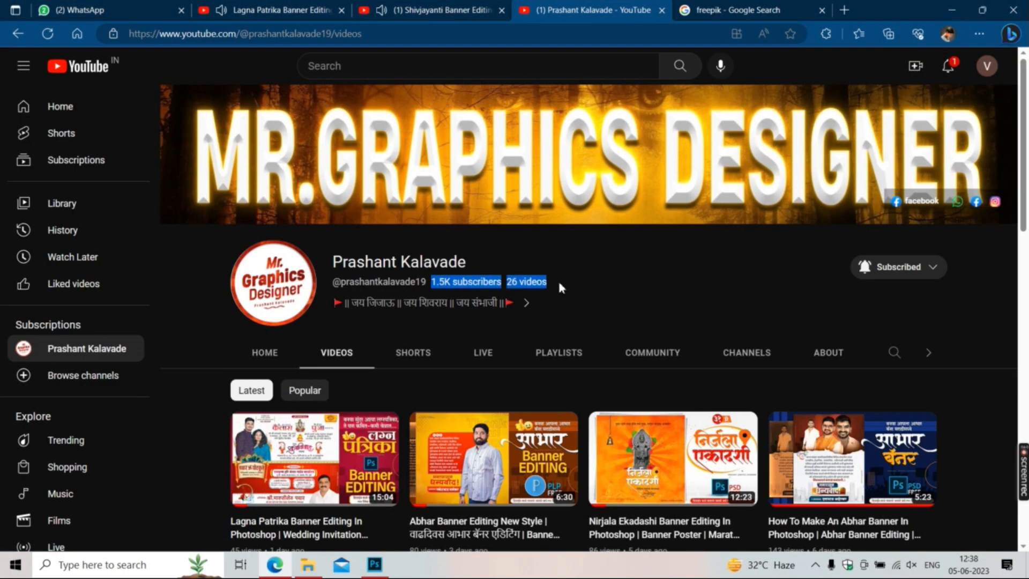
{"action": "left_click", "coordinate": [608, 295]}
{"action": "left_click", "coordinate": [886, 276]}
{"action": "scroll", "coordinate": [809, 272], "scroll_direction": "down", "scroll_amount": 20}
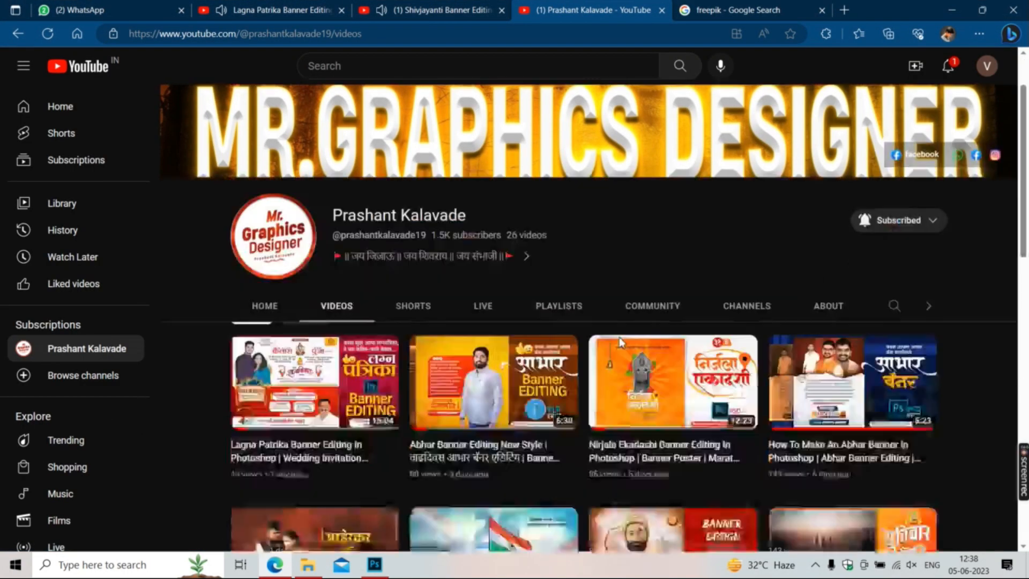
{"action": "scroll", "coordinate": [618, 343], "scroll_direction": "up", "scroll_amount": 15}
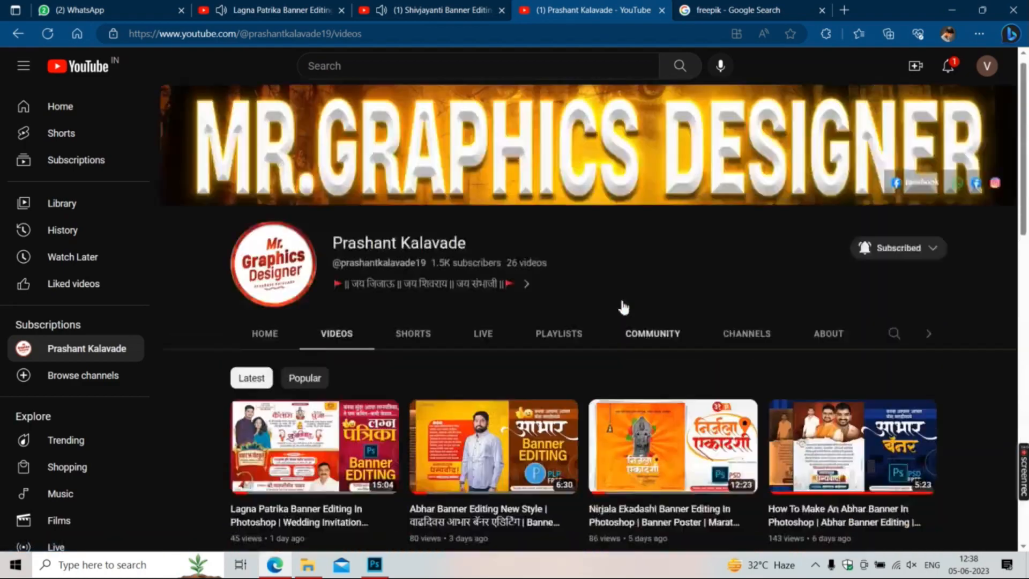
- Search Freepik for brown texture, close the Adobe Stock pop-up window and look over the results
{"action": "left_click", "coordinate": [777, 10]}
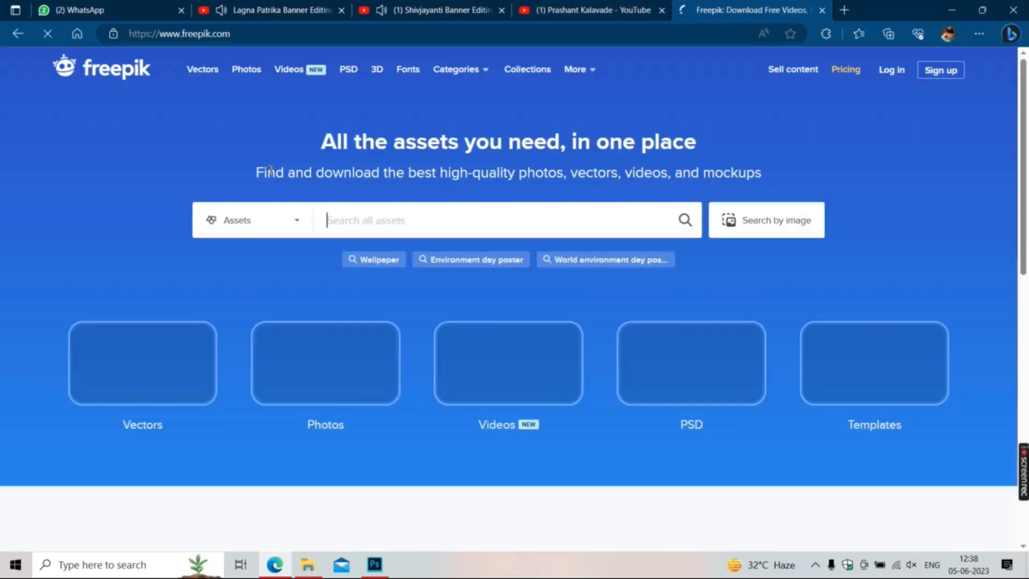
{"action": "type", "text": "bro"}
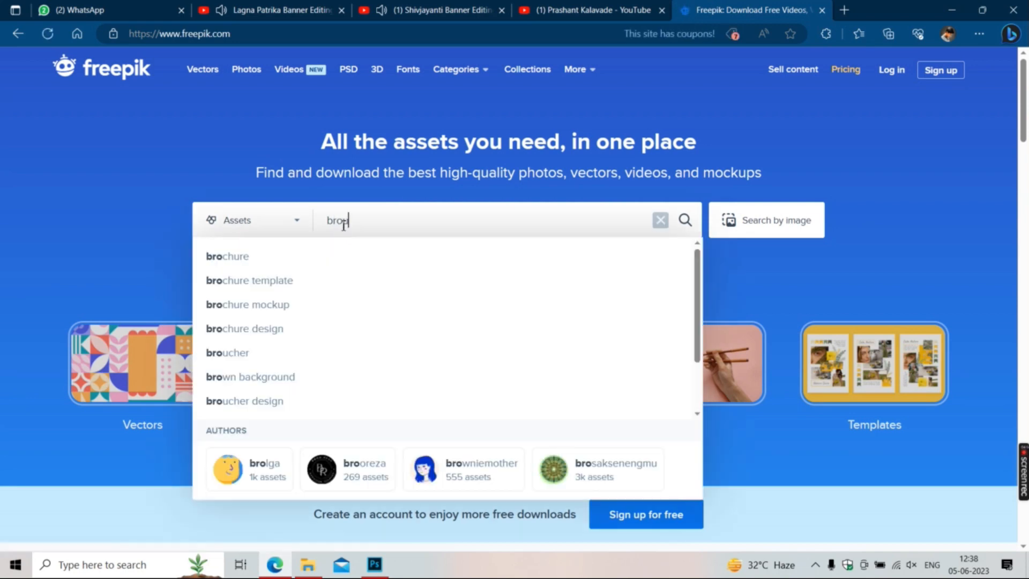
{"action": "type", "text": "u"}
{"action": "key", "text": "BackSpace"}
{"action": "type", "text": "w"}
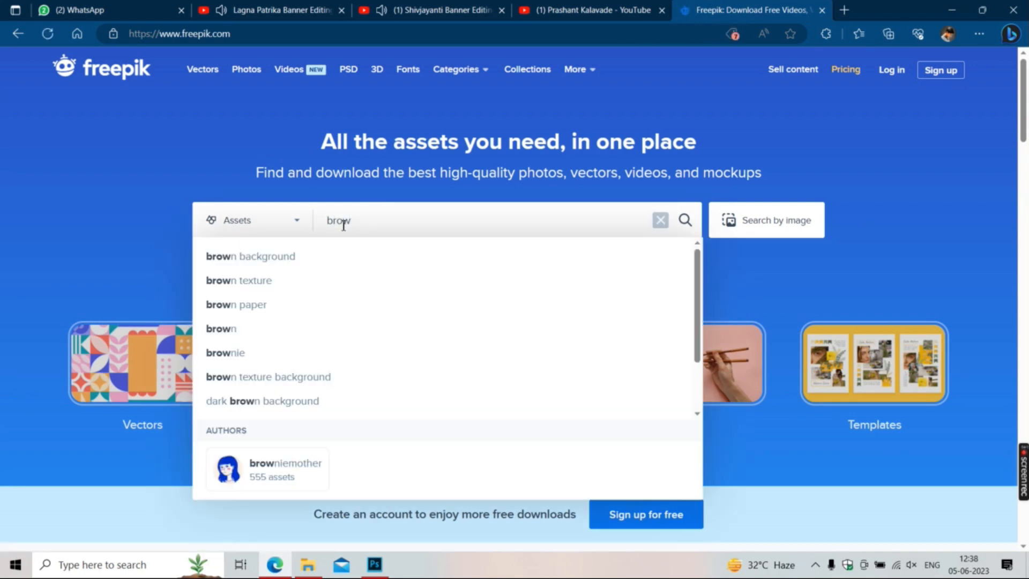
{"action": "left_click", "coordinate": [279, 290]}
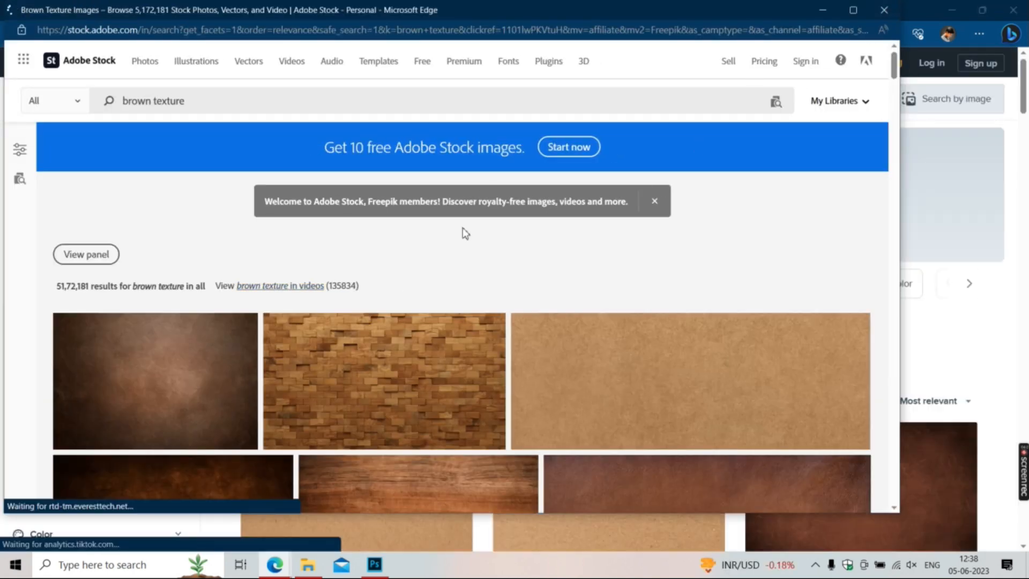
{"action": "key", "text": "ctrl+w"}
{"action": "scroll", "coordinate": [423, 321], "scroll_direction": "down", "scroll_amount": 3}
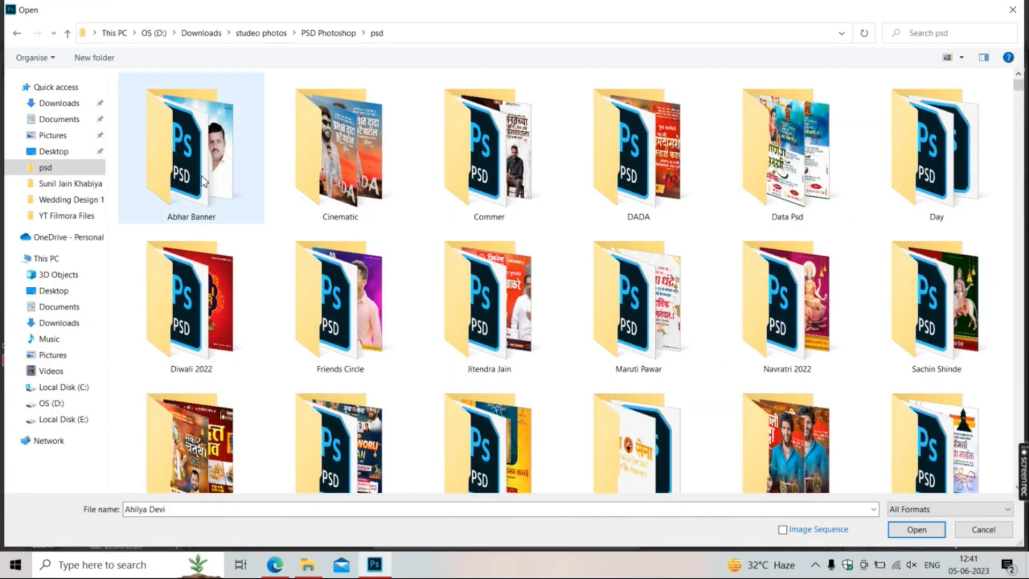
- Open Ahilya Devi.psd in Photoshop and dock it as a tab beside the banner document
{"action": "scroll", "coordinate": [238, 294], "scroll_direction": "down", "scroll_amount": 15}
{"action": "scroll", "coordinate": [240, 296], "scroll_direction": "up", "scroll_amount": 10}
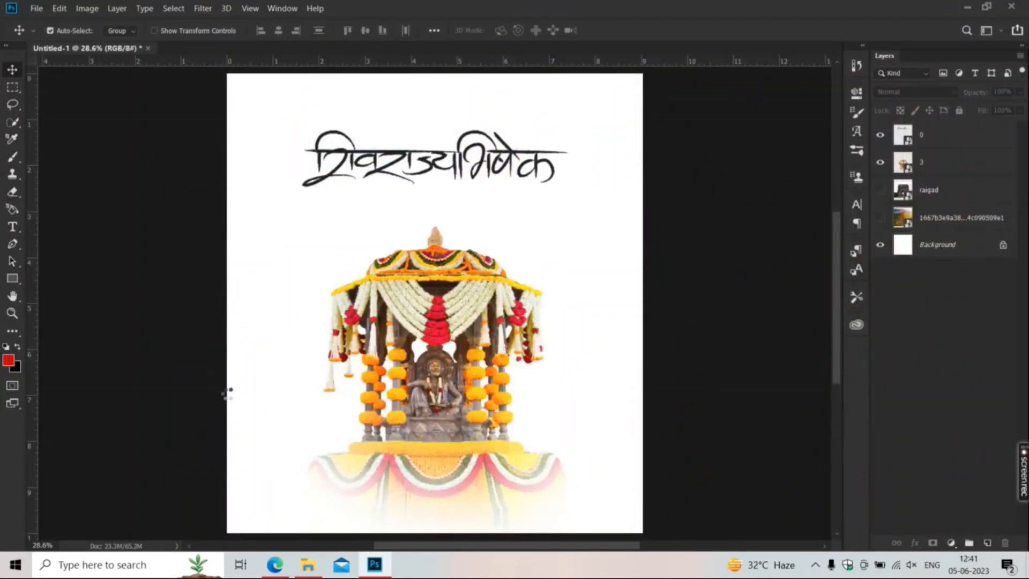
{"action": "left_click_drag", "start_coordinate": [252, 64], "coordinate": [314, 52]}
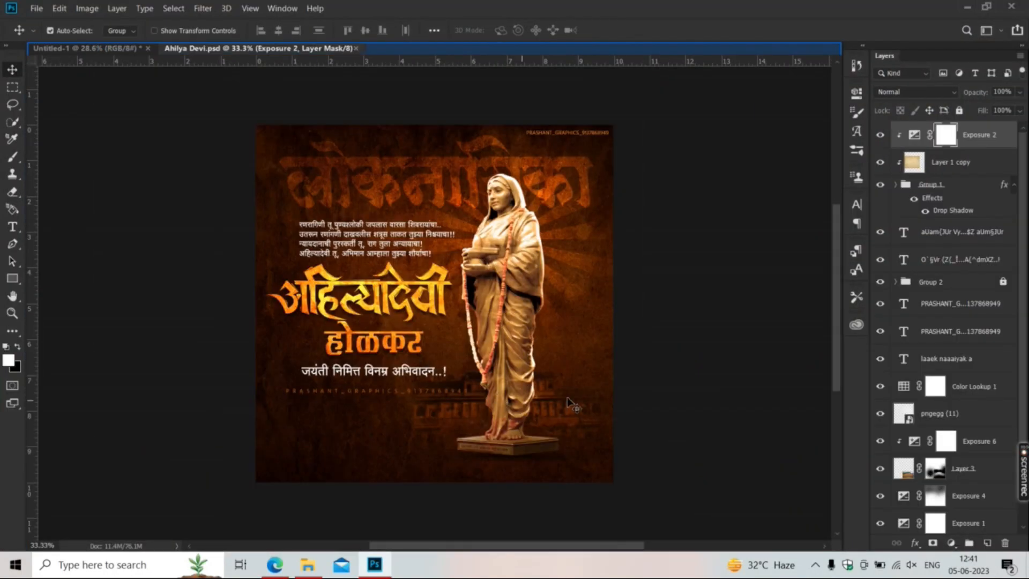
- Delete the Exposure 4 and Exposure 1 adjustment layers in Ahilya Devi.psd and unlock the paper texture on Layer 1
{"action": "scroll", "coordinate": [949, 322], "scroll_direction": "down", "scroll_amount": 2}
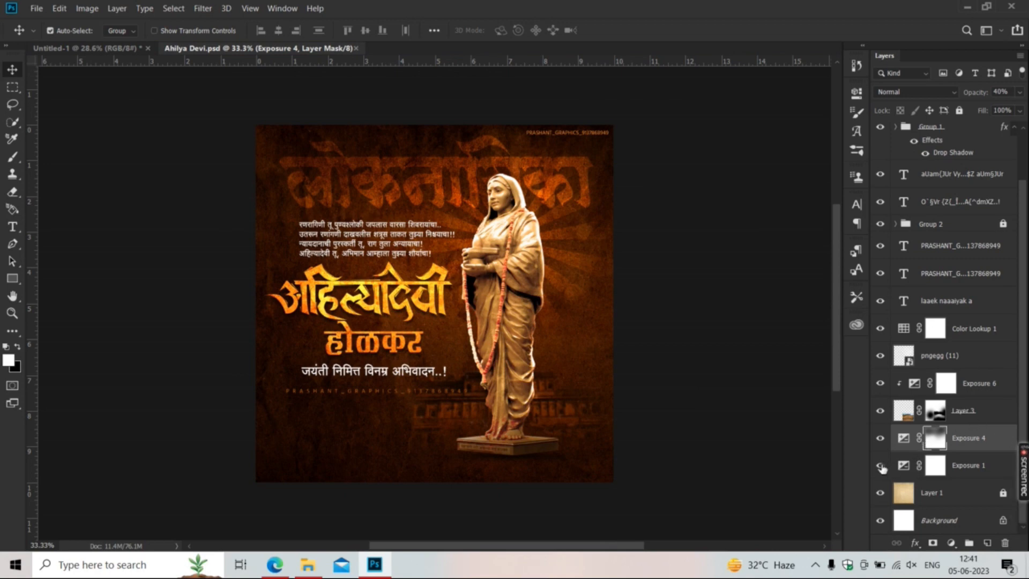
{"action": "double_click", "coordinate": [902, 441]}
{"action": "key", "text": "Delete"}
{"action": "key", "text": "Delete"}
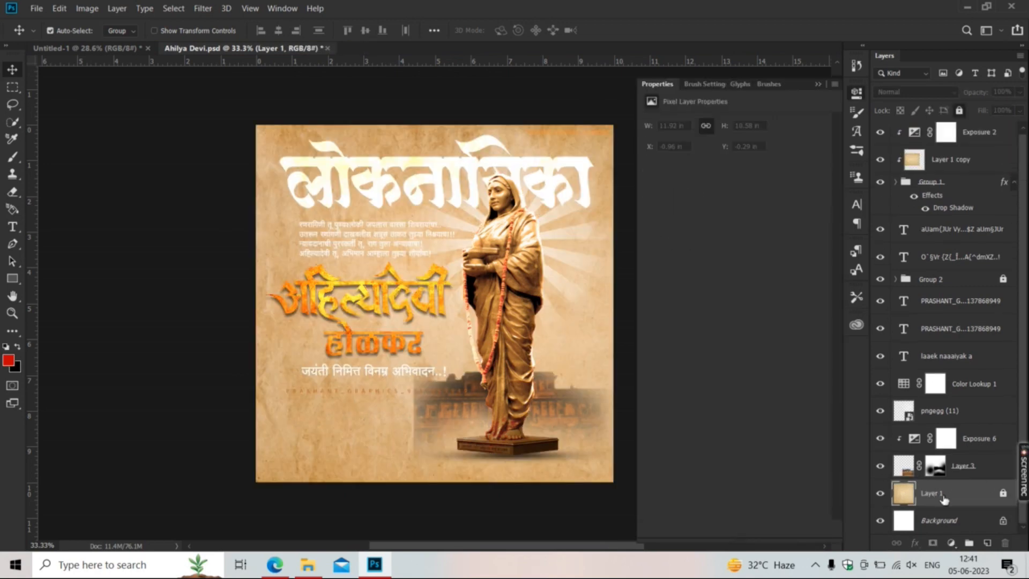
{"action": "left_click", "coordinate": [976, 466]}
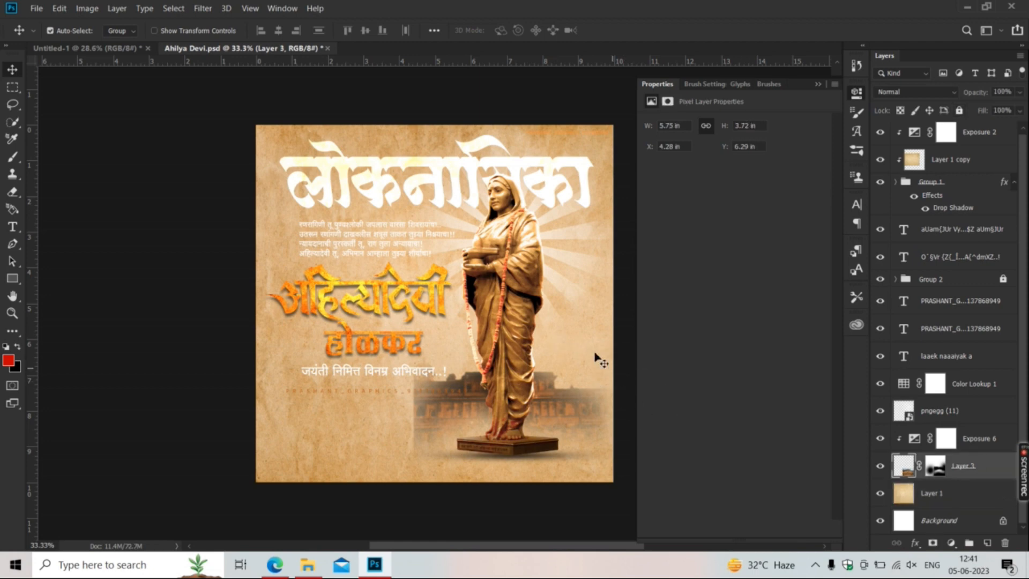
- Bring the paper texture Layer 1 into the Untitled-1 banner and place it directly above the Background layer
{"action": "left_click_drag", "start_coordinate": [599, 360], "coordinate": [487, 375]}
{"action": "left_click", "coordinate": [818, 85]}
{"action": "left_click_drag", "start_coordinate": [930, 135], "coordinate": [882, 256]}
{"action": "left_click_drag", "start_coordinate": [330, 267], "coordinate": [269, 190]}
- Stretch the paper texture to about 120% width and 145% height so it covers the whole canvas
{"action": "scroll", "coordinate": [270, 190], "scroll_direction": "down", "scroll_amount": 2}
{"action": "key", "text": "ctrl+t"}
{"action": "left_click_drag", "start_coordinate": [250, 144], "coordinate": [239, 134]}
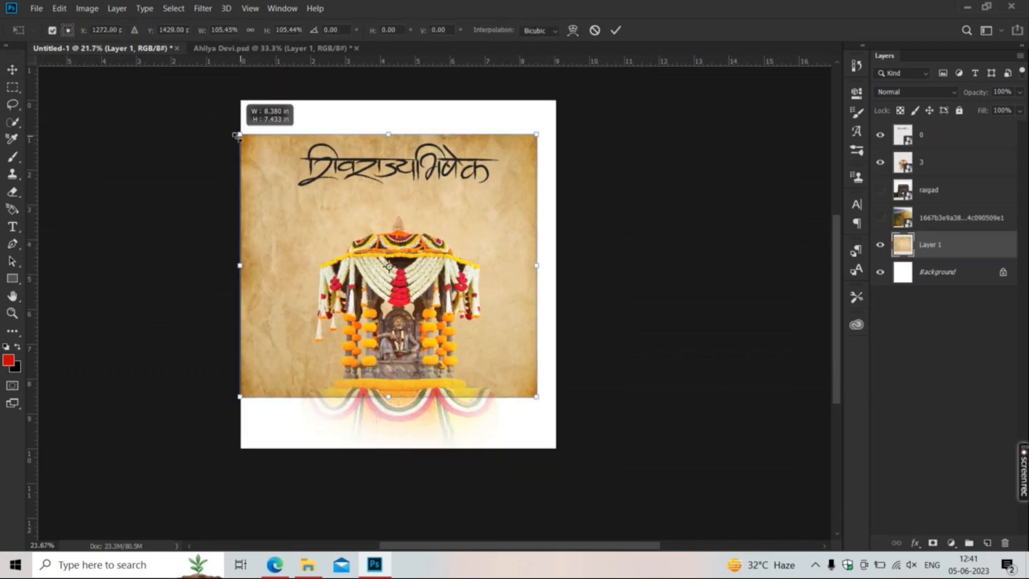
{"action": "left_click_drag", "start_coordinate": [257, 215], "coordinate": [267, 217]}
{"action": "left_click_drag", "start_coordinate": [398, 135], "coordinate": [401, 96]}
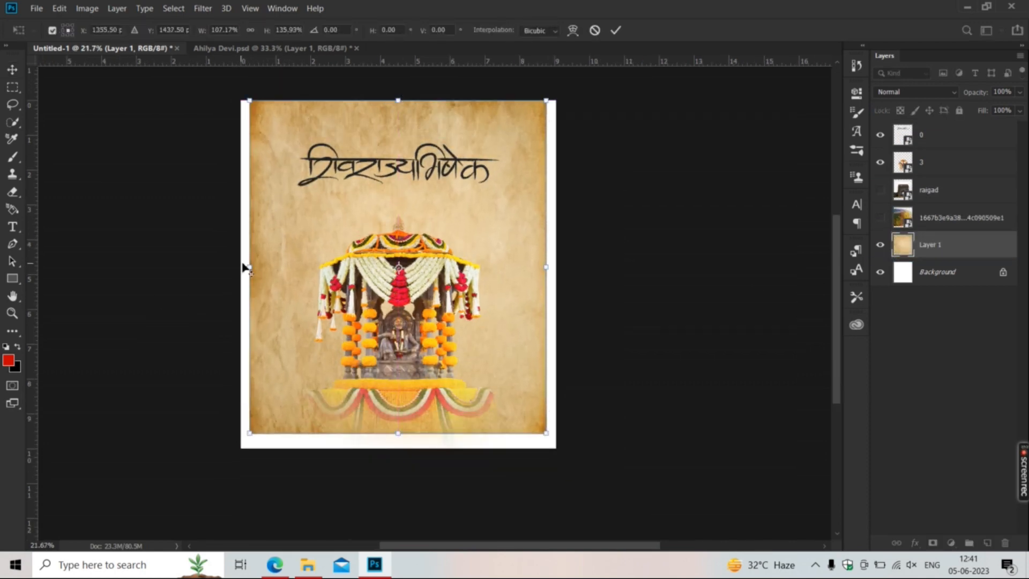
{"action": "left_click_drag", "start_coordinate": [243, 266], "coordinate": [232, 266]}
{"action": "left_click_drag", "start_coordinate": [395, 453], "coordinate": [393, 458]}
{"action": "key", "text": "Return"}
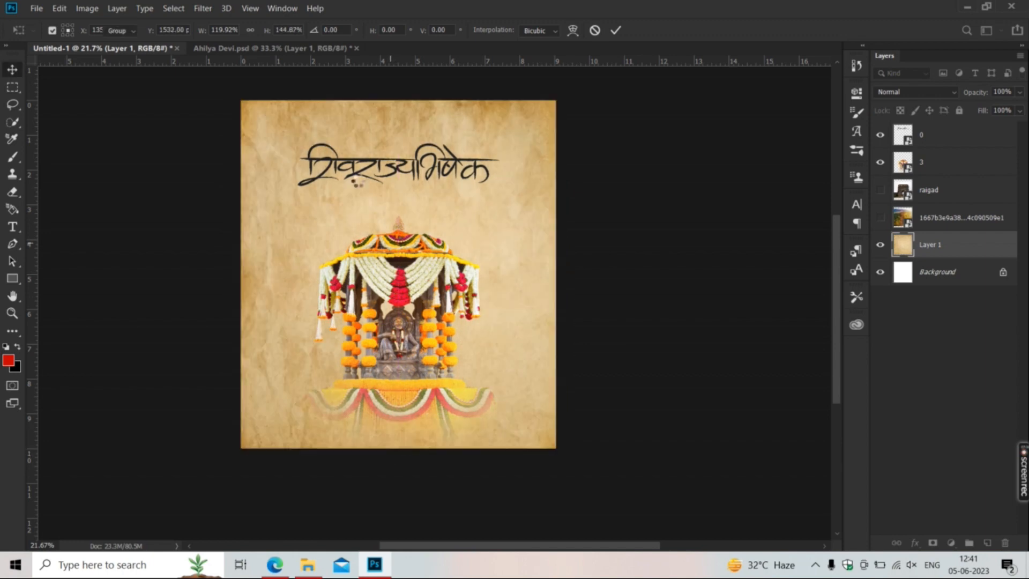
- Add an Exposure adjustment layer above the paper texture and lower its gamma correction to darken the background
{"action": "scroll", "coordinate": [358, 180], "scroll_direction": "down", "scroll_amount": 3}
{"action": "scroll", "coordinate": [364, 181], "scroll_direction": "up", "scroll_amount": 1}
{"action": "left_click", "coordinate": [951, 542]}
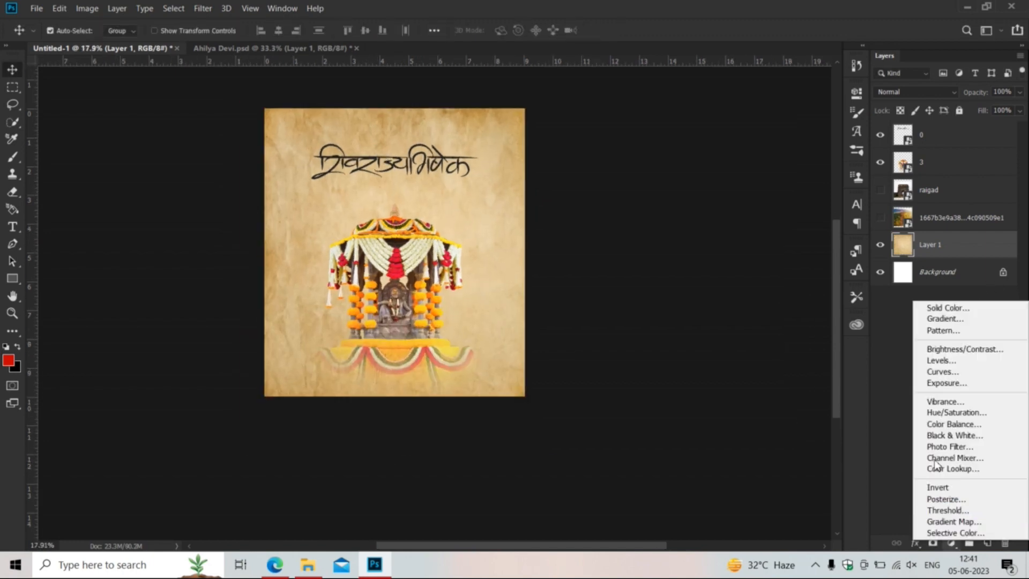
{"action": "left_click", "coordinate": [935, 386]}
{"action": "left_click_drag", "start_coordinate": [734, 209], "coordinate": [763, 209]}
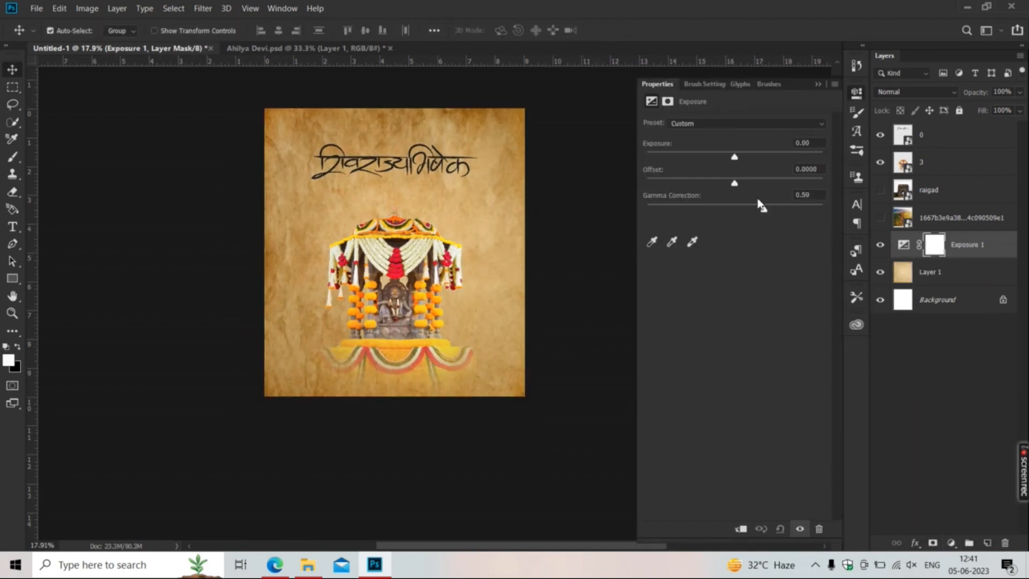
{"action": "left_click_drag", "start_coordinate": [734, 156], "coordinate": [735, 156]}
{"action": "left_click", "coordinate": [817, 84]}
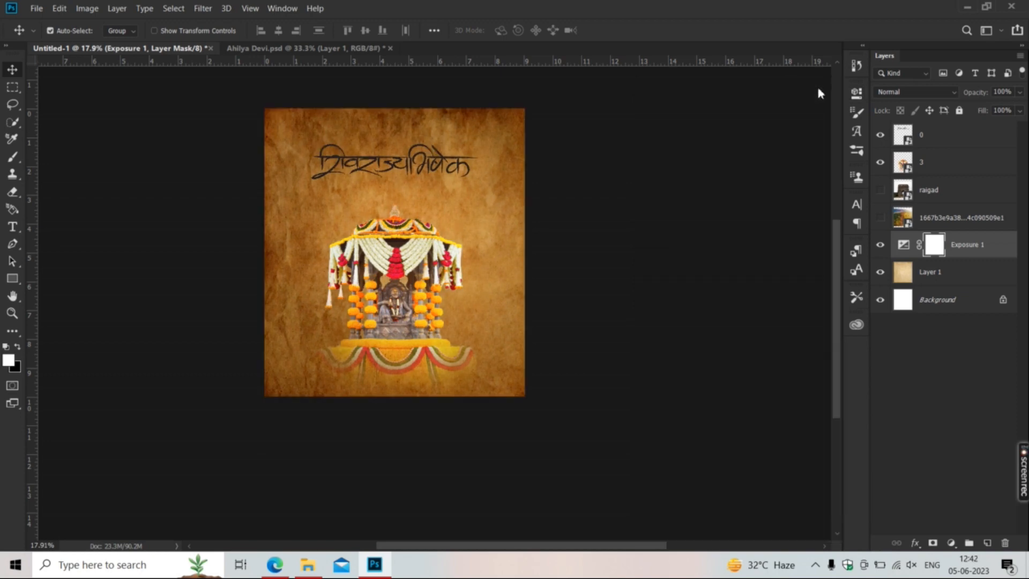
- Enlarge the throne pavilion slightly and reposition it centred in the lower part of the canvas
{"action": "left_click_drag", "start_coordinate": [361, 83], "coordinate": [421, 183]}
{"action": "scroll", "coordinate": [420, 183], "scroll_direction": "down", "scroll_amount": 3}
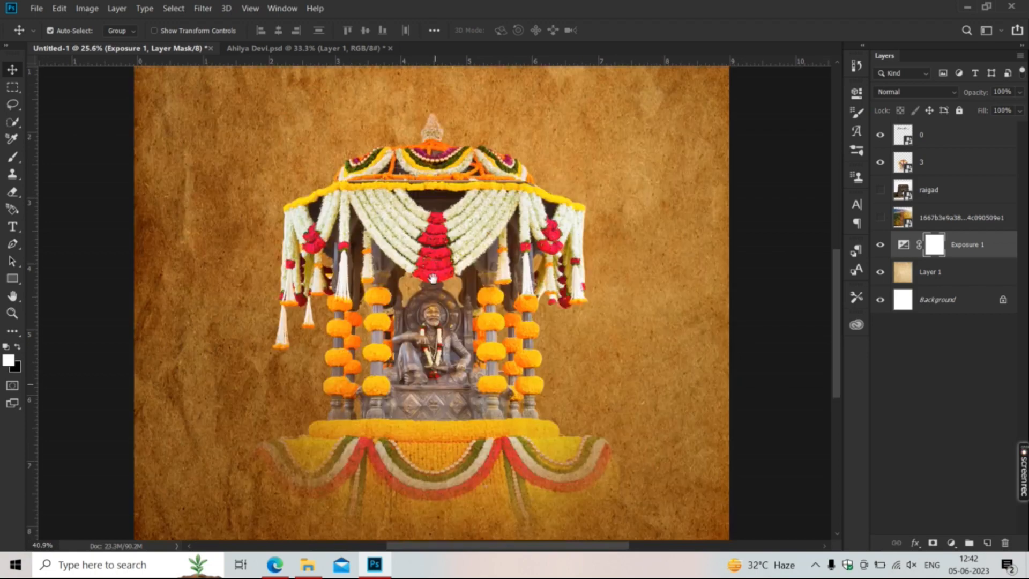
{"action": "scroll", "coordinate": [422, 220], "scroll_direction": "down", "scroll_amount": 1}
{"action": "left_click_drag", "start_coordinate": [422, 220], "coordinate": [423, 248]}
{"action": "scroll", "coordinate": [423, 248], "scroll_direction": "down", "scroll_amount": 5}
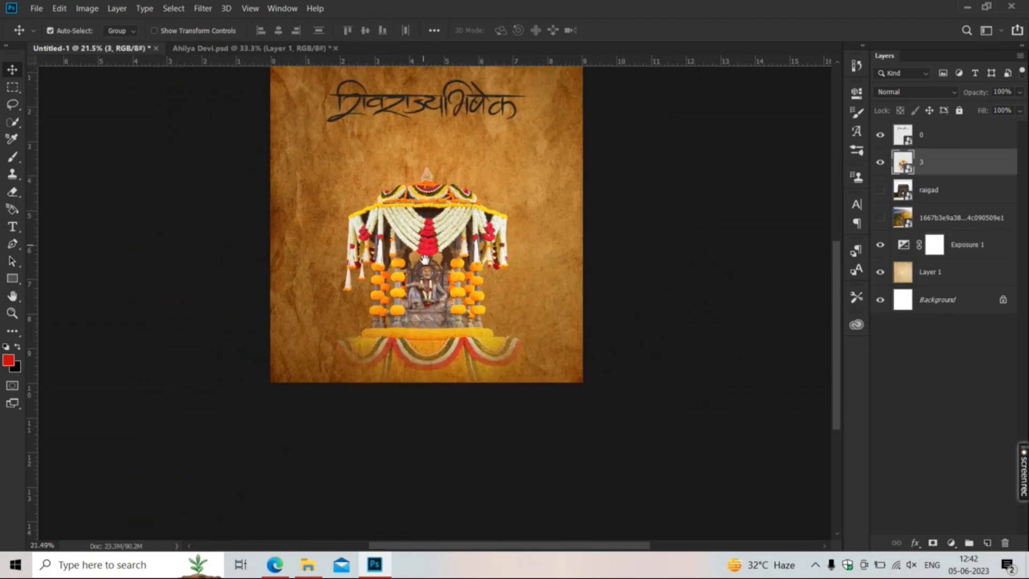
{"action": "key", "text": "ctrl+t"}
{"action": "left_click_drag", "start_coordinate": [332, 197], "coordinate": [319, 182]}
{"action": "key", "text": "Return"}
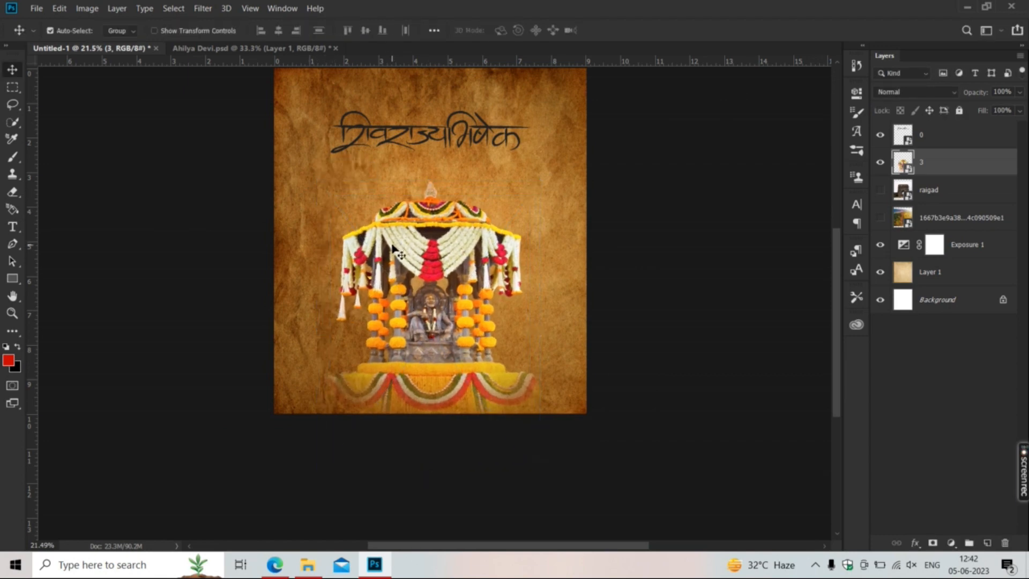
{"action": "scroll", "coordinate": [438, 201], "scroll_direction": "up", "scroll_amount": 2}
{"action": "left_click_drag", "start_coordinate": [439, 201], "coordinate": [439, 213]}
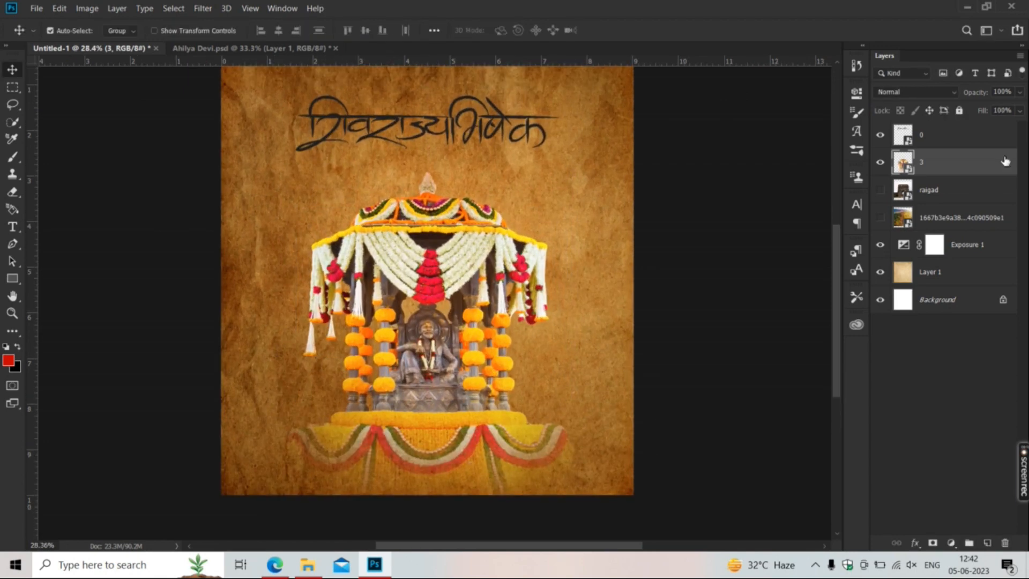
- Give throne layer 3 a white Inner Shadow with Color Dodge blending, 100% opacity and a size of 18 px
{"action": "double_click", "coordinate": [1004, 161]}
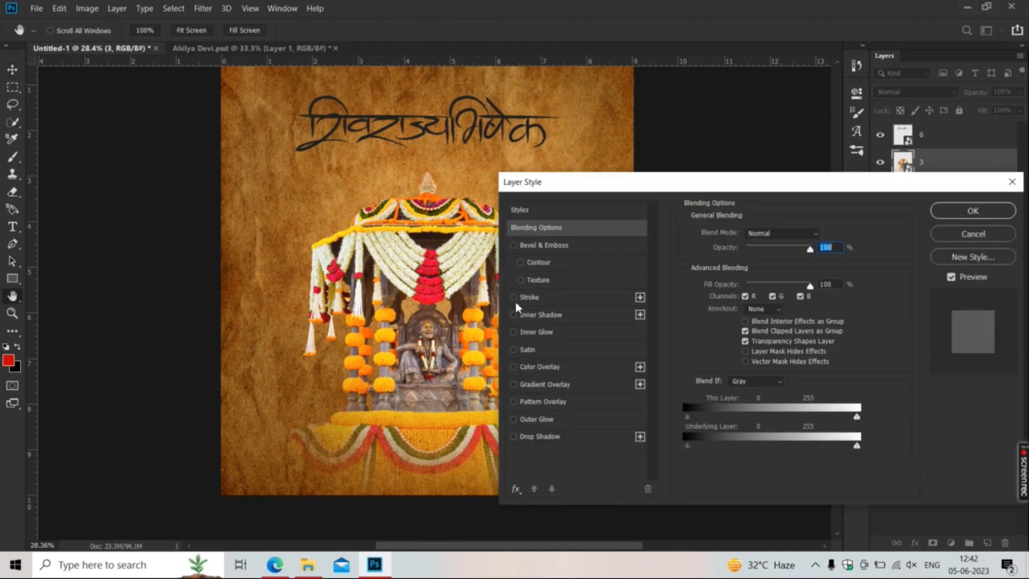
{"action": "left_click", "coordinate": [553, 313]}
{"action": "left_click", "coordinate": [743, 241]}
{"action": "left_click", "coordinate": [756, 343]}
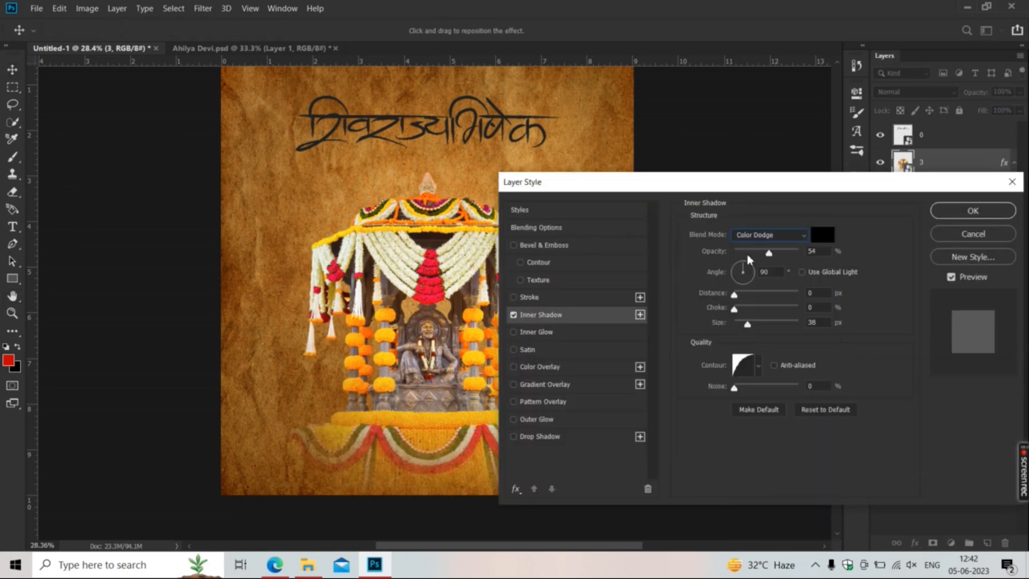
{"action": "left_click", "coordinate": [823, 236]}
{"action": "left_click", "coordinate": [644, 201]}
{"action": "left_click", "coordinate": [937, 191]}
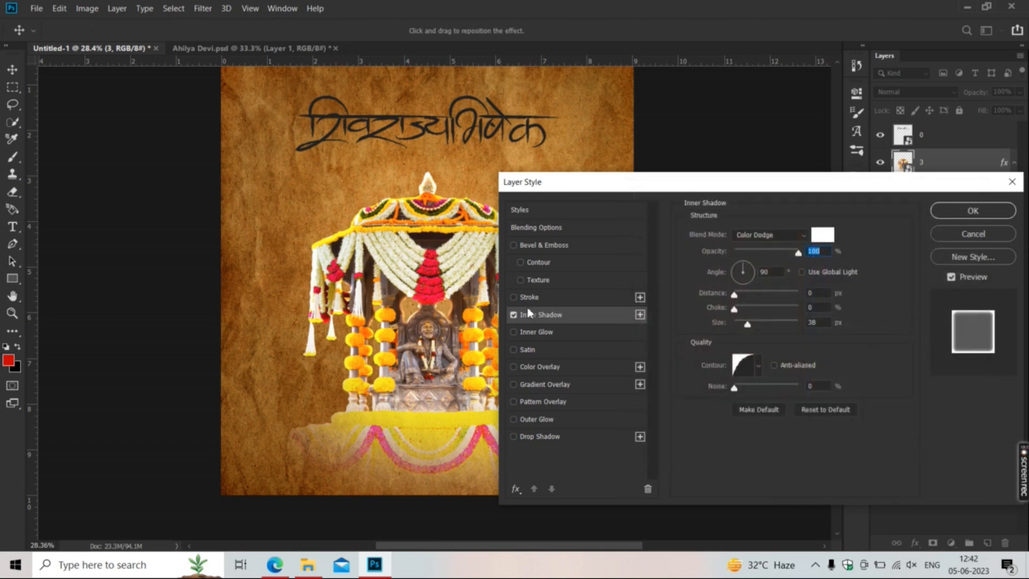
{"action": "left_click", "coordinate": [513, 315]}
{"action": "left_click", "coordinate": [514, 315]}
{"action": "left_click_drag", "start_coordinate": [748, 323], "coordinate": [743, 326]}
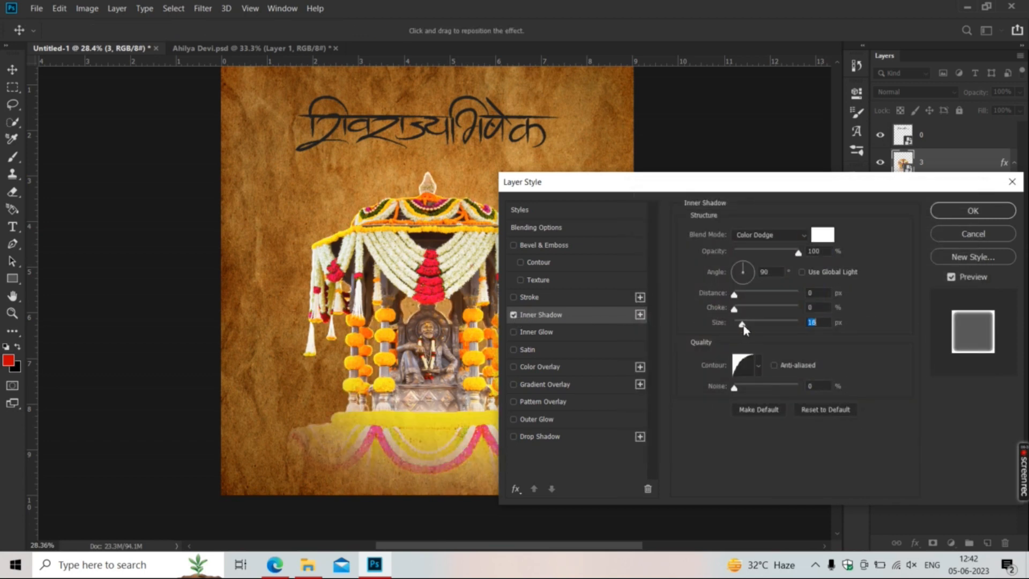
- Try a white Inner Glow with Linear Dodge (Add) blending on the throne layer
{"action": "left_click", "coordinate": [520, 332]}
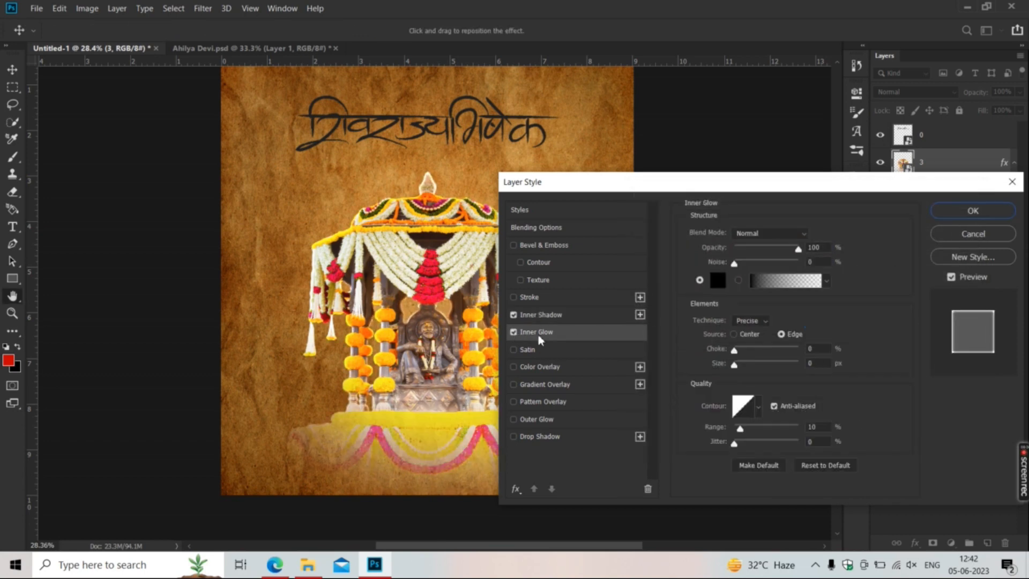
{"action": "left_click", "coordinate": [700, 278]}
{"action": "left_click", "coordinate": [636, 227]}
{"action": "left_click", "coordinate": [904, 221]}
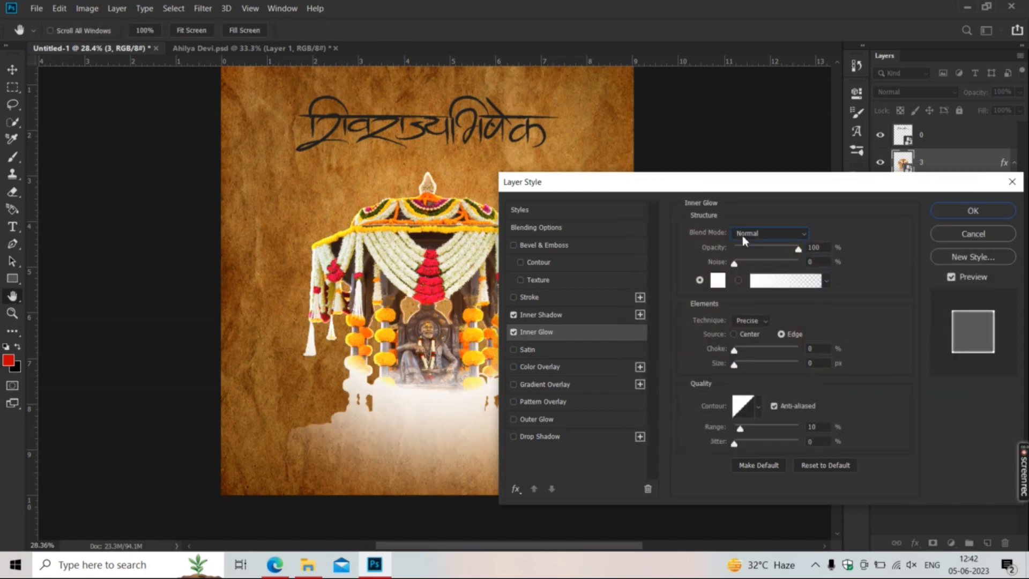
{"action": "left_click", "coordinate": [766, 234]}
{"action": "left_click", "coordinate": [766, 345]}
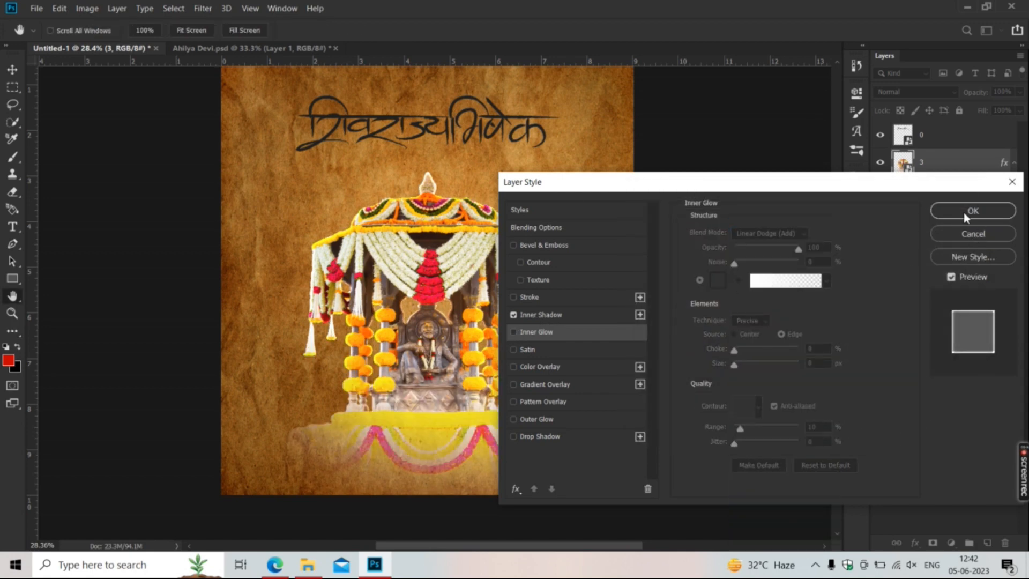
- Apply the throne's layer style and convert its Inner Shadow into a separate clipped layer
{"action": "left_click", "coordinate": [971, 210]}
{"action": "right_click", "coordinate": [996, 161]}
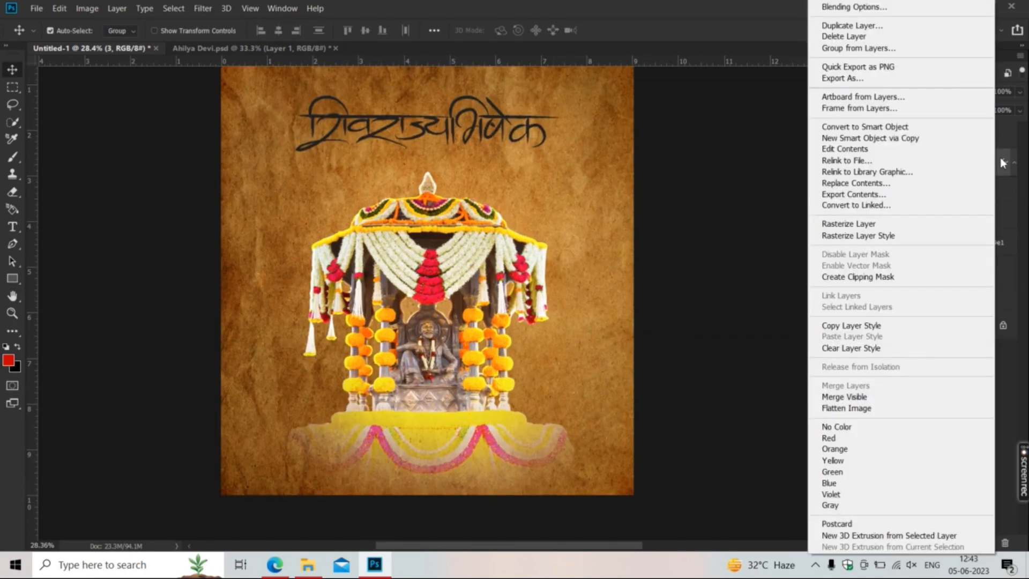
{"action": "right_click", "coordinate": [1003, 161]}
{"action": "left_click", "coordinate": [950, 376]}
{"action": "left_click", "coordinate": [950, 170]}
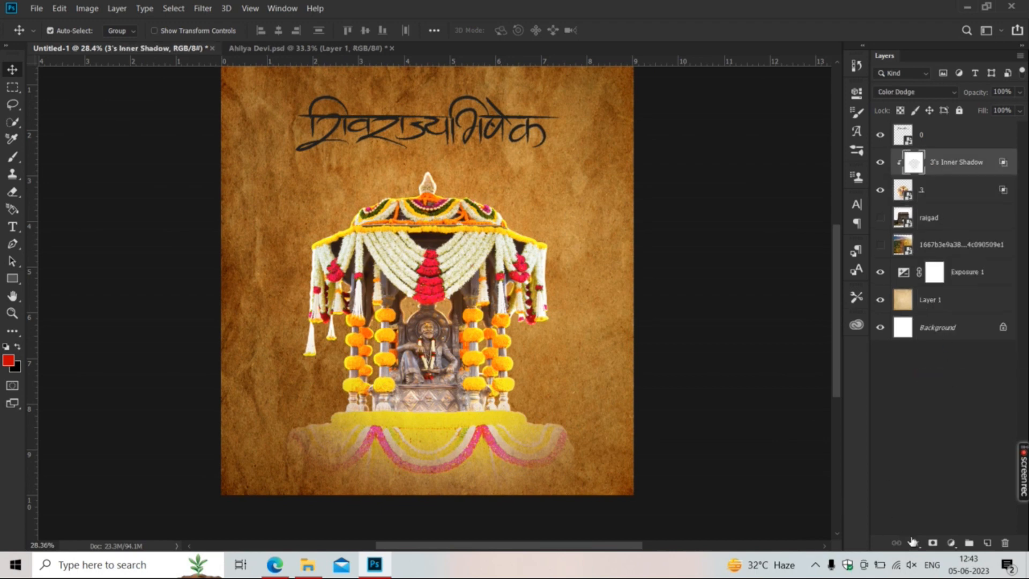
- Mask the inner shadow layer and erase its highlight over the throne's draped base with a soft 1200 px eraser
{"action": "left_click", "coordinate": [932, 543]}
{"action": "key", "text": "d"}
{"action": "scroll", "coordinate": [581, 300], "scroll_direction": "down", "scroll_amount": 3}
{"action": "key", "text": "e"}
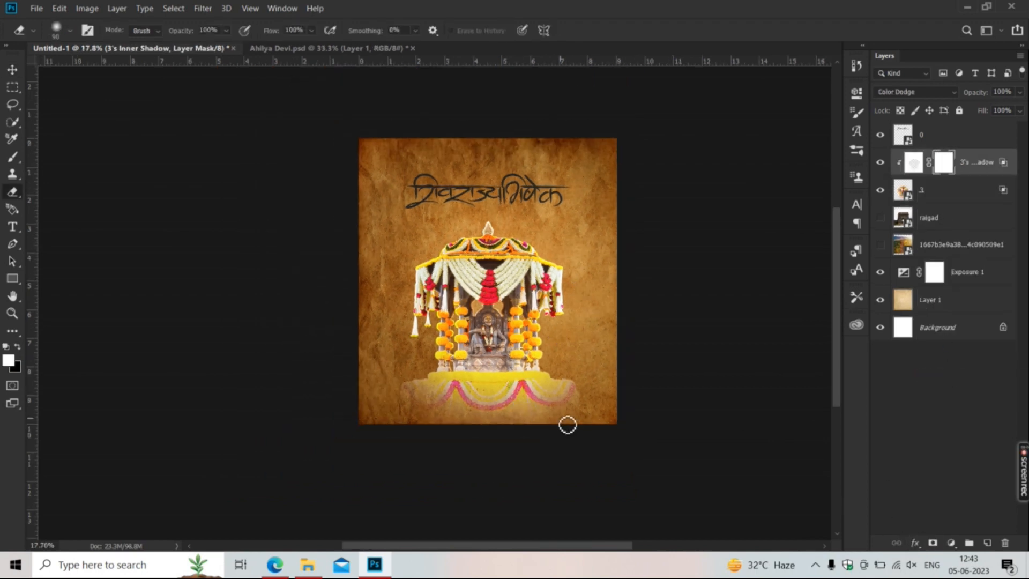
{"action": "key", "text": "]"}
{"action": "mouse_move", "coordinate": [586, 428]}
{"action": "left_mouse_down"}
{"action": "mouse_move", "coordinate": [418, 415]}
{"action": "mouse_move", "coordinate": [597, 420]}
{"action": "left_mouse_up"}
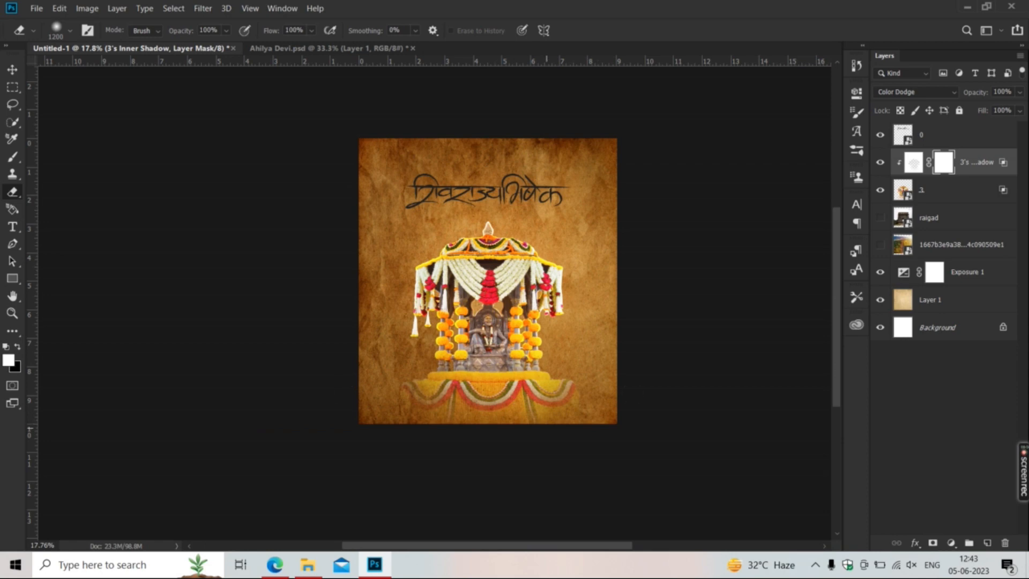
- Duplicate the Exposure 1 layer, invert the copy's mask and paint white cloud-brush darkening around the banner's lower area
{"action": "scroll", "coordinate": [574, 245], "scroll_direction": "up", "scroll_amount": 2}
{"action": "key", "text": "v"}
{"action": "scroll", "coordinate": [419, 348], "scroll_direction": "down", "scroll_amount": 1}
{"action": "scroll", "coordinate": [450, 348], "scroll_direction": "down", "scroll_amount": 1}
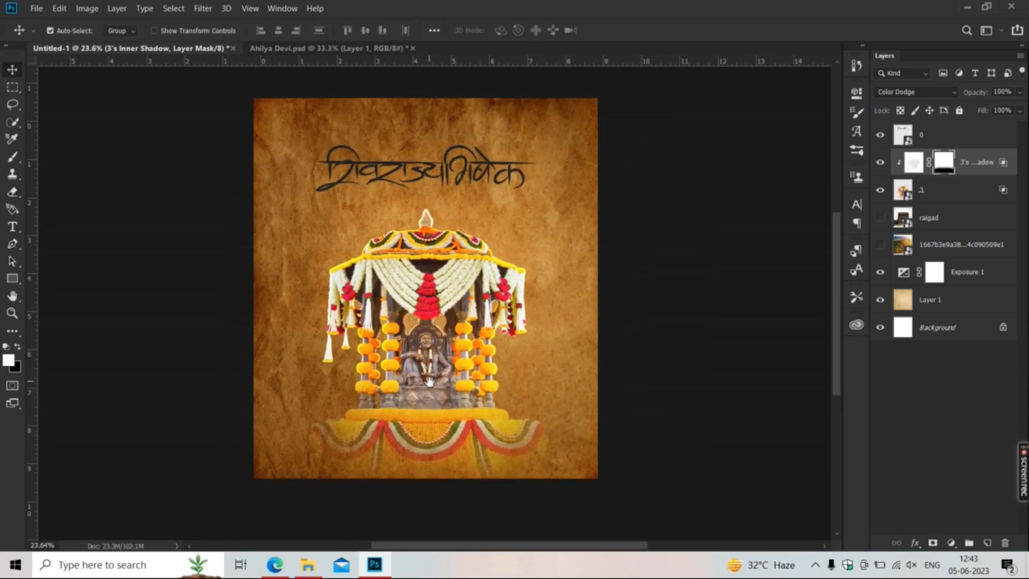
{"action": "left_click", "coordinate": [937, 282]}
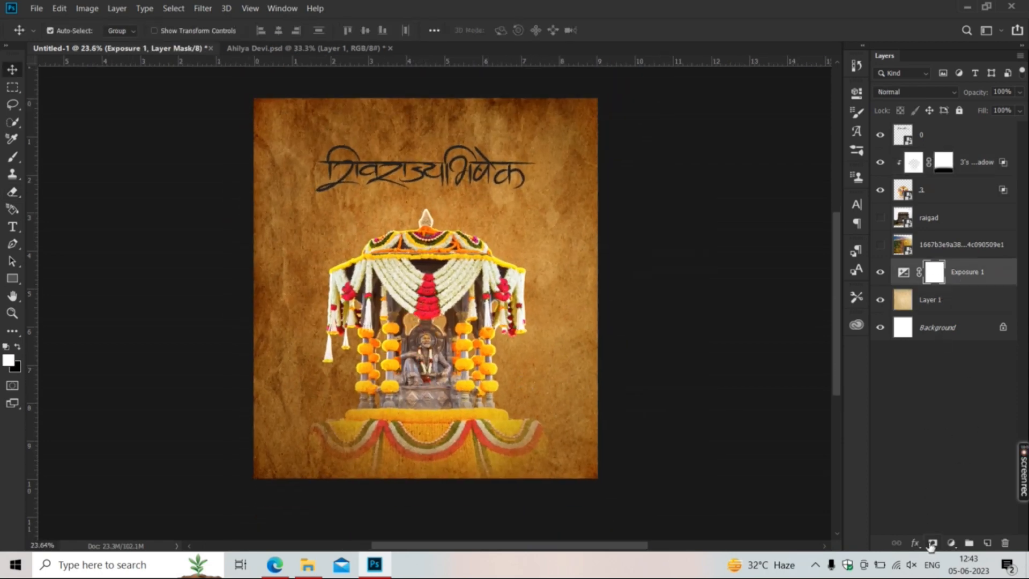
{"action": "key", "text": "ctrl+j"}
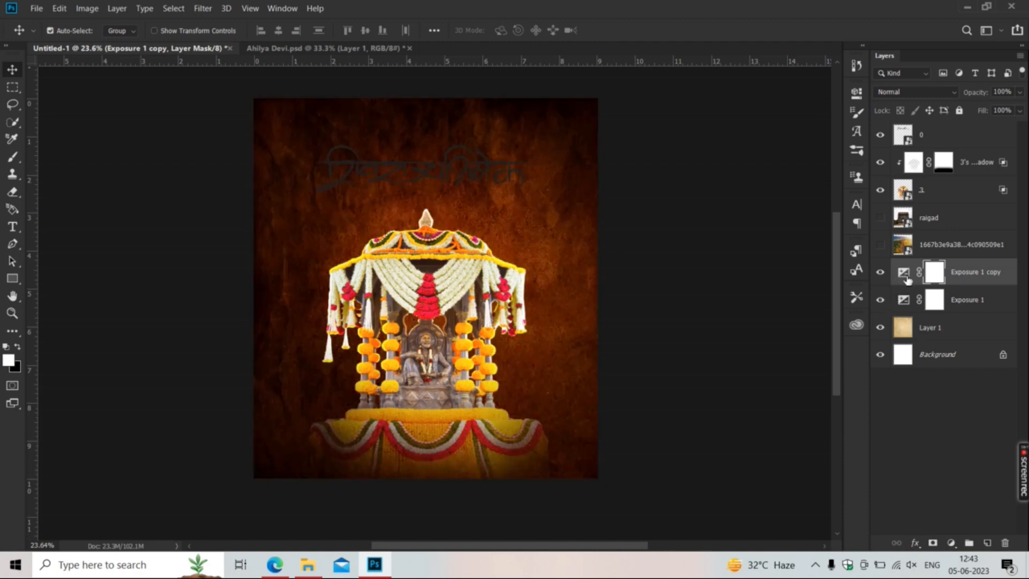
{"action": "key", "text": "ctrl+i"}
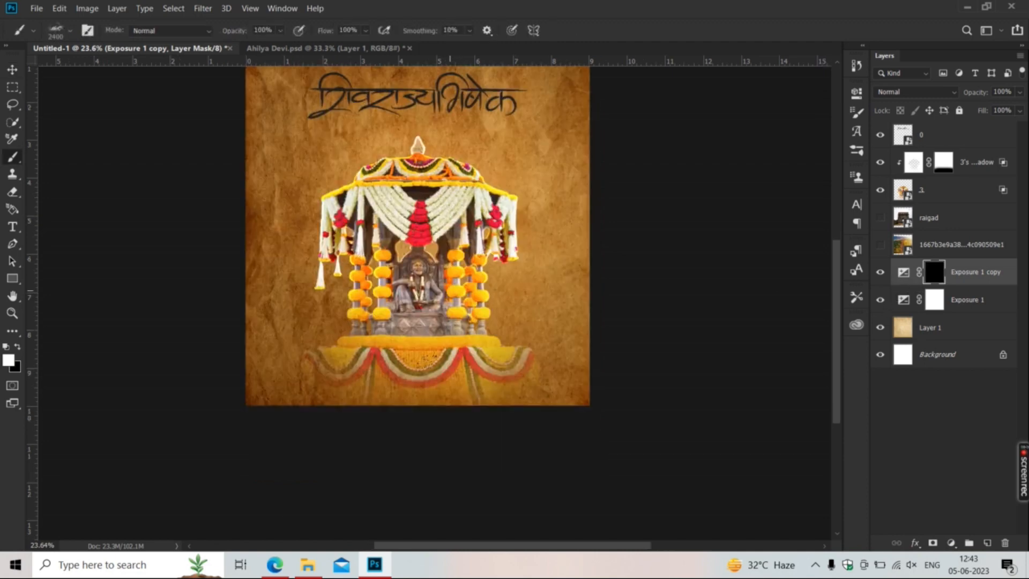
{"action": "mouse_move", "coordinate": [557, 386]}
{"action": "left_mouse_down"}
{"action": "mouse_move", "coordinate": [509, 343]}
{"action": "mouse_move", "coordinate": [482, 370]}
{"action": "mouse_move", "coordinate": [327, 353]}
{"action": "mouse_move", "coordinate": [268, 225]}
{"action": "left_mouse_up"}
{"action": "left_click_drag", "start_coordinate": [496, 257], "coordinate": [557, 322]}
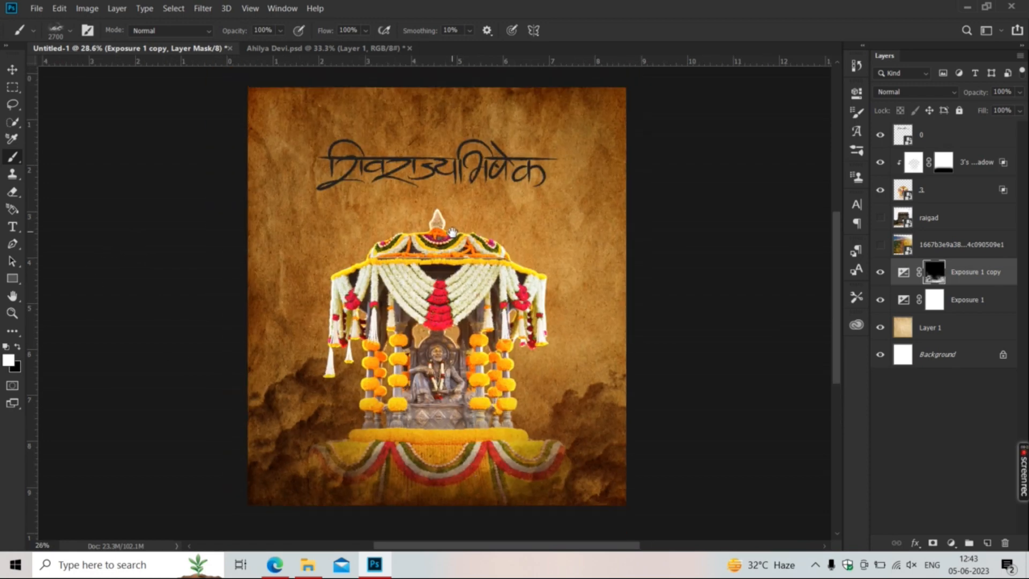
{"action": "left_click", "coordinate": [203, 8]}
{"action": "mouse_move", "coordinate": [230, 151]}
{"action": "left_click", "coordinate": [402, 197]}
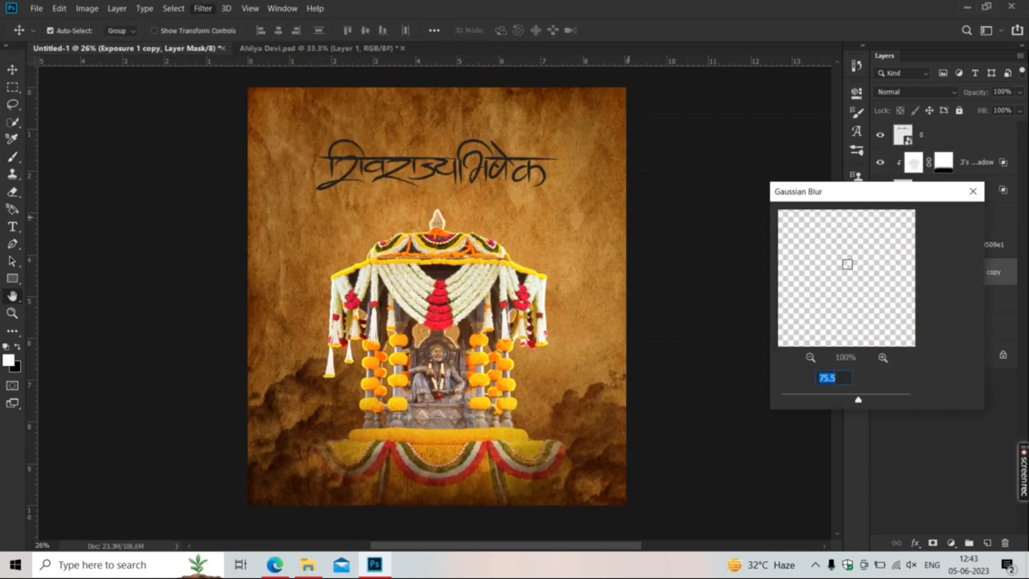
{"action": "left_click_drag", "start_coordinate": [858, 399], "coordinate": [840, 400]}
{"action": "left_click", "coordinate": [957, 242]}
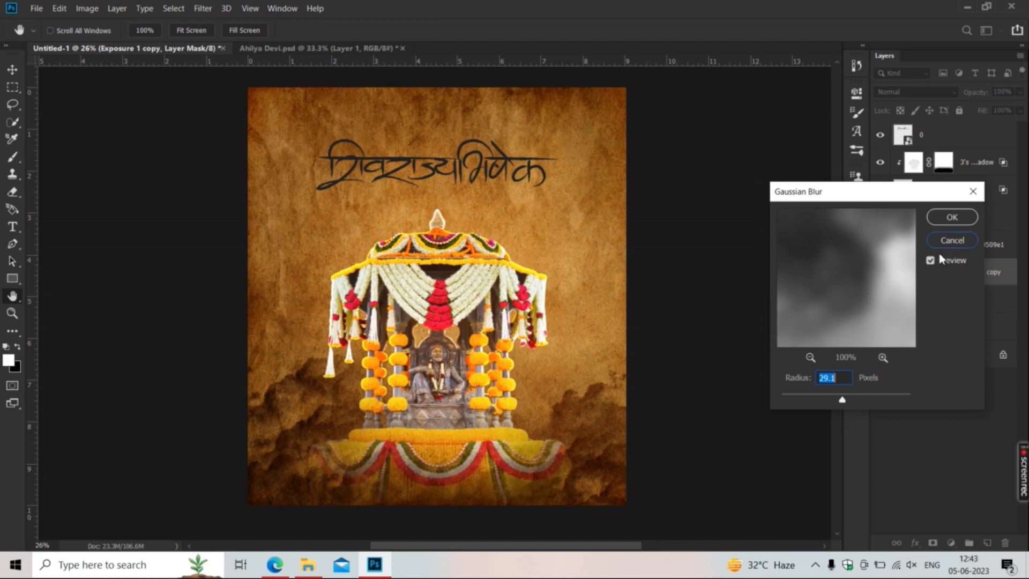
- Apply a Gaussian Blur to the Exposure 1 copy mask to soften the painted clouds
{"action": "left_click", "coordinate": [203, 8]}
{"action": "mouse_move", "coordinate": [231, 152]}
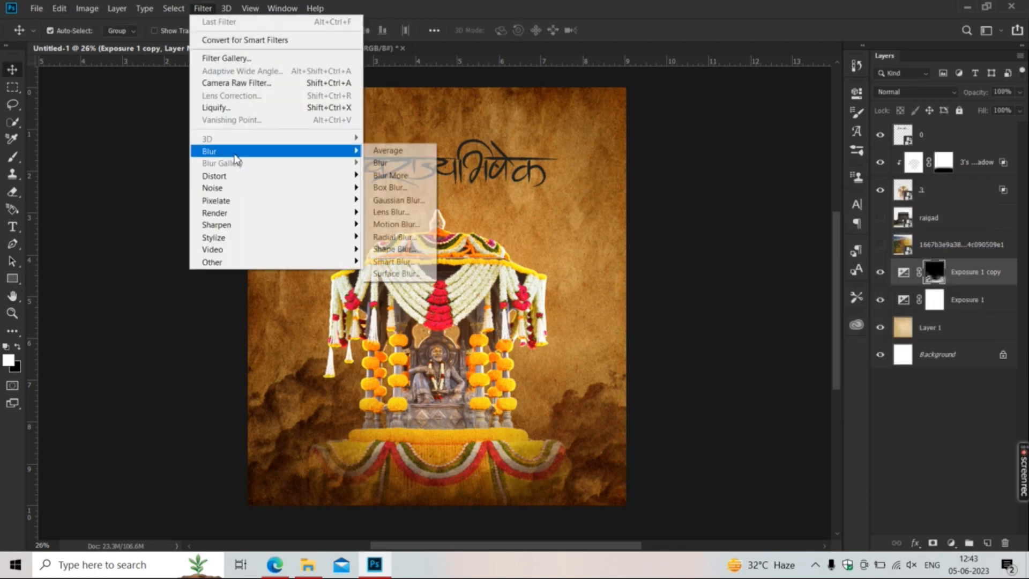
{"action": "left_click", "coordinate": [402, 198]}
{"action": "key", "text": "Return"}
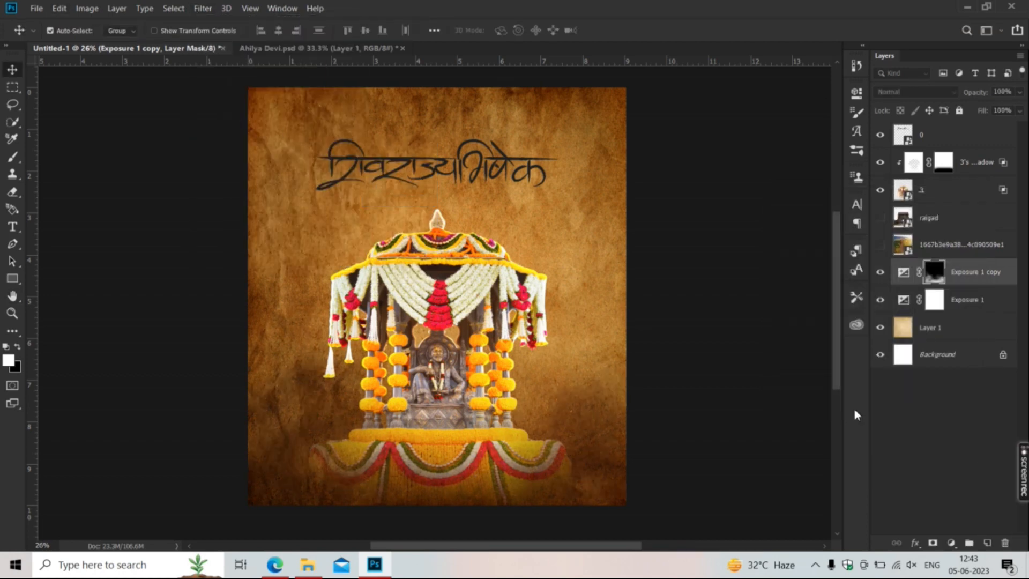
- Lower the Exposure 1 copy layer's opacity to 51%
{"action": "left_click", "coordinate": [1020, 94]}
{"action": "left_click_drag", "start_coordinate": [1016, 107], "coordinate": [988, 108]}
{"action": "scroll", "coordinate": [686, 318], "scroll_direction": "down", "scroll_amount": 3}
{"action": "left_click", "coordinate": [530, 337]}
{"action": "scroll", "coordinate": [590, 299], "scroll_direction": "up", "scroll_amount": 3}
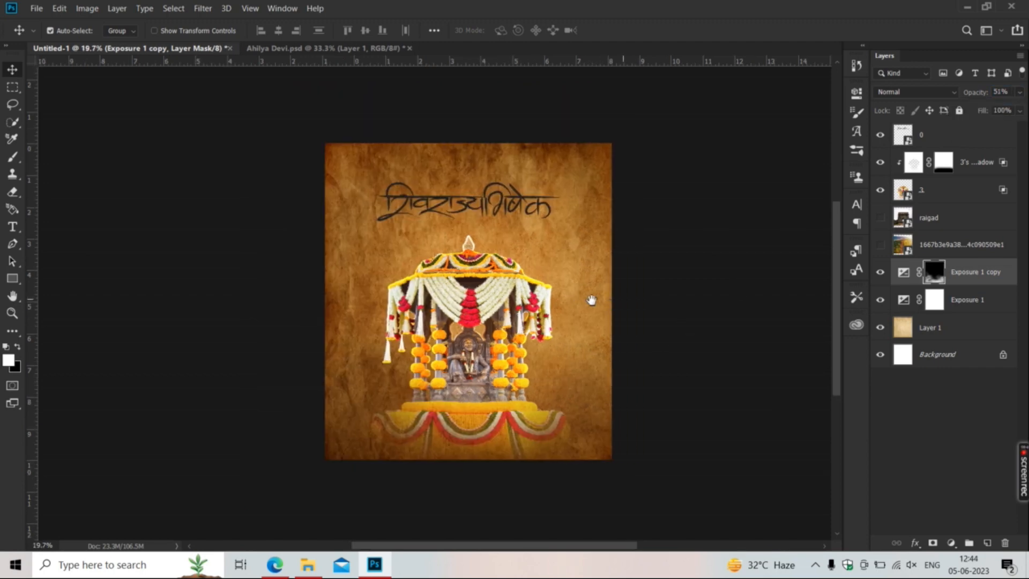
- Give the calligraphy layer 0 a white Color Overlay
{"action": "double_click", "coordinate": [993, 139]}
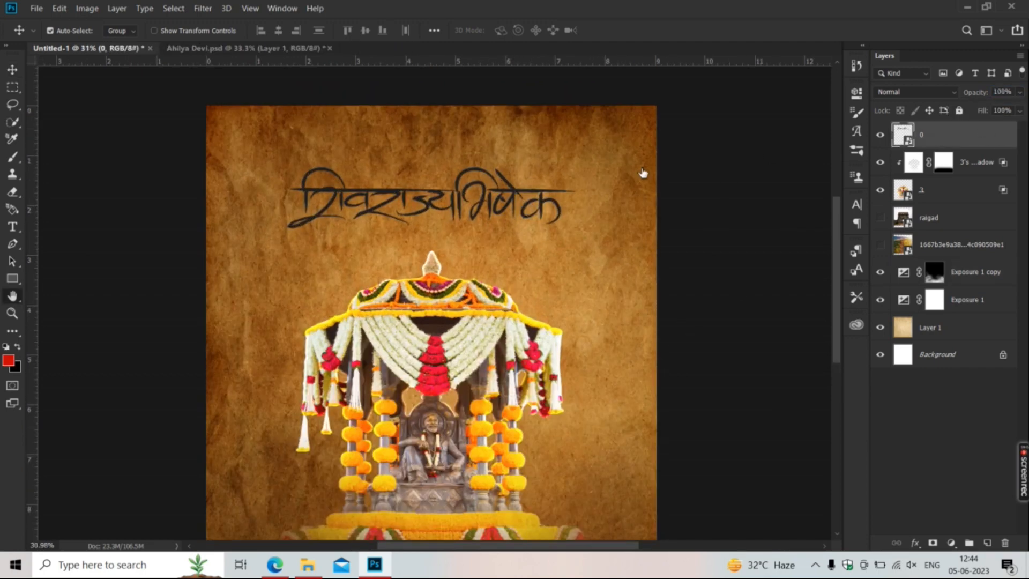
{"action": "left_click", "coordinate": [542, 367]}
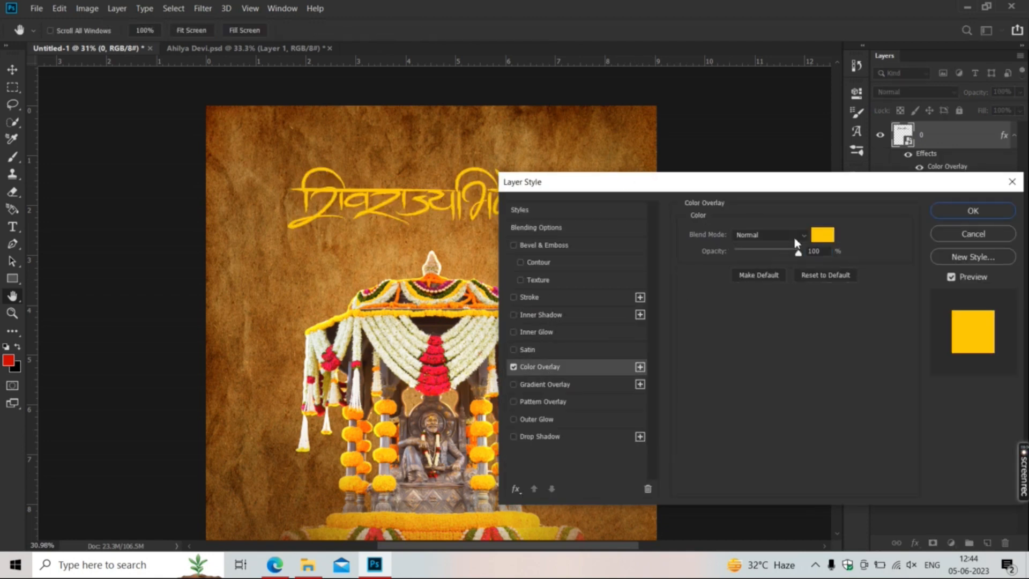
{"action": "left_click", "coordinate": [825, 235]}
{"action": "left_click", "coordinate": [558, 183]}
{"action": "key", "text": "Return"}
{"action": "key", "text": "Return"}
- Switch to File Explorer and look through the images in the Downloads folder
{"action": "left_click", "coordinate": [307, 565]}
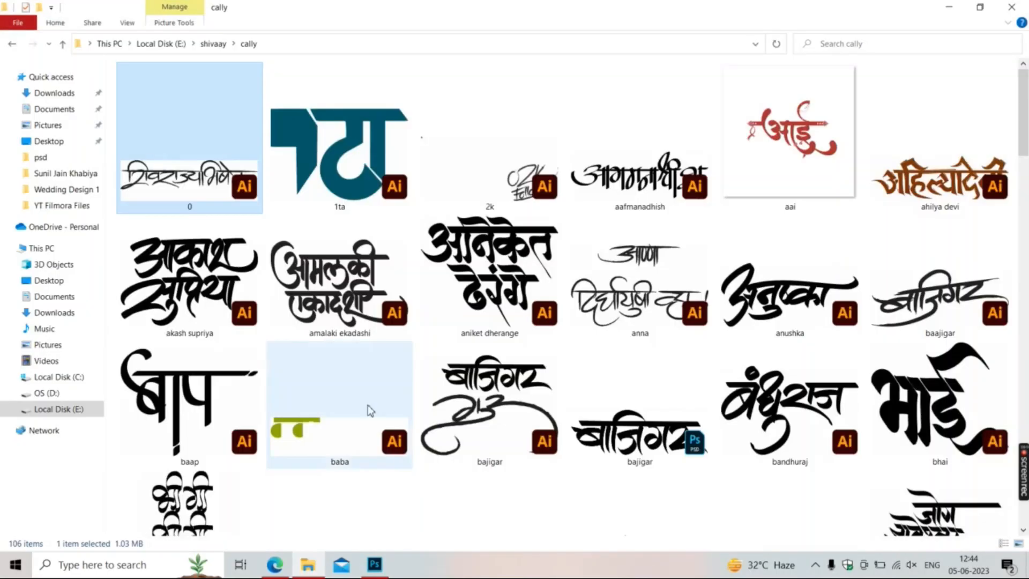
{"action": "left_click", "coordinate": [53, 313]}
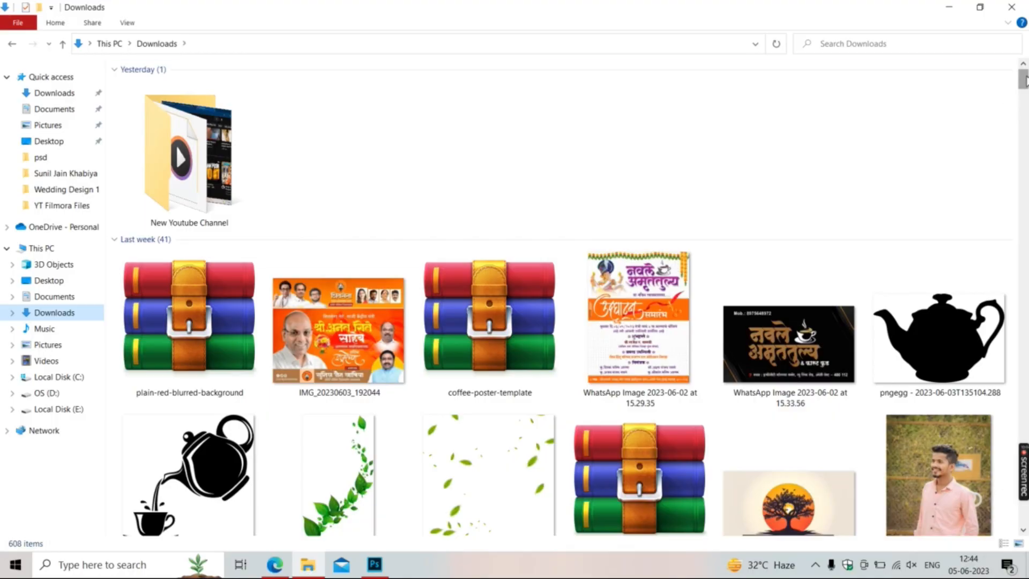
{"action": "scroll", "coordinate": [1021, 77], "scroll_direction": "down", "scroll_amount": 20}
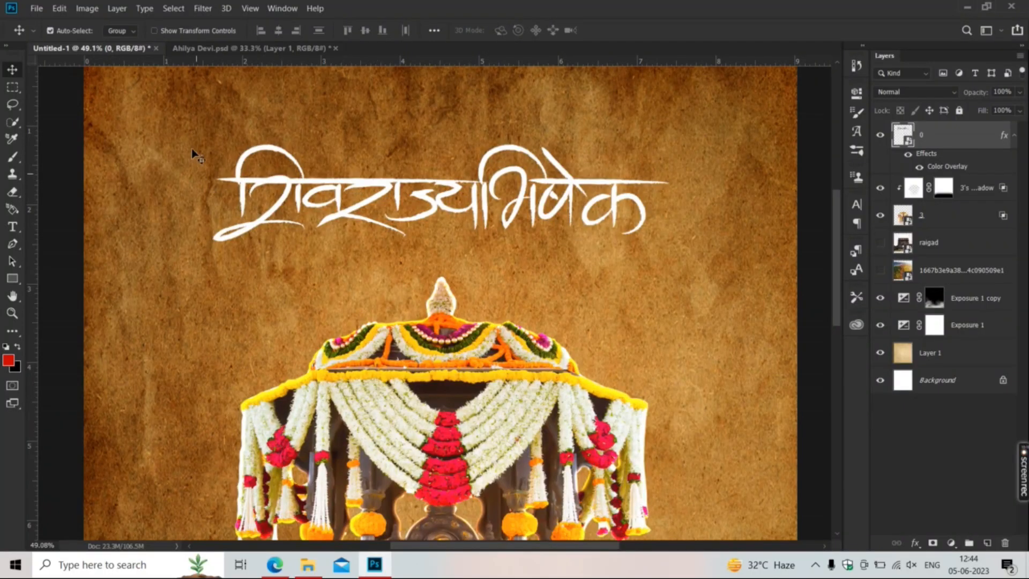
- Enlarge the white calligraphy title slightly to about 68% scale
{"action": "key", "text": "ctrl+t"}
{"action": "left_click_drag", "start_coordinate": [214, 145], "coordinate": [201, 140]}
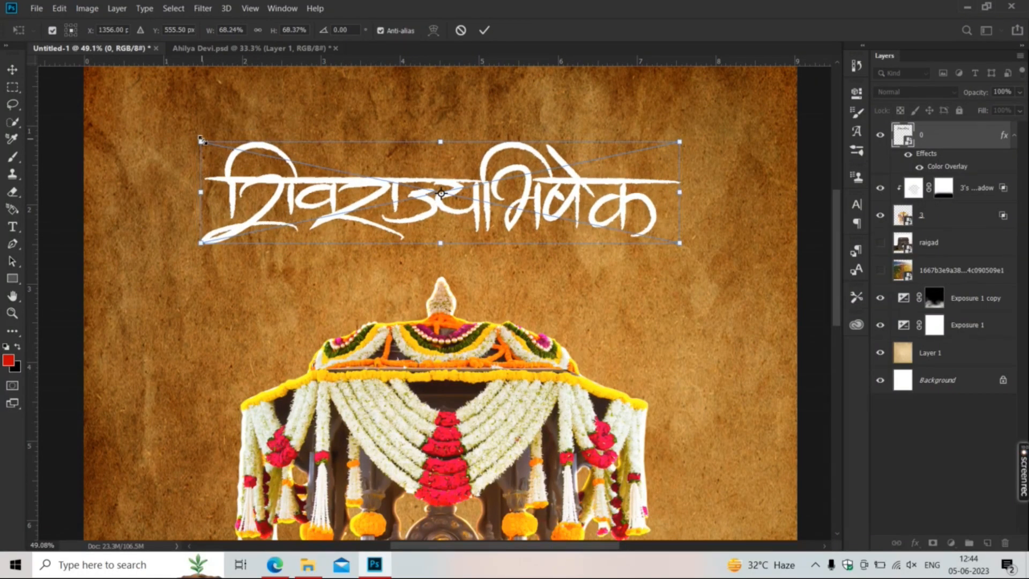
{"action": "key", "text": "Return"}
{"action": "scroll", "coordinate": [342, 137], "scroll_direction": "down", "scroll_amount": 3}
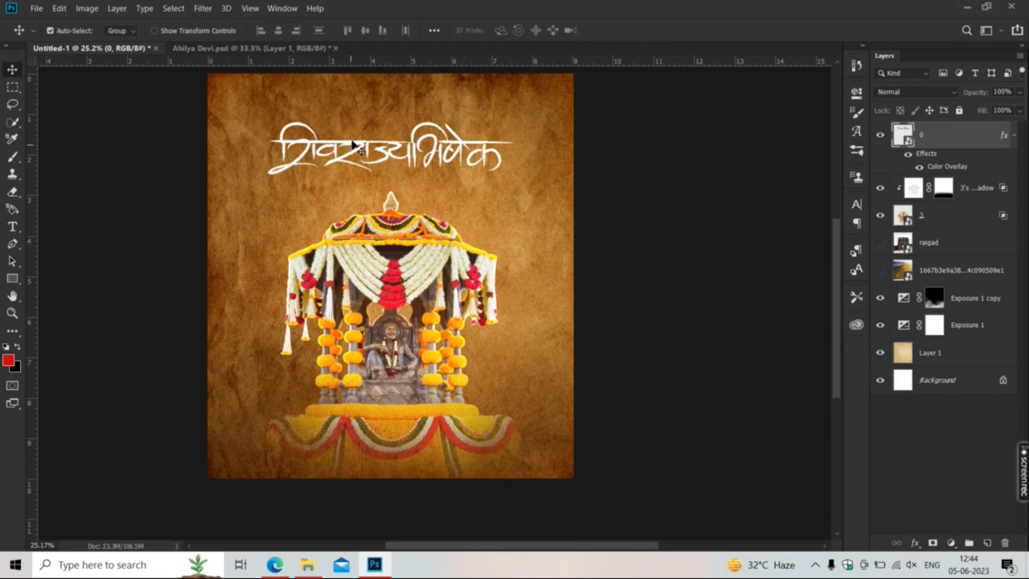
- Try placing the calligraphy title over the throne's draped base and undo the move
{"action": "left_click_drag", "start_coordinate": [352, 152], "coordinate": [360, 442]}
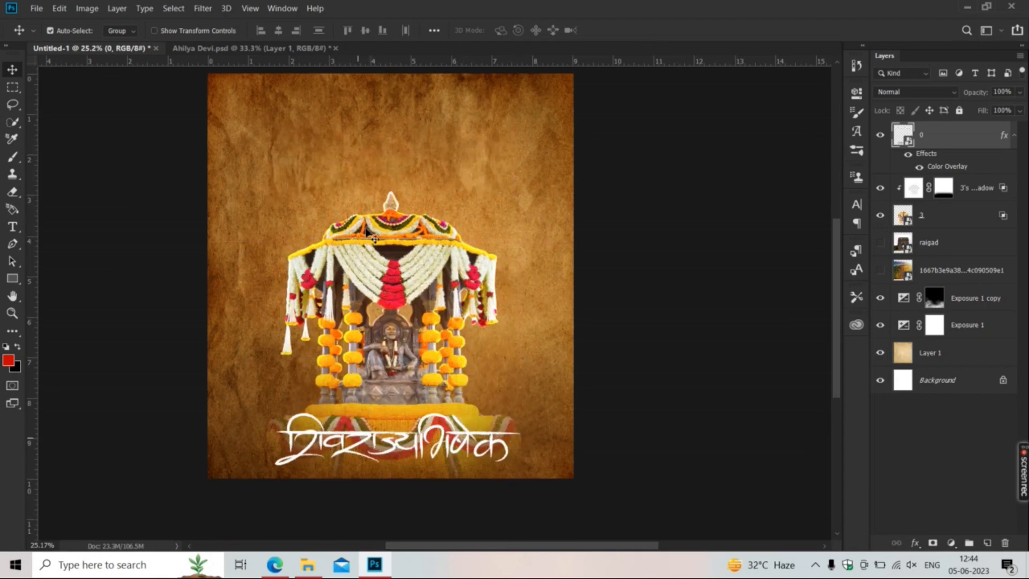
{"action": "key", "text": "ctrl+z"}
{"action": "scroll", "coordinate": [403, 130], "scroll_direction": "up", "scroll_amount": 3}
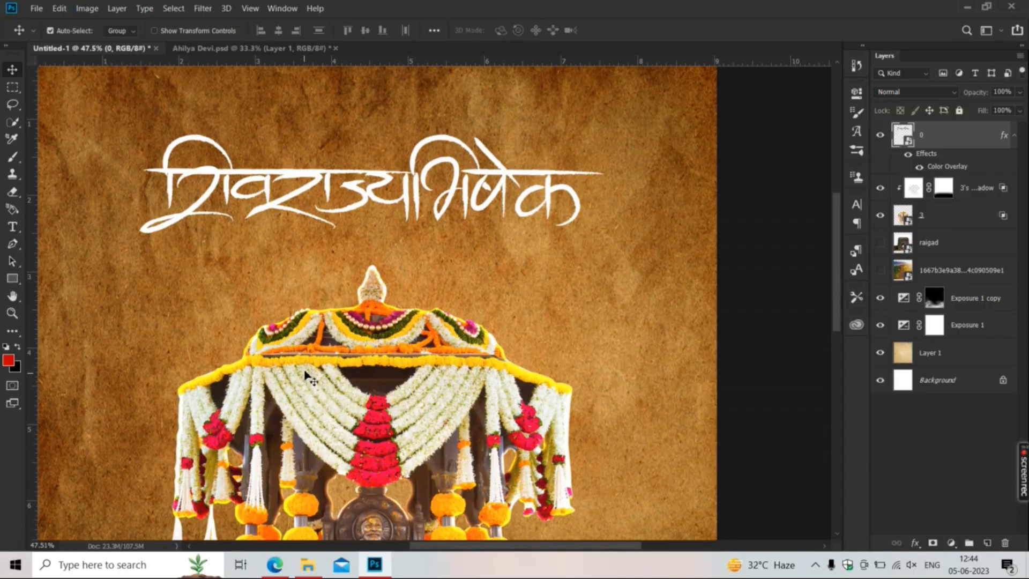
- Switch to the browser and convert "प्रौढ प्रताप पुरंदर, क्षत्रिय कुलावतंस, सिंहासनाधिश्वर, महाराजाधिराज, शिव छत्रपती श्री शिवाजी महाराजांना मानाचा त्रिवार मुजरा .!!!" to Shree Dev0714
{"action": "left_click", "coordinate": [274, 564]}
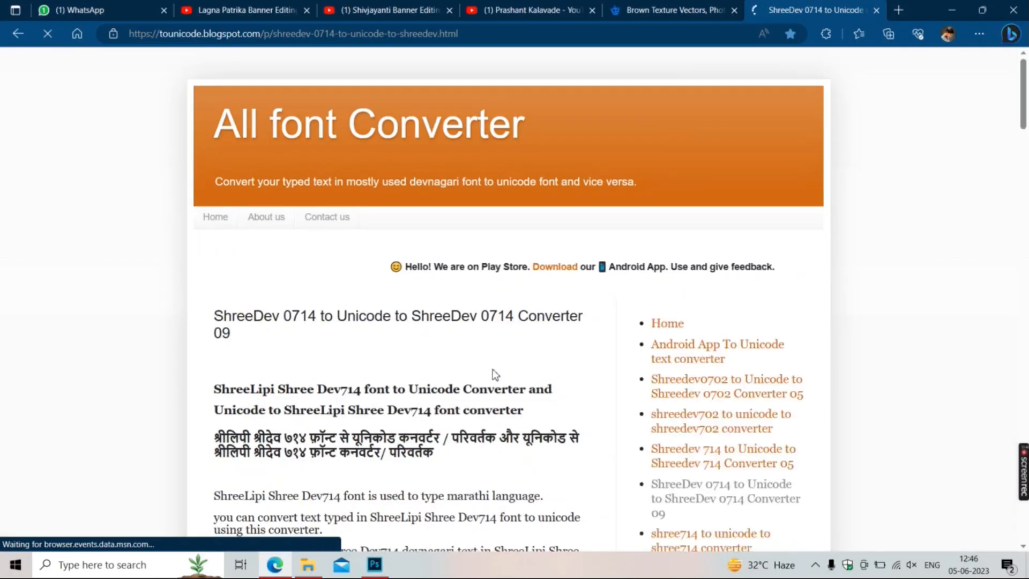
{"action": "scroll", "coordinate": [483, 366], "scroll_direction": "down", "scroll_amount": 10}
{"action": "left_click", "coordinate": [369, 244]}
{"action": "type", "text": "प्रौढ प्रताप पुरंदर, क्षत्रिय कुलावतंस, सिंहासनाधिश्वर, महाराजाधिराज, शिव छत्रपती श्री शिवाजी महाराजांना मानाचा त्रिवार मुजरा .!!!"}
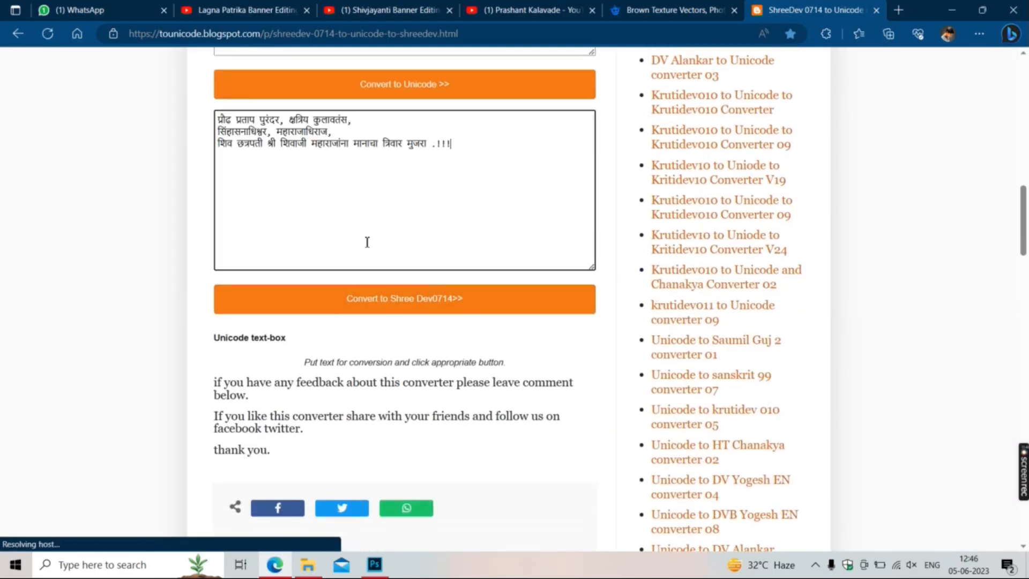
{"action": "left_click", "coordinate": [360, 305]}
{"action": "key", "text": "ctrl+a"}
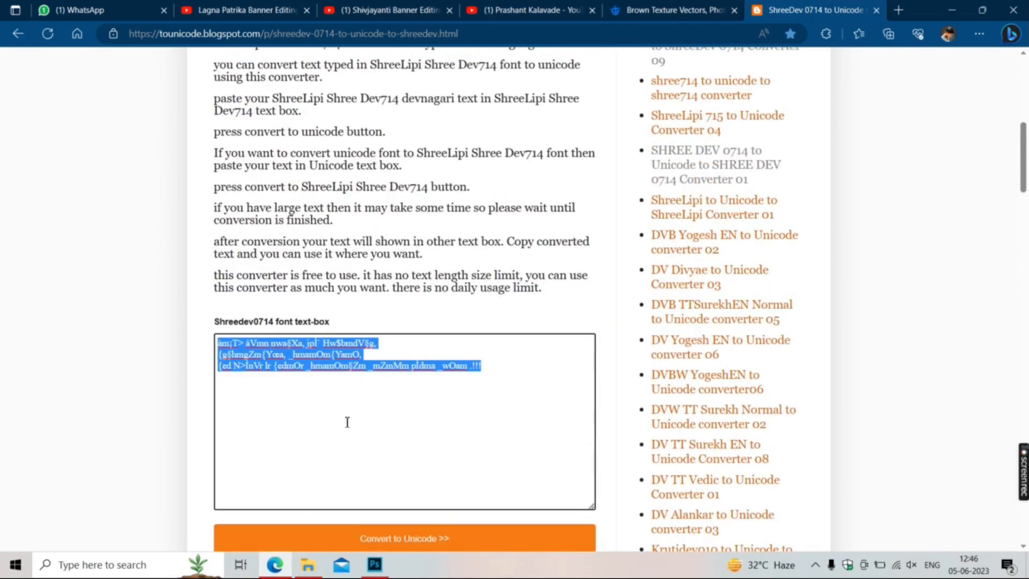
- Switch to Photoshop and paste the converted tribute as a text layer above the title, coloured ffffff in the SHREE-DEV7-0709 font
{"action": "left_click", "coordinate": [374, 564]}
{"action": "scroll", "coordinate": [294, 294], "scroll_direction": "up", "scroll_amount": 3}
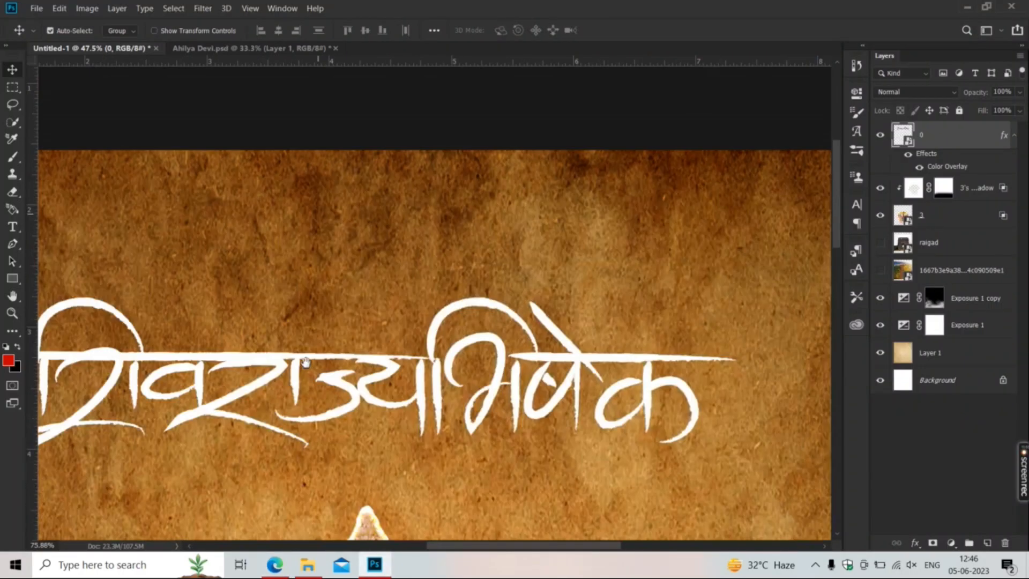
{"action": "scroll", "coordinate": [273, 222], "scroll_direction": "down", "scroll_amount": 2}
{"action": "key", "text": "t"}
{"action": "left_click", "coordinate": [259, 226]}
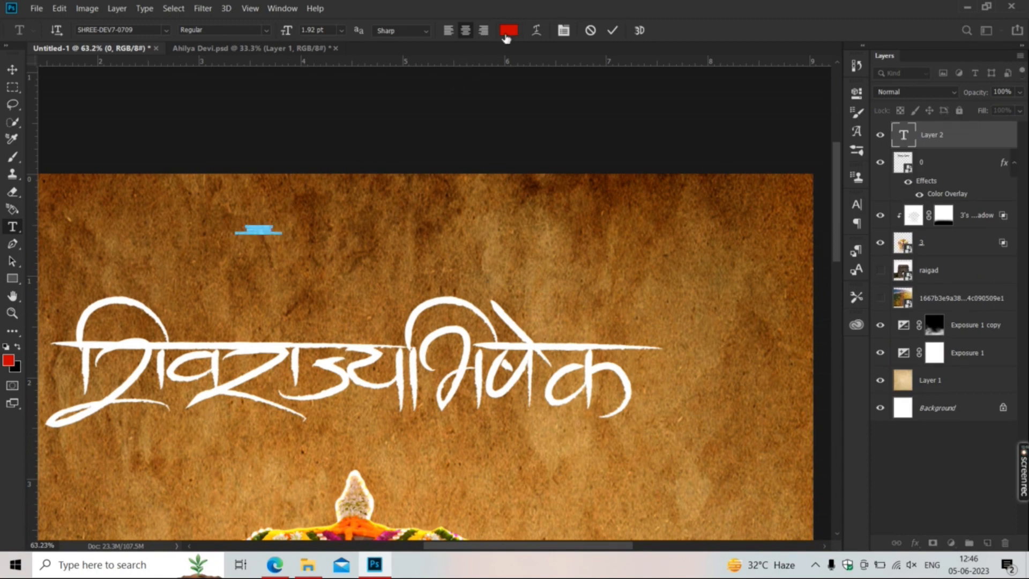
{"action": "left_click", "coordinate": [508, 30]}
{"action": "type", "text": "ffffff"}
{"action": "key", "text": "Return"}
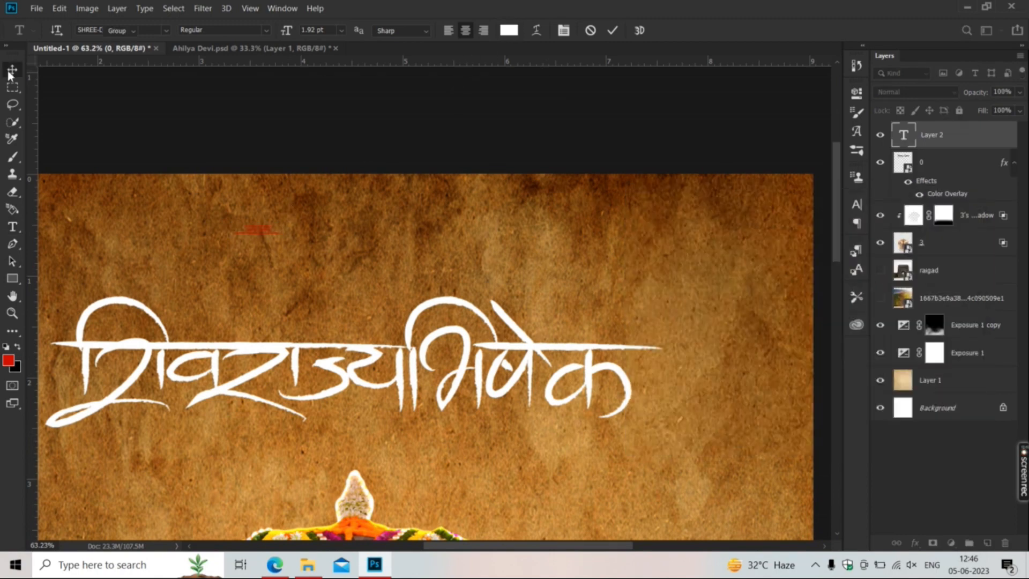
{"action": "key", "text": "ctrl+v"}
- Scale the tribute text to about 560% and move it above the calligraphy title
{"action": "left_click_drag", "start_coordinate": [233, 225], "coordinate": [123, 201]}
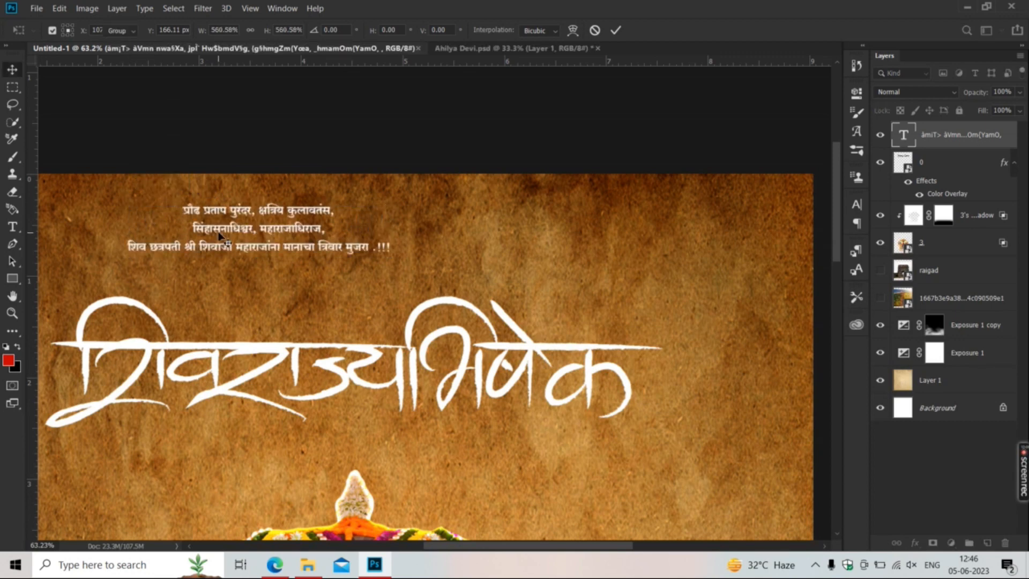
{"action": "key", "text": "Return"}
{"action": "left_click_drag", "start_coordinate": [219, 237], "coordinate": [284, 248]}
- Set the tribute text's leading to 11 pt and its vertical scale to 101%
{"action": "double_click", "coordinate": [284, 248]}
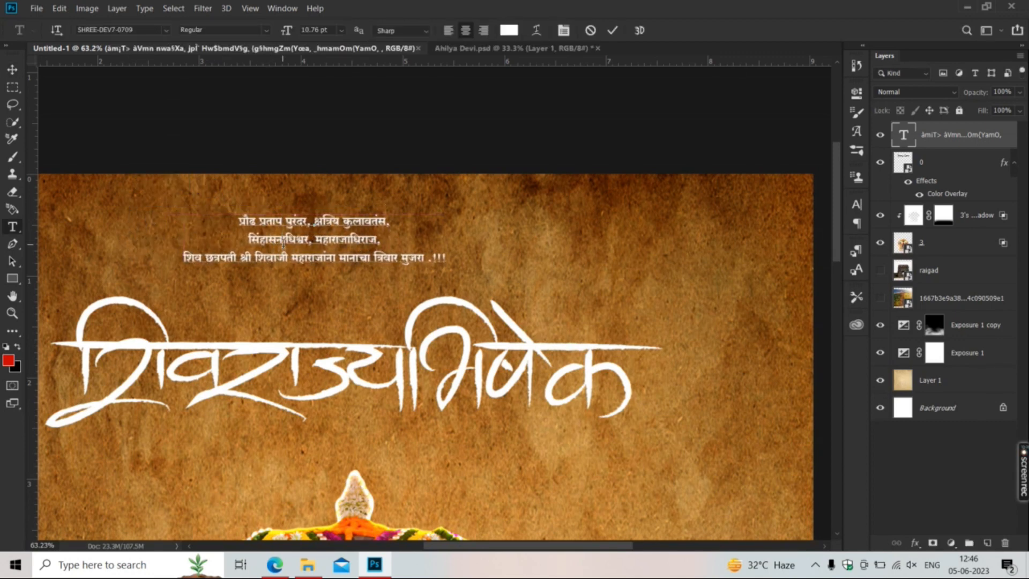
{"action": "key", "text": "ctrl+a"}
{"action": "left_click", "coordinate": [856, 204]}
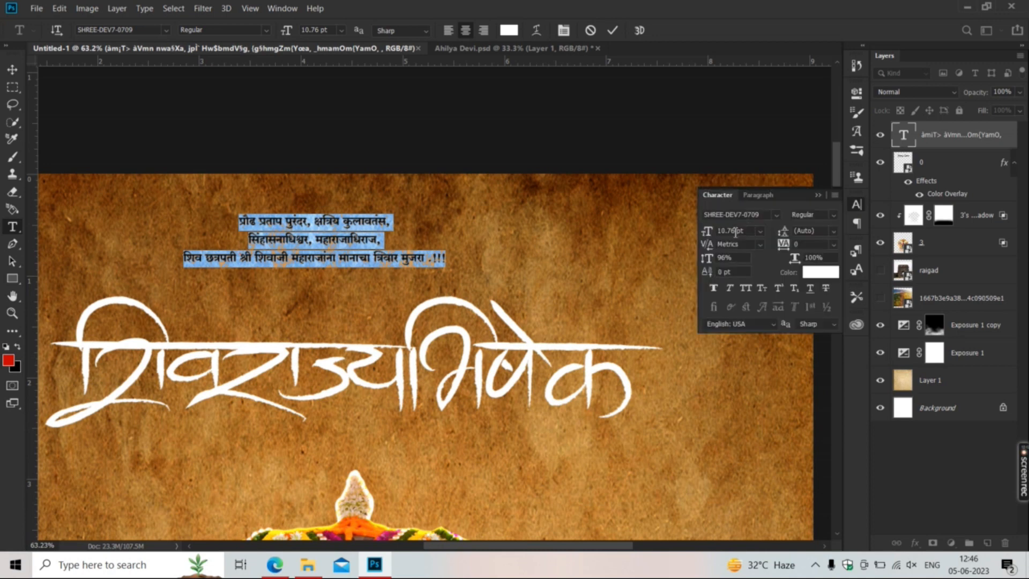
{"action": "scroll", "coordinate": [808, 230], "scroll_direction": "up", "scroll_amount": 2}
{"action": "scroll", "coordinate": [806, 229], "scroll_direction": "down", "scroll_amount": 5}
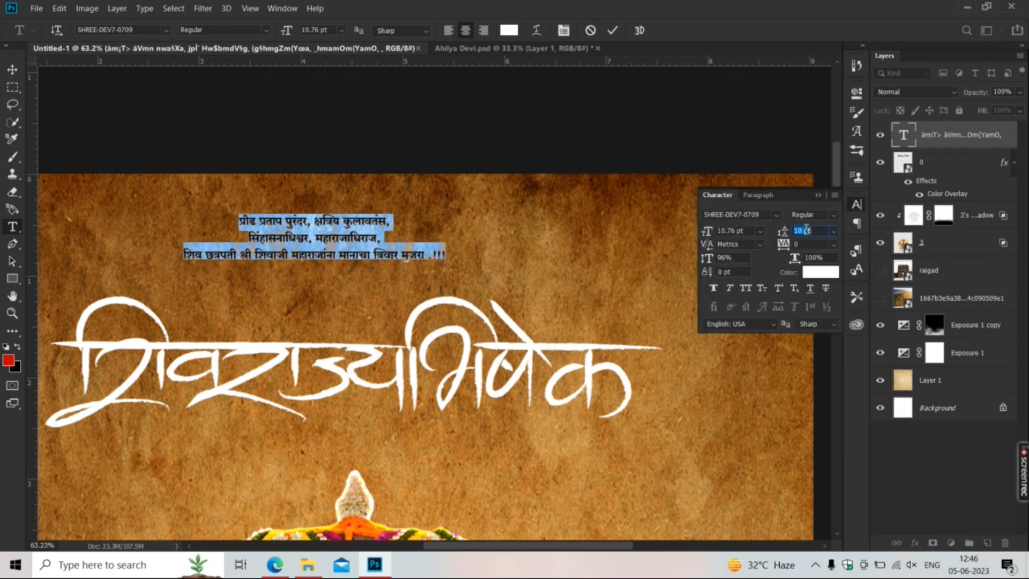
{"action": "scroll", "coordinate": [806, 230], "scroll_direction": "up", "scroll_amount": 1}
{"action": "left_click", "coordinate": [737, 258]}
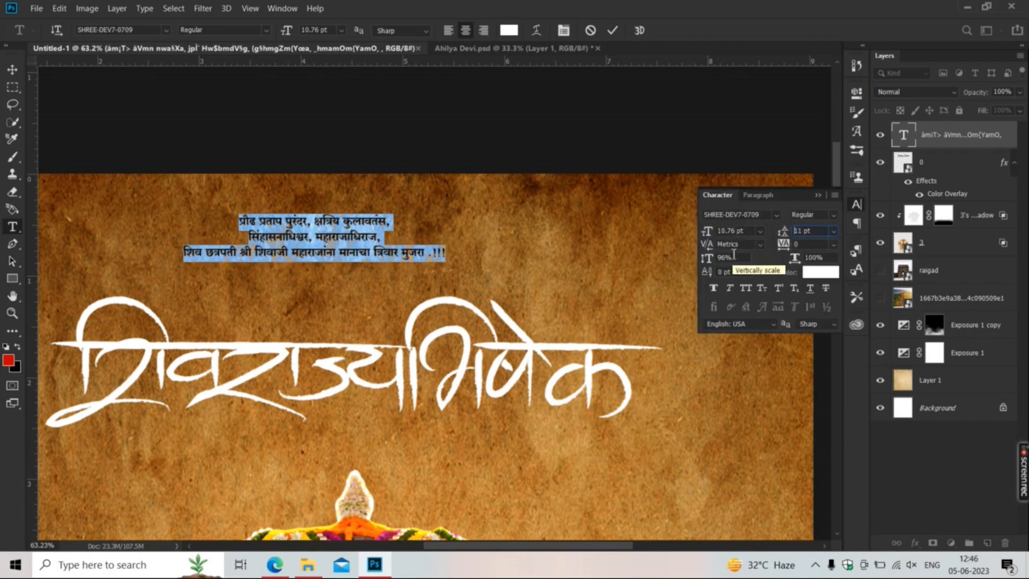
{"action": "scroll", "coordinate": [737, 259], "scroll_direction": "up", "scroll_amount": 3}
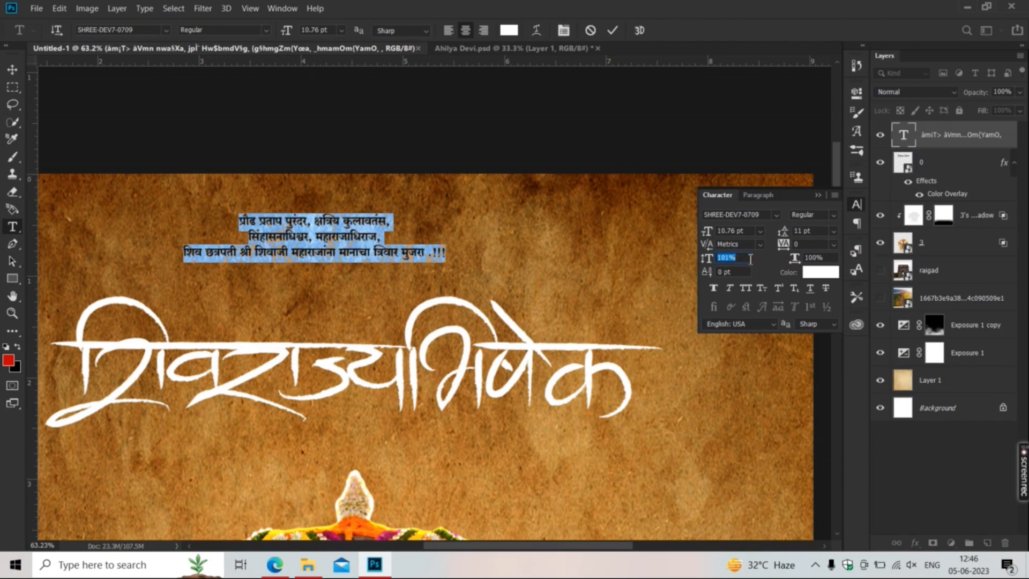
{"action": "left_click", "coordinate": [820, 196]}
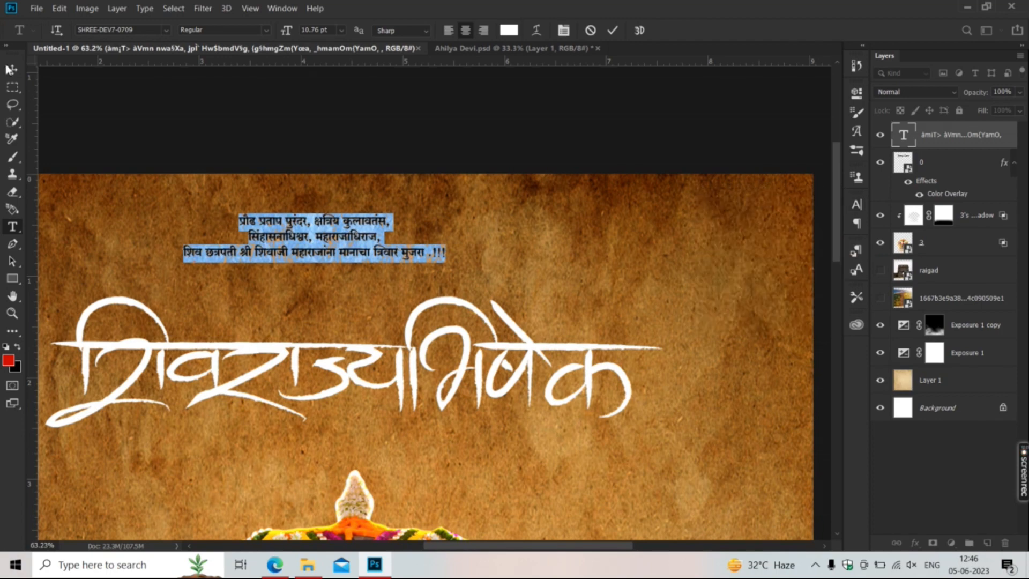
{"action": "left_click", "coordinate": [12, 69]}
- Centre the tribute text above the calligraphy title and enlarge it to about 147%
{"action": "scroll", "coordinate": [274, 193], "scroll_direction": "down", "scroll_amount": 3}
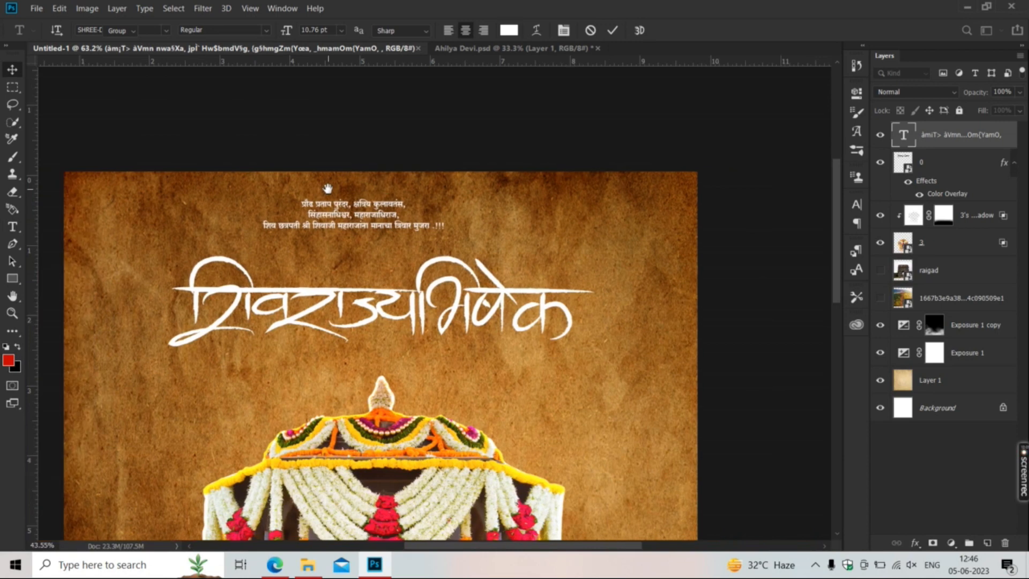
{"action": "left_click_drag", "start_coordinate": [337, 212], "coordinate": [370, 217]}
{"action": "key", "text": "ctrl+t"}
{"action": "left_click_drag", "start_coordinate": [287, 199], "coordinate": [240, 190]}
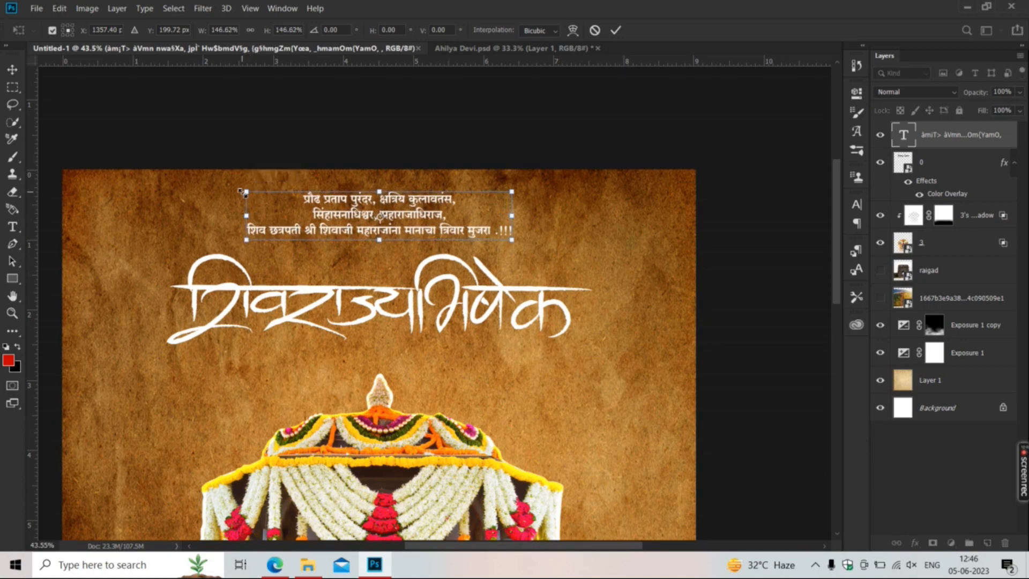
{"action": "scroll", "coordinate": [242, 191], "scroll_direction": "down", "scroll_amount": 8}
{"action": "key", "text": "Return"}
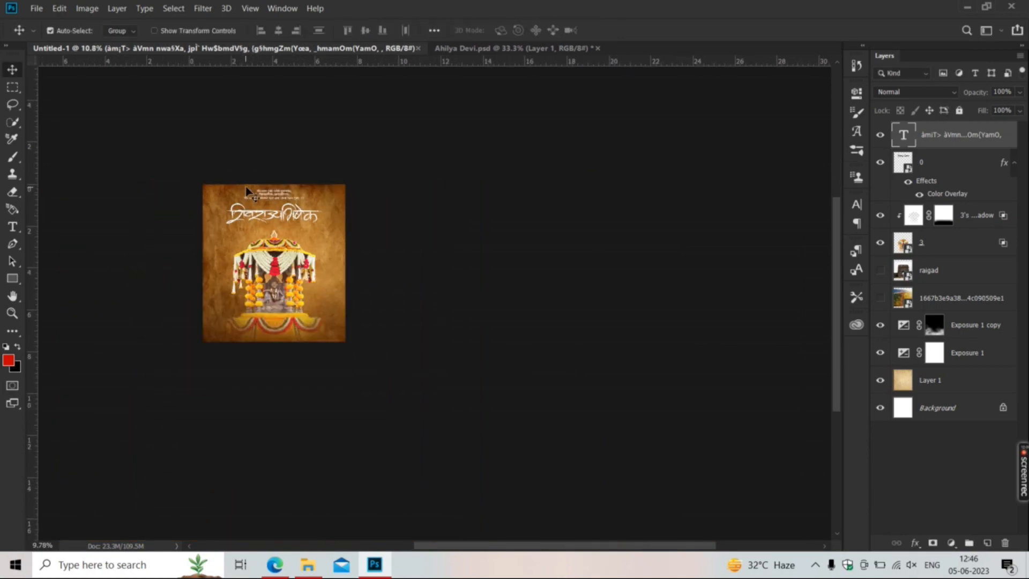
- Replace the misplaced vowel sign in क्षत्रिय in the tribute's first line with the matching short-i glyph from the font's glyph set
{"action": "scroll", "coordinate": [247, 190], "scroll_direction": "up", "scroll_amount": 1}
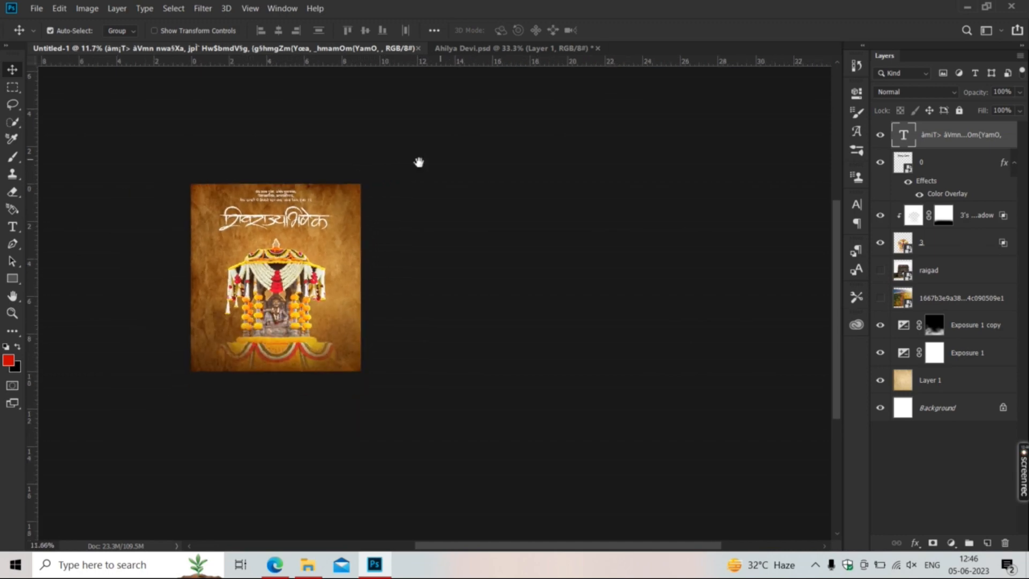
{"action": "scroll", "coordinate": [420, 162], "scroll_direction": "up", "scroll_amount": 1}
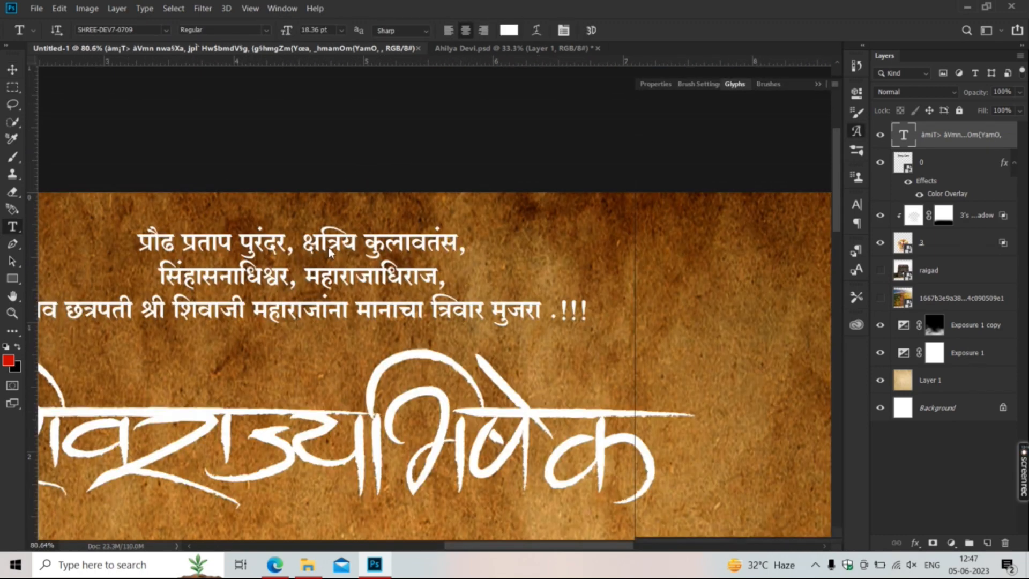
{"action": "left_click", "coordinate": [331, 253]}
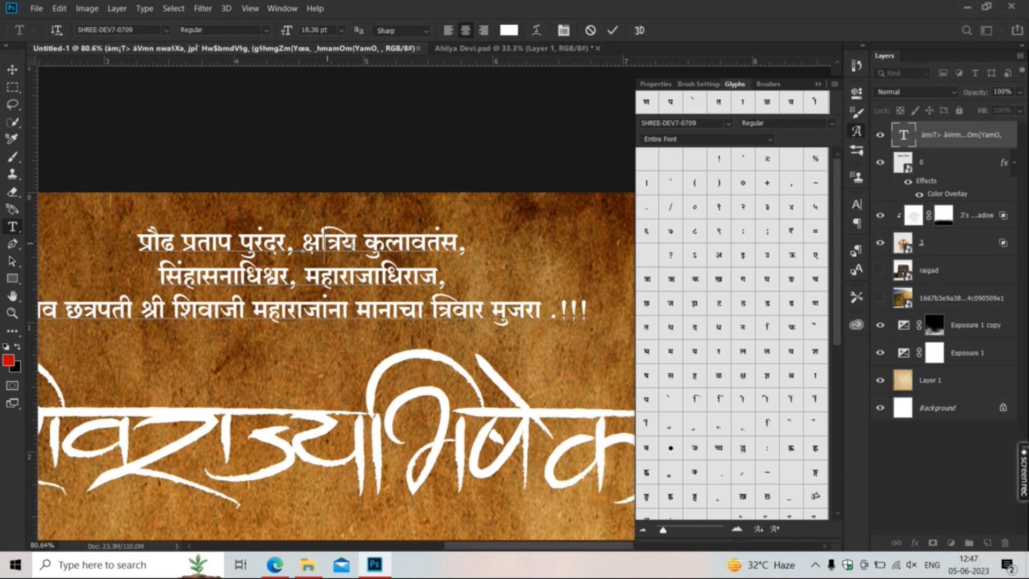
{"action": "key", "text": "Delete"}
{"action": "double_click", "coordinate": [764, 423]}
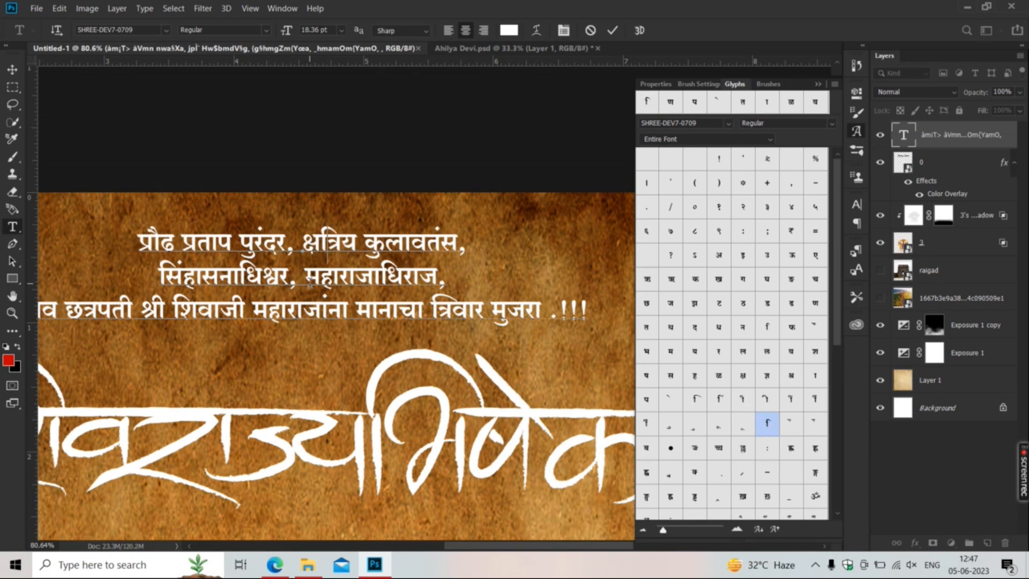
{"action": "left_click", "coordinate": [12, 72]}
- Replace the vowel sign in त्रिवार in the tribute's third line with the same short-i glyph
{"action": "left_click_drag", "start_coordinate": [217, 339], "coordinate": [260, 337]}
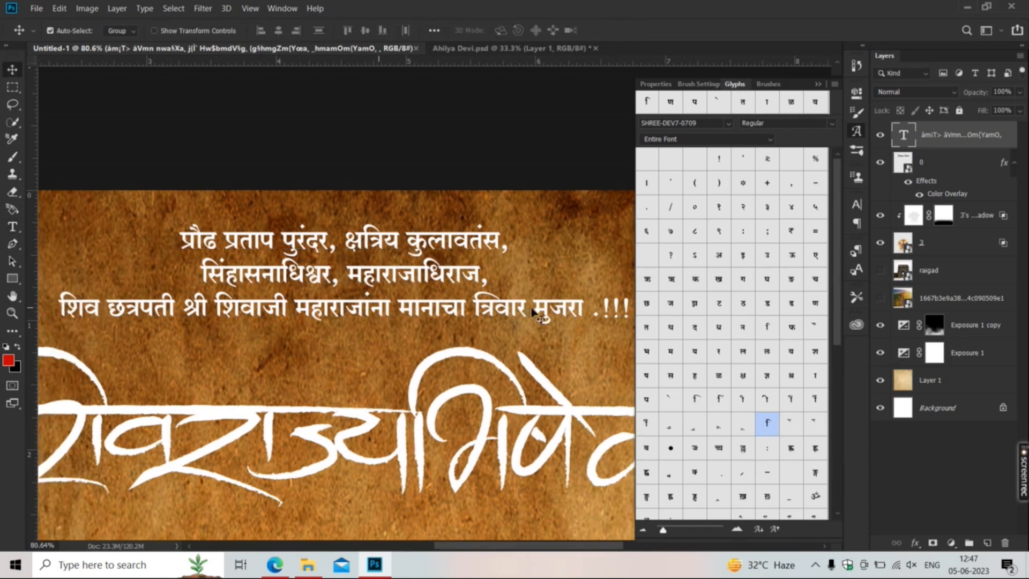
{"action": "key", "text": "t"}
{"action": "left_click", "coordinate": [485, 306]}
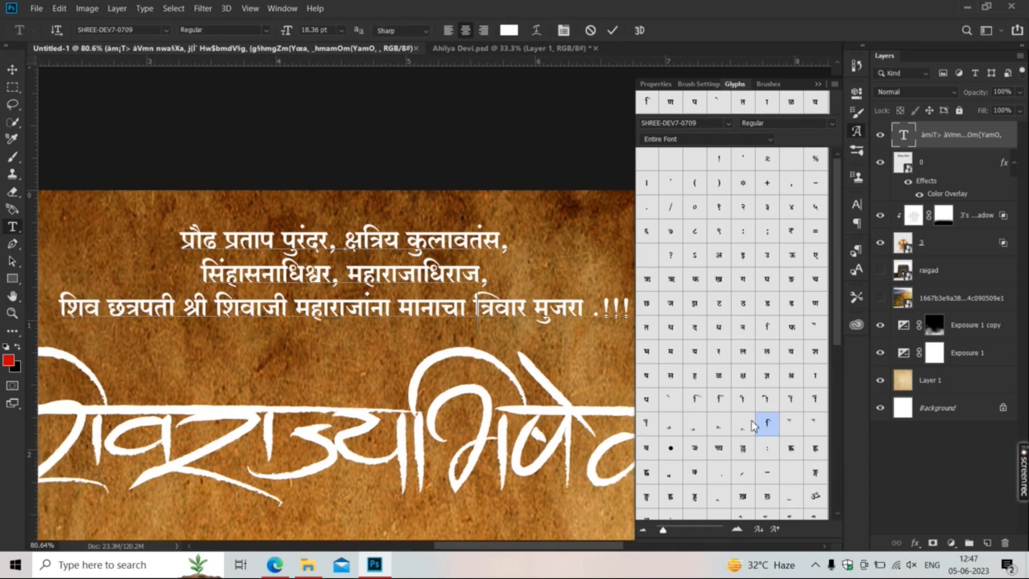
{"action": "key", "text": "Delete"}
{"action": "double_click", "coordinate": [768, 424]}
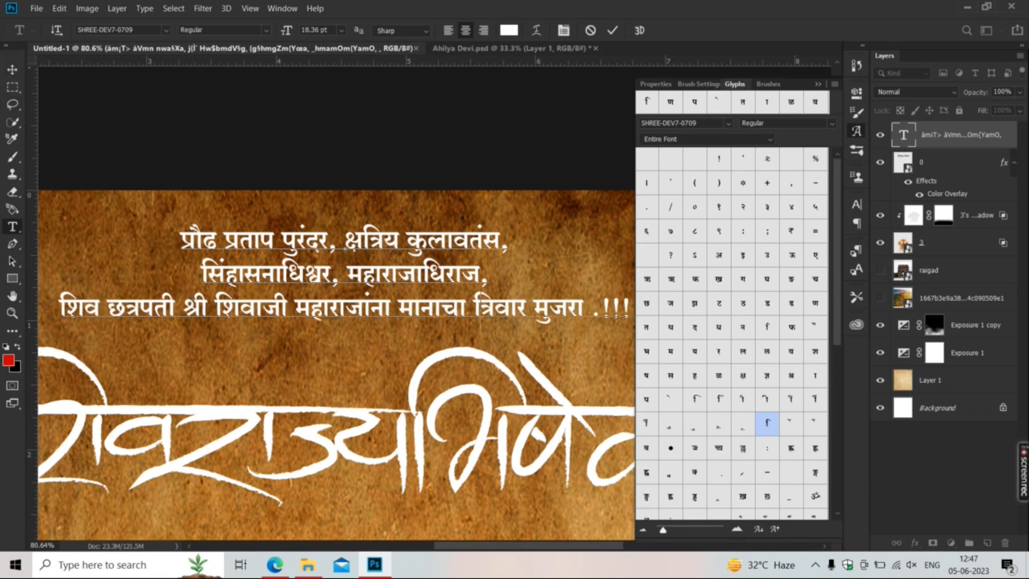
{"action": "left_click", "coordinate": [9, 69]}
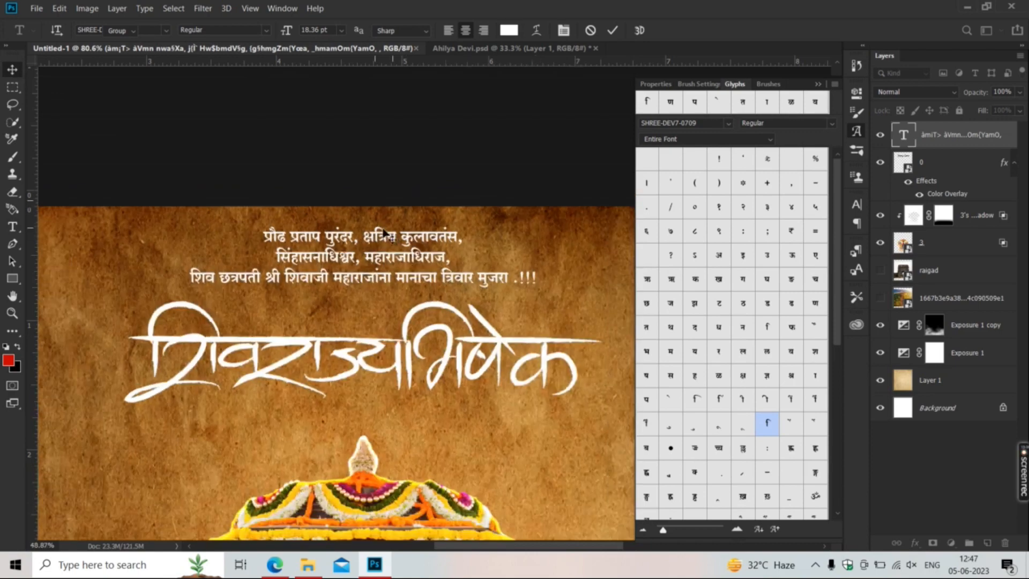
{"action": "scroll", "coordinate": [370, 220], "scroll_direction": "down", "scroll_amount": 3}
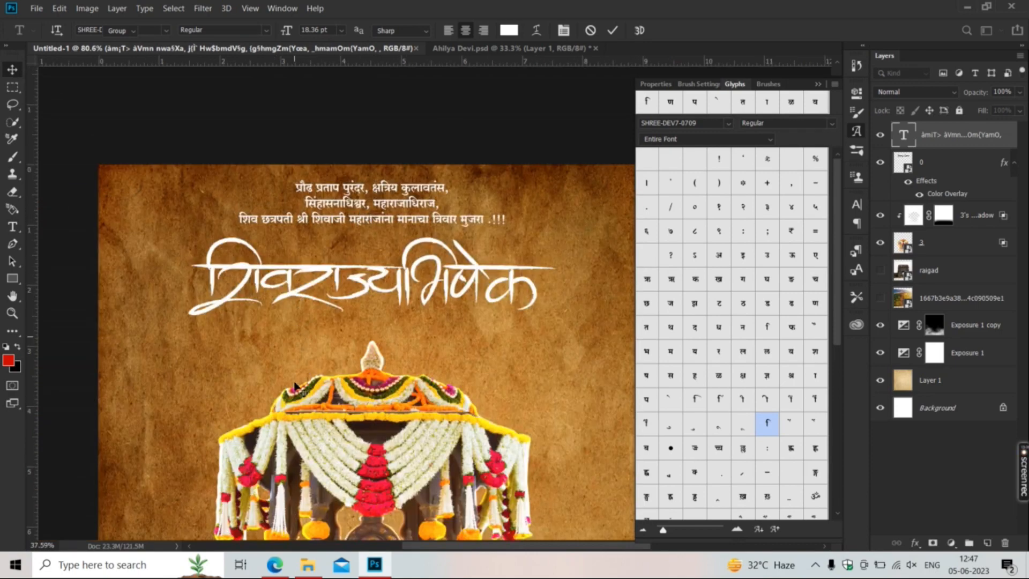
- Switch to the ShreeDev converter in Edge and replace its Unicode text with "शिवराज्याभिषेक सोहळ्याच्या सर्व शिवभक्तांना हार्दिक शुभेच्छा.."
{"action": "left_click", "coordinate": [275, 565]}
{"action": "scroll", "coordinate": [212, 365], "scroll_direction": "down", "scroll_amount": 4}
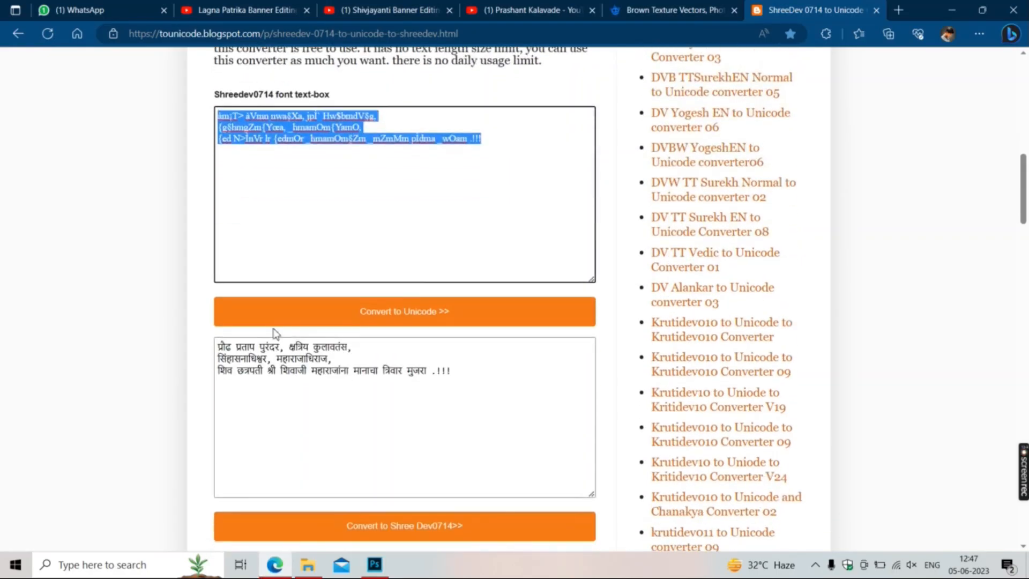
{"action": "left_click", "coordinate": [285, 395]}
{"action": "key", "text": "ctrl+a"}
{"action": "type", "text": "शिवराज्याभिषेक सोहळ्याच्या सर्व शिवभक्तांना हार्दिक शुभेच्छा"}
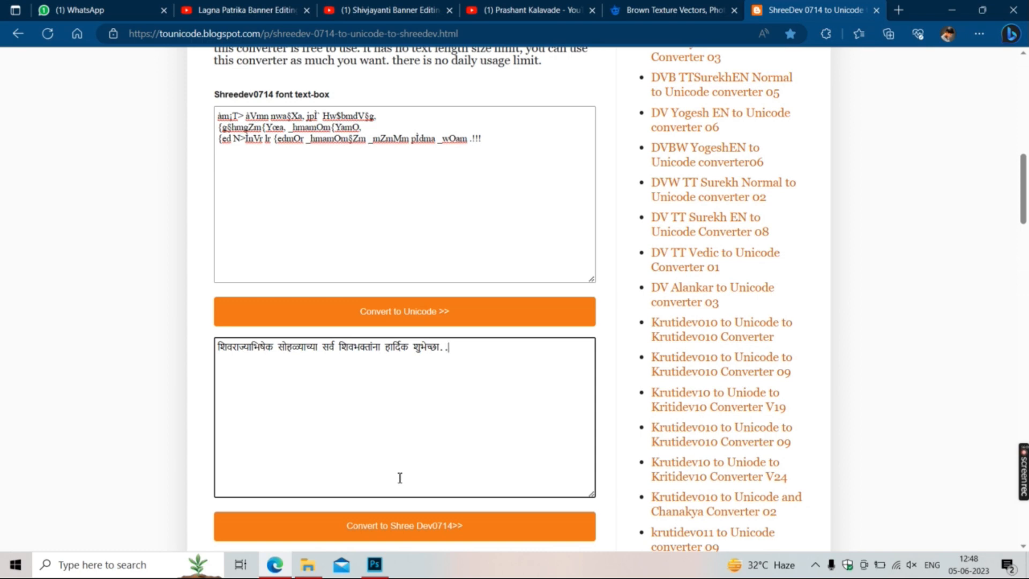
- Convert the greeting to Shree Dev0714 and select all of the converted text
{"action": "left_click", "coordinate": [401, 525]}
{"action": "left_click", "coordinate": [341, 232]}
{"action": "key", "text": "ctrl+a"}
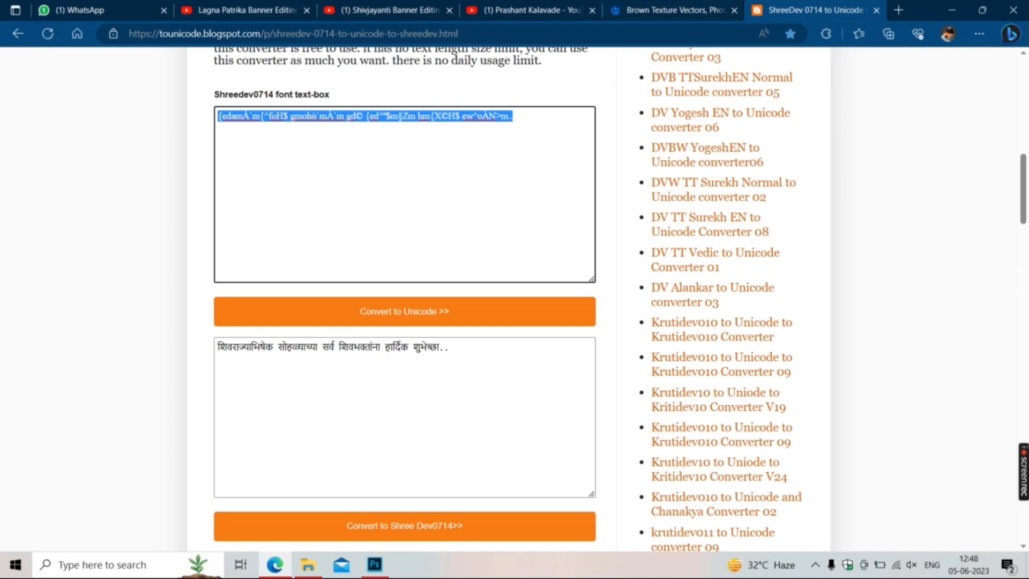
- Switch back to Photoshop and duplicate the tribute text layer, placing the copy between the calligraphy title and the pavilion
{"action": "left_click", "coordinate": [957, 12]}
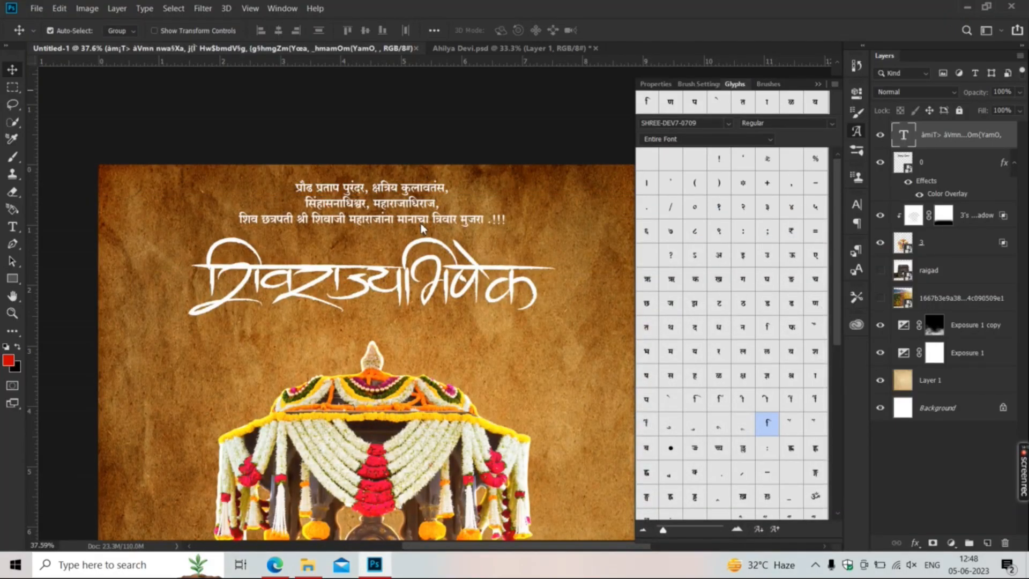
{"action": "key", "text": "ctrl+j"}
{"action": "left_click_drag", "start_coordinate": [390, 221], "coordinate": [413, 338]}
- Replace the duplicated text with the converted greeting and break it into two lines after सोहळ्याच्या
{"action": "key", "text": "t"}
{"action": "left_click", "coordinate": [413, 338]}
{"action": "key", "text": "ctrl+a"}
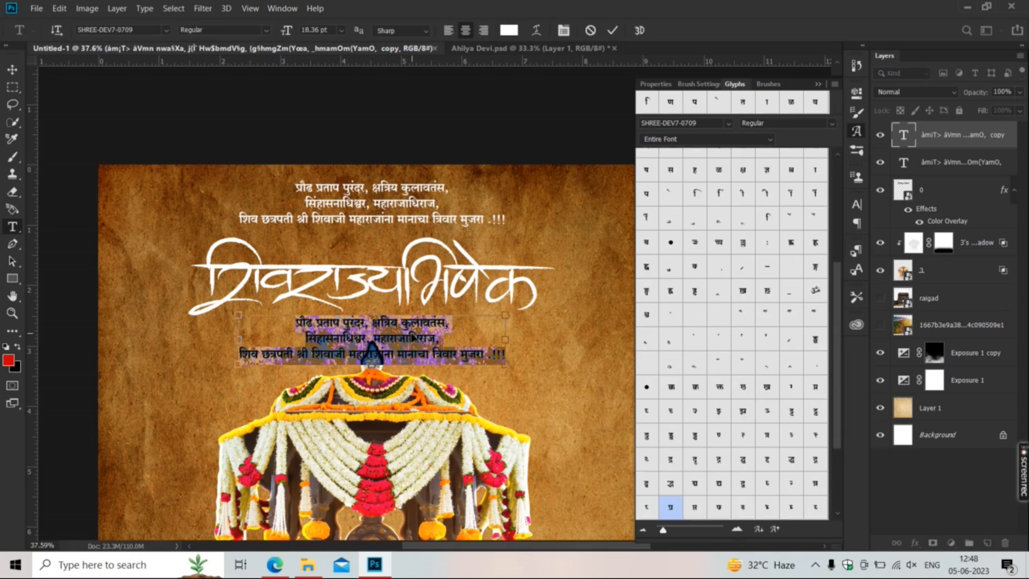
{"action": "type", "text": "शिवराज्याभिषेक सोहळ्याच्या सर्व शिवभक्तांना हार्दिक शुभेच्छा.."}
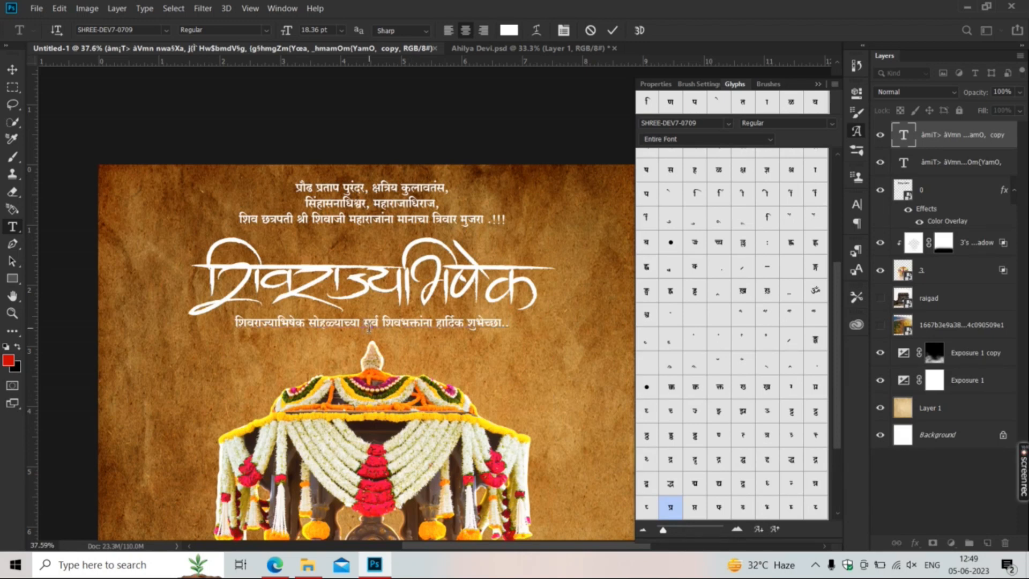
{"action": "key", "text": "Return"}
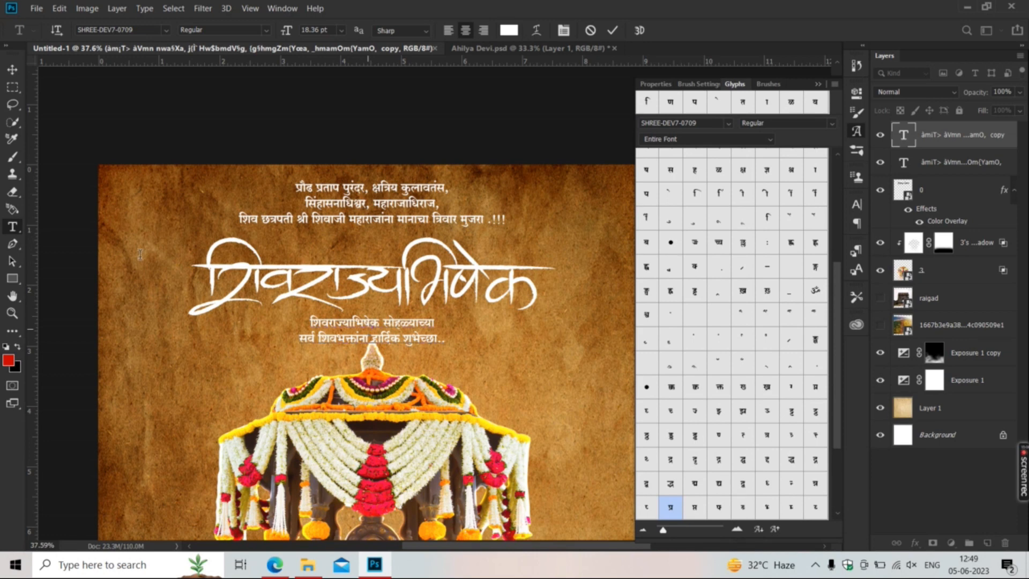
- Change the font of the tribute text above the title to SHREE-DEV7-0715 Regular
{"action": "left_click", "coordinate": [8, 73]}
{"action": "double_click", "coordinate": [324, 189]}
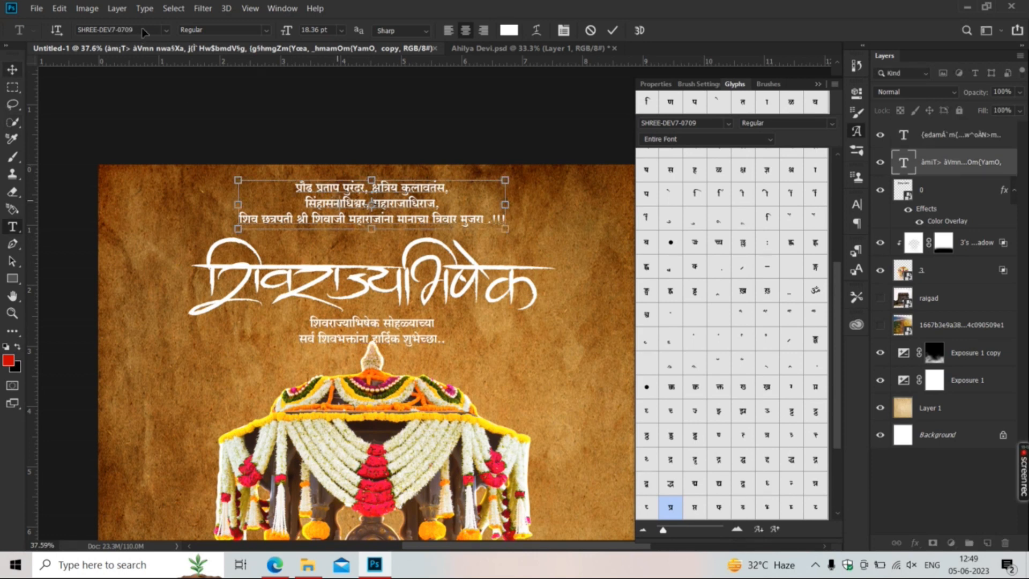
{"action": "double_click", "coordinate": [143, 31]}
{"action": "left_click", "coordinate": [144, 32]}
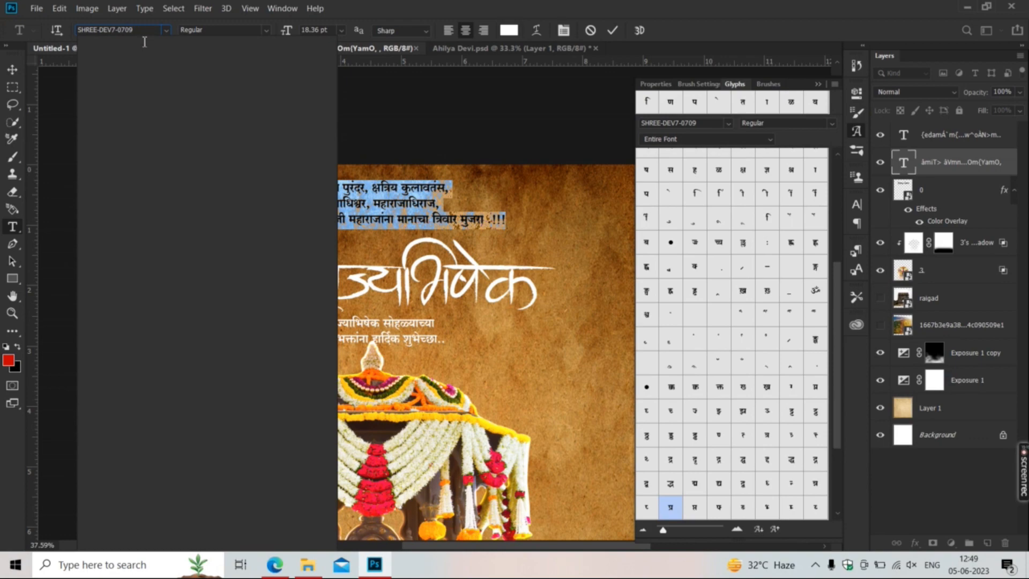
{"action": "key", "text": "BackSpace"}
{"action": "key", "text": "BackSpace"}
{"action": "type", "text": "15"}
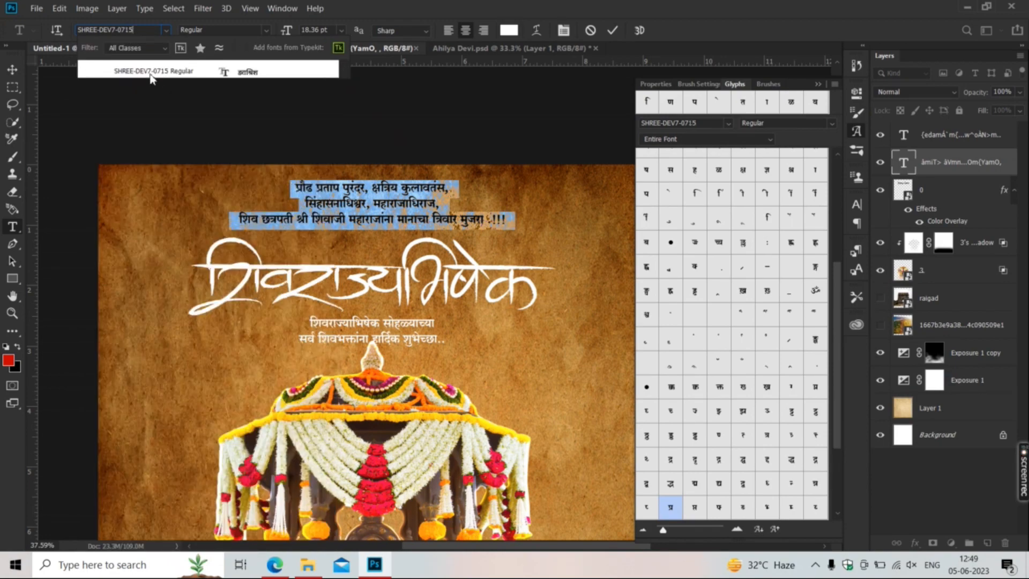
{"action": "left_click", "coordinate": [141, 71]}
{"action": "left_click", "coordinate": [12, 72]}
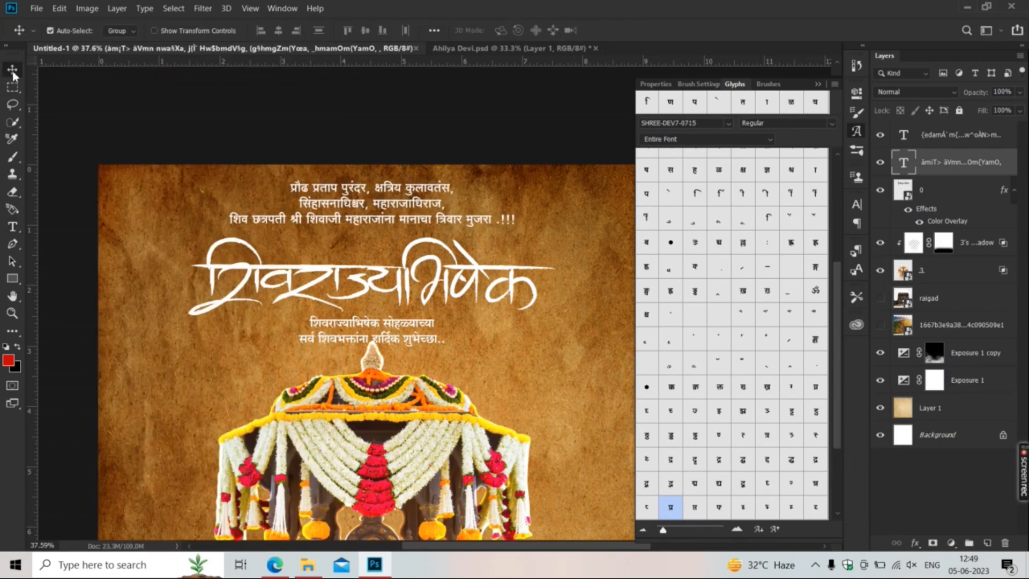
- Enlarge the two-line greeting below the title and shift the calligraphy title up slightly
{"action": "left_click_drag", "start_coordinate": [339, 343], "coordinate": [285, 311]}
{"action": "key", "text": "ctrl+t"}
{"action": "key", "text": "Return"}
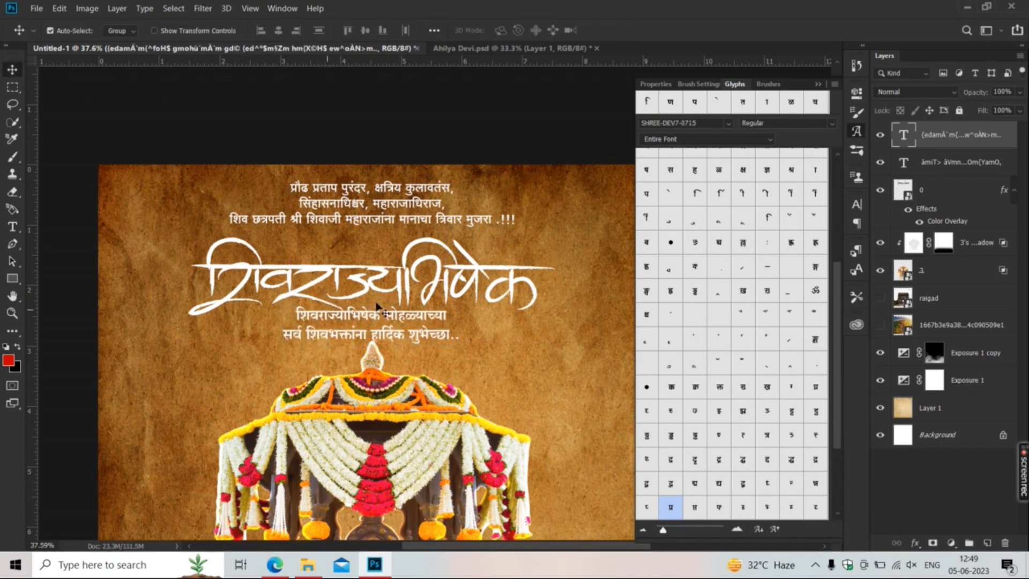
{"action": "left_click_drag", "start_coordinate": [329, 270], "coordinate": [330, 261]}
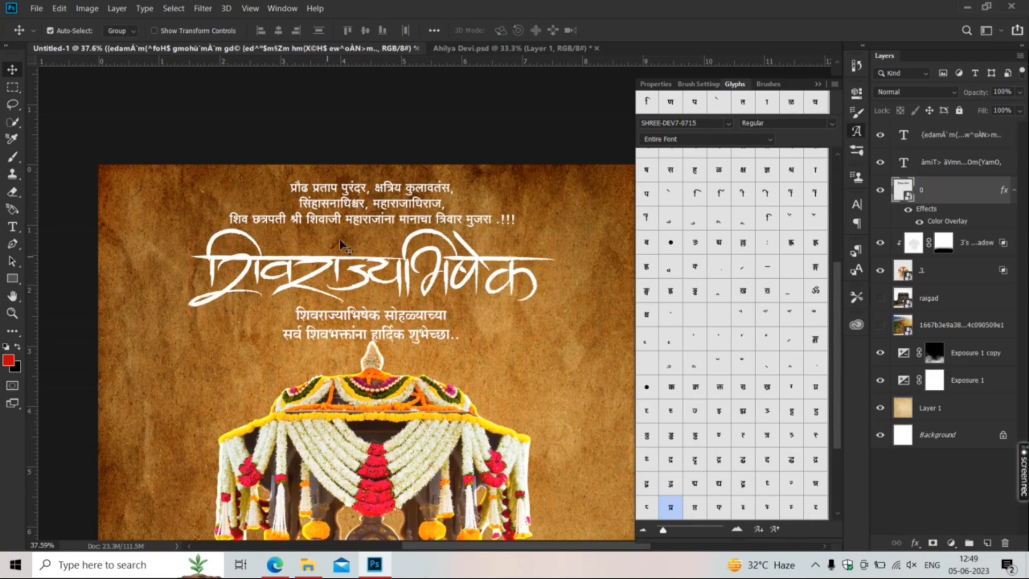
- Collapse the Glyphs panel, move the greeting right of the pavilion's peak and lower the calligraphy title slightly
{"action": "key", "text": "ctrl+0"}
{"action": "left_click", "coordinate": [818, 83]}
{"action": "scroll", "coordinate": [320, 265], "scroll_direction": "up", "scroll_amount": 3}
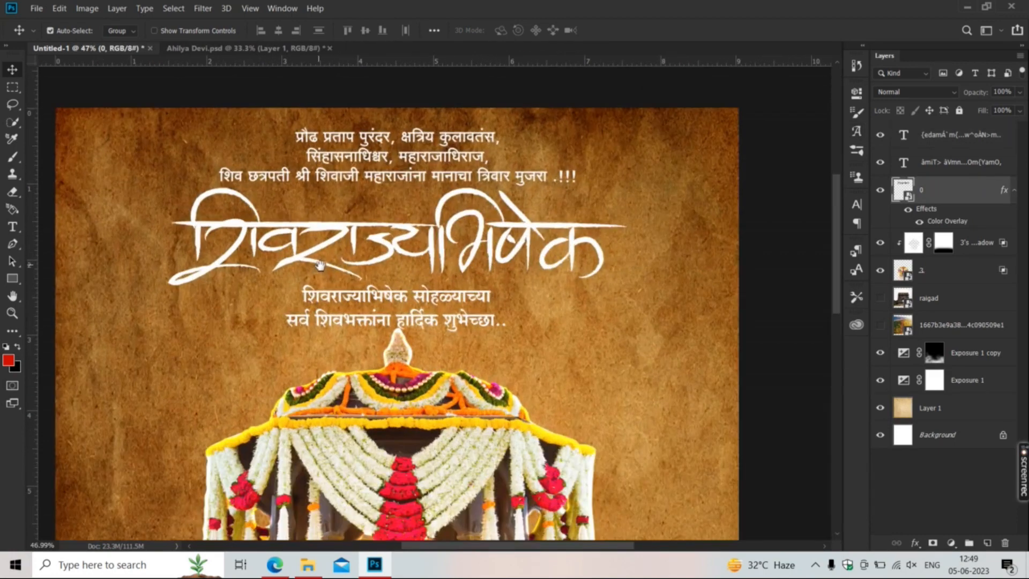
{"action": "left_click_drag", "start_coordinate": [370, 289], "coordinate": [533, 333]}
{"action": "left_click_drag", "start_coordinate": [431, 247], "coordinate": [432, 253]}
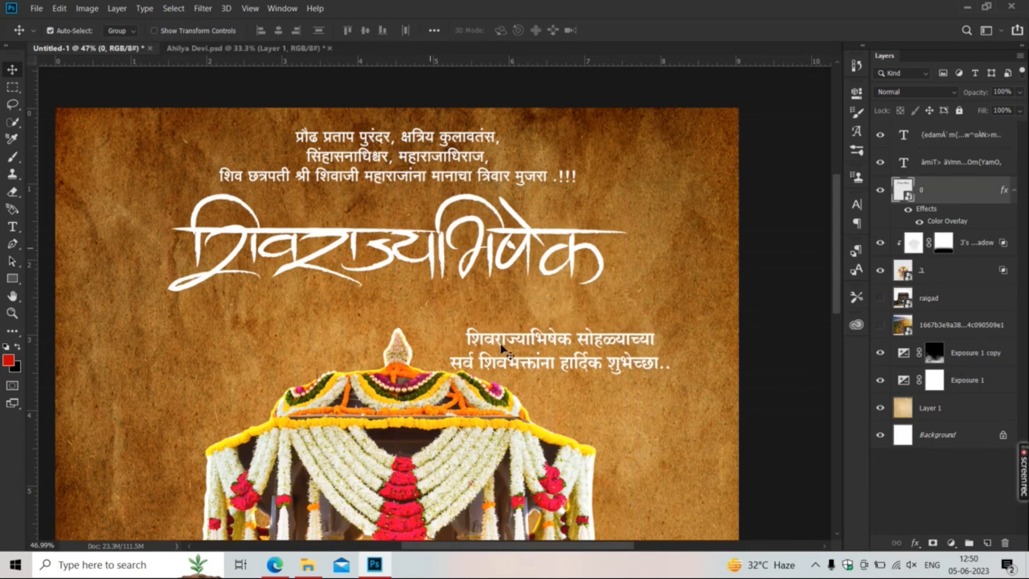
- Move the greeting up under the right end of the calligraphy title and scale it down slightly
{"action": "left_click_drag", "start_coordinate": [498, 343], "coordinate": [461, 308]}
{"action": "key", "text": "ctrl+t"}
{"action": "left_click_drag", "start_coordinate": [633, 341], "coordinate": [620, 337]}
{"action": "key", "text": "Return"}
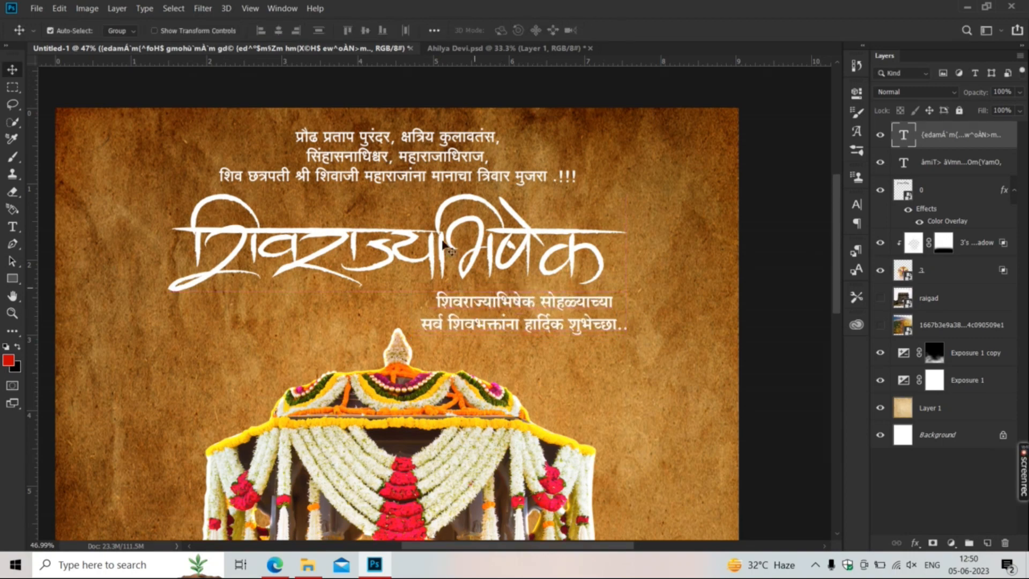
{"action": "scroll", "coordinate": [439, 236], "scroll_direction": "down", "scroll_amount": 3}
{"action": "scroll", "coordinate": [437, 228], "scroll_direction": "up", "scroll_amount": 3}
- Select the title layer 0, then switch to Ahilya Devi.psd and release the clipping mask of Layer 1 copy
{"action": "left_click", "coordinate": [963, 188]}
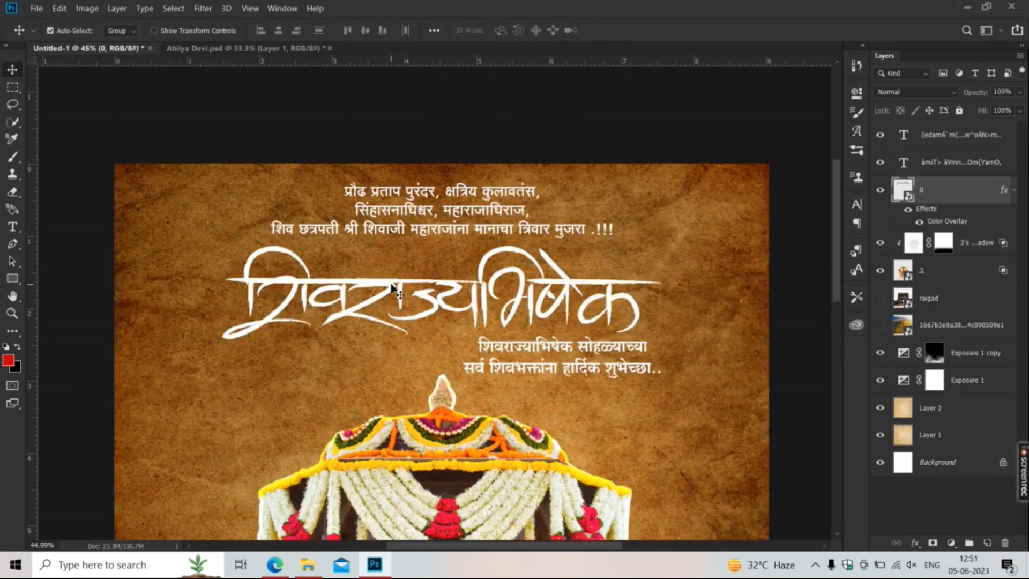
{"action": "left_click", "coordinate": [267, 47]}
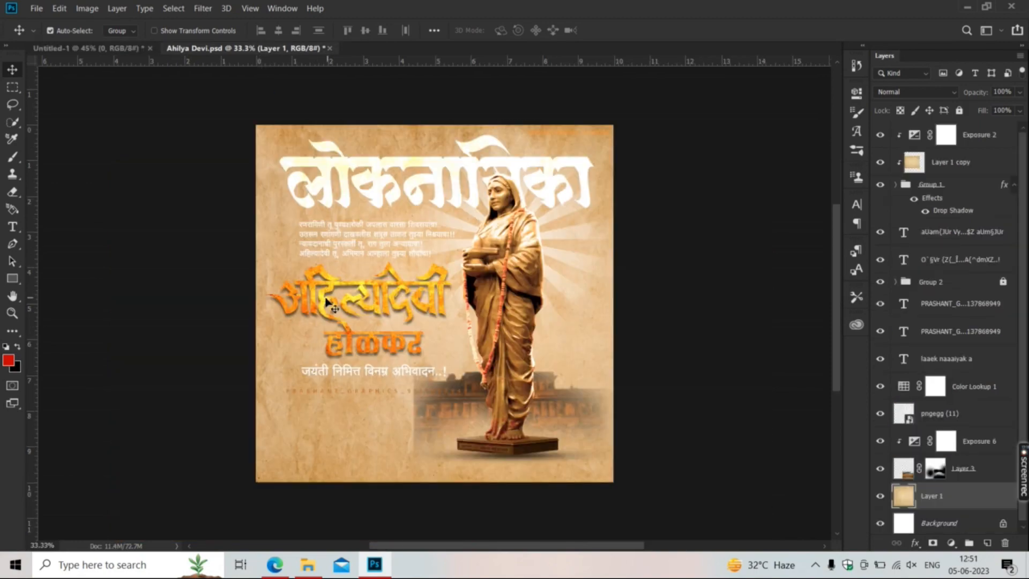
{"action": "left_click", "coordinate": [324, 304]}
{"action": "scroll", "coordinate": [385, 284], "scroll_direction": "down", "scroll_amount": 4}
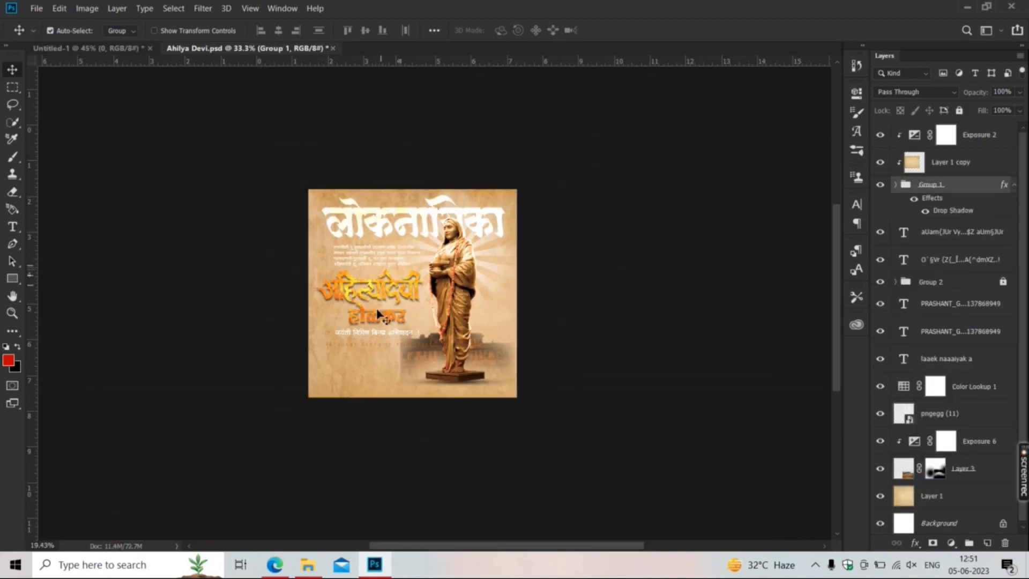
{"action": "left_click", "coordinate": [940, 166]}
{"action": "right_click", "coordinate": [940, 166]}
{"action": "left_click", "coordinate": [844, 242]}
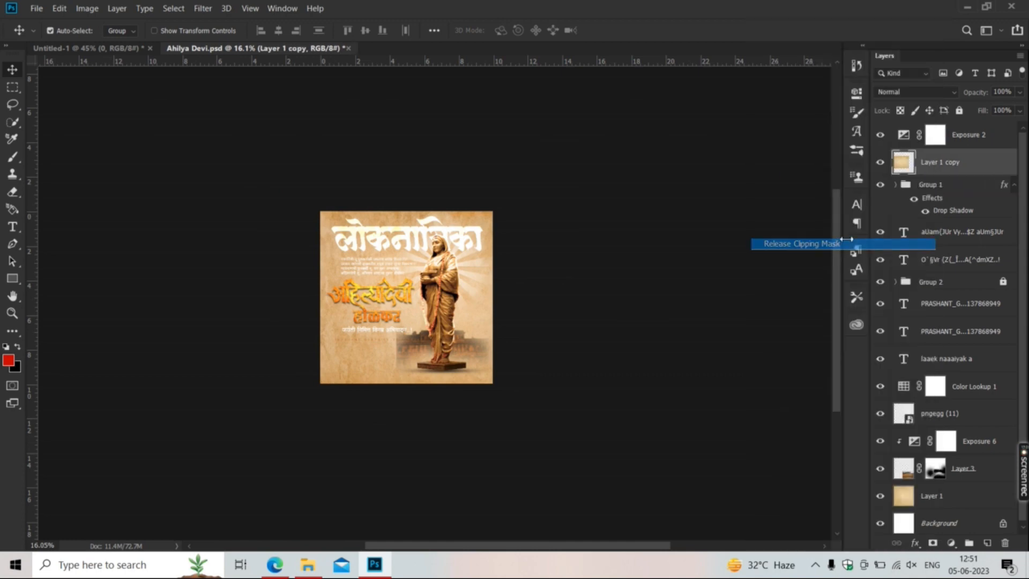
- Copy Layer 1 copy and Exposure 2 into the Untitled-1 banner above layer 0 and clip both to the calligraphy title
{"action": "left_click", "coordinate": [971, 145], "text": "shift"}
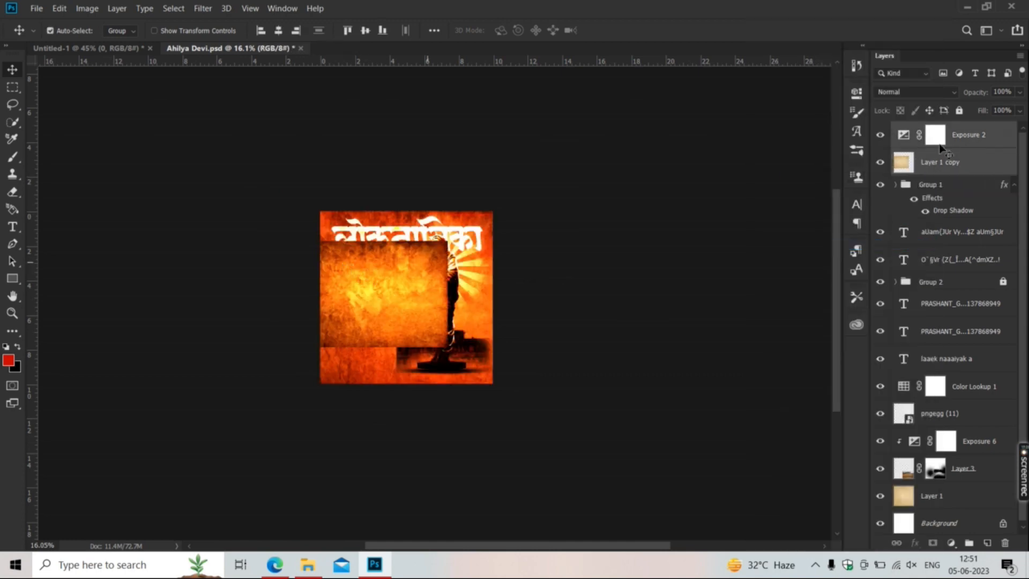
{"action": "left_click_drag", "start_coordinate": [383, 289], "coordinate": [455, 302]}
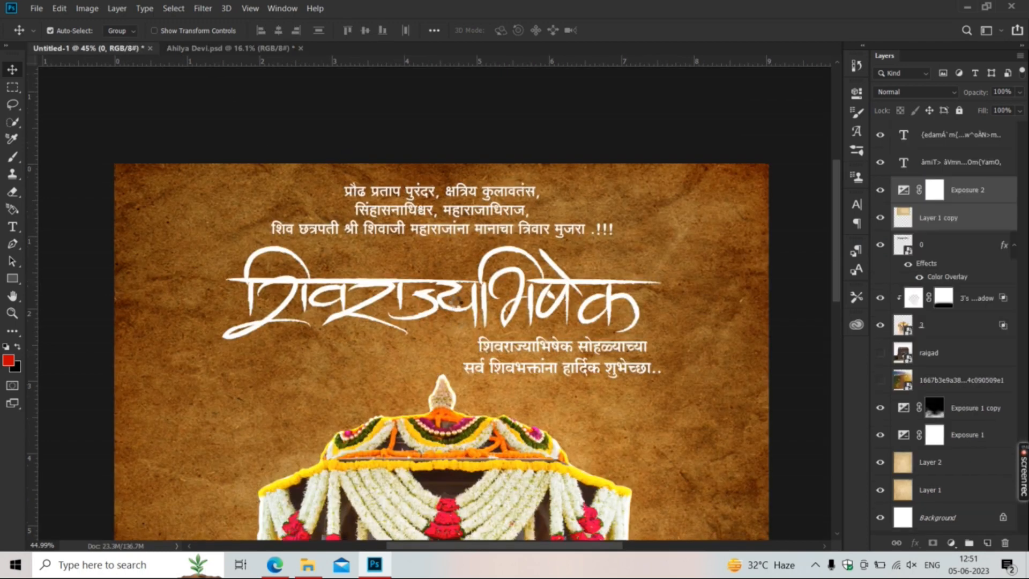
{"action": "right_click", "coordinate": [957, 214]}
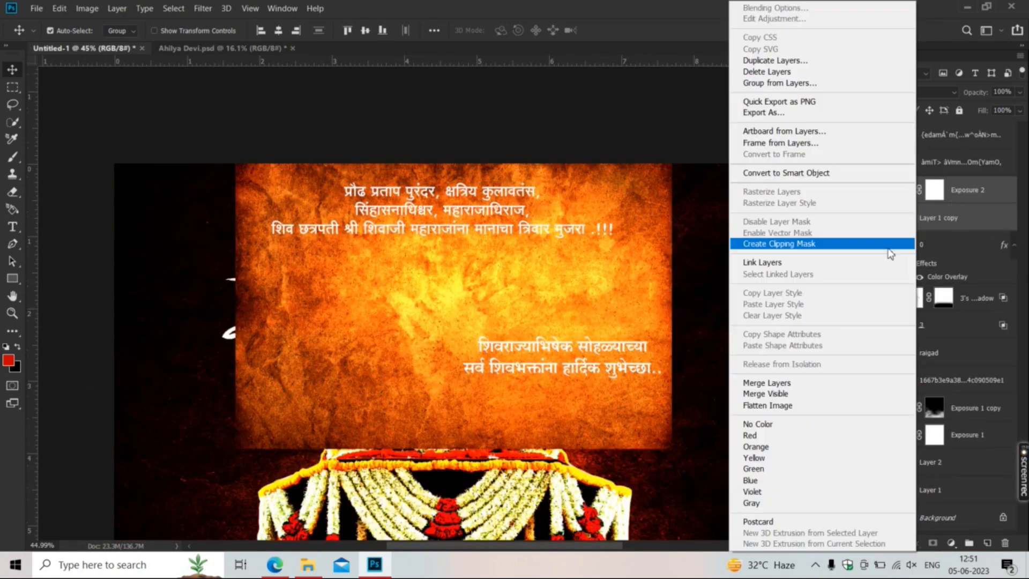
{"action": "key", "text": "Return"}
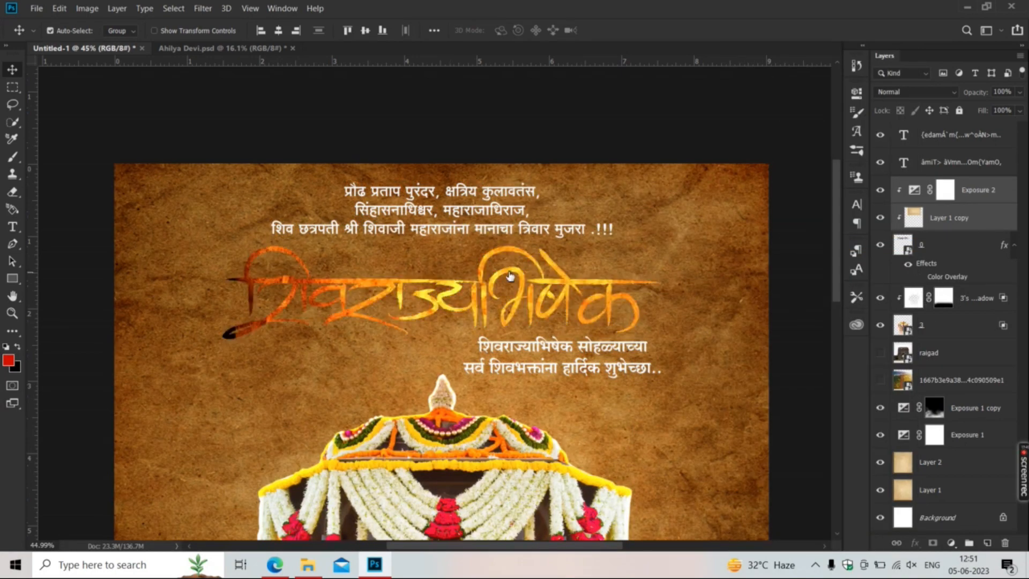
- Stretch Layer 1 copy leftward to about 139% width so its golden texture covers the entire calligraphy title
{"action": "scroll", "coordinate": [509, 274], "scroll_direction": "down", "scroll_amount": 1}
{"action": "left_click", "coordinate": [969, 228]}
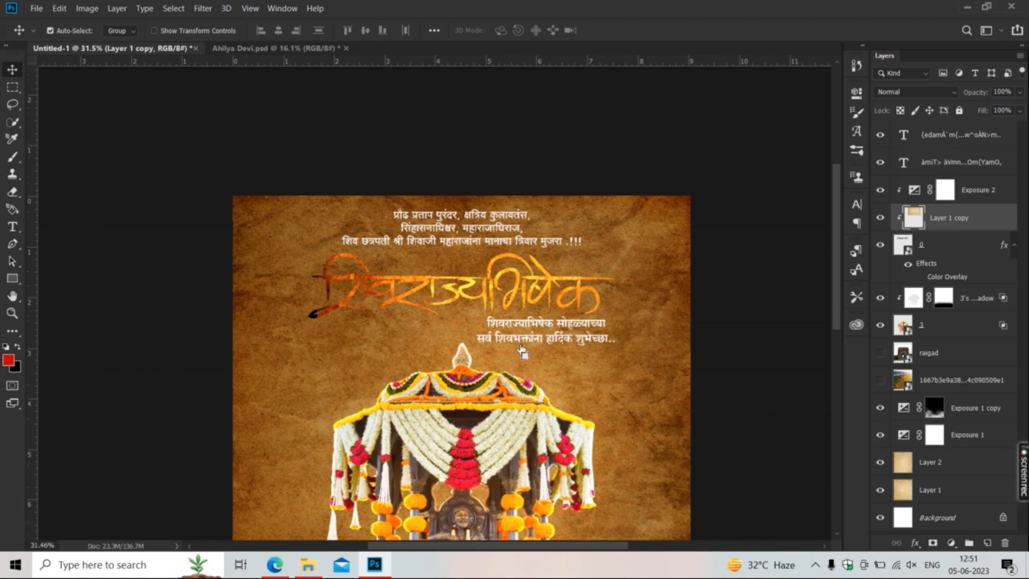
{"action": "key", "text": "ctrl+t"}
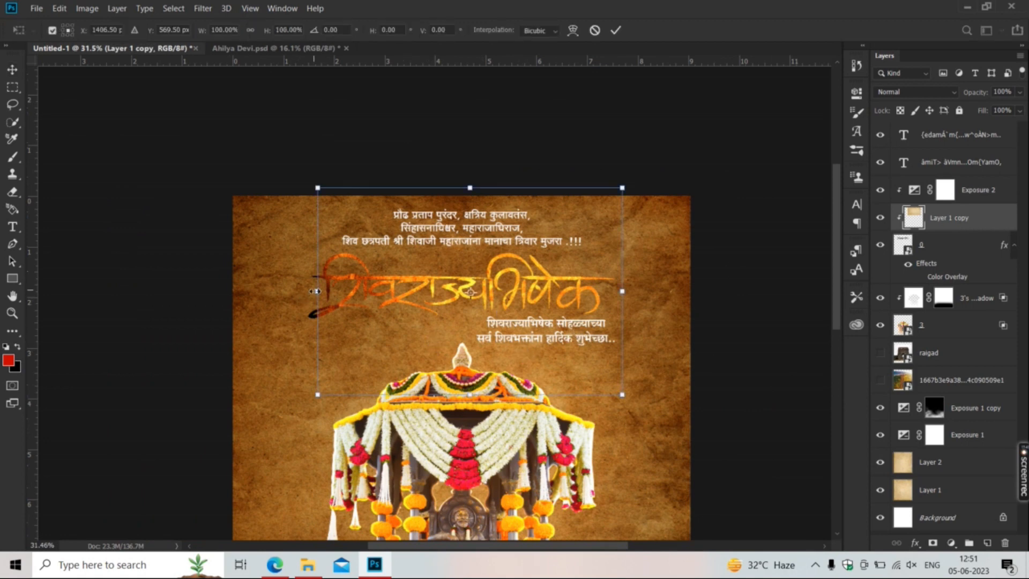
{"action": "left_click_drag", "start_coordinate": [316, 291], "coordinate": [197, 291]}
{"action": "left_click_drag", "start_coordinate": [259, 349], "coordinate": [285, 345]}
{"action": "left_click_drag", "start_coordinate": [374, 322], "coordinate": [337, 252]}
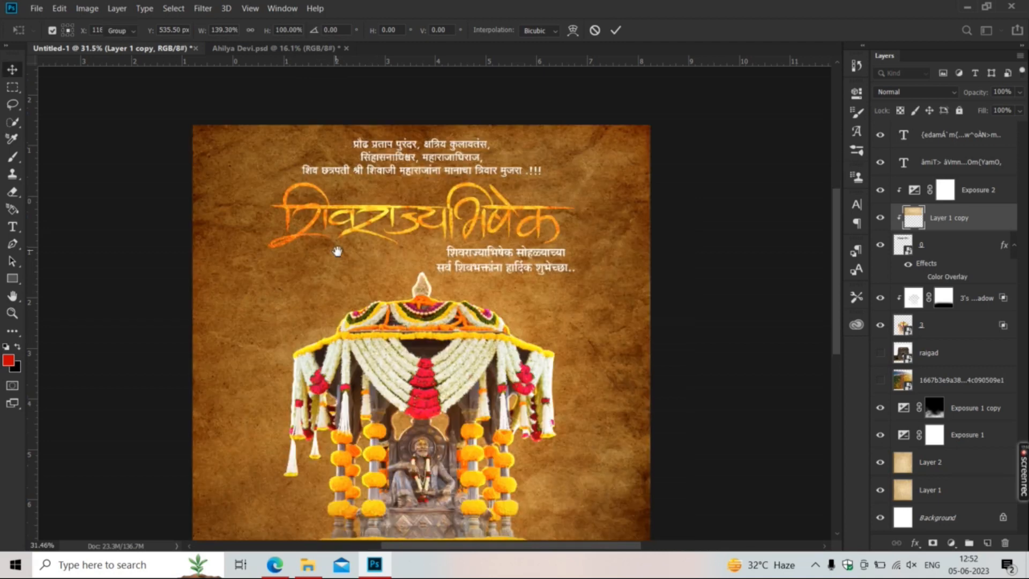
{"action": "key", "text": "Return"}
- Select the Exposure 1 copy layer in the banner, then switch to Ahilya Devi.psd
{"action": "left_click", "coordinate": [271, 310]}
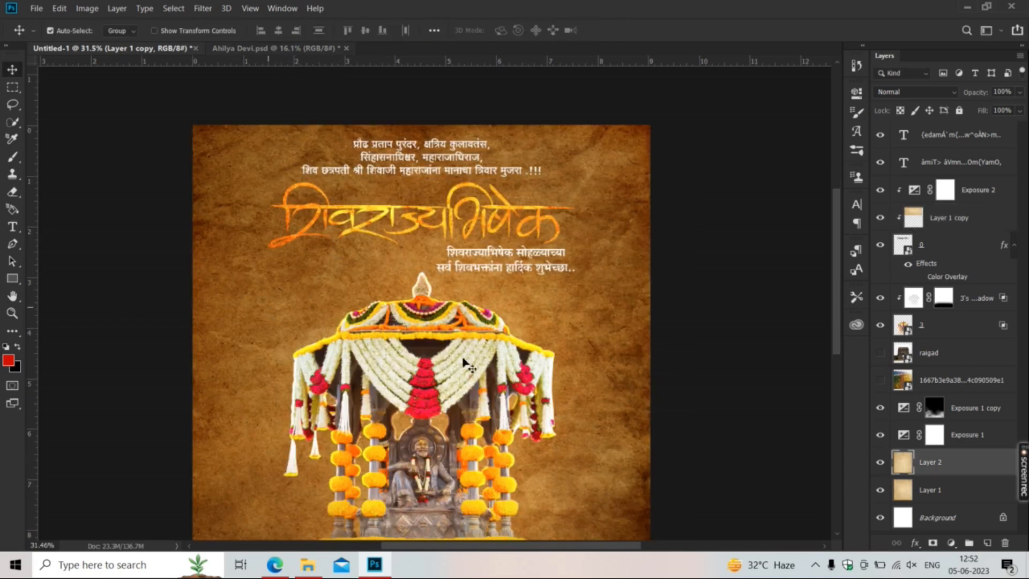
{"action": "left_click", "coordinate": [992, 431]}
{"action": "left_click", "coordinate": [986, 409]}
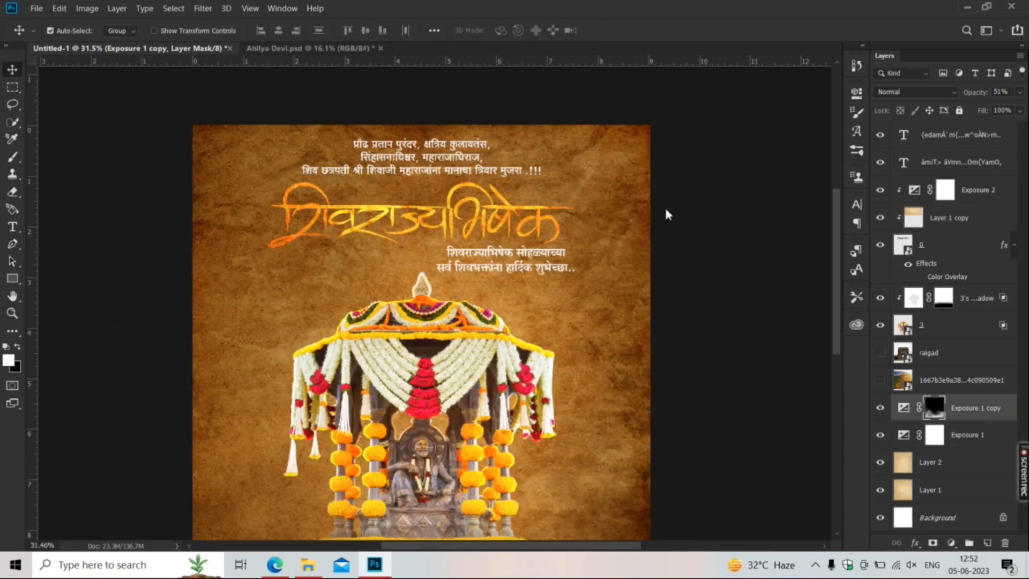
{"action": "left_click", "coordinate": [300, 48]}
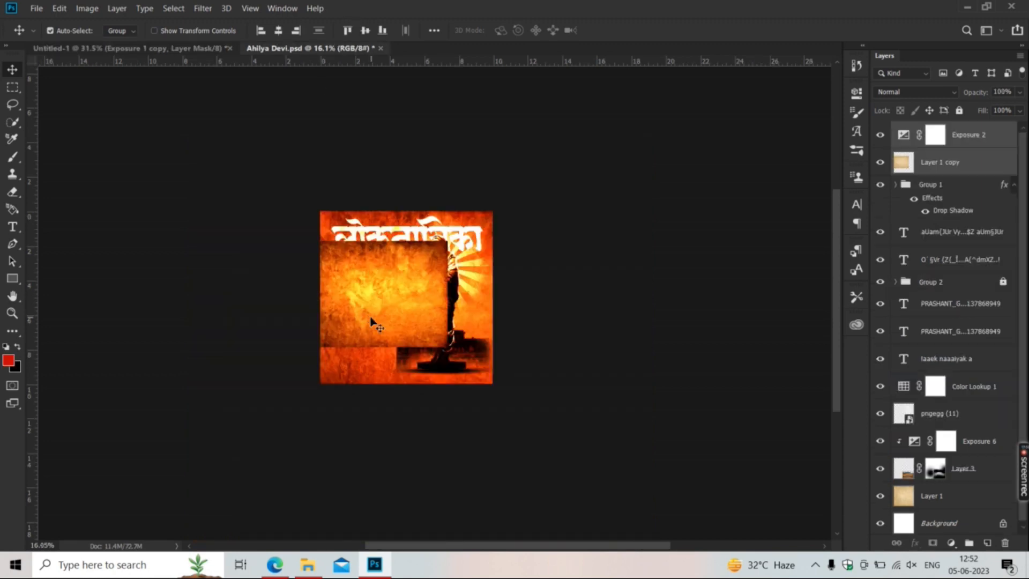
{"action": "key", "text": "Delete"}
{"action": "left_click", "coordinate": [369, 360]}
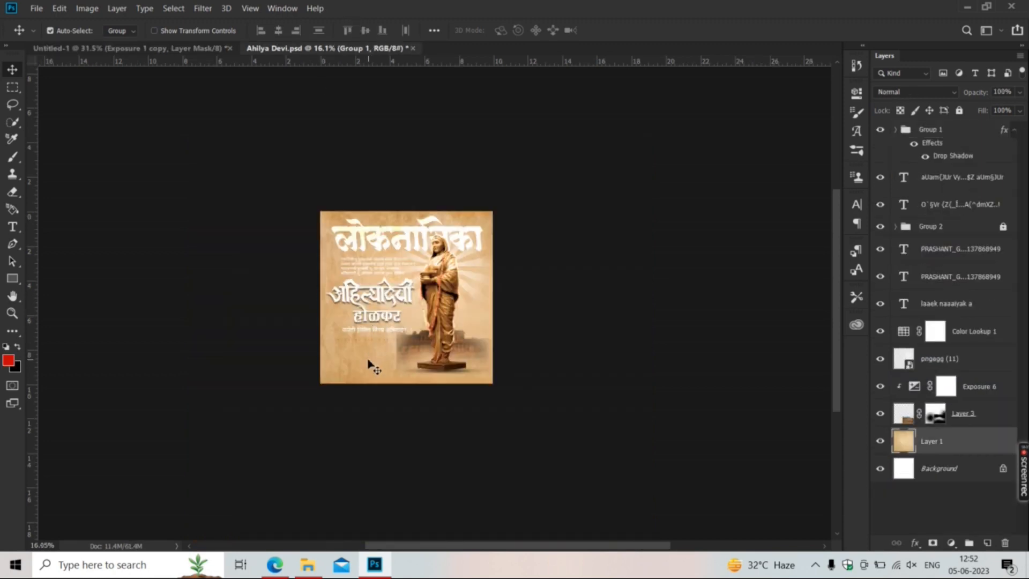
{"action": "key", "text": "ctrl+z"}
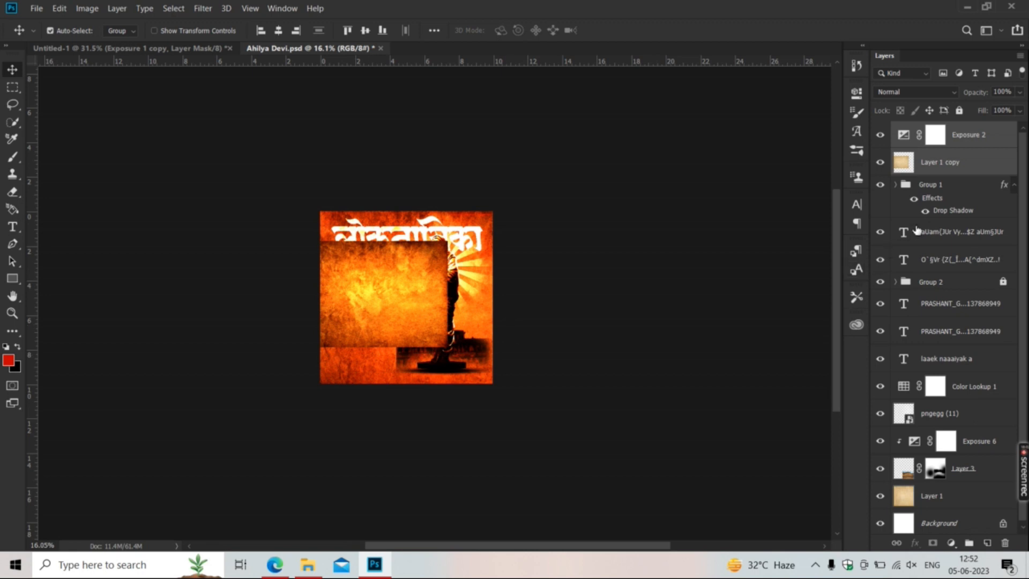
{"action": "key", "text": "ctrl+alt+g"}
{"action": "scroll", "coordinate": [466, 296], "scroll_direction": "up", "scroll_amount": 7}
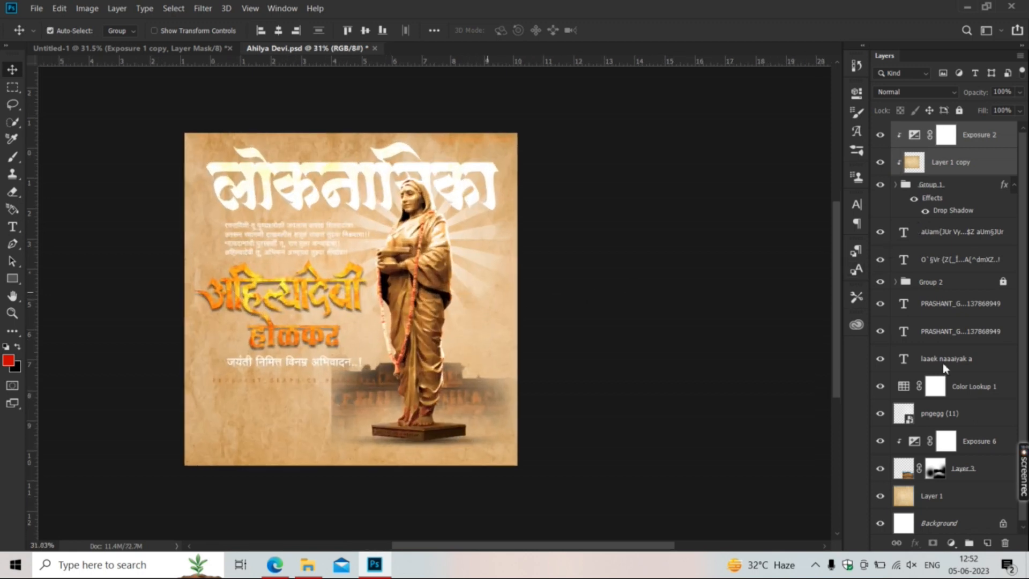
- Undo the changes in Ahilya Devi.psd back to its original dark background with Exposure 4 and Exposure 1, and deselect all layers
{"action": "key", "text": "ctrl+z"}
{"action": "key", "text": "ctrl+z"}
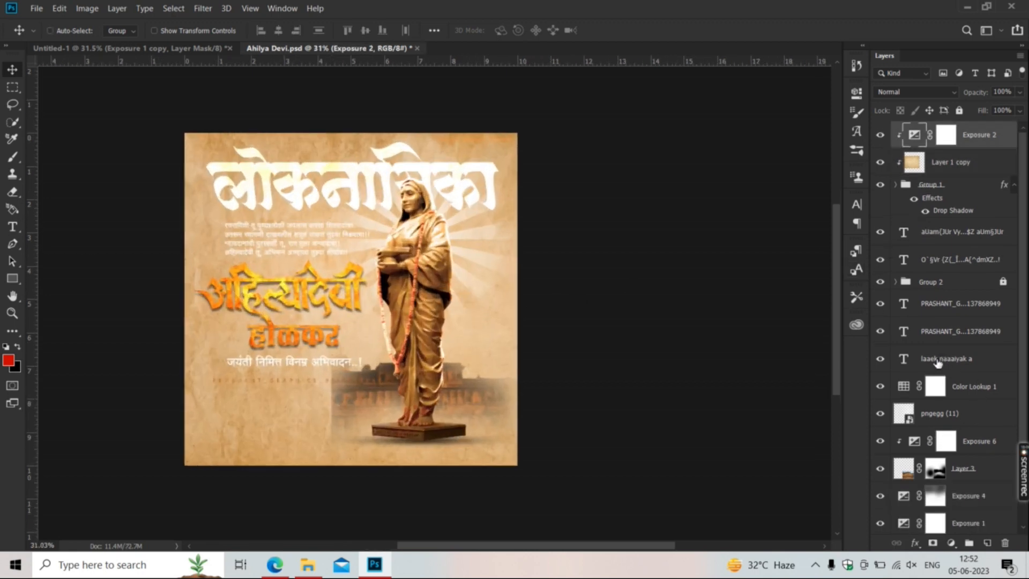
{"action": "left_click", "coordinate": [550, 346], "text": "ctrl"}
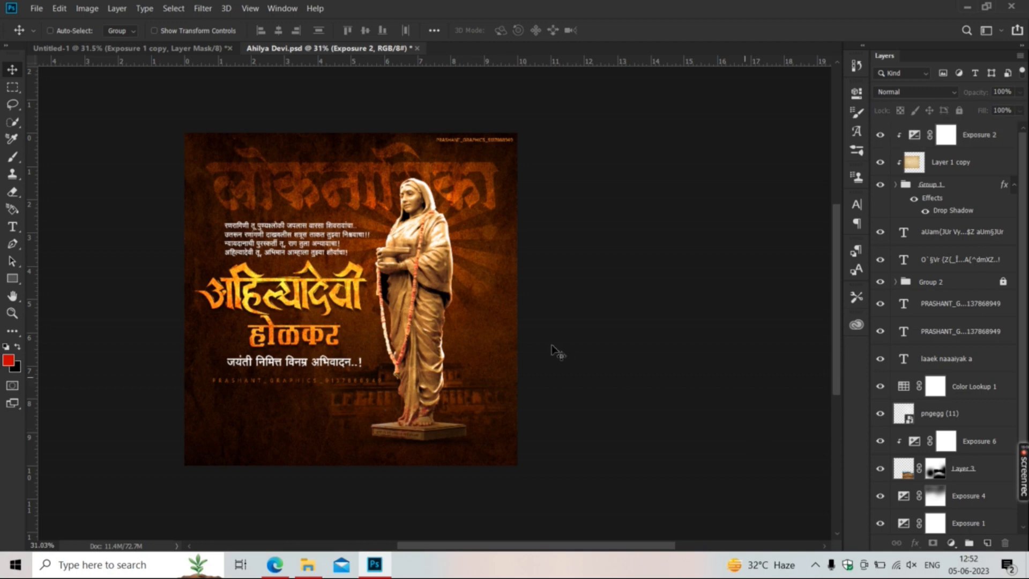
- Unlock Layer 1 and copy it with Exposure 4 and Exposure 1 into the Untitled-1 banner above Exposure 1 copy
{"action": "left_click", "coordinate": [500, 327], "text": "ctrl"}
{"action": "scroll", "coordinate": [969, 495], "scroll_direction": "down", "scroll_amount": 2}
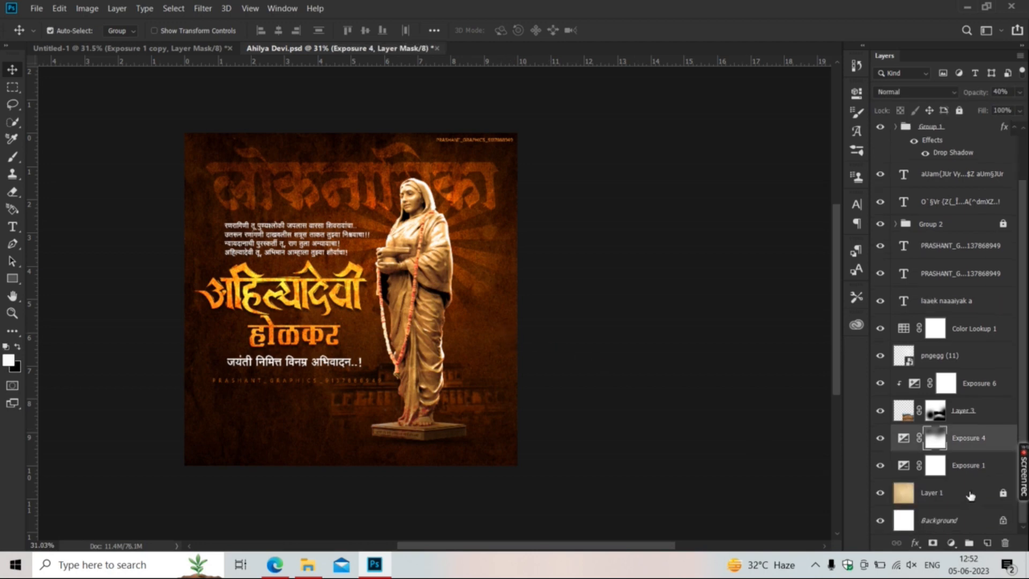
{"action": "left_click", "coordinate": [995, 501], "text": "shift"}
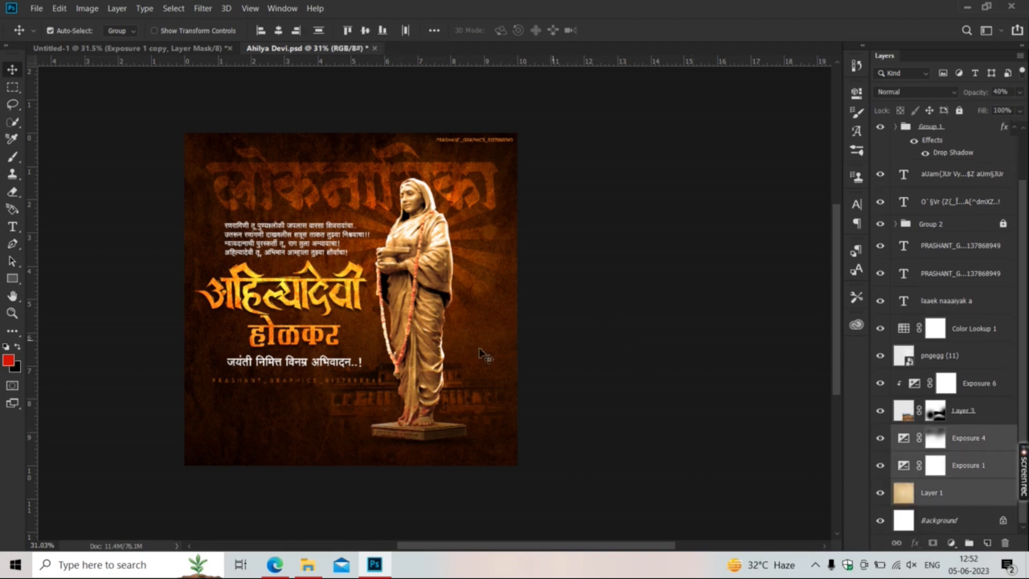
{"action": "left_click_drag", "start_coordinate": [494, 374], "coordinate": [417, 399]}
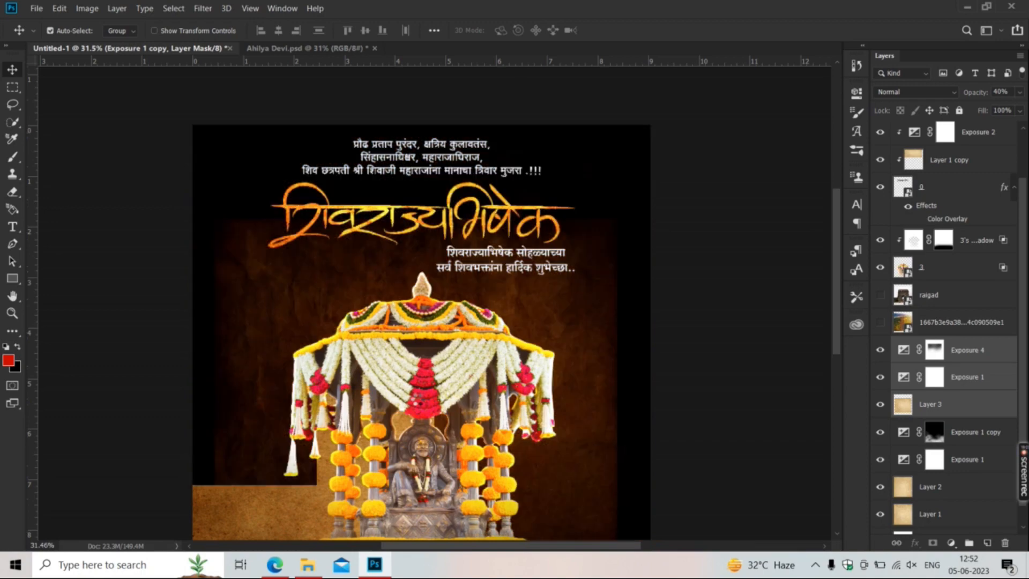
- Scale the copied background layers to about 146% and reposition them to cover the whole banner canvas
{"action": "scroll", "coordinate": [417, 395], "scroll_direction": "down", "scroll_amount": 5}
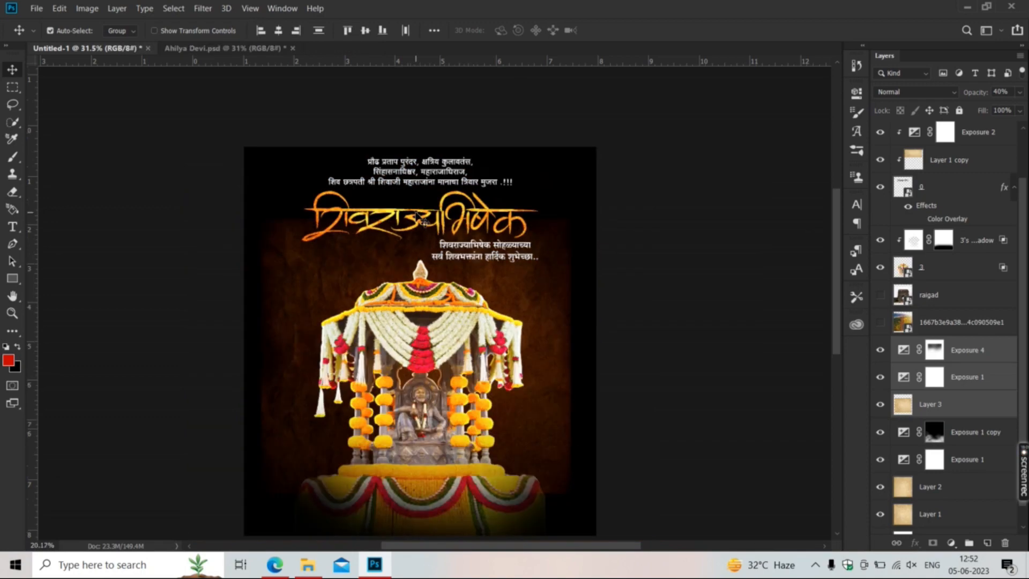
{"action": "key", "text": "ctrl+t"}
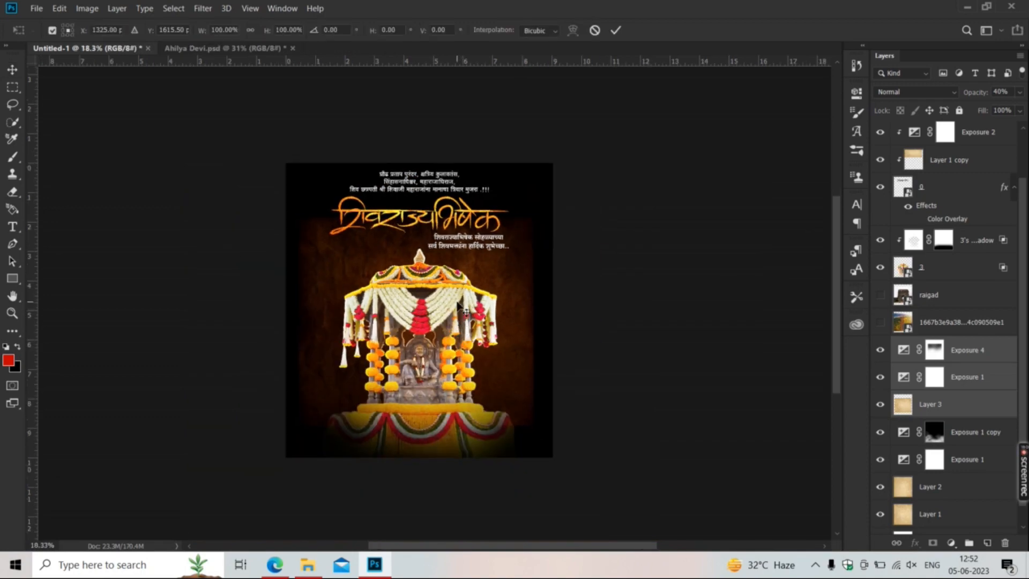
{"action": "left_click_drag", "start_coordinate": [299, 218], "coordinate": [236, 181]}
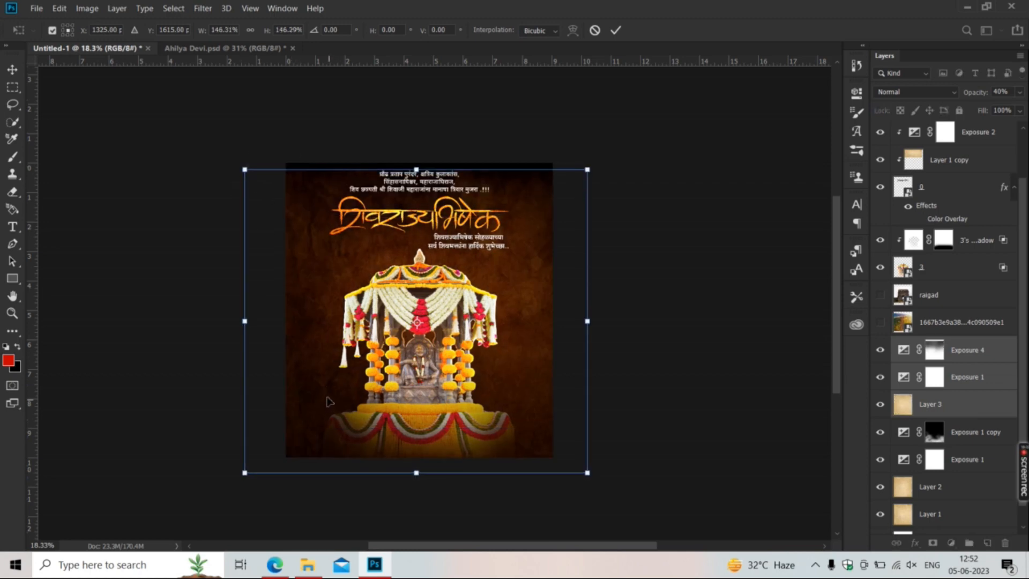
{"action": "left_click_drag", "start_coordinate": [329, 399], "coordinate": [328, 394]}
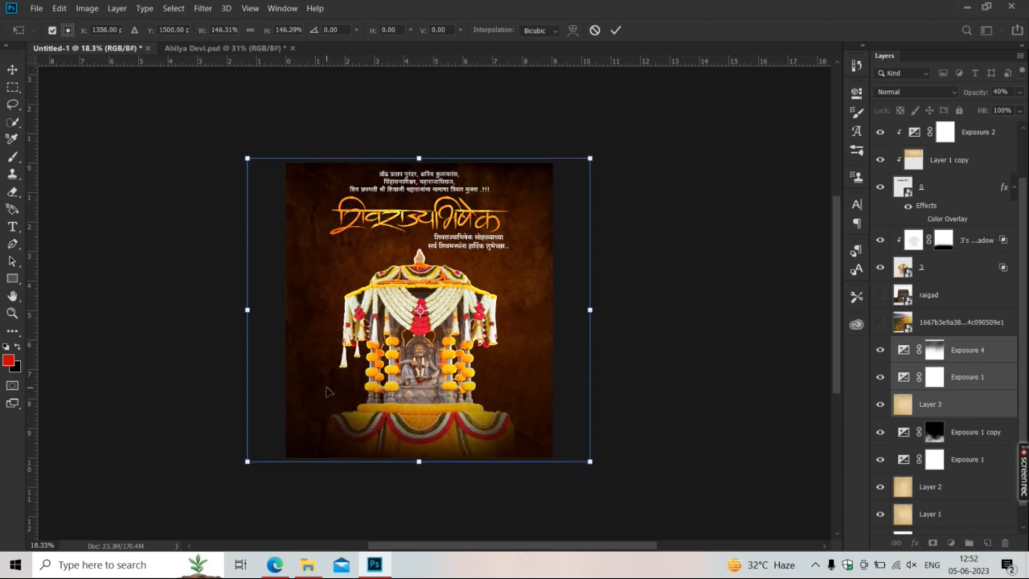
{"action": "key", "text": "Return"}
{"action": "scroll", "coordinate": [332, 396], "scroll_direction": "up", "scroll_amount": 2}
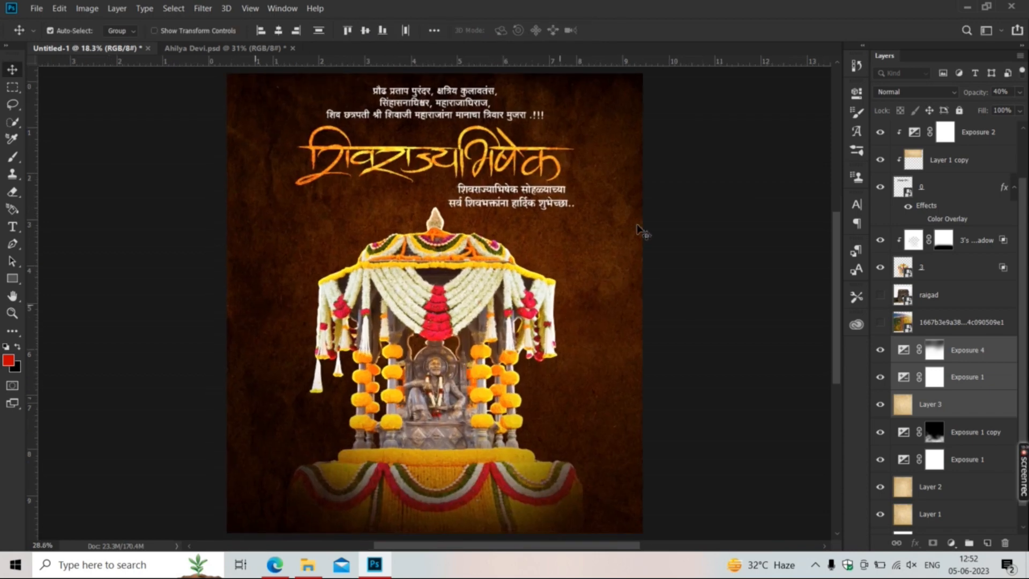
- Toggle the visibility of Exposure 4 to compare its effect on the banner's background
{"action": "scroll", "coordinate": [955, 263], "scroll_direction": "up", "scroll_amount": 2}
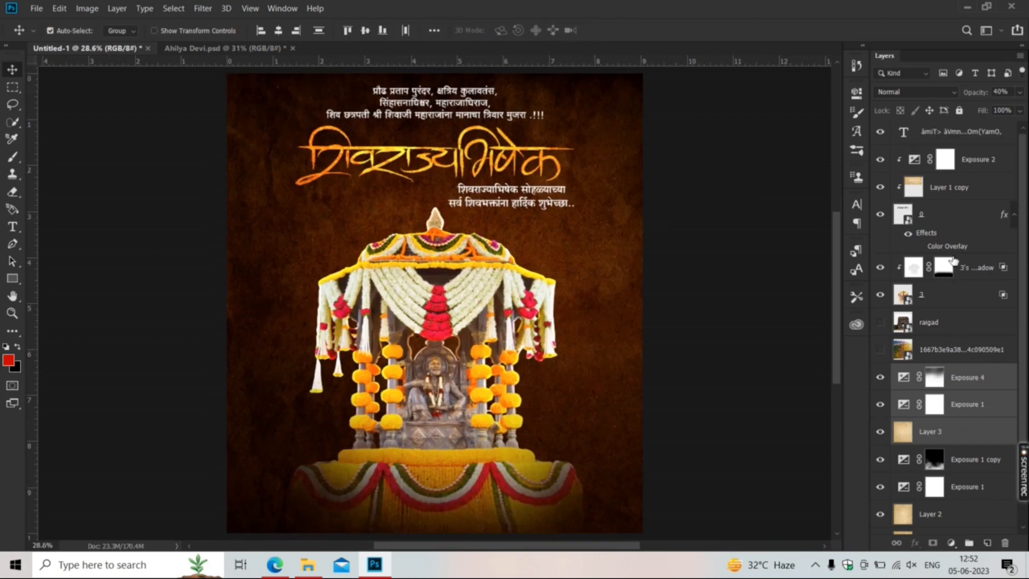
{"action": "left_click", "coordinate": [969, 202]}
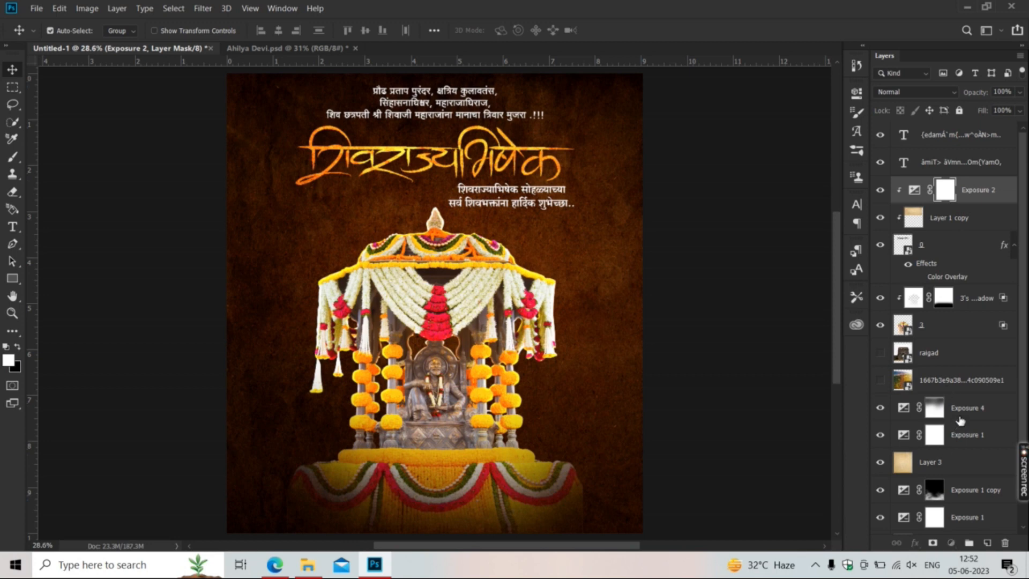
{"action": "left_click", "coordinate": [960, 421]}
{"action": "left_click", "coordinate": [880, 409]}
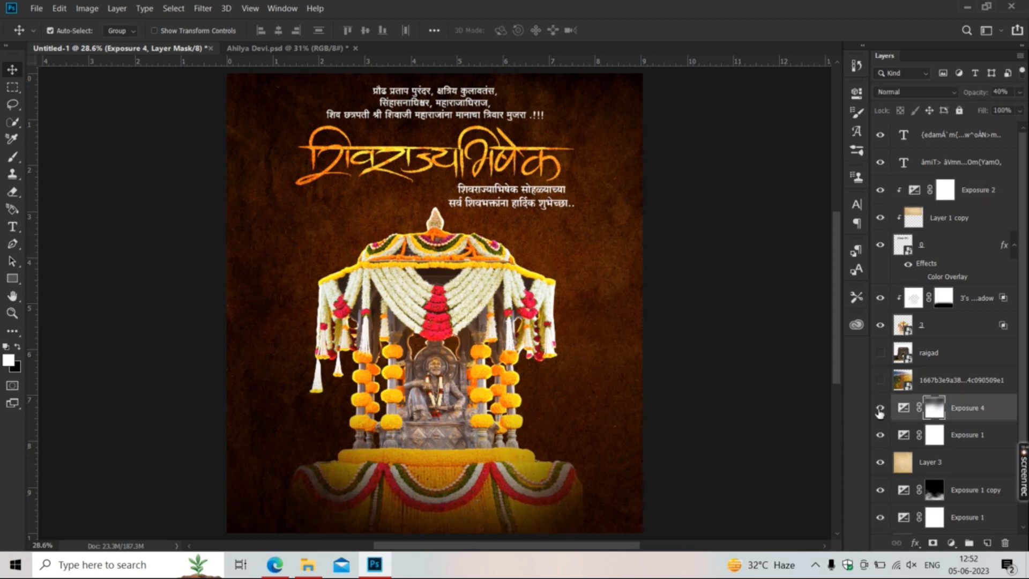
{"action": "key", "text": "XF86MonBrightnessUp"}
{"action": "key", "text": "XF86MonBrightnessUp"}
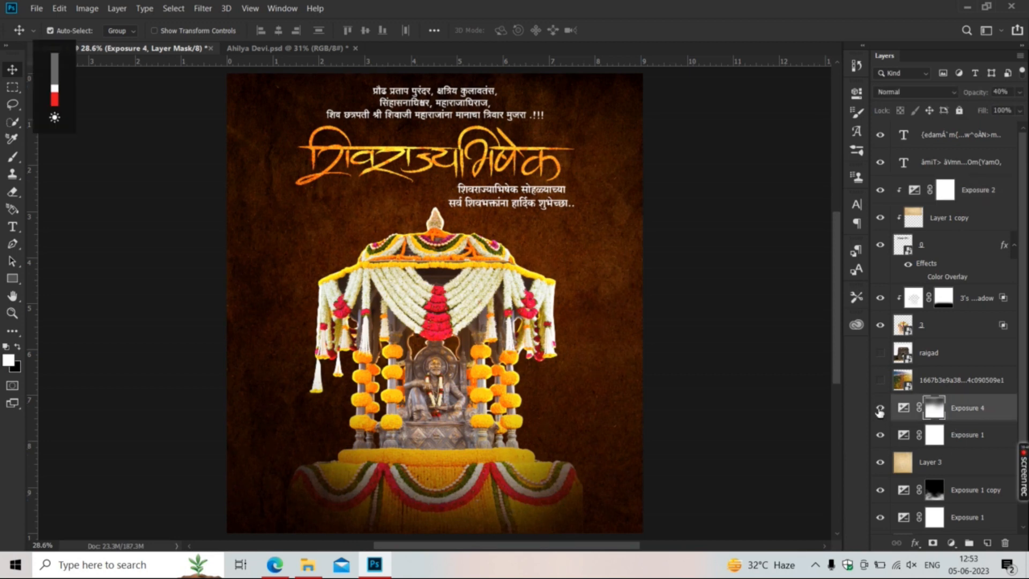
{"action": "key", "text": "XF86MonBrightnessDown"}
{"action": "left_click", "coordinate": [880, 407]}
{"action": "scroll", "coordinate": [464, 399], "scroll_direction": "up", "scroll_amount": 1}
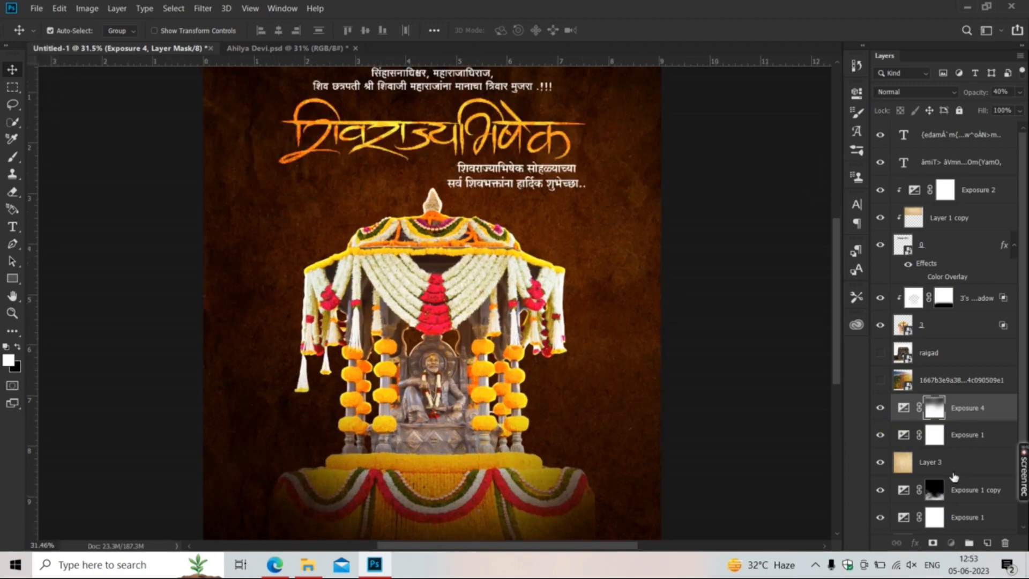
- Copy the sun-rays layer pngegg (11) from Ahilya Devi.psd into the Untitled-1 banner and place it directly above Exposure 4
{"action": "left_click", "coordinate": [953, 472]}
{"action": "key", "text": "ctrl+Tab"}
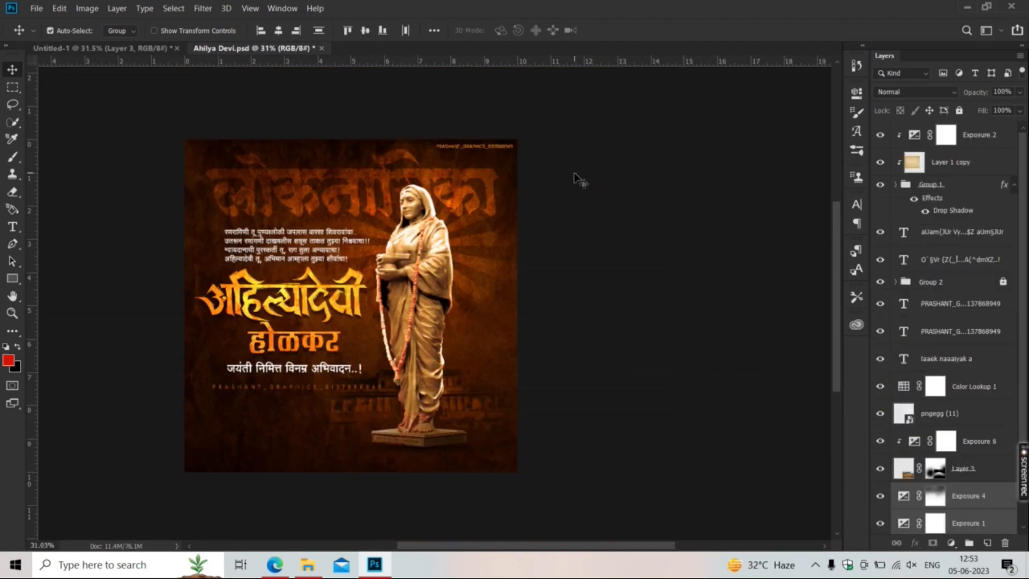
{"action": "left_click", "coordinate": [444, 274]}
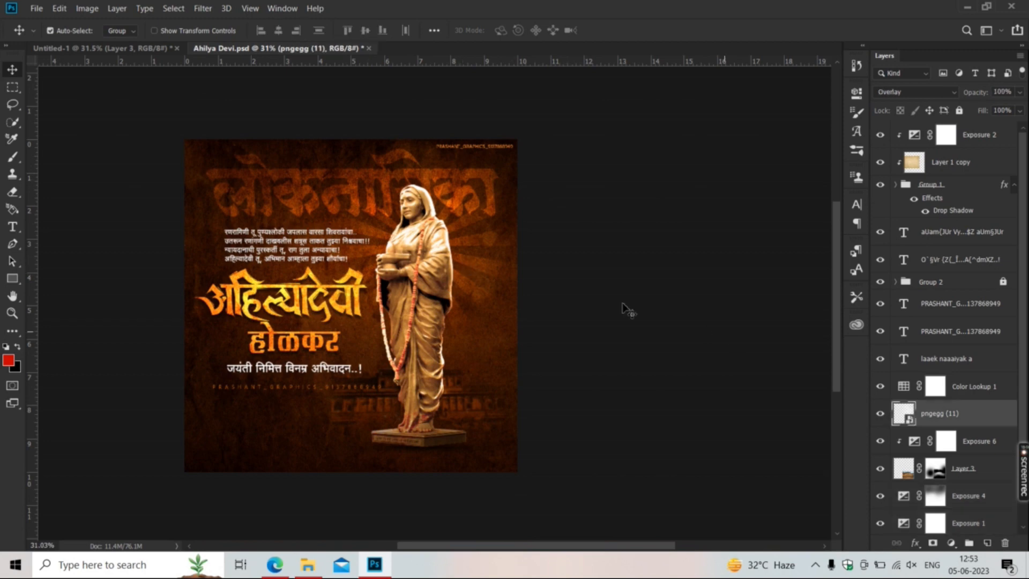
{"action": "left_click_drag", "start_coordinate": [495, 277], "coordinate": [555, 326]}
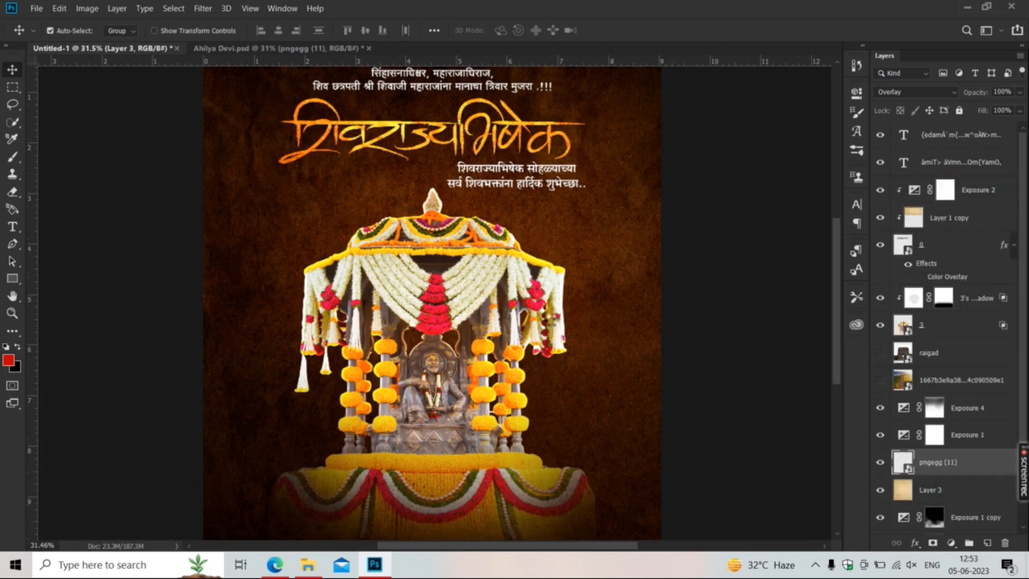
{"action": "left_click_drag", "start_coordinate": [954, 468], "coordinate": [953, 395]}
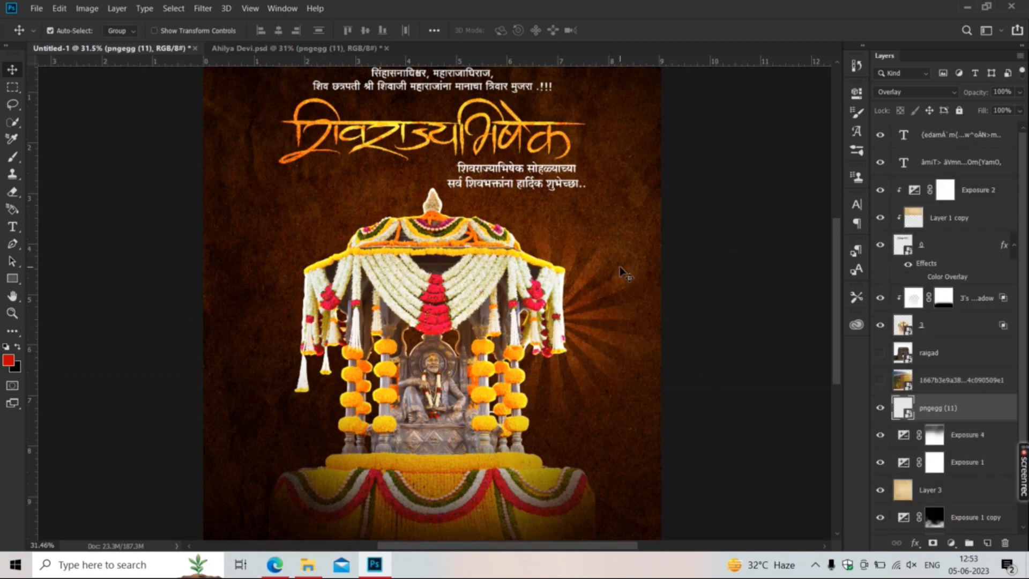
- Enlarge the pngegg (11) sun rays and centre them behind the throne pavilion
{"action": "scroll", "coordinate": [621, 274], "scroll_direction": "down", "scroll_amount": 2}
{"action": "scroll", "coordinate": [621, 273], "scroll_direction": "down", "scroll_amount": 1}
{"action": "key", "text": "ctrl+t"}
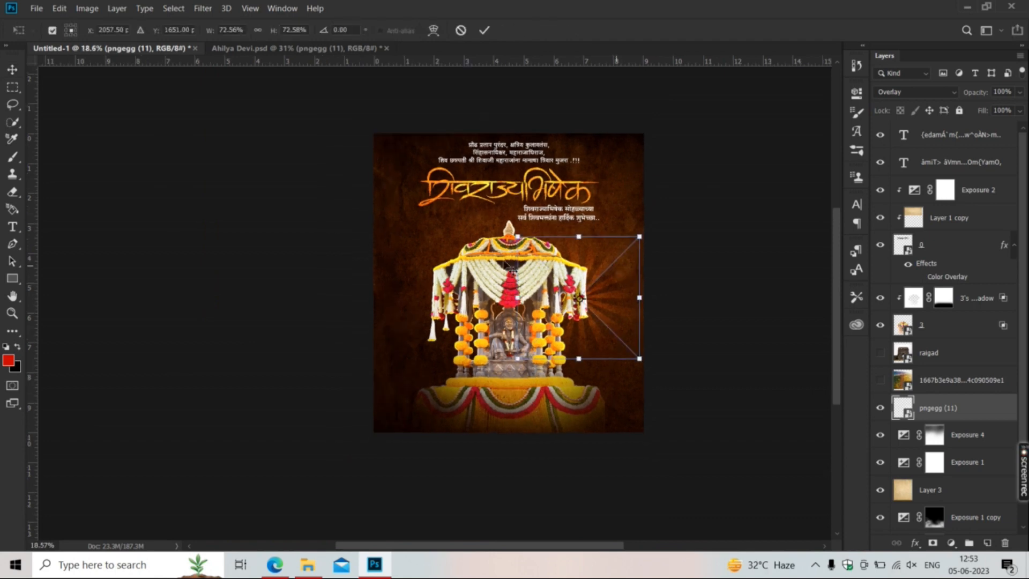
{"action": "left_click_drag", "start_coordinate": [521, 237], "coordinate": [459, 180]}
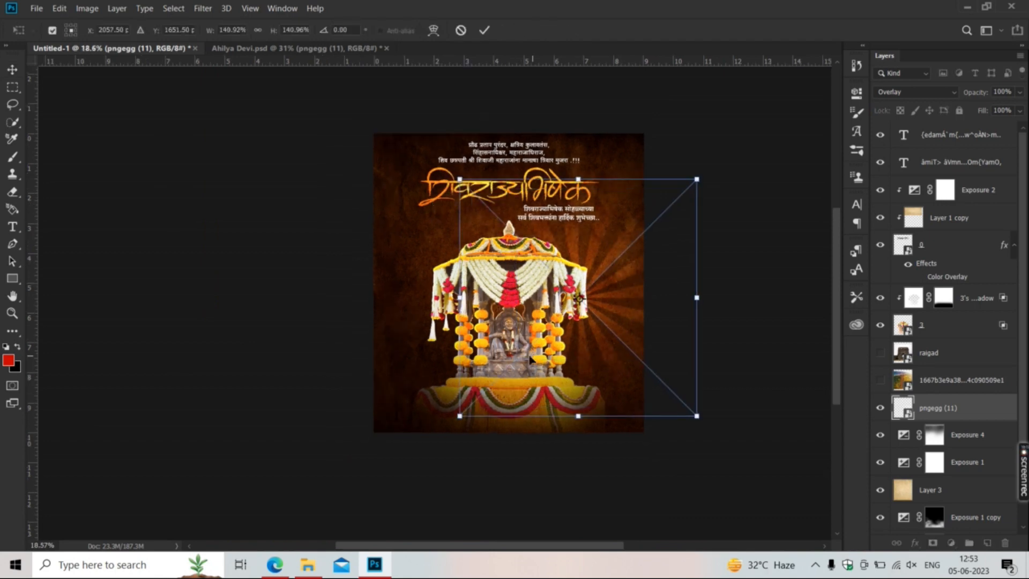
{"action": "left_click_drag", "start_coordinate": [453, 337], "coordinate": [453, 341]}
{"action": "left_click_drag", "start_coordinate": [390, 400], "coordinate": [381, 411]}
{"action": "key", "text": "Return"}
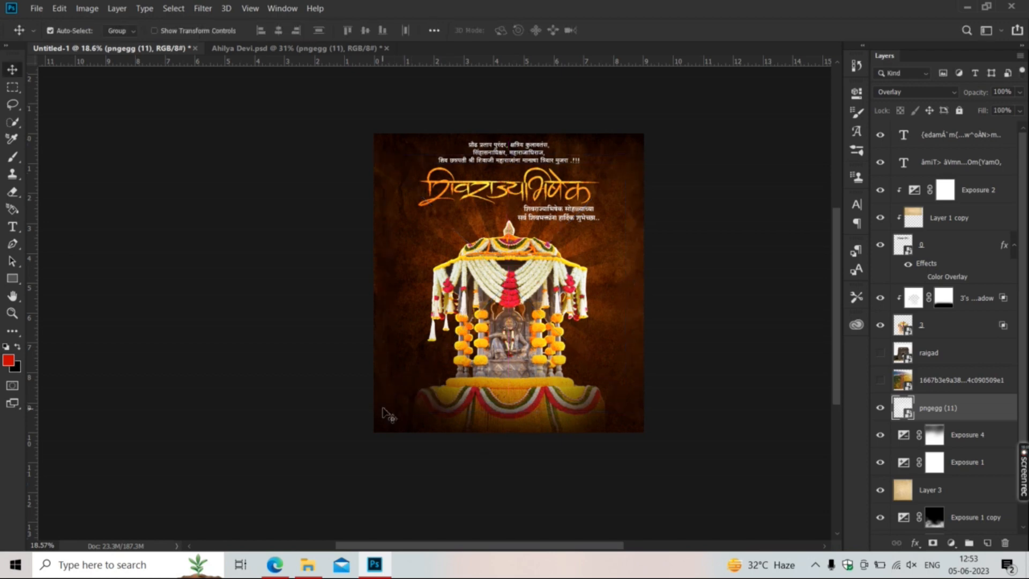
- Recolour the two-line greeting text below the title to yellow #ffe542
{"action": "scroll", "coordinate": [532, 231], "scroll_direction": "up", "scroll_amount": 3}
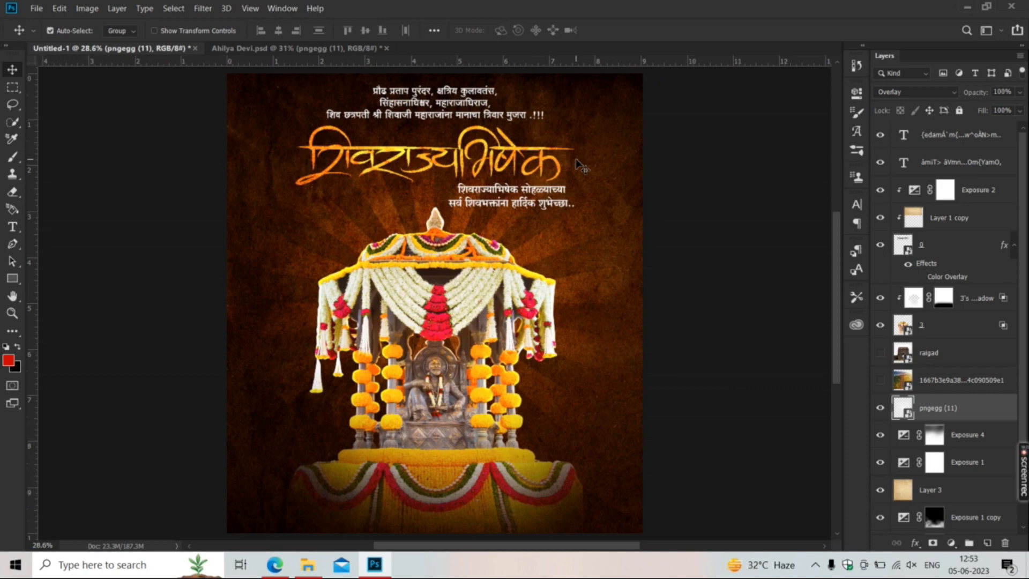
{"action": "scroll", "coordinate": [511, 159], "scroll_direction": "up", "scroll_amount": 1}
{"action": "scroll", "coordinate": [466, 180], "scroll_direction": "up", "scroll_amount": 2}
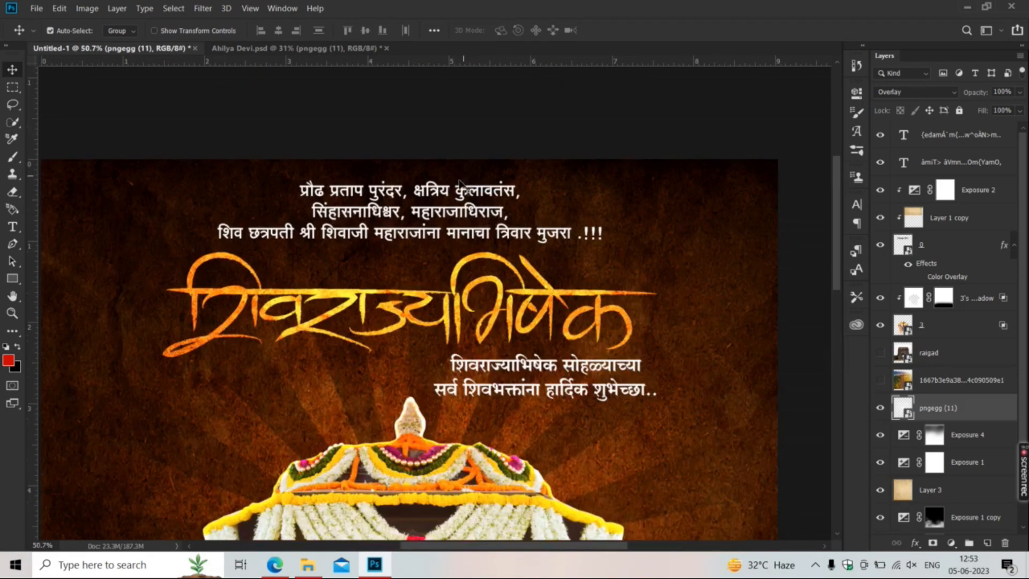
{"action": "key", "text": "t"}
{"action": "left_click", "coordinate": [485, 368]}
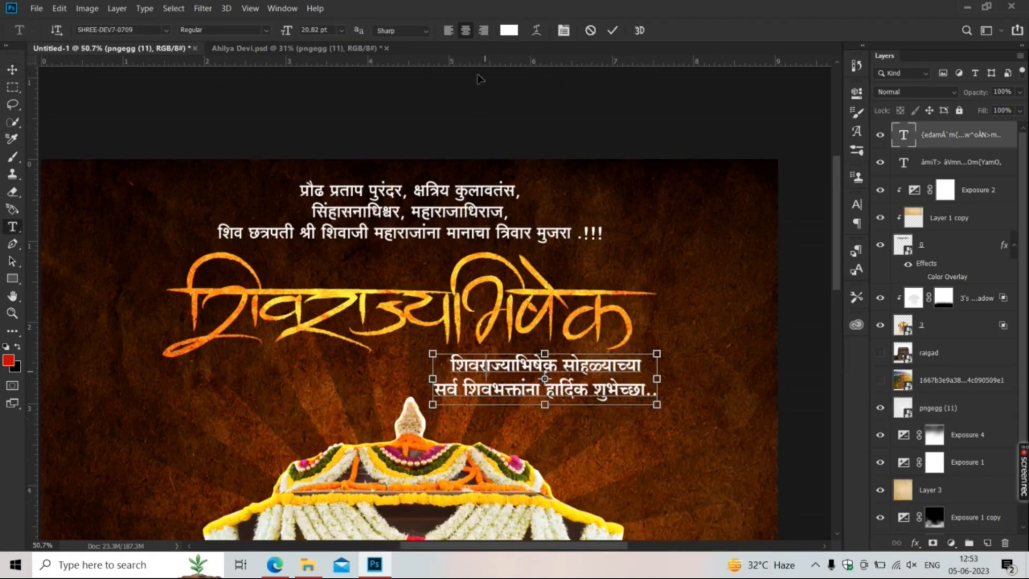
{"action": "key", "text": "ctrl+a"}
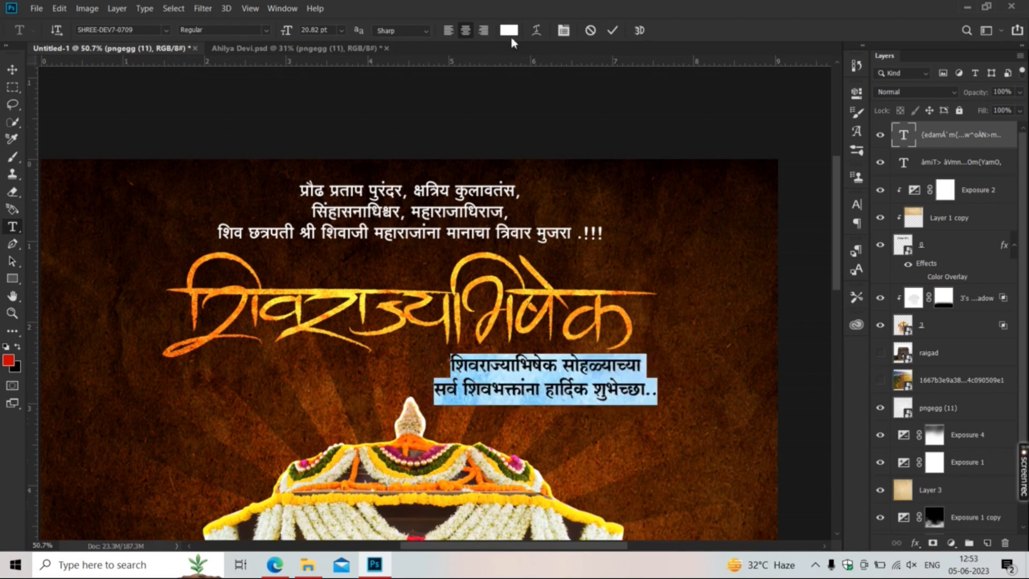
{"action": "left_click", "coordinate": [509, 32]}
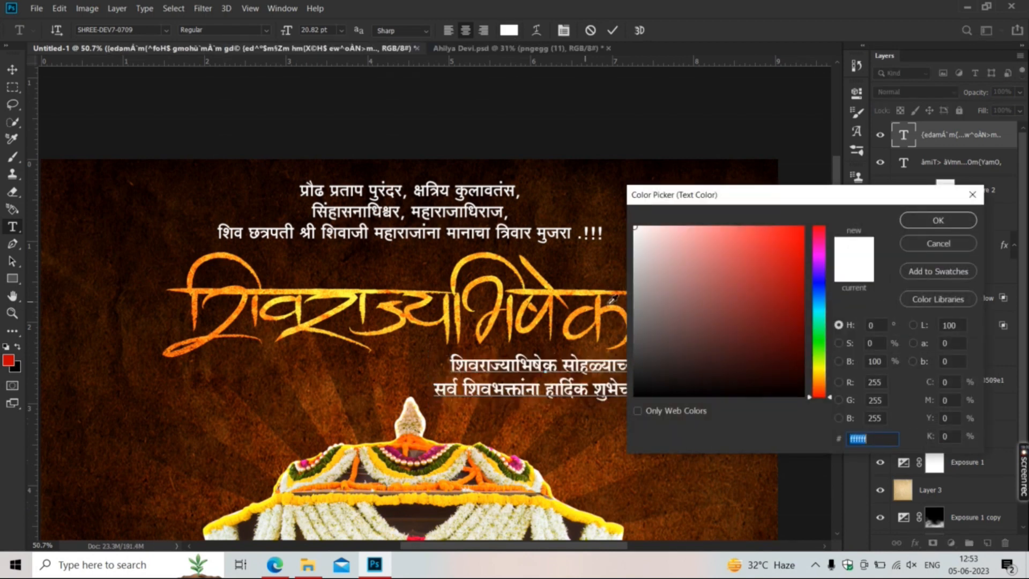
{"action": "left_click", "coordinate": [594, 290]}
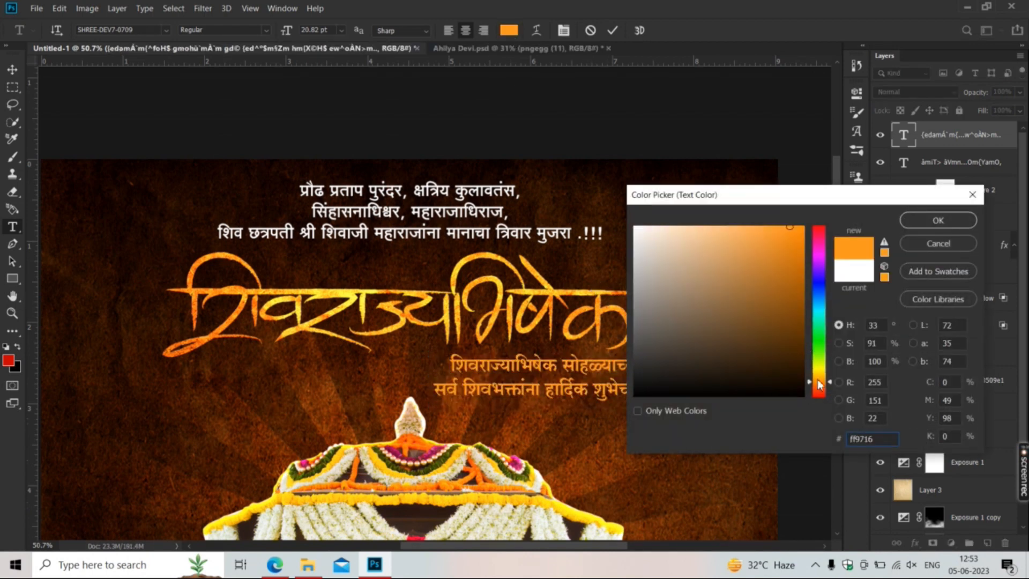
{"action": "left_click_drag", "start_coordinate": [818, 384], "coordinate": [820, 379]}
{"action": "left_click", "coordinate": [838, 382]}
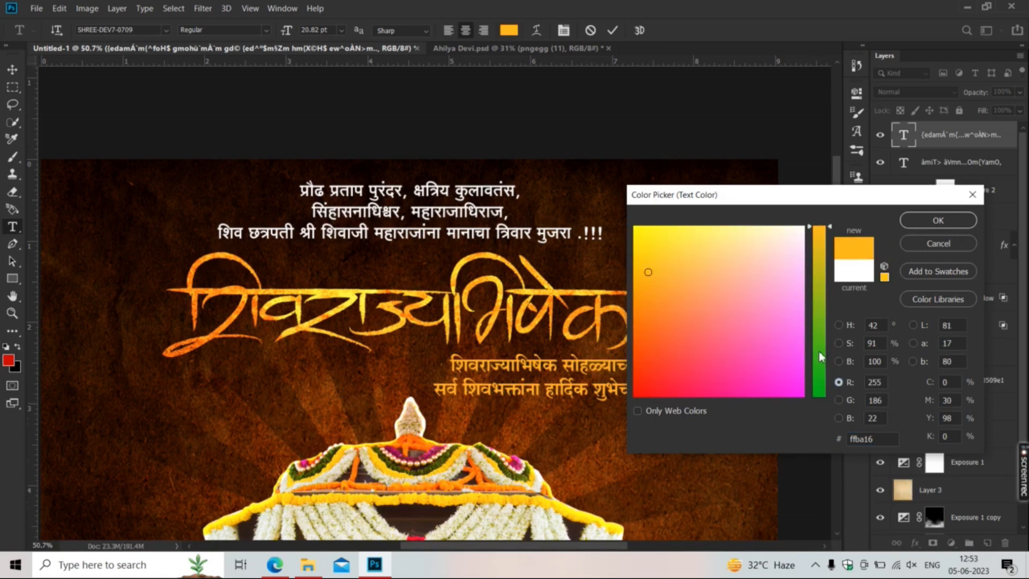
{"action": "mouse_move", "coordinate": [710, 237]}
{"action": "left_mouse_down"}
{"action": "mouse_move", "coordinate": [692, 249]}
{"action": "mouse_move", "coordinate": [709, 235]}
{"action": "left_mouse_up"}
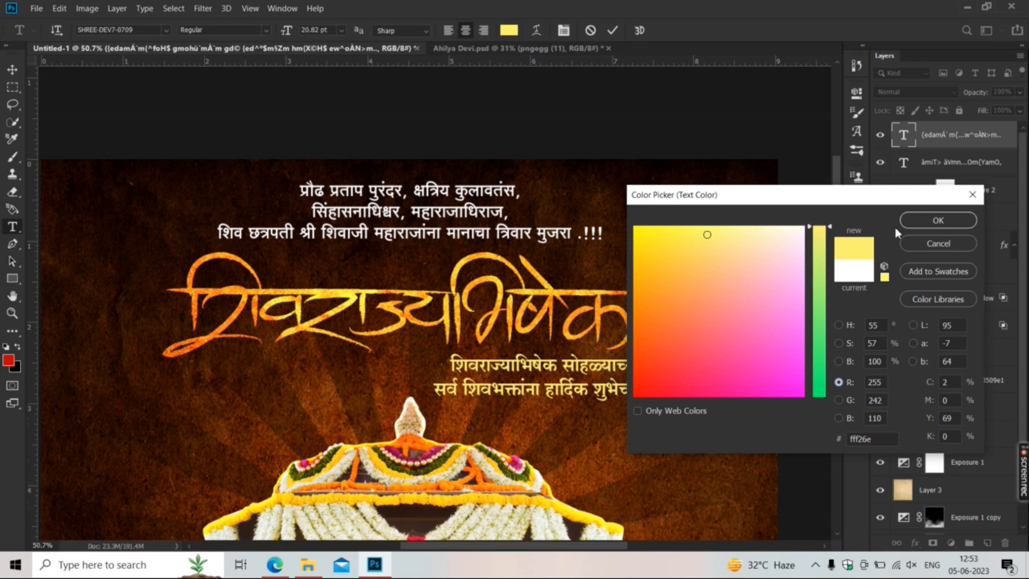
{"action": "left_click_drag", "start_coordinate": [695, 273], "coordinate": [678, 244]}
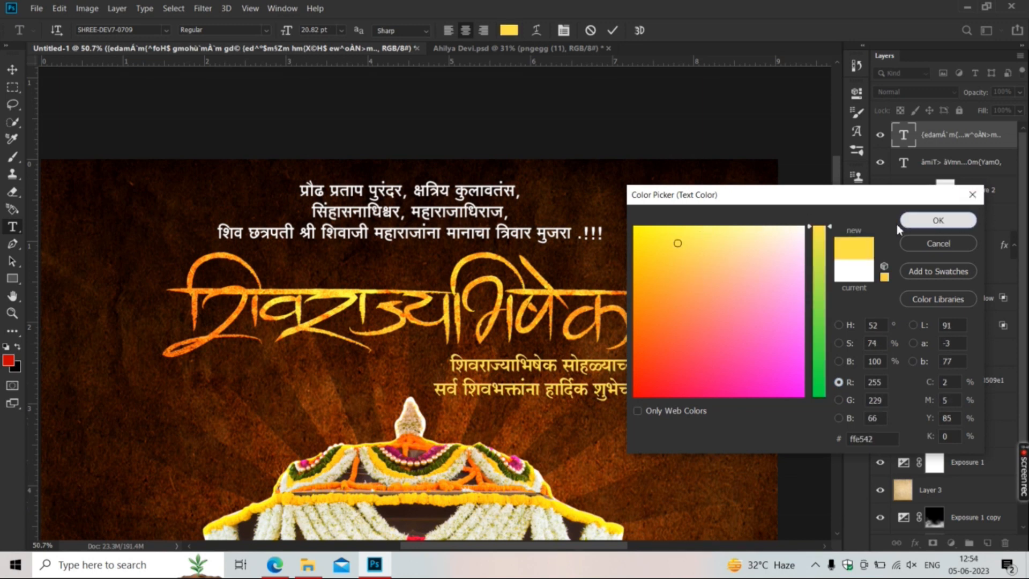
{"action": "left_click", "coordinate": [938, 221]}
- Move the three-line tribute text slightly up, away from the calligraphy title
{"action": "left_click", "coordinate": [11, 70]}
{"action": "left_click_drag", "start_coordinate": [412, 223], "coordinate": [411, 219]}
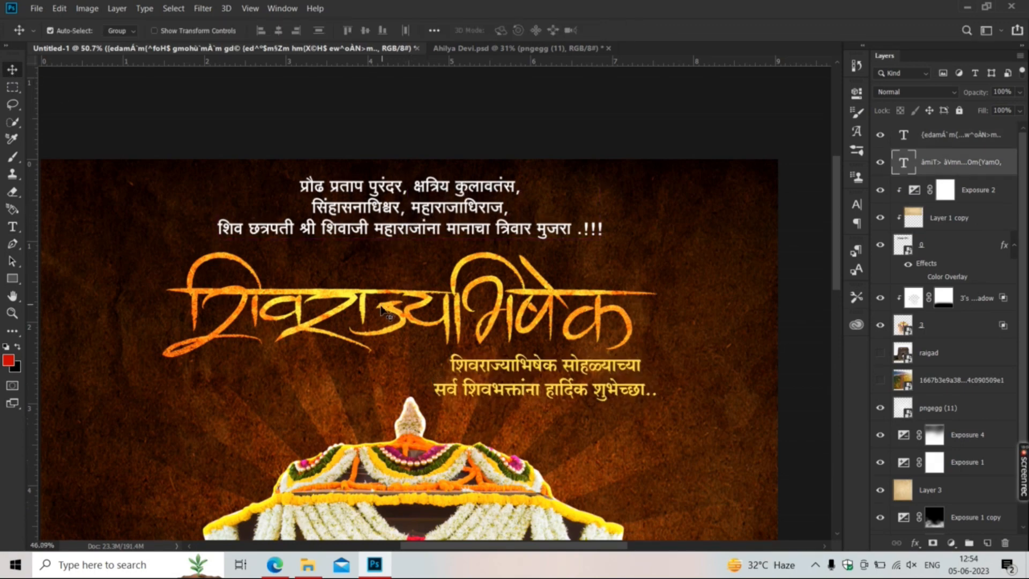
{"action": "scroll", "coordinate": [381, 311], "scroll_direction": "down", "scroll_amount": 4}
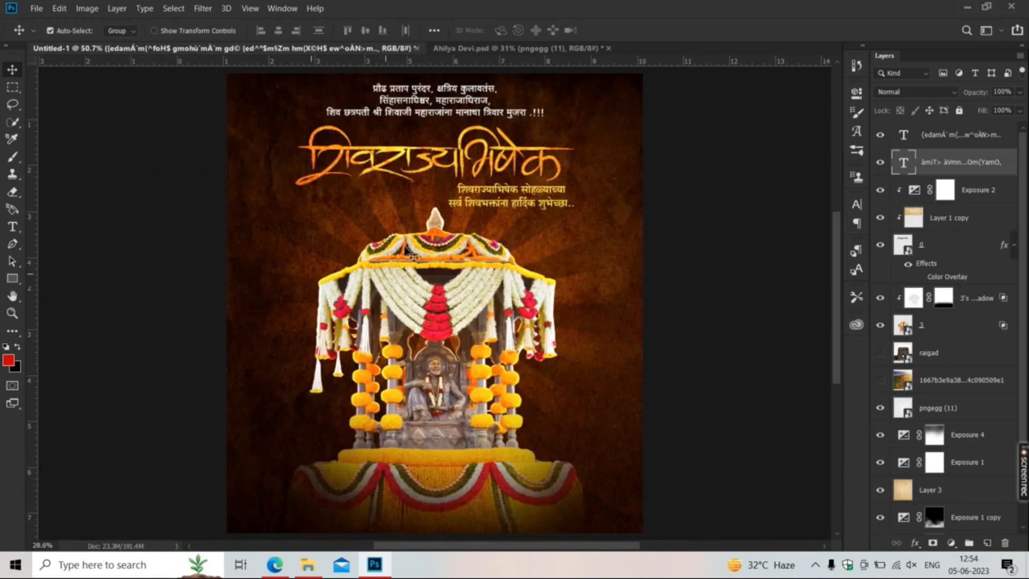
- Place the particles image pngegg (30) from the Downloads folder as an embedded layer directly above Exposure 2
{"action": "left_click", "coordinate": [398, 152]}
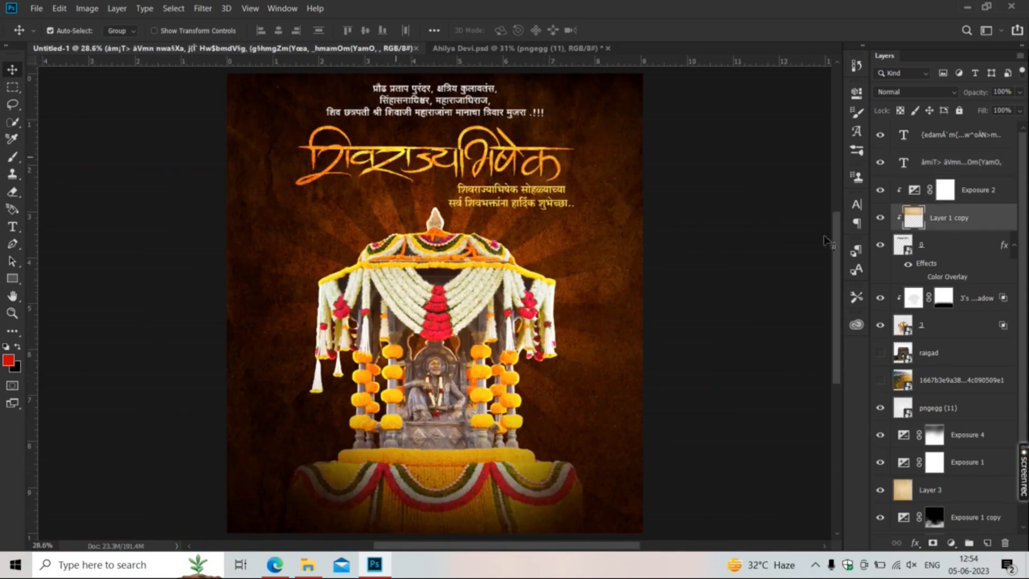
{"action": "left_click", "coordinate": [37, 8]}
{"action": "left_click", "coordinate": [72, 230]}
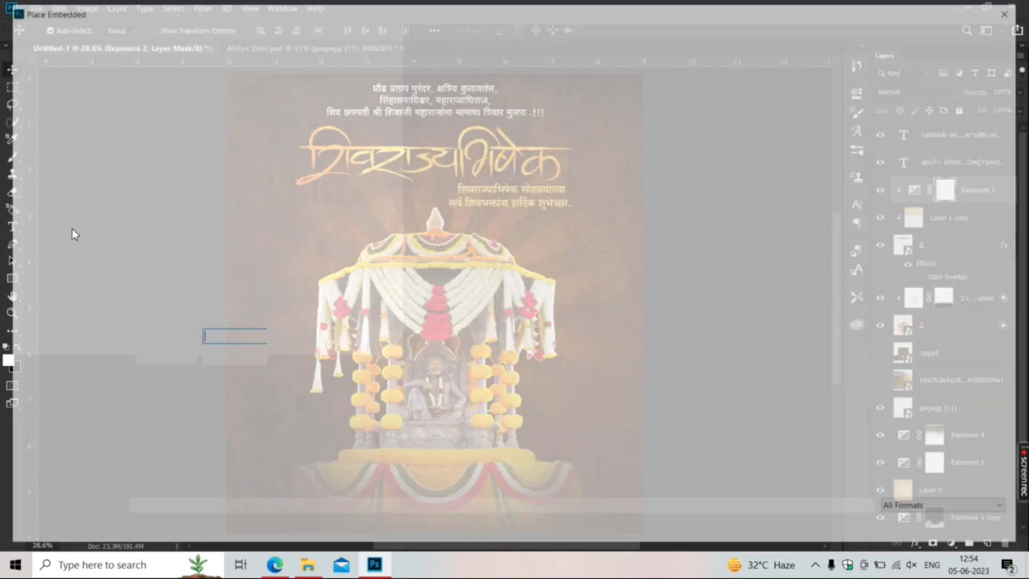
{"action": "left_click", "coordinate": [63, 419]}
{"action": "left_click", "coordinate": [42, 402]}
{"action": "double_click", "coordinate": [164, 142]}
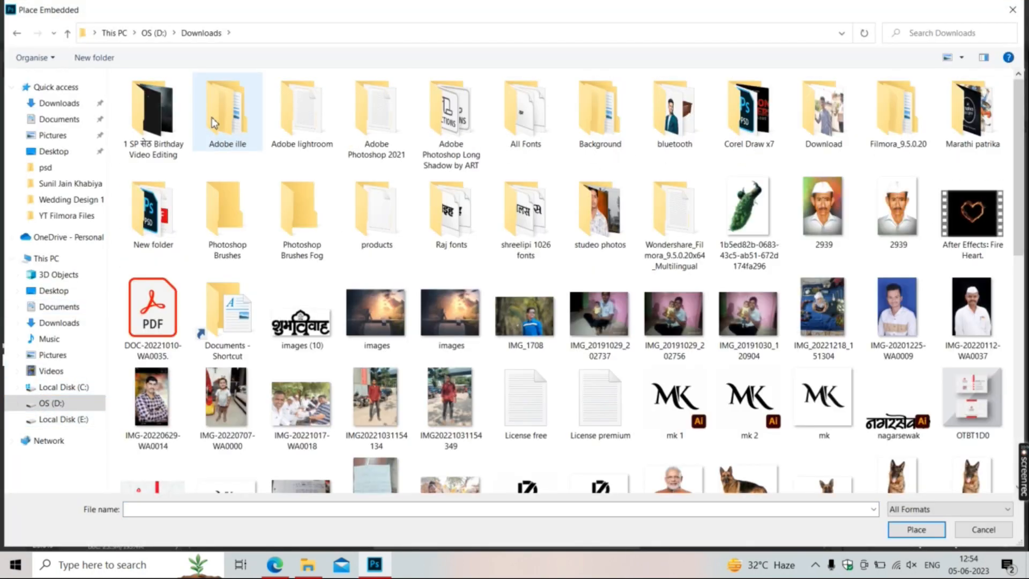
{"action": "scroll", "coordinate": [617, 193], "scroll_direction": "down", "scroll_amount": 10}
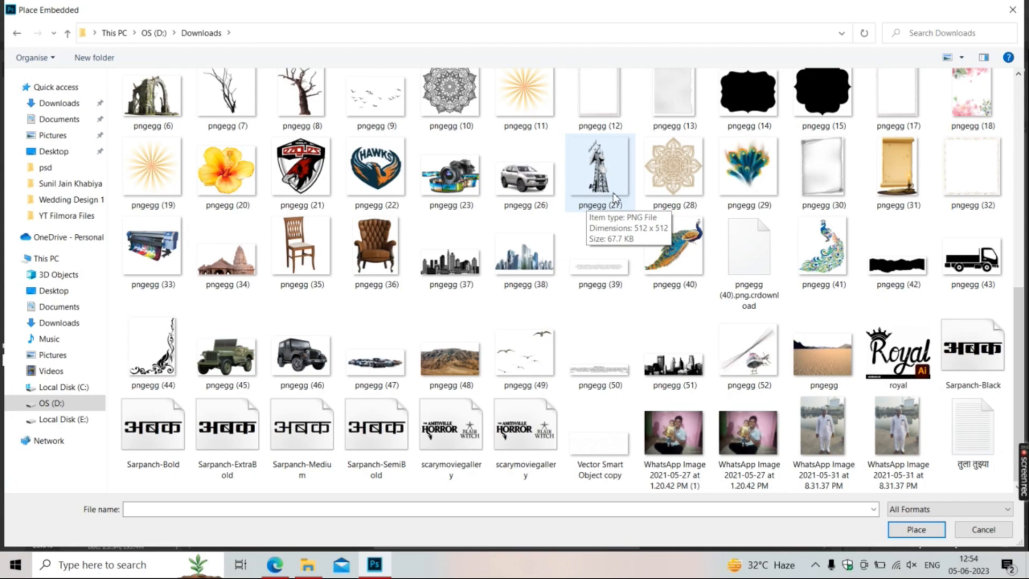
{"action": "scroll", "coordinate": [614, 198], "scroll_direction": "up", "scroll_amount": 10}
{"action": "scroll", "coordinate": [615, 199], "scroll_direction": "down", "scroll_amount": 10}
{"action": "left_click", "coordinate": [56, 322]}
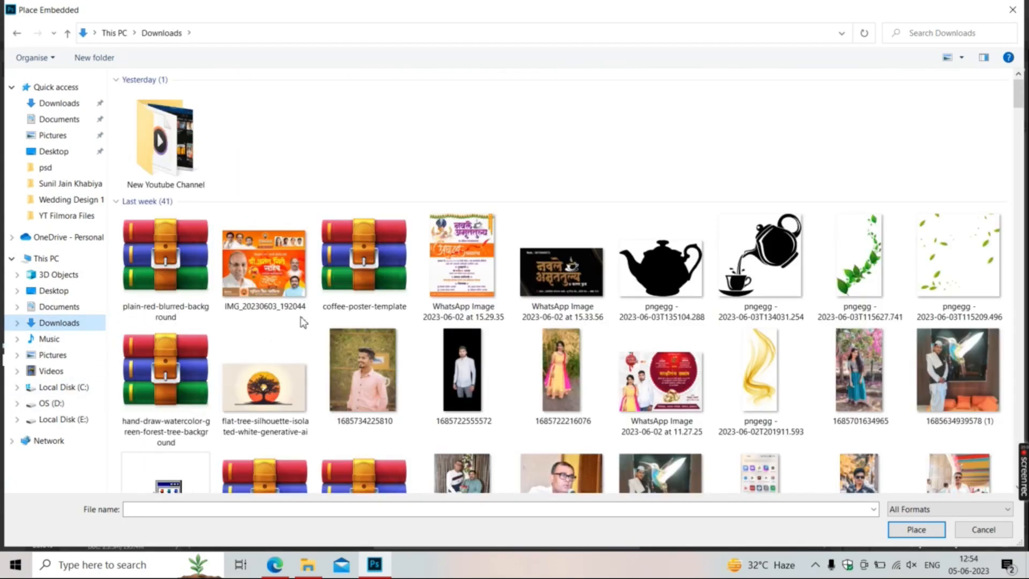
{"action": "scroll", "coordinate": [303, 322], "scroll_direction": "down", "scroll_amount": 15}
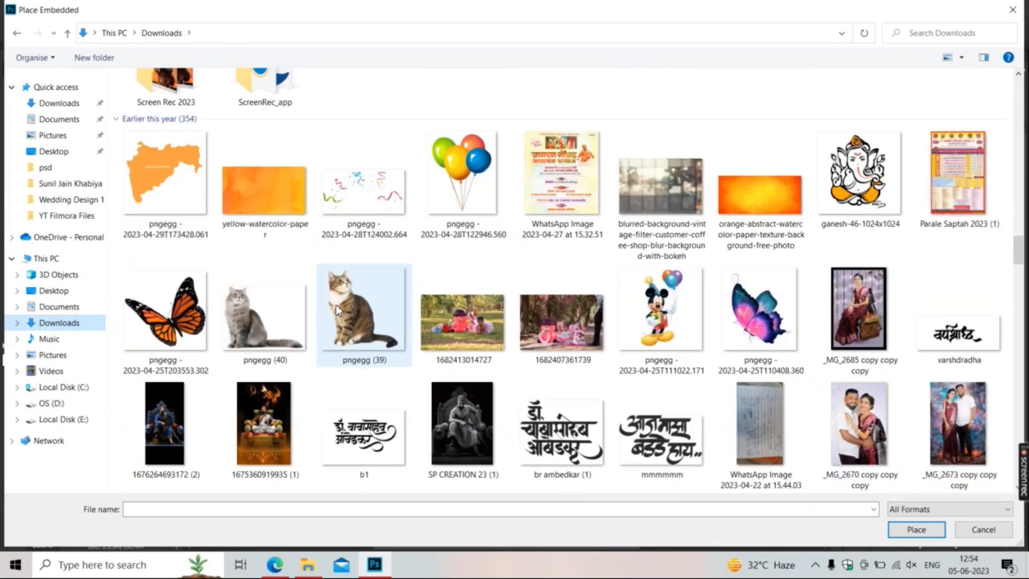
{"action": "scroll", "coordinate": [338, 309], "scroll_direction": "down", "scroll_amount": 15}
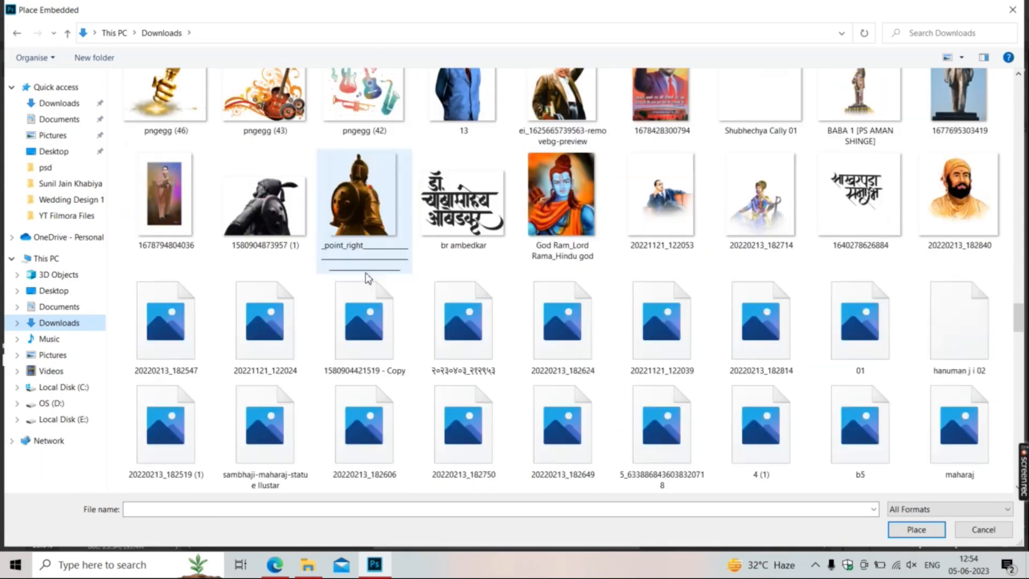
{"action": "scroll", "coordinate": [367, 277], "scroll_direction": "up", "scroll_amount": 5}
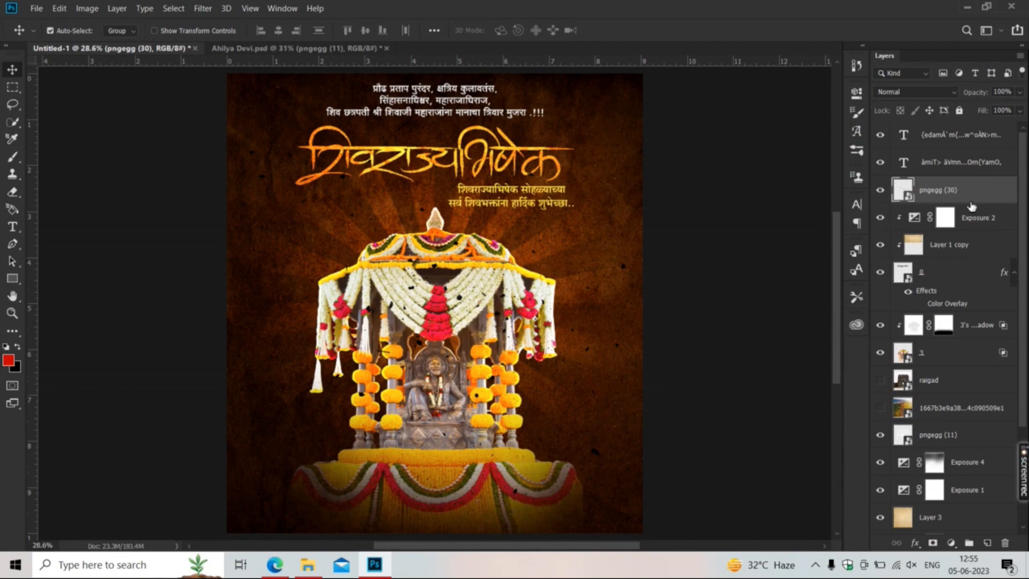
- Duplicate Exposure 2 and Layer 1 copy, move the copies above pngegg (30), and clip them to it
{"action": "left_click", "coordinate": [964, 222]}
{"action": "left_click", "coordinate": [956, 254], "text": "ctrl"}
{"action": "key", "text": "ctrl+j"}
{"action": "left_click_drag", "start_coordinate": [967, 227], "coordinate": [964, 186]}
{"action": "right_click", "coordinate": [963, 192]}
{"action": "left_click", "coordinate": [825, 243]}
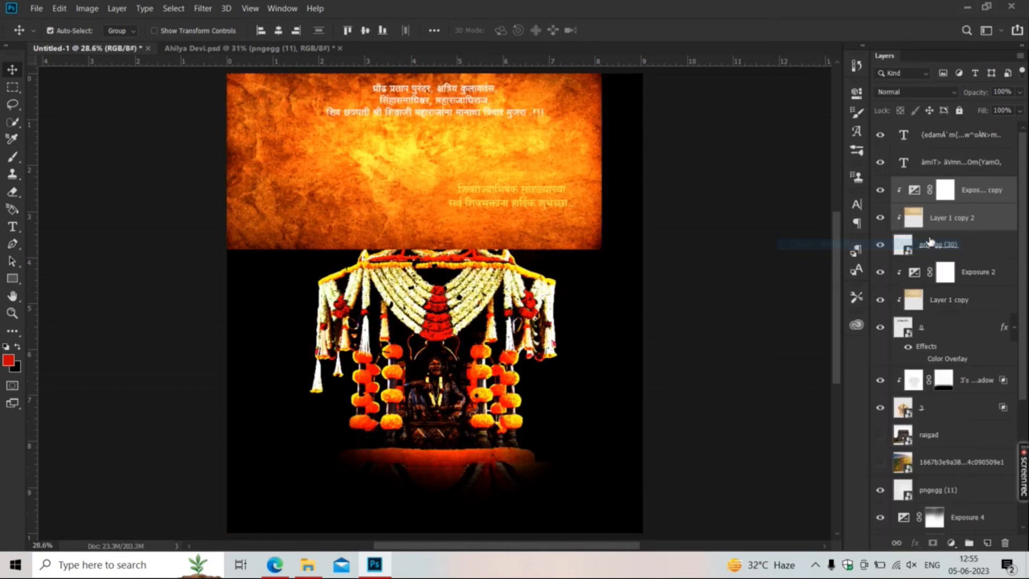
- Scale the pngegg (30) particles to 47.80% and position them around the left half of the title
{"action": "left_click_drag", "start_coordinate": [338, 195], "coordinate": [339, 298]}
{"action": "key", "text": "ctrl+t"}
{"action": "scroll", "coordinate": [335, 281], "scroll_direction": "up", "scroll_amount": 3}
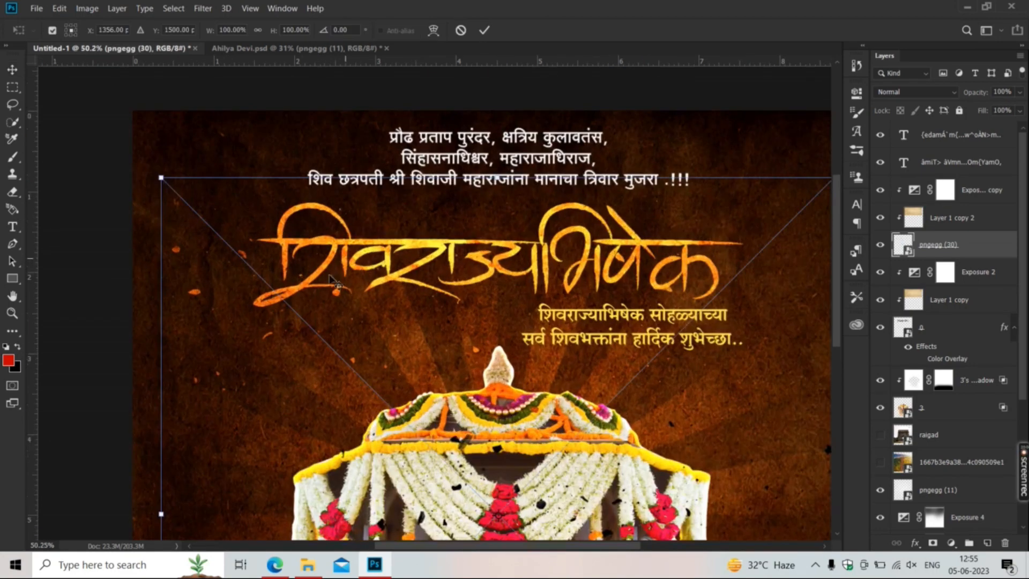
{"action": "left_click_drag", "start_coordinate": [166, 182], "coordinate": [285, 299]}
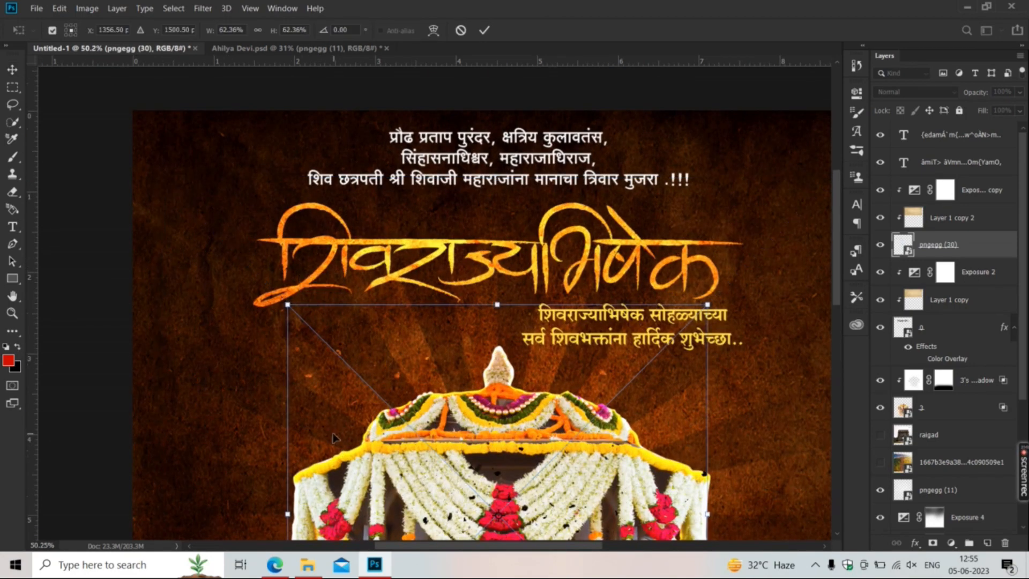
{"action": "left_click_drag", "start_coordinate": [333, 438], "coordinate": [174, 219]}
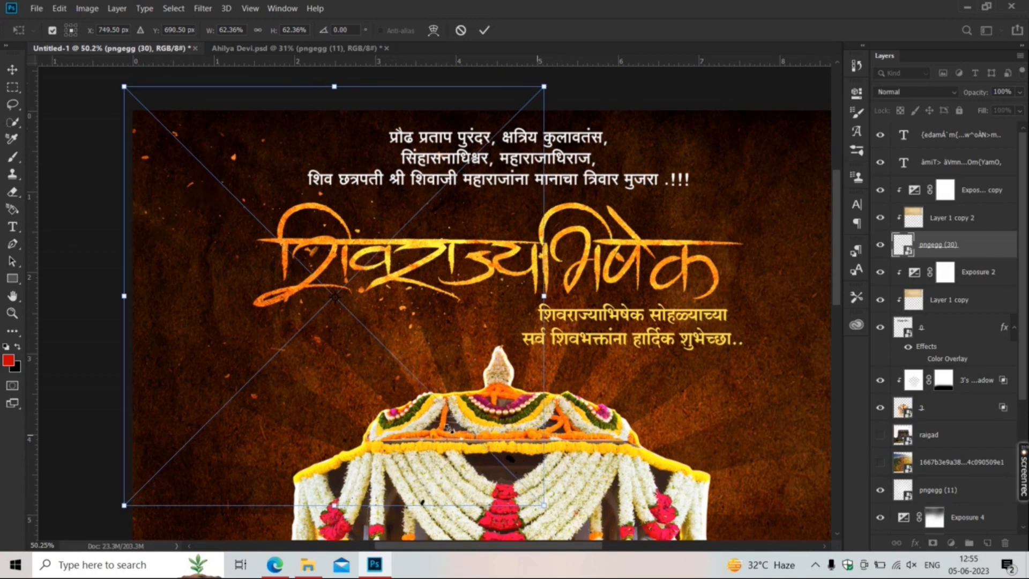
{"action": "left_click_drag", "start_coordinate": [449, 429], "coordinate": [439, 418]}
{"action": "key", "text": "Return"}
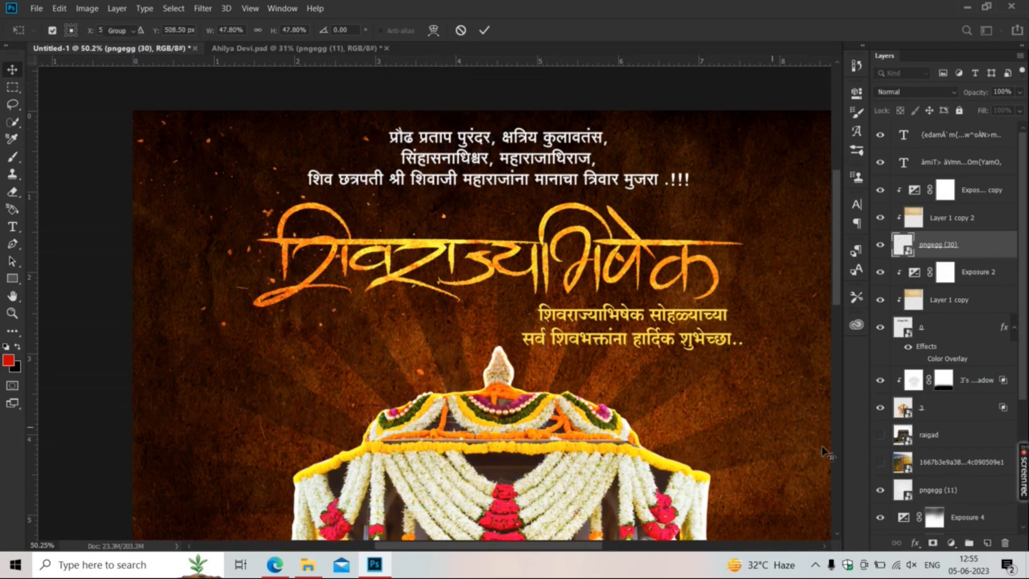
- Add a layer mask to pngegg (30) and erase the particles overlapping the title on the mask
{"action": "left_click", "coordinate": [933, 543]}
{"action": "key", "text": "e"}
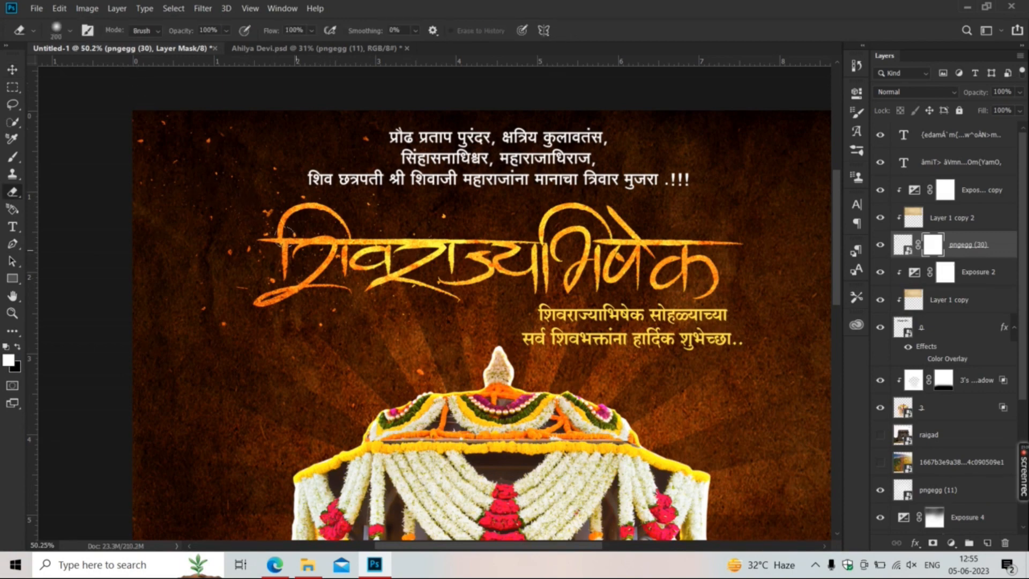
{"action": "key", "text": "v"}
{"action": "scroll", "coordinate": [291, 207], "scroll_direction": "down", "scroll_amount": 4}
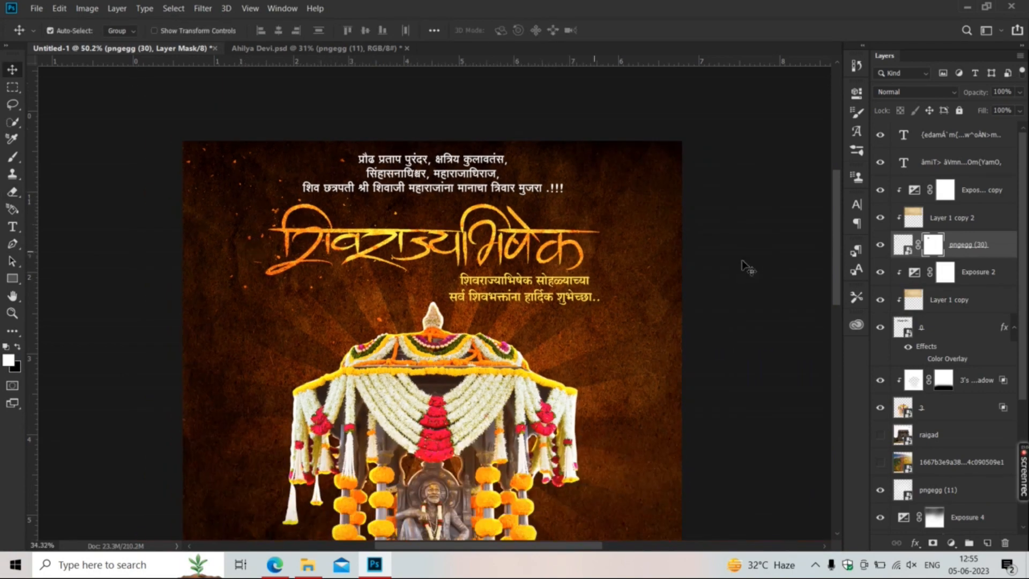
- Duplicate pngegg (30), release the clipped layers above it, and group the two particle layers
{"action": "key", "text": "ctrl+j"}
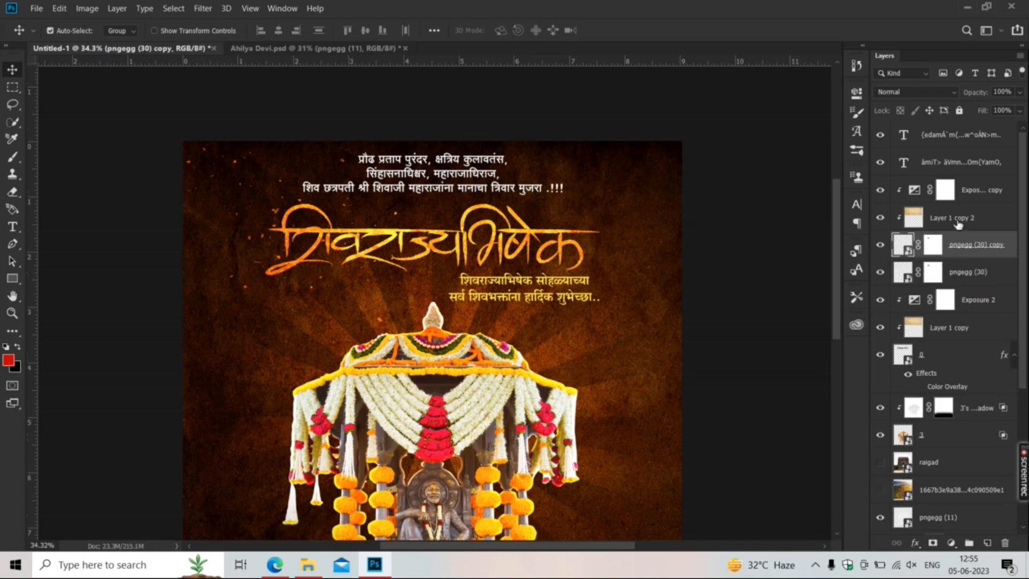
{"action": "left_click", "coordinate": [958, 220], "text": "ctrl"}
{"action": "right_click", "coordinate": [958, 219]}
{"action": "left_click", "coordinate": [884, 242]}
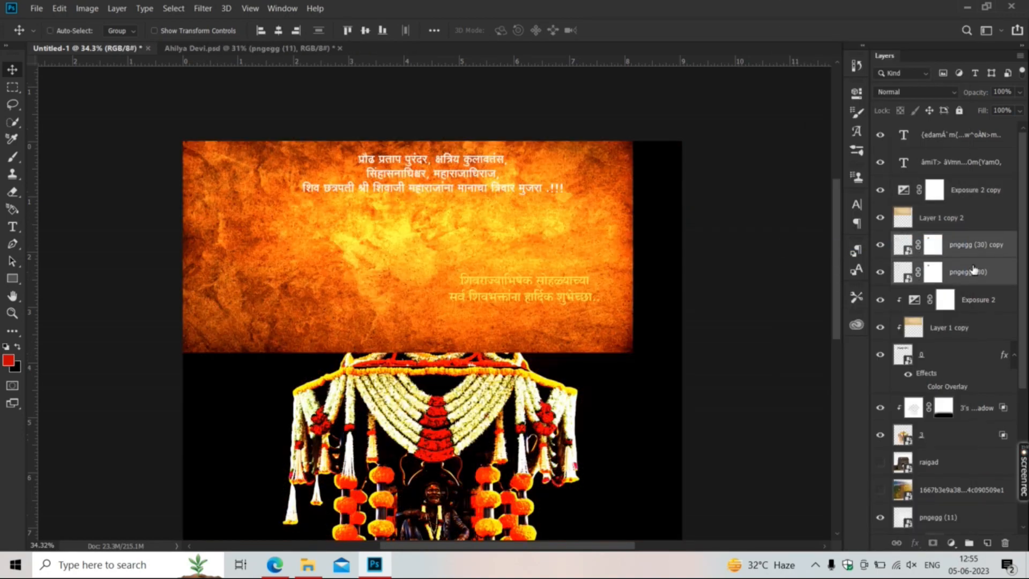
{"action": "key", "text": "ctrl+g"}
- Clip Exposure 2 copy and Layer 1 copy 2 to the particle group and expand the group
{"action": "left_click", "coordinate": [965, 199]}
{"action": "left_click", "coordinate": [972, 219], "text": "ctrl"}
{"action": "right_click", "coordinate": [926, 225]}
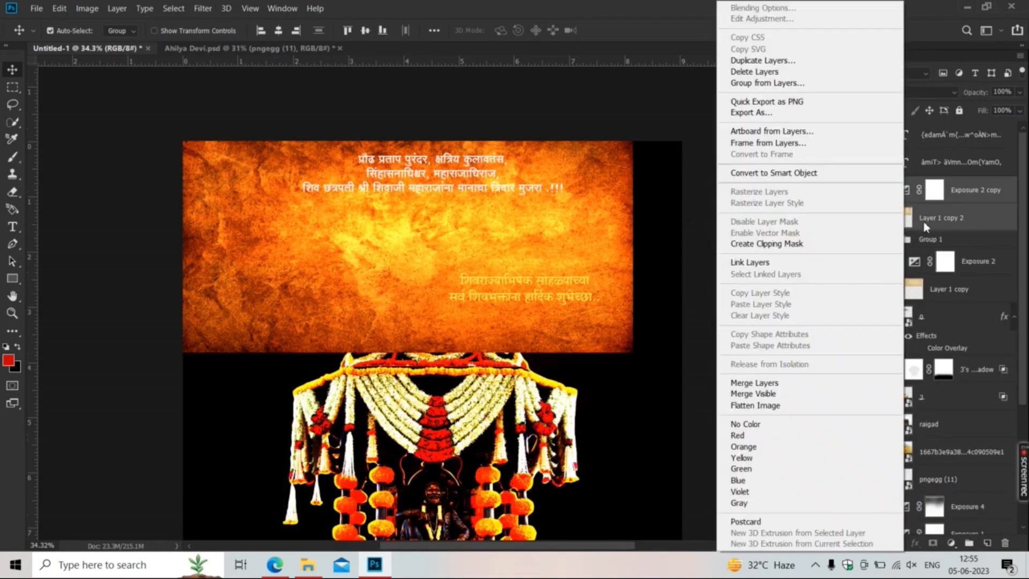
{"action": "left_click", "coordinate": [878, 244]}
{"action": "left_click", "coordinate": [896, 239]}
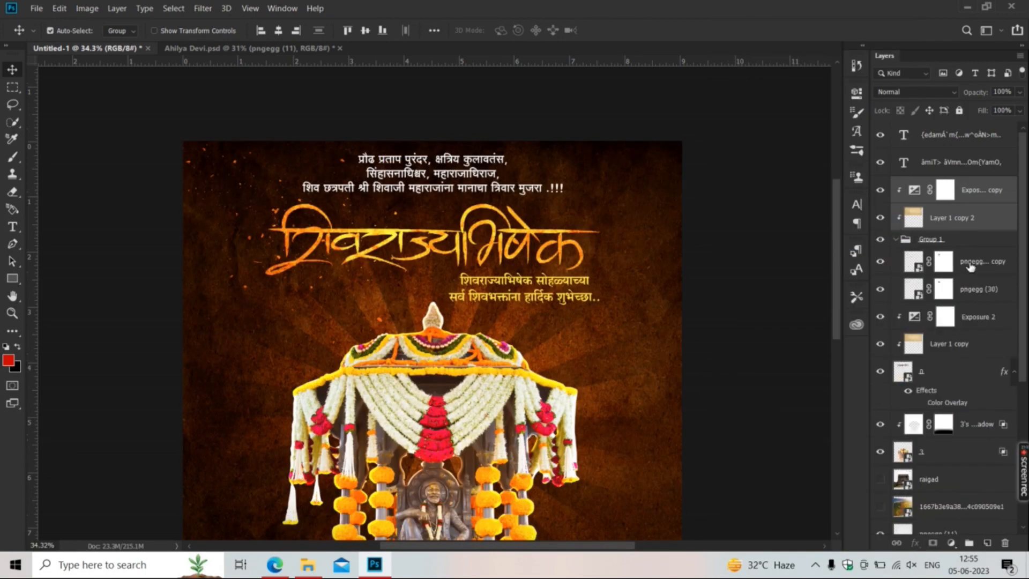
- Move the pngegg (30) copy over to the right half of the title
{"action": "left_click", "coordinate": [965, 261]}
{"action": "key", "text": "ctrl+t"}
{"action": "left_click_drag", "start_coordinate": [224, 274], "coordinate": [569, 306]}
{"action": "key", "text": "Return"}
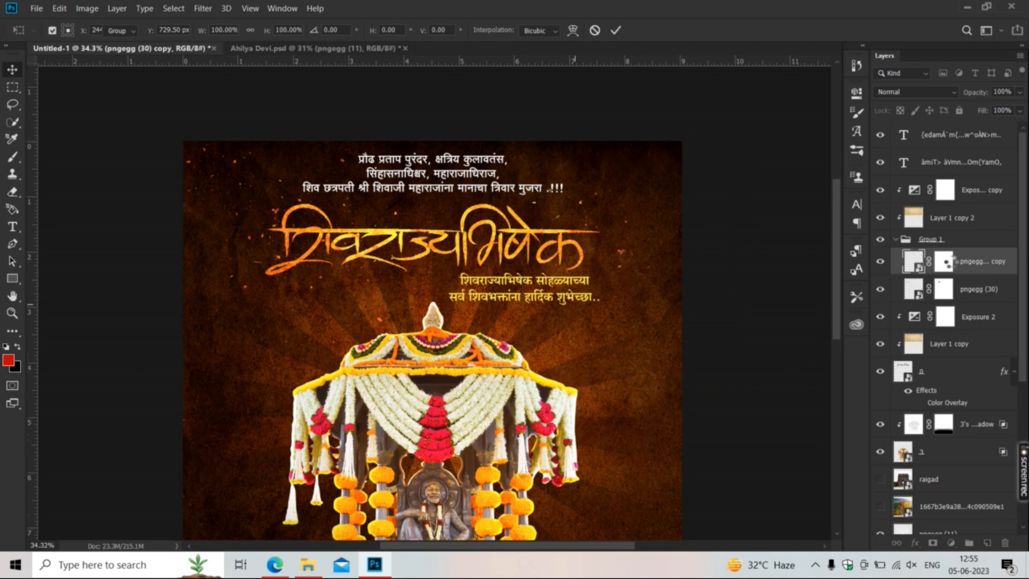
- Delete the layer mask of the pngegg (30) copy and shift its particles slightly towards the banner's right edge
{"action": "right_click", "coordinate": [946, 262]}
{"action": "left_click", "coordinate": [922, 288]}
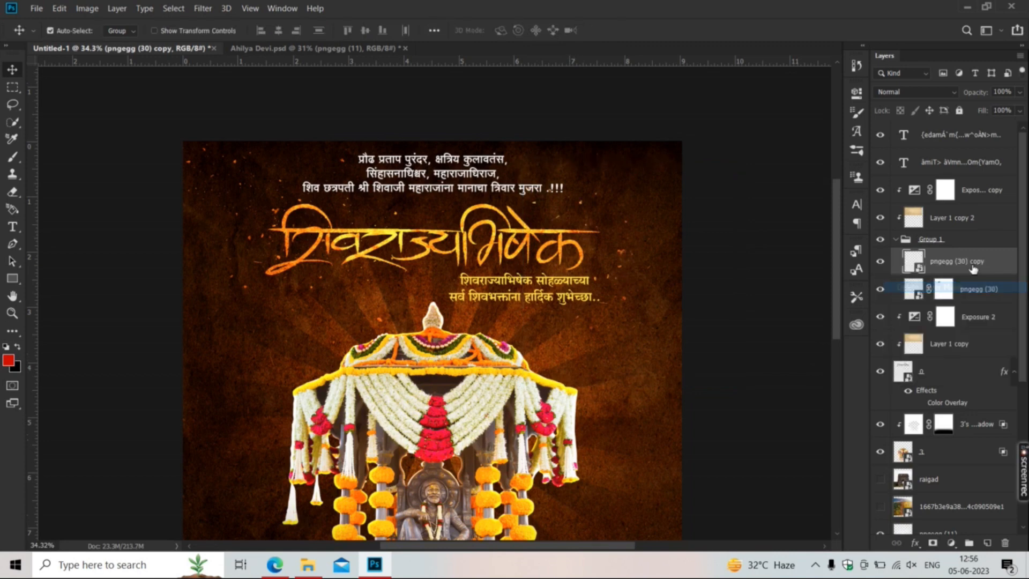
{"action": "key", "text": "ctrl+t"}
{"action": "left_click_drag", "start_coordinate": [616, 314], "coordinate": [650, 327]}
{"action": "key", "text": "Return"}
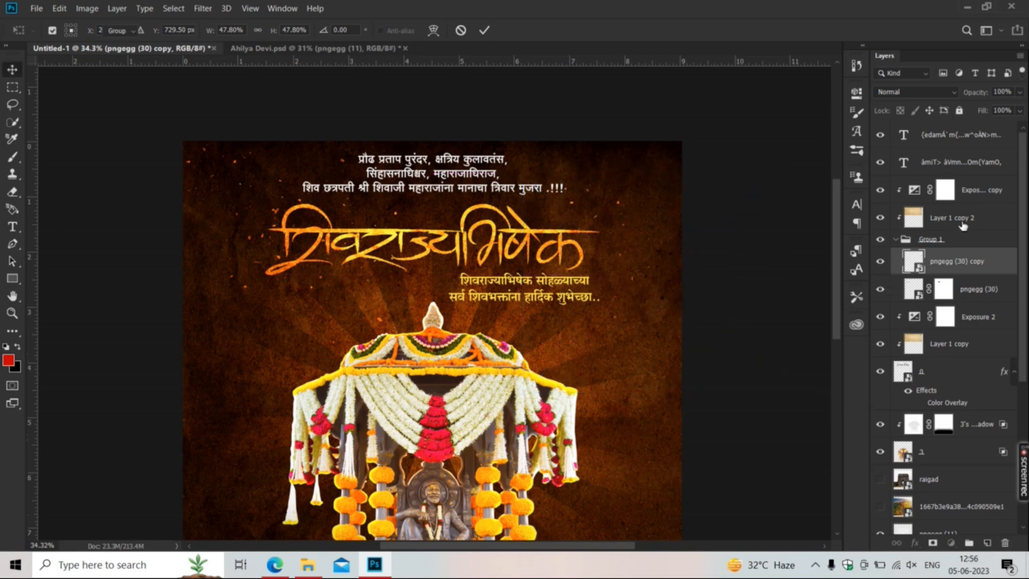
- Stretch the Layer 1 copy 2 texture to 125.95% width and 156.96% height to cover all the particles
{"action": "left_click", "coordinate": [963, 224]}
{"action": "key", "text": "ctrl+t"}
{"action": "left_click_drag", "start_coordinate": [633, 240], "coordinate": [752, 239]}
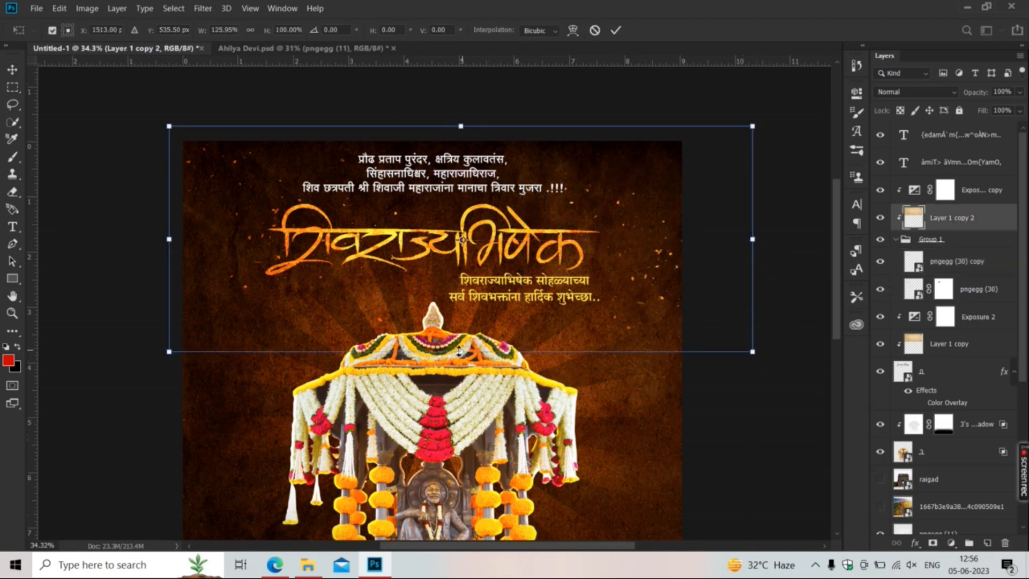
{"action": "left_click_drag", "start_coordinate": [460, 351], "coordinate": [469, 419]}
{"action": "key", "text": "Return"}
{"action": "scroll", "coordinate": [433, 211], "scroll_direction": "down", "scroll_amount": 3}
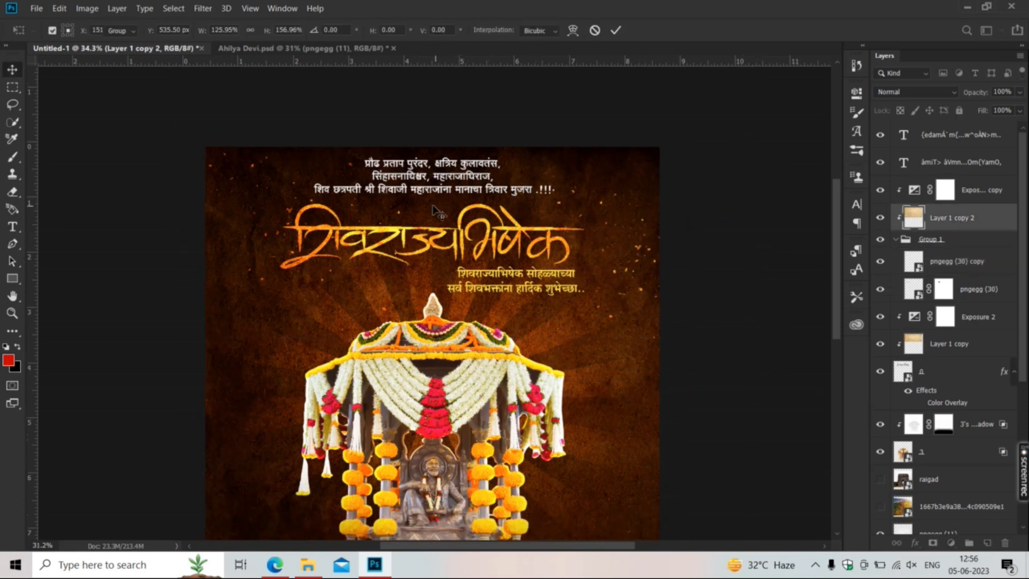
- Make the hidden hill-fort landscape photo visible and place its layer between raigad and pngegg (11)
{"action": "scroll", "coordinate": [433, 210], "scroll_direction": "up", "scroll_amount": 2}
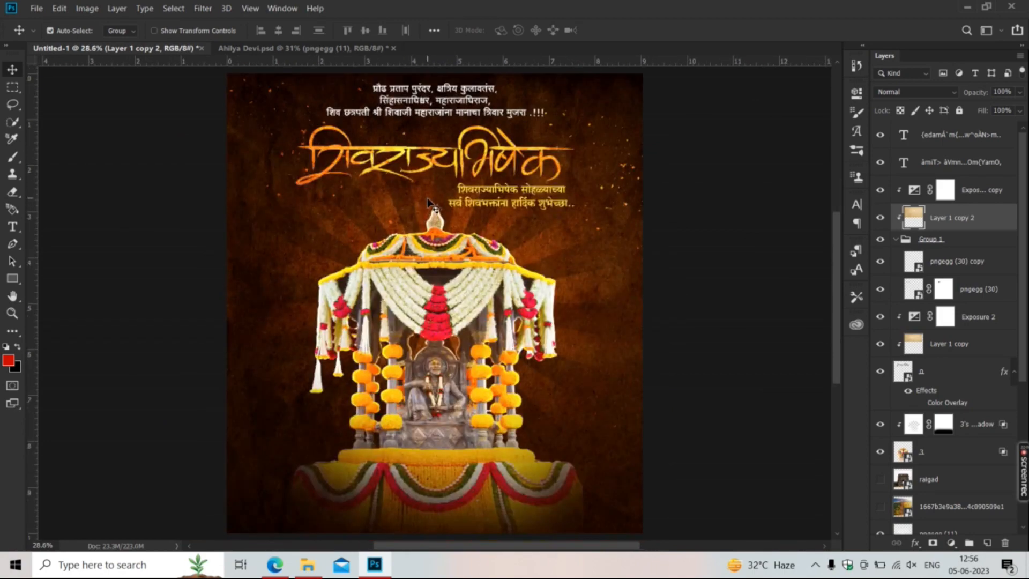
{"action": "scroll", "coordinate": [429, 202], "scroll_direction": "down", "scroll_amount": 1}
{"action": "scroll", "coordinate": [429, 202], "scroll_direction": "up", "scroll_amount": 3}
{"action": "scroll", "coordinate": [453, 185], "scroll_direction": "down", "scroll_amount": 4}
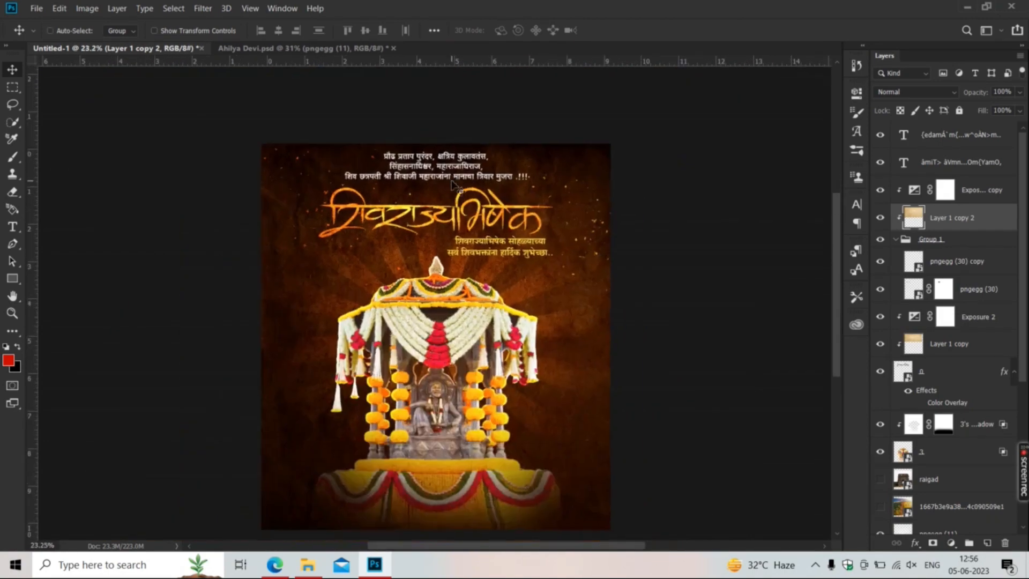
{"action": "scroll", "coordinate": [452, 185], "scroll_direction": "up", "scroll_amount": 1}
{"action": "scroll", "coordinate": [936, 428], "scroll_direction": "down", "scroll_amount": 5}
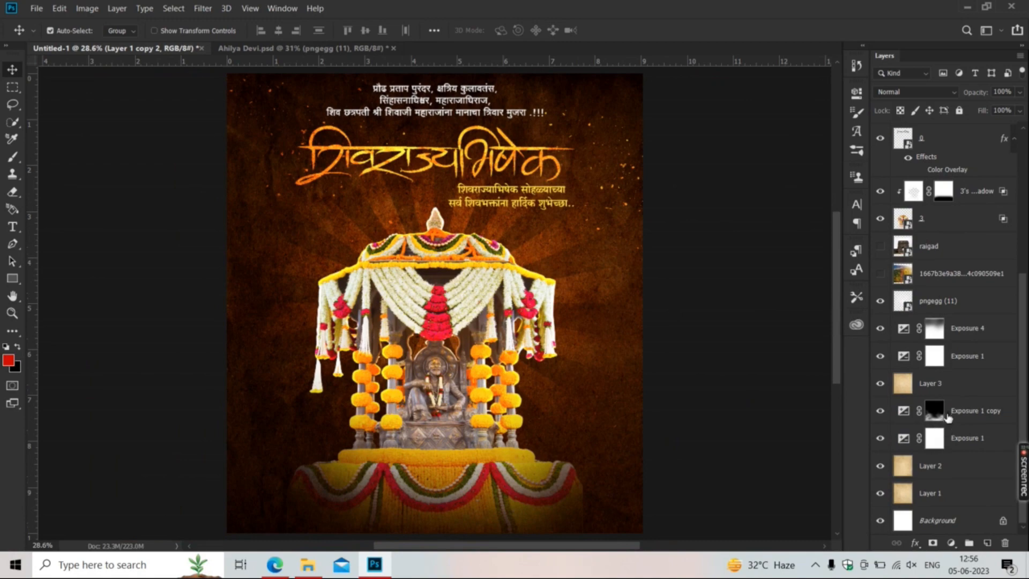
{"action": "scroll", "coordinate": [943, 410], "scroll_direction": "up", "scroll_amount": 1}
{"action": "left_click_drag", "start_coordinate": [927, 303], "coordinate": [941, 131]}
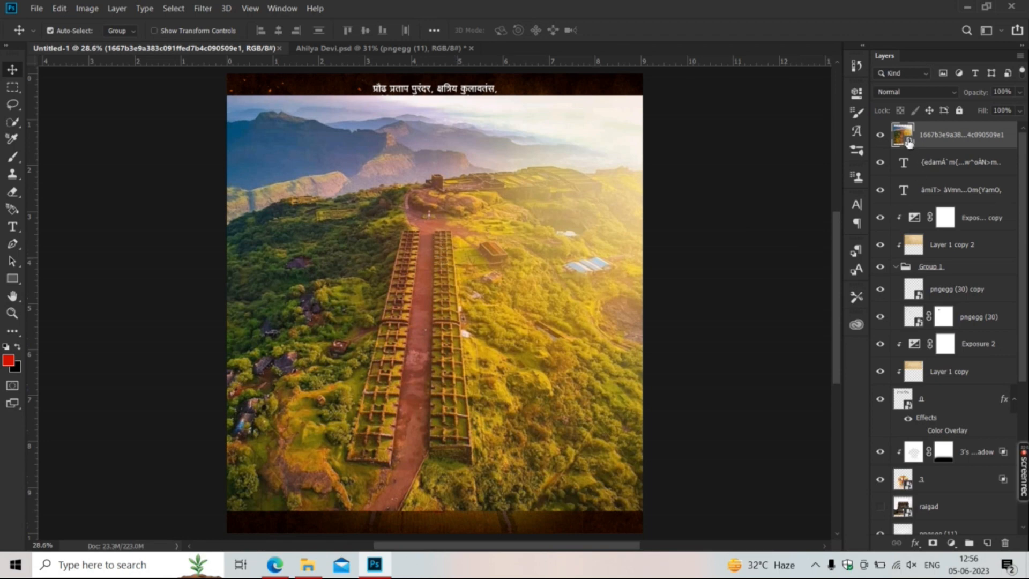
{"action": "left_click_drag", "start_coordinate": [936, 390], "coordinate": [931, 411]}
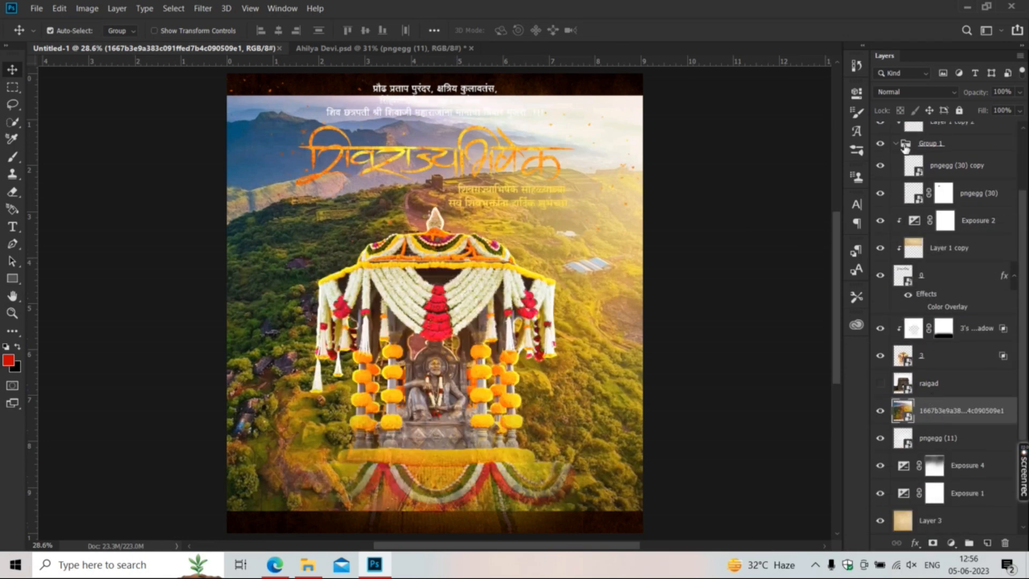
- Blend the landscape photo with Overlay and move it towards the banner's lower right
{"action": "left_click", "coordinate": [914, 91]}
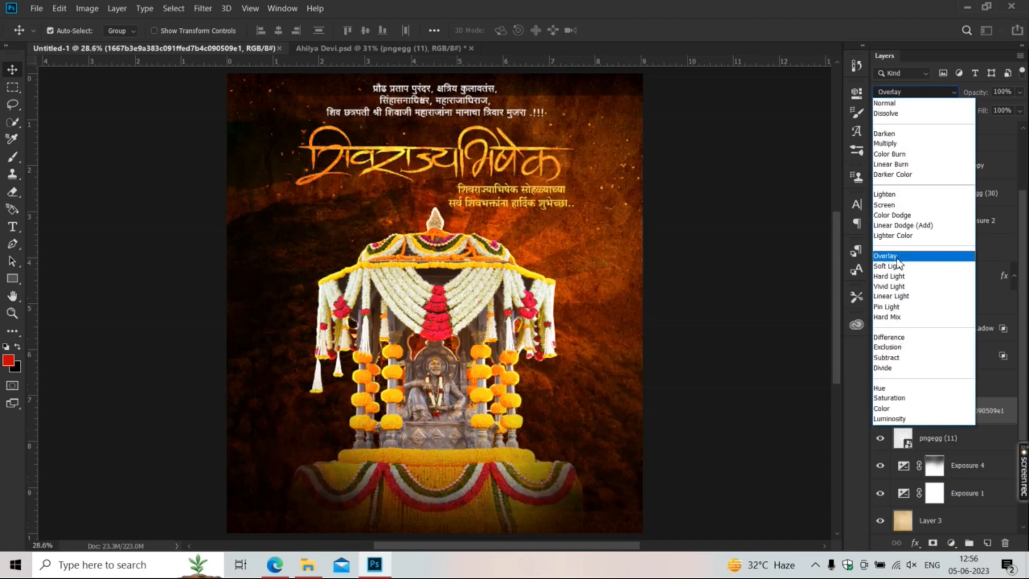
{"action": "left_click", "coordinate": [898, 256]}
{"action": "key", "text": "ctrl+t"}
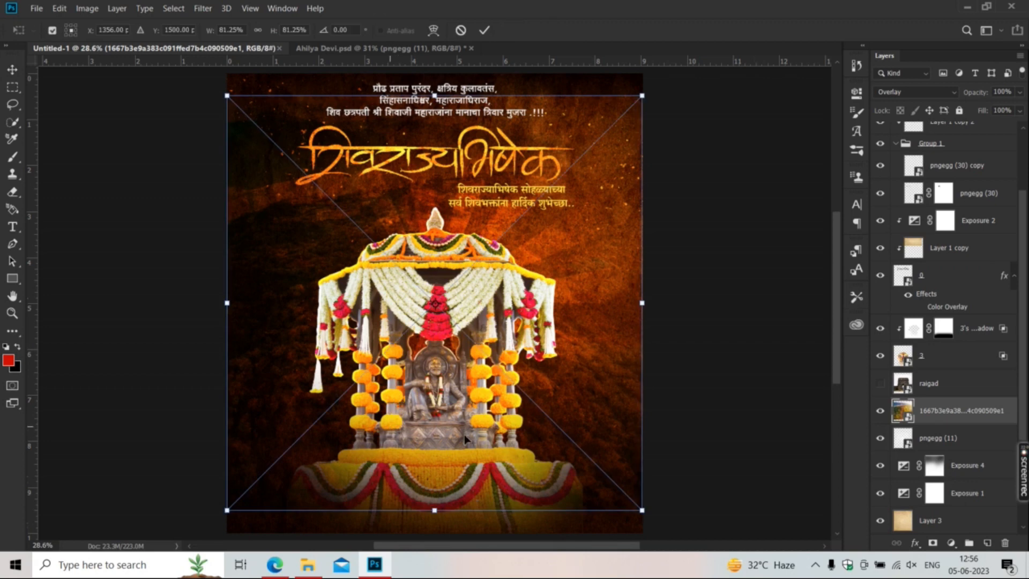
{"action": "left_click_drag", "start_coordinate": [398, 433], "coordinate": [556, 460]}
{"action": "key", "text": "Return"}
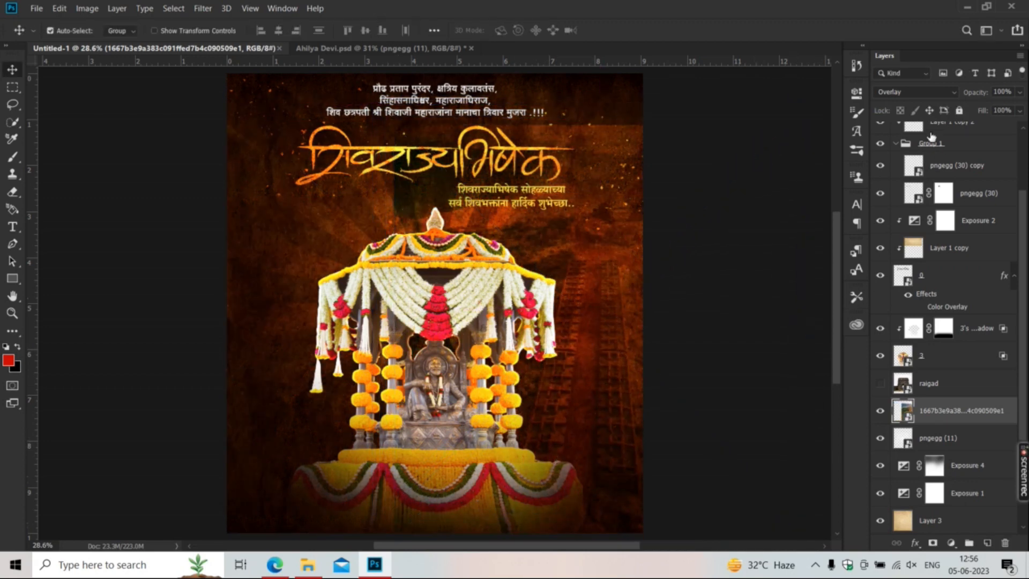
- Set the landscape photo's blend mode to Hard Light, scale it to 63.87%, and shift it slightly down beside the pavilion
{"action": "left_click", "coordinate": [899, 95]}
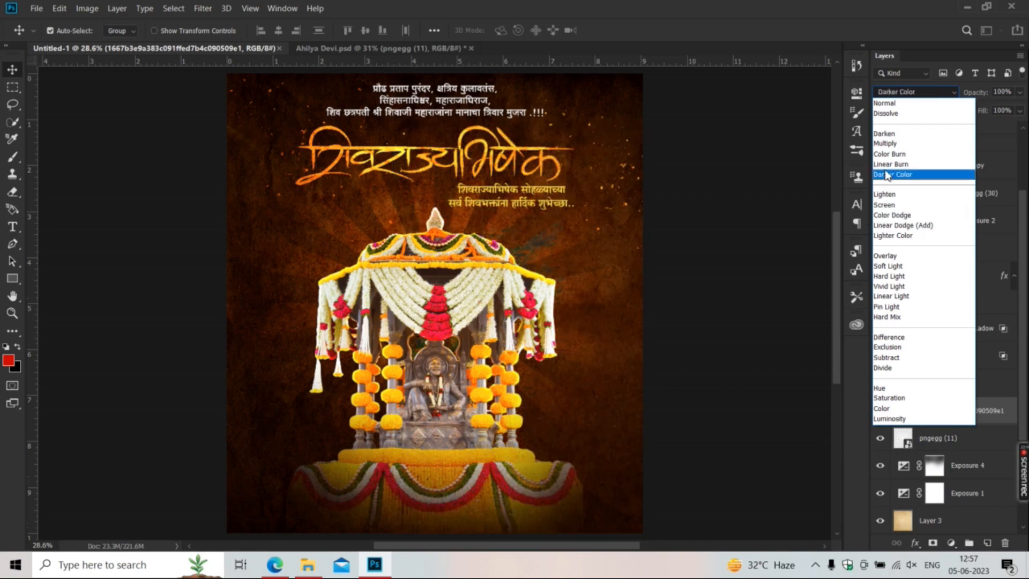
{"action": "left_click", "coordinate": [884, 276]}
{"action": "mouse_move", "coordinate": [626, 385]}
{"action": "left_mouse_down"}
{"action": "mouse_move", "coordinate": [603, 386]}
{"action": "mouse_move", "coordinate": [620, 386]}
{"action": "left_mouse_up"}
{"action": "key", "text": "ctrl+t"}
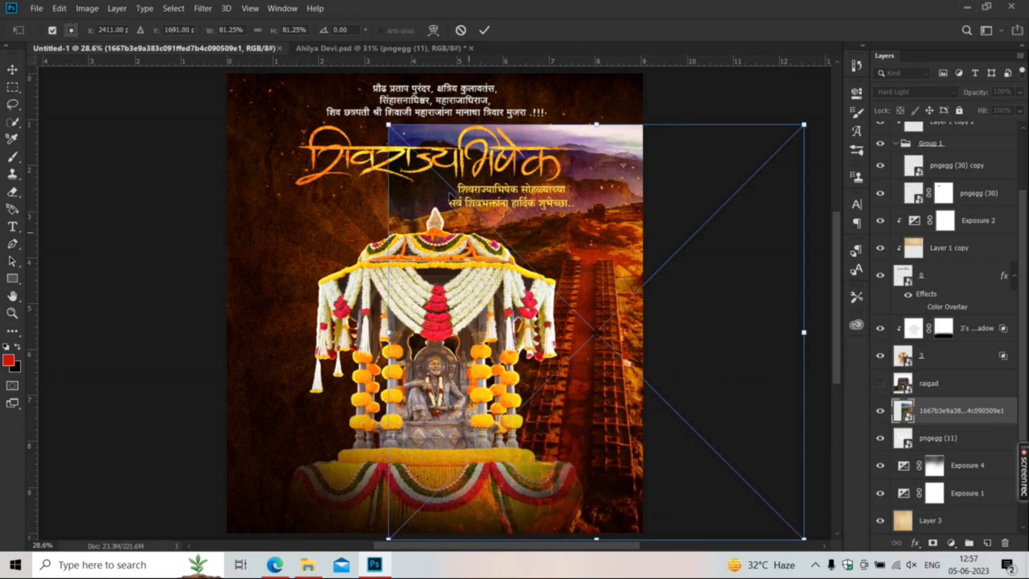
{"action": "left_click_drag", "start_coordinate": [390, 126], "coordinate": [433, 168]}
{"action": "key", "text": "Return"}
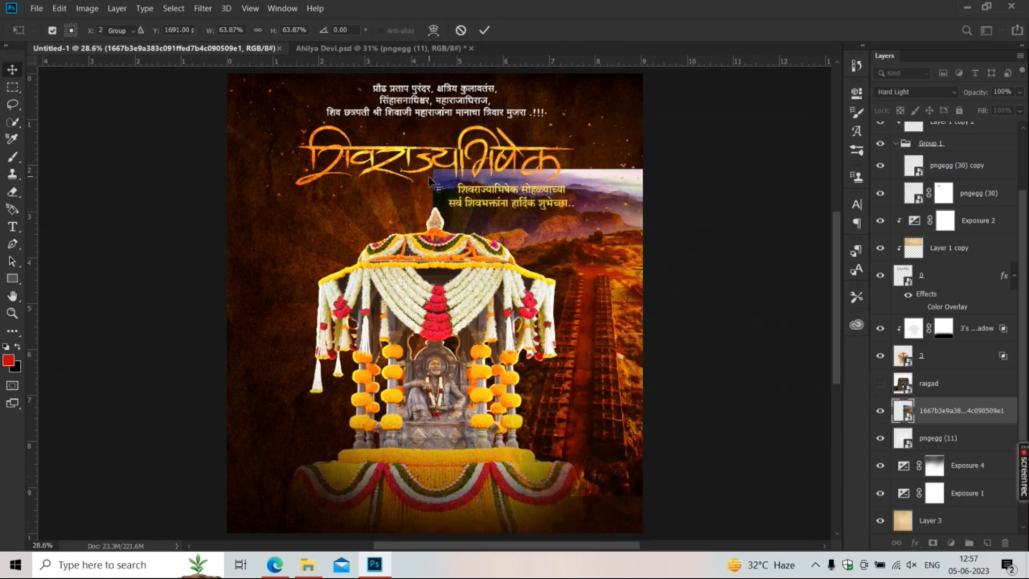
{"action": "left_click_drag", "start_coordinate": [580, 374], "coordinate": [583, 385]}
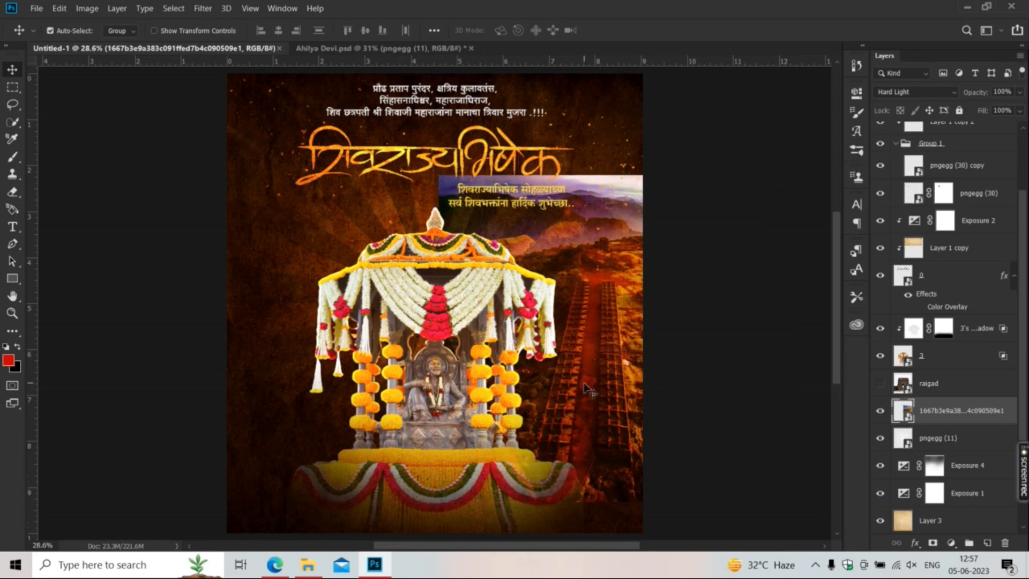
- Add a layer mask to the landscape photo and move its layer below pngegg (11)
{"action": "left_click", "coordinate": [932, 542]}
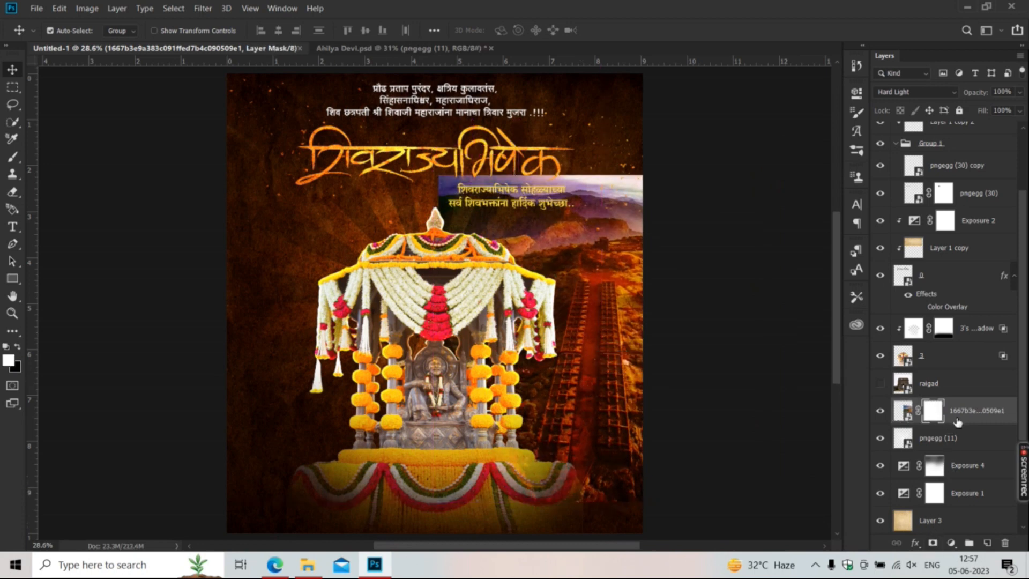
{"action": "left_click_drag", "start_coordinate": [957, 422], "coordinate": [955, 451]}
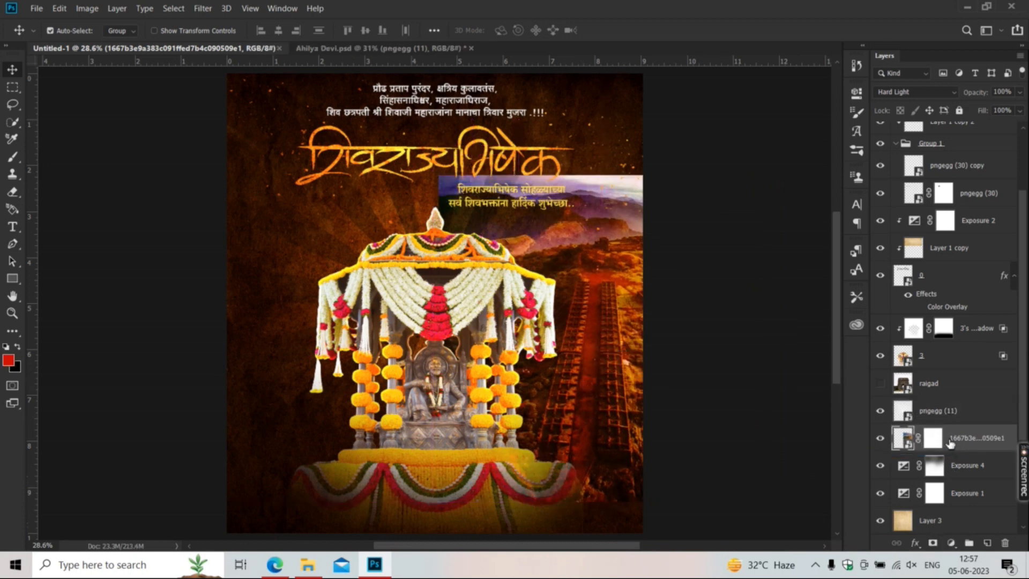
{"action": "left_click", "coordinate": [932, 441]}
- Erase the landscape photo's sky and hard edges on its mask with a large soft eraser to blend it into the background
{"action": "key", "text": "e"}
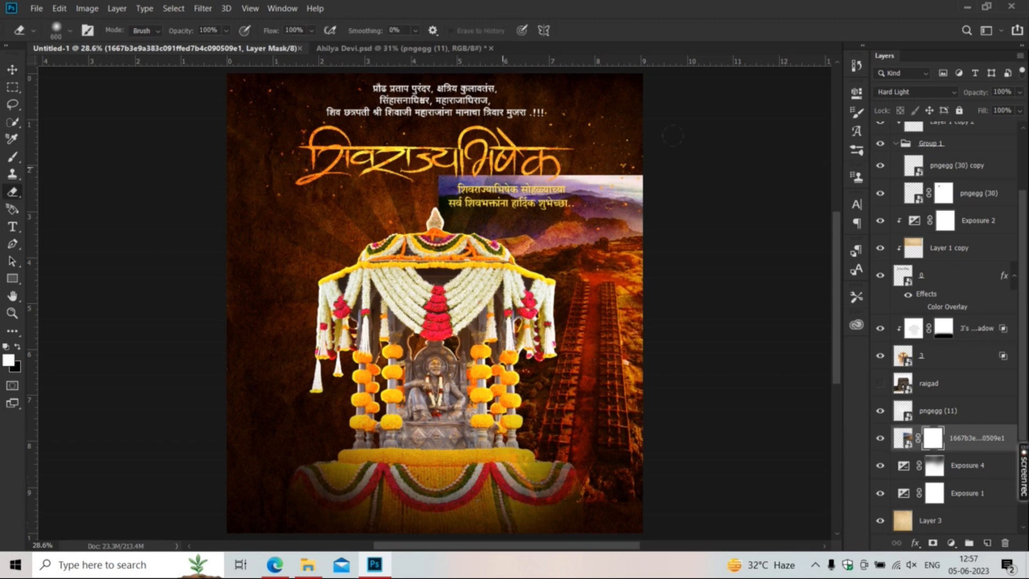
{"action": "left_click_drag", "start_coordinate": [672, 136], "coordinate": [455, 166]}
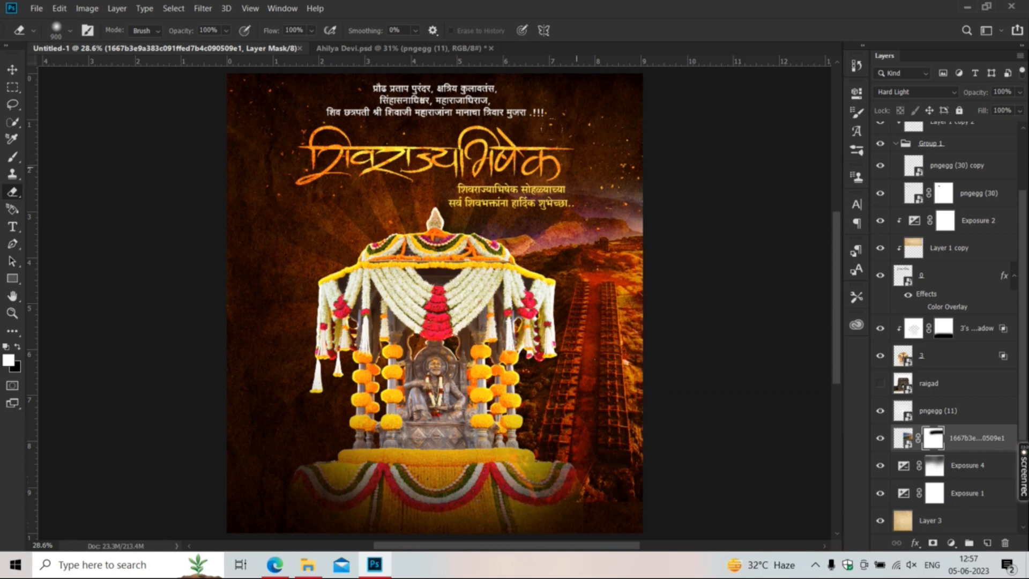
{"action": "left_click_drag", "start_coordinate": [638, 220], "coordinate": [461, 225]}
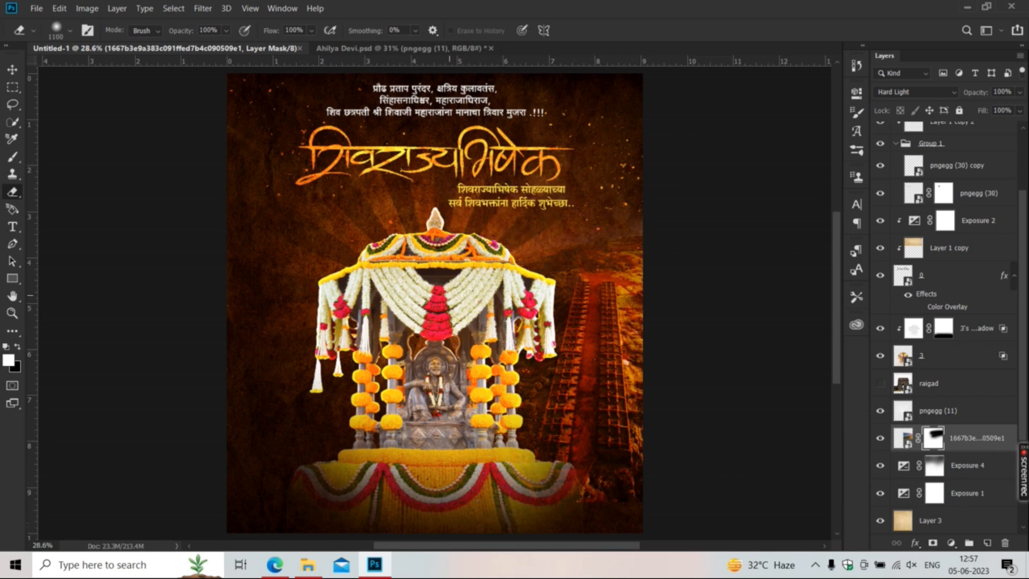
{"action": "key", "text": "v"}
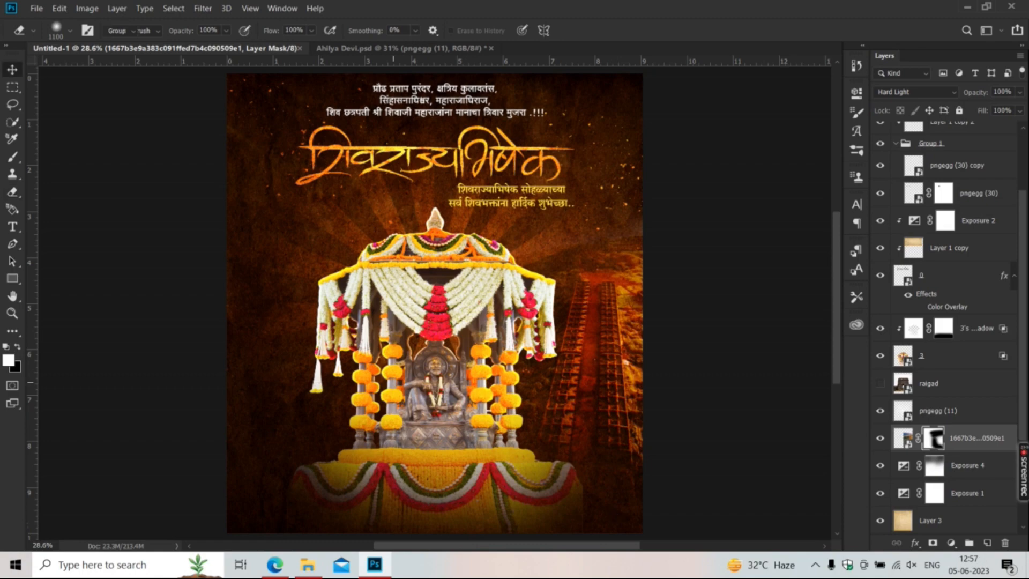
{"action": "left_click_drag", "start_coordinate": [590, 357], "coordinate": [650, 372]}
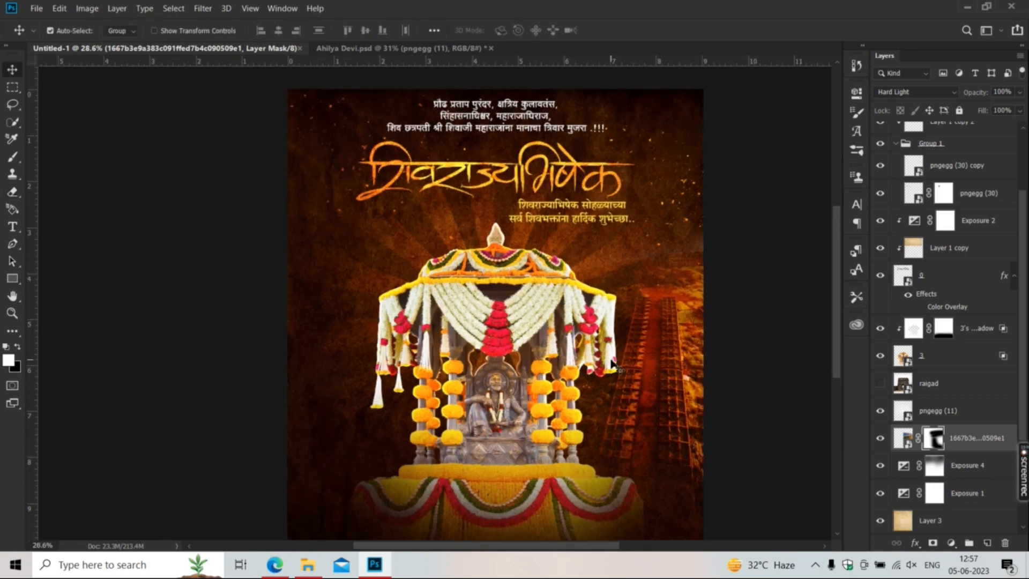
- Open Shivjayanti 2023 5.psd from the psd folder and dock it alongside the other open documents
{"action": "key", "text": "ctrl+o"}
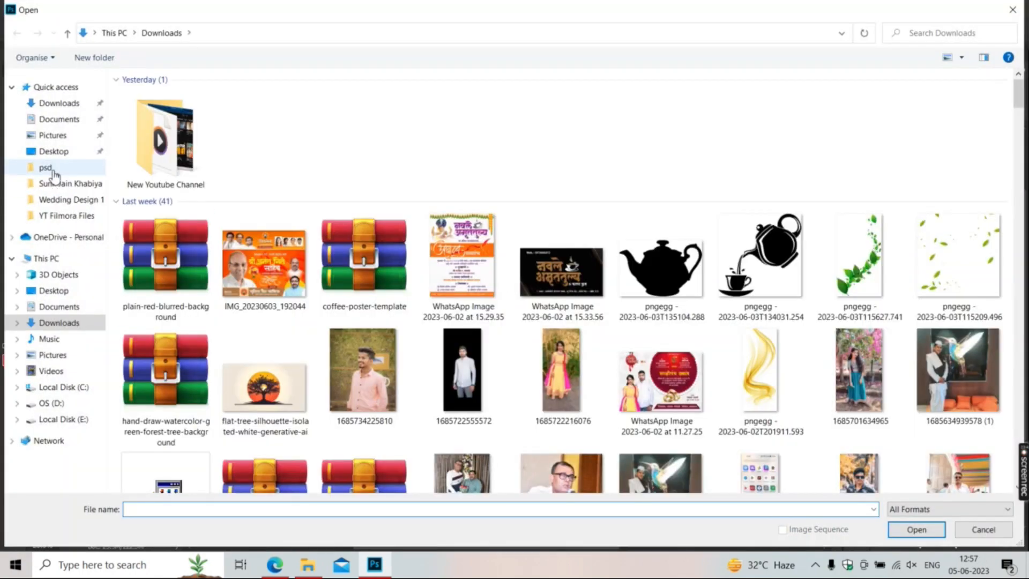
{"action": "left_click", "coordinate": [48, 168]}
{"action": "left_click", "coordinate": [218, 310]}
{"action": "key", "text": "s"}
{"action": "scroll", "coordinate": [408, 332], "scroll_direction": "down", "scroll_amount": 5}
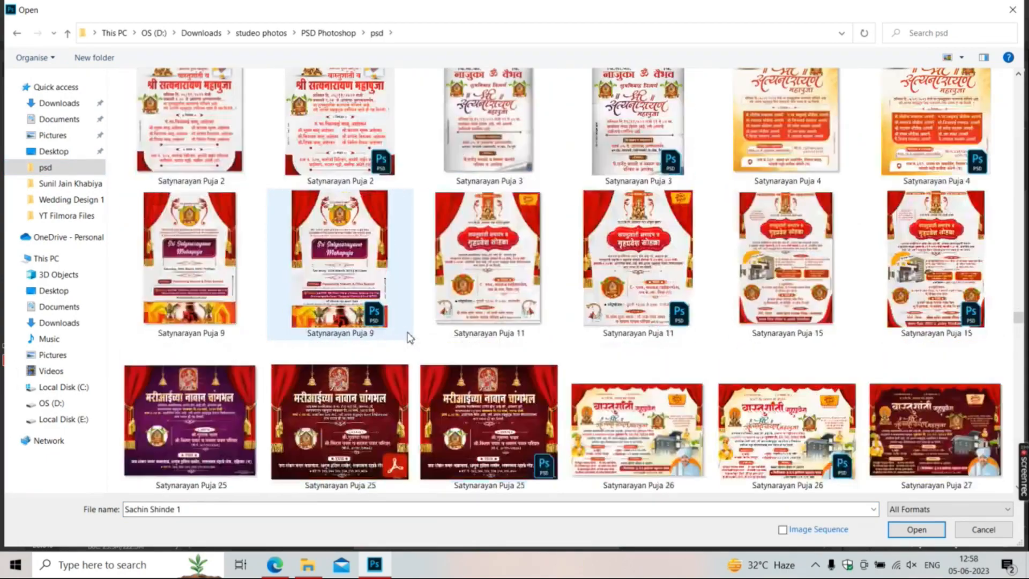
{"action": "scroll", "coordinate": [408, 337], "scroll_direction": "down", "scroll_amount": 3}
{"action": "left_click", "coordinate": [776, 441]}
{"action": "scroll", "coordinate": [776, 440], "scroll_direction": "down", "scroll_amount": 2}
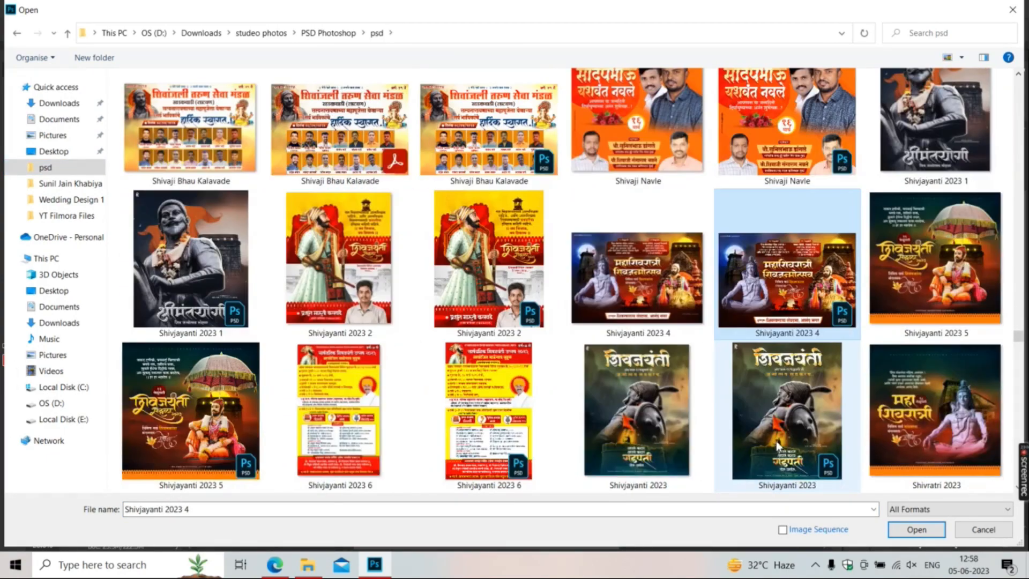
{"action": "double_click", "coordinate": [174, 397]}
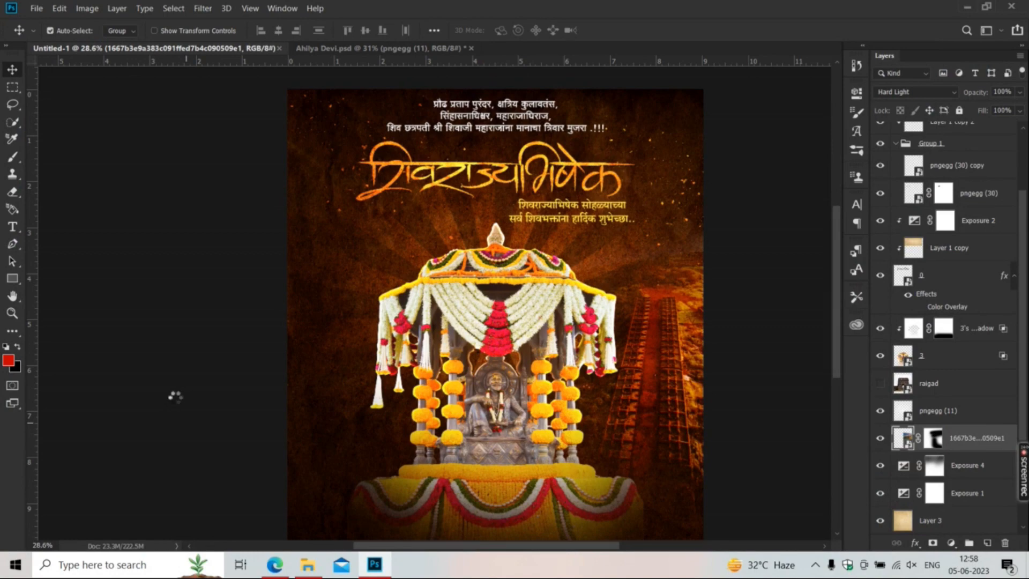
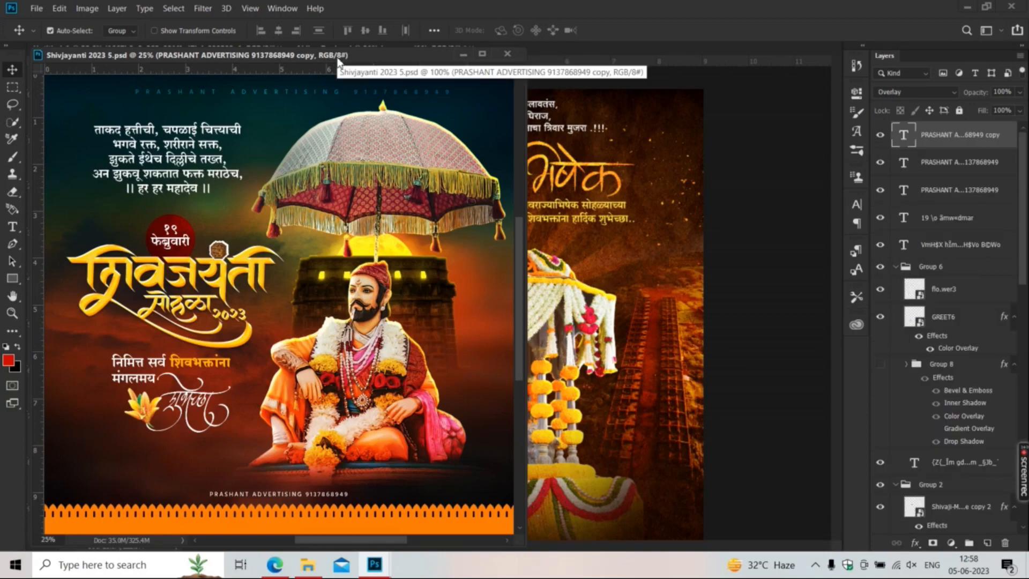
{"action": "left_click_drag", "start_coordinate": [176, 55], "coordinate": [224, 47]}
- Hide the Gradient Fill 1 layer and identify Group 7, which holds the seated figure and fort gate
{"action": "left_click", "coordinate": [487, 303]}
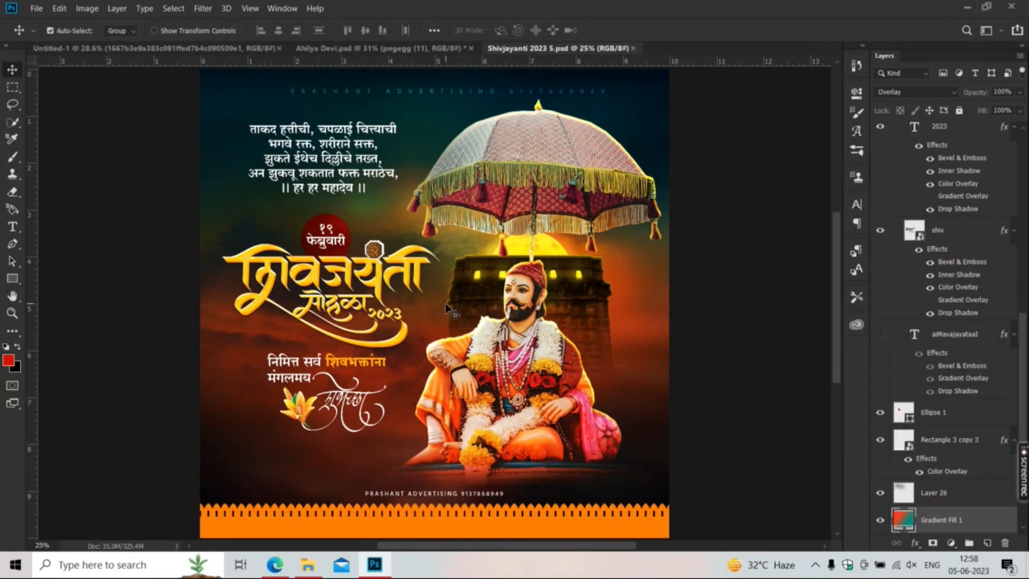
{"action": "left_click", "coordinate": [880, 519]}
{"action": "left_click", "coordinate": [475, 300]}
{"action": "left_click", "coordinate": [880, 442]}
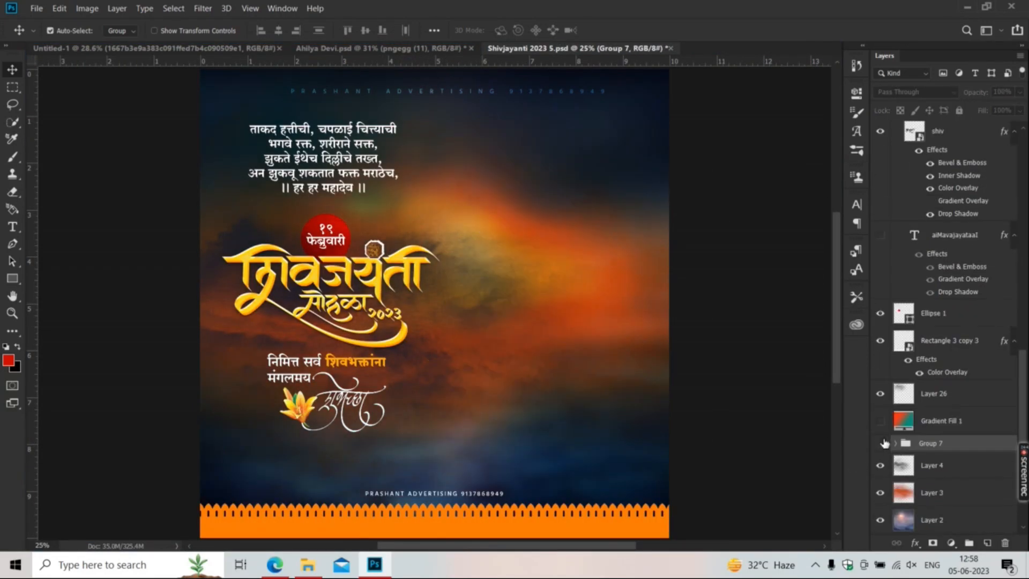
{"action": "left_click", "coordinate": [879, 442]}
- Delete the seated figure, its inner shadow layer and Layer 25 from Group 7, leaving only the fort gate groups
{"action": "left_click", "coordinate": [895, 444]}
{"action": "scroll", "coordinate": [936, 453], "scroll_direction": "down", "scroll_amount": 3}
{"action": "left_click", "coordinate": [969, 335]}
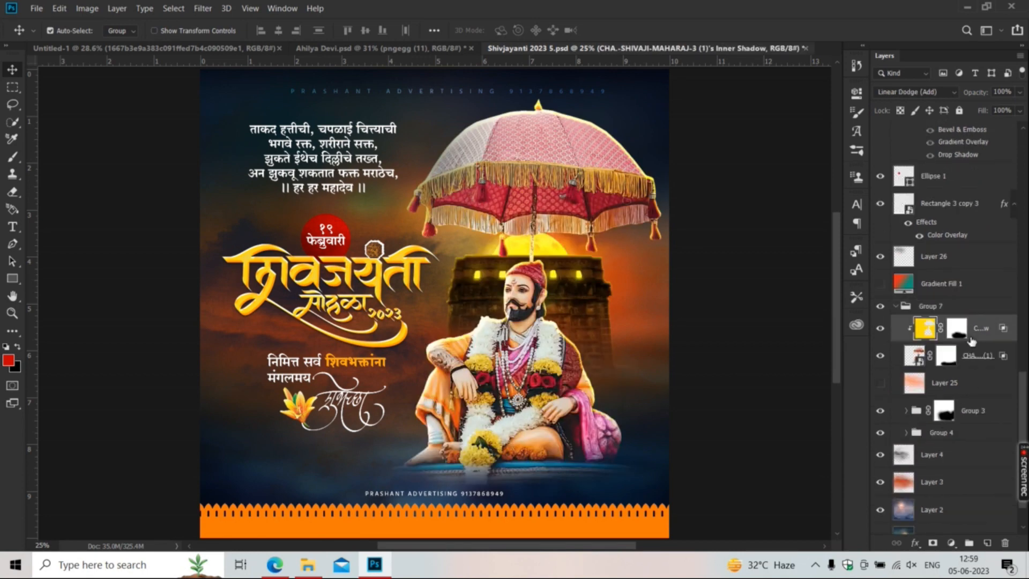
{"action": "key", "text": "Delete"}
{"action": "key", "text": "Delete"}
{"action": "left_click", "coordinate": [880, 338]}
{"action": "left_click", "coordinate": [879, 339]}
{"action": "key", "text": "Delete"}
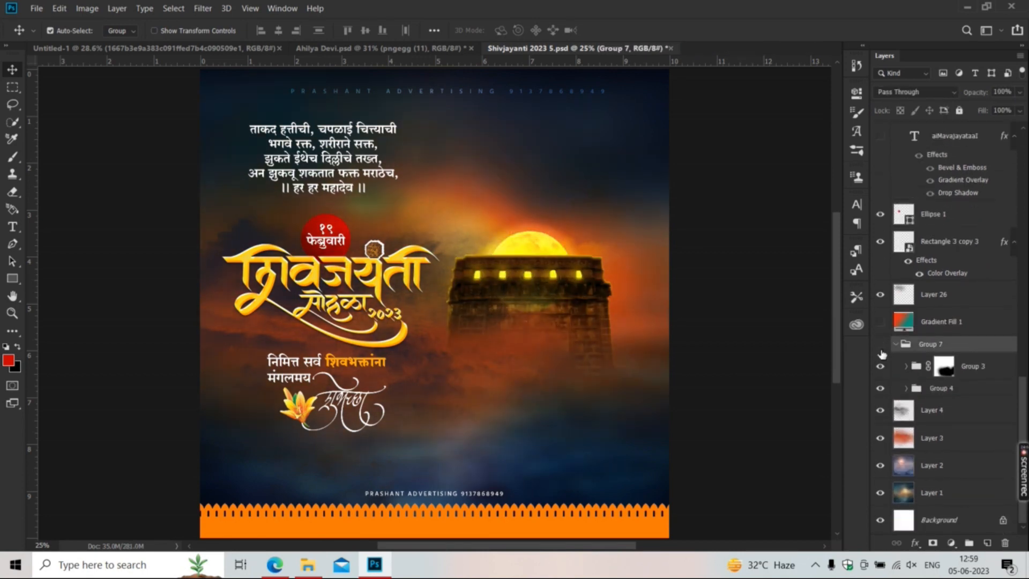
- Copy the fort gate group, Group 7, into the Untitled-1 banner
{"action": "left_click", "coordinate": [880, 347]}
{"action": "left_click", "coordinate": [880, 347]}
{"action": "left_click_drag", "start_coordinate": [510, 295], "coordinate": [373, 401]}
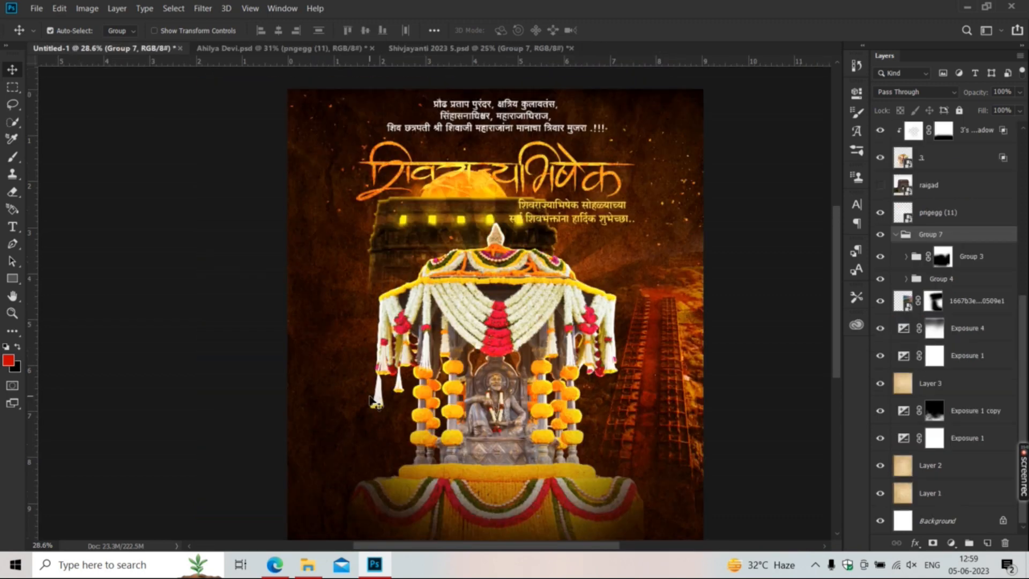
- Scale Group 7 to about 44% and place the fort gate at the upper end of the path, beside the pavilion roof
{"action": "key", "text": "ctrl+t"}
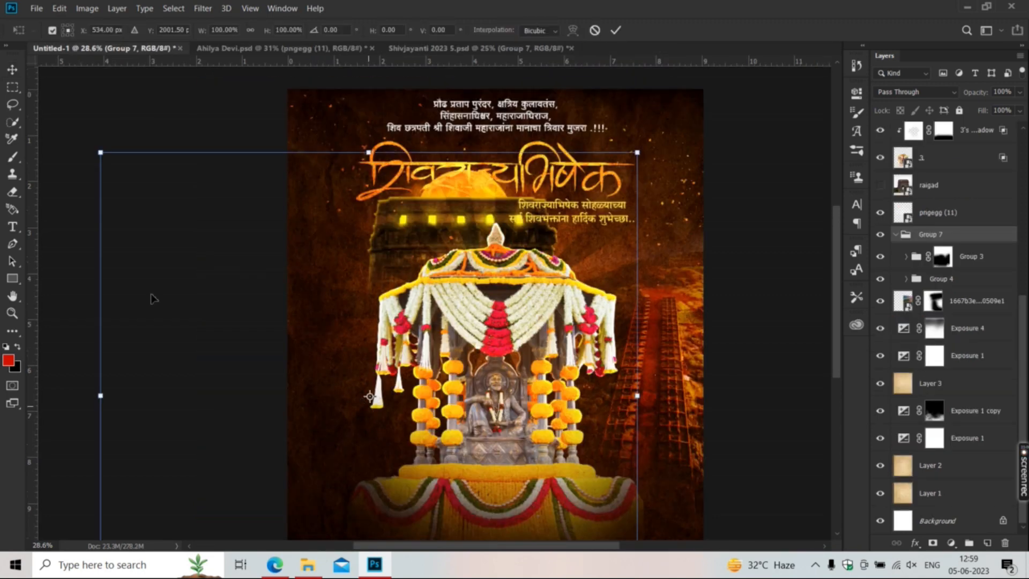
{"action": "left_click_drag", "start_coordinate": [637, 154], "coordinate": [595, 191]}
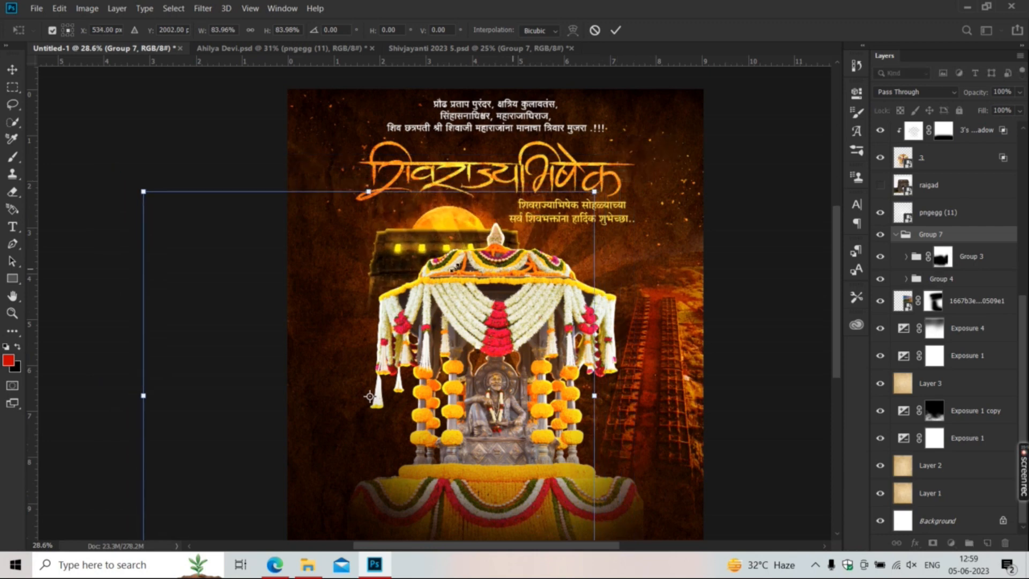
{"action": "left_click_drag", "start_coordinate": [407, 261], "coordinate": [344, 396]}
{"action": "left_click_drag", "start_coordinate": [68, 344], "coordinate": [123, 387]}
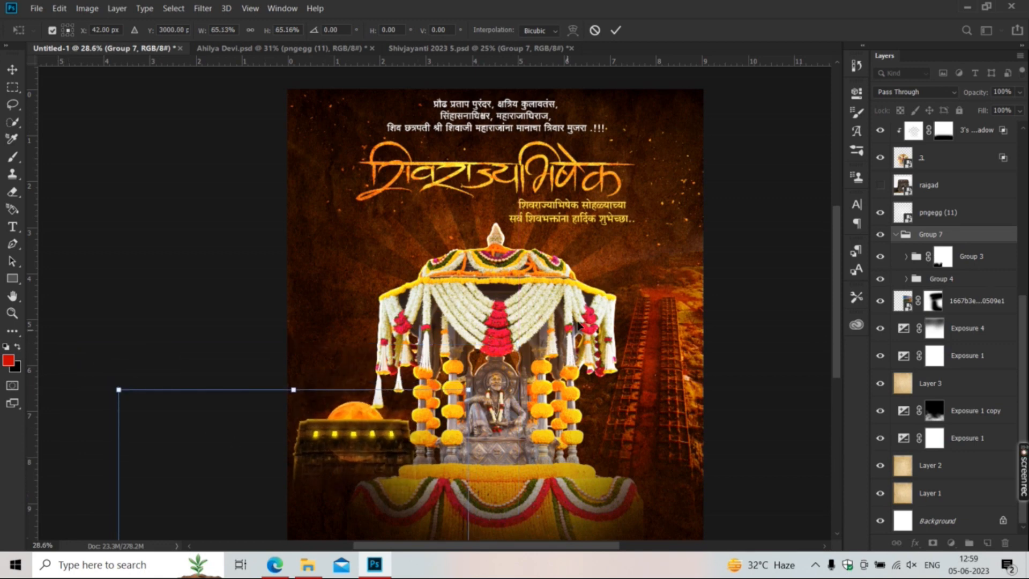
{"action": "left_click_drag", "start_coordinate": [323, 481], "coordinate": [630, 302]}
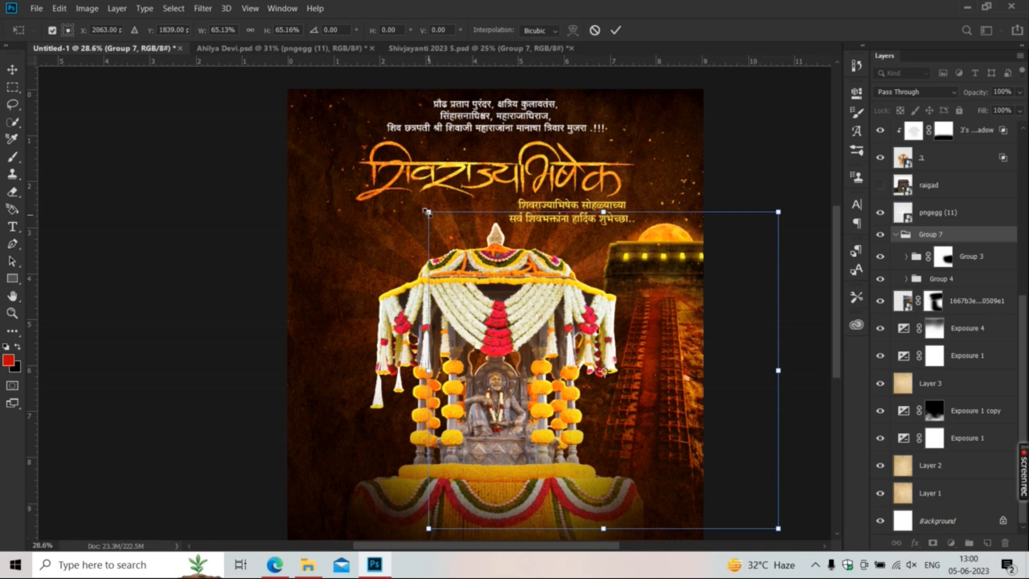
{"action": "left_click_drag", "start_coordinate": [428, 211], "coordinate": [486, 261]}
{"action": "left_click_drag", "start_coordinate": [549, 372], "coordinate": [552, 344]}
{"action": "key", "text": "Return"}
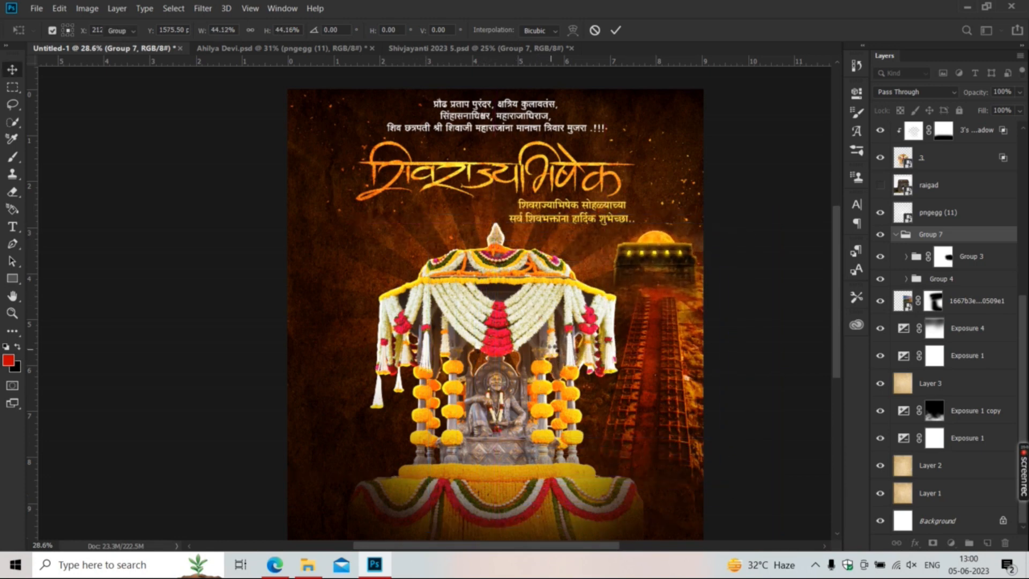
- Delete the layer mask of Group 3 inside Group 7 to reveal the whole fort gate
{"action": "right_click", "coordinate": [943, 257]}
{"action": "left_click", "coordinate": [935, 278]}
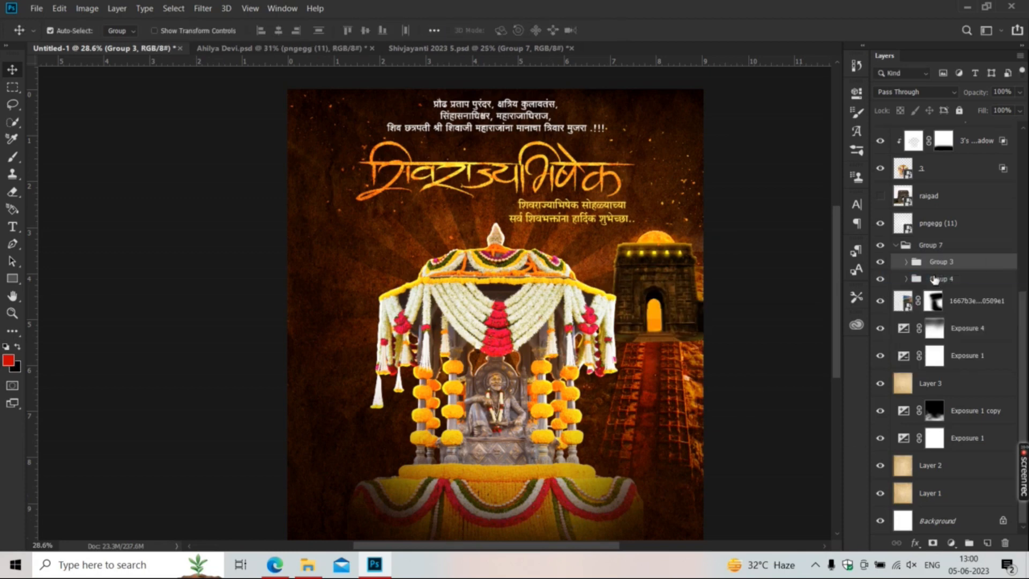
- Add a layer mask to Group 3 and erase the ground at the foot of the fort gate so it blends into the stairway
{"action": "left_click", "coordinate": [932, 542]}
{"action": "key", "text": "e"}
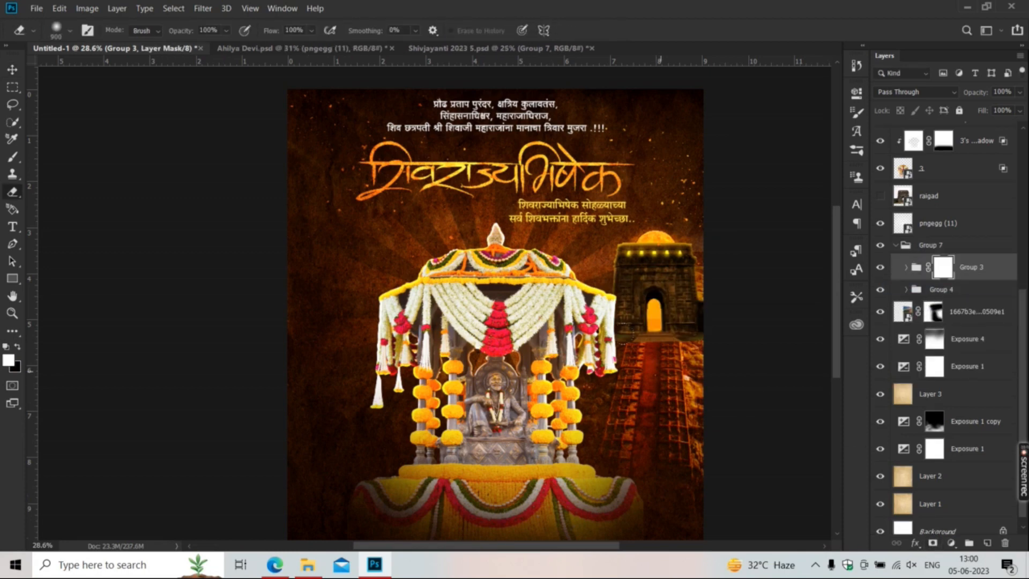
{"action": "left_click_drag", "start_coordinate": [715, 367], "coordinate": [584, 356]}
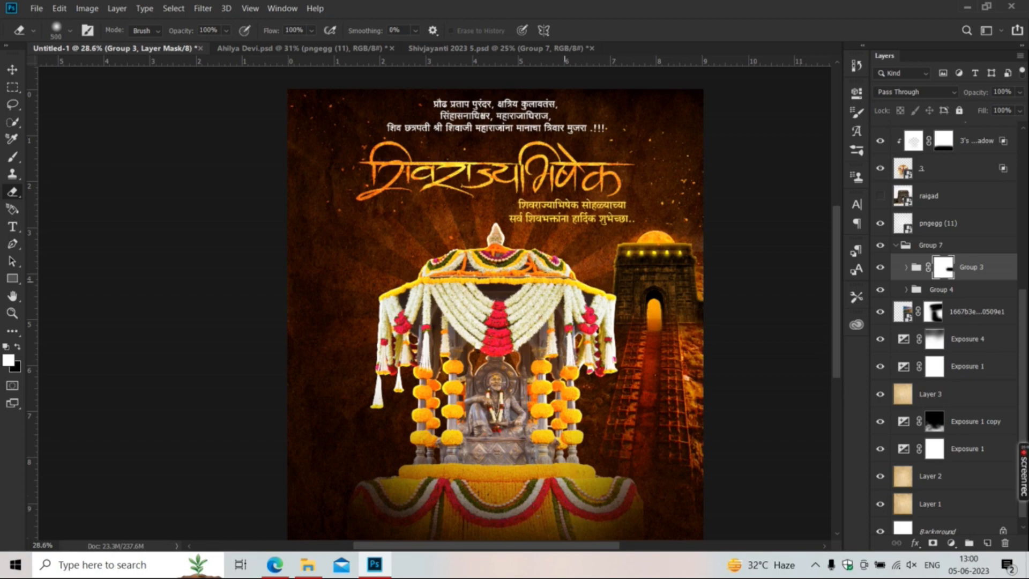
{"action": "key", "text": "v"}
- Rotate Group 7 by 0.17° and nudge the fort gate slightly upward above the stairway
{"action": "scroll", "coordinate": [662, 298], "scroll_direction": "up", "scroll_amount": 3}
{"action": "left_click", "coordinate": [930, 244]}
{"action": "key", "text": "ctrl+t"}
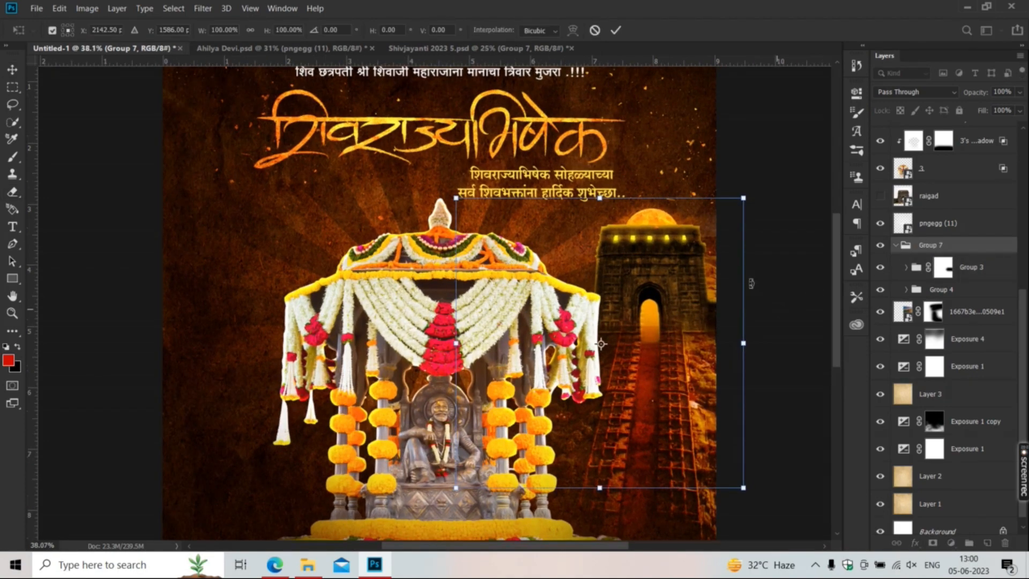
{"action": "left_click_drag", "start_coordinate": [636, 178], "coordinate": [635, 174]}
{"action": "key", "text": "Up"}
{"action": "key", "text": "Up"}
{"action": "key", "text": "Up"}
{"action": "key", "text": "Up"}
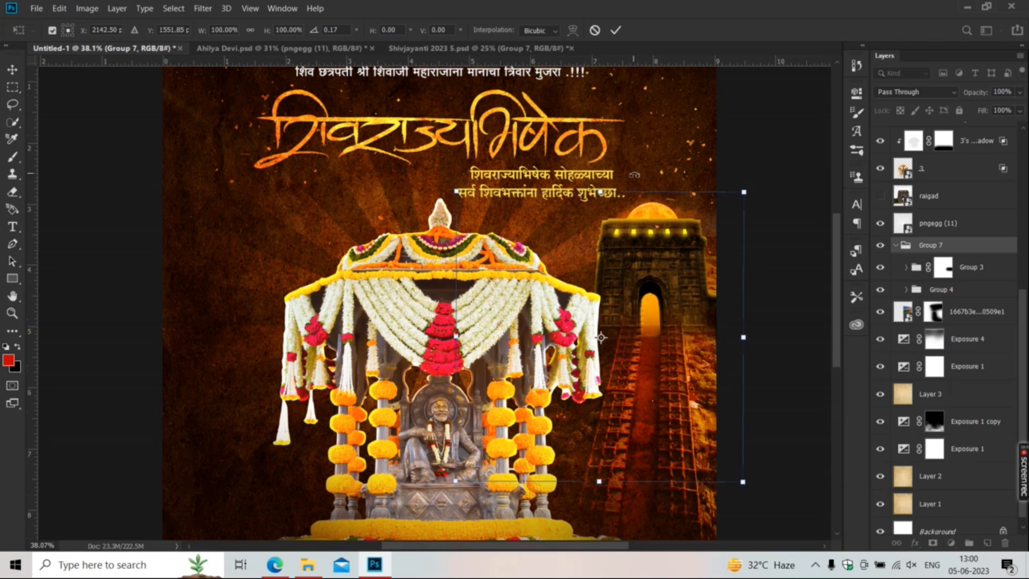
{"action": "key", "text": "Return"}
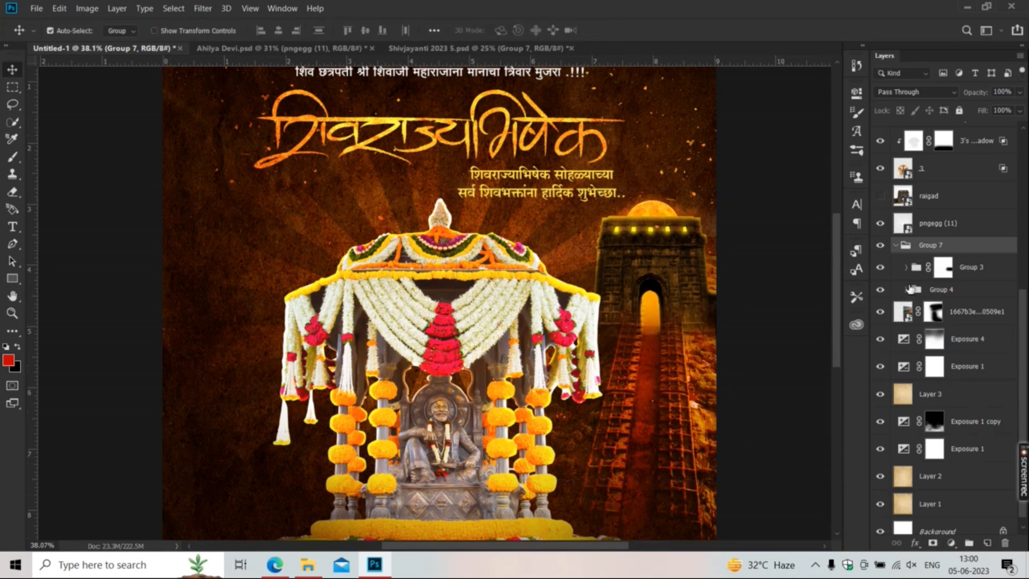
- Set auto-select to Layer and locate the layer of the orange glow in the gate's arch inside Group 3
{"action": "left_click", "coordinate": [906, 290]}
{"action": "left_click", "coordinate": [119, 31]}
{"action": "left_click", "coordinate": [118, 44]}
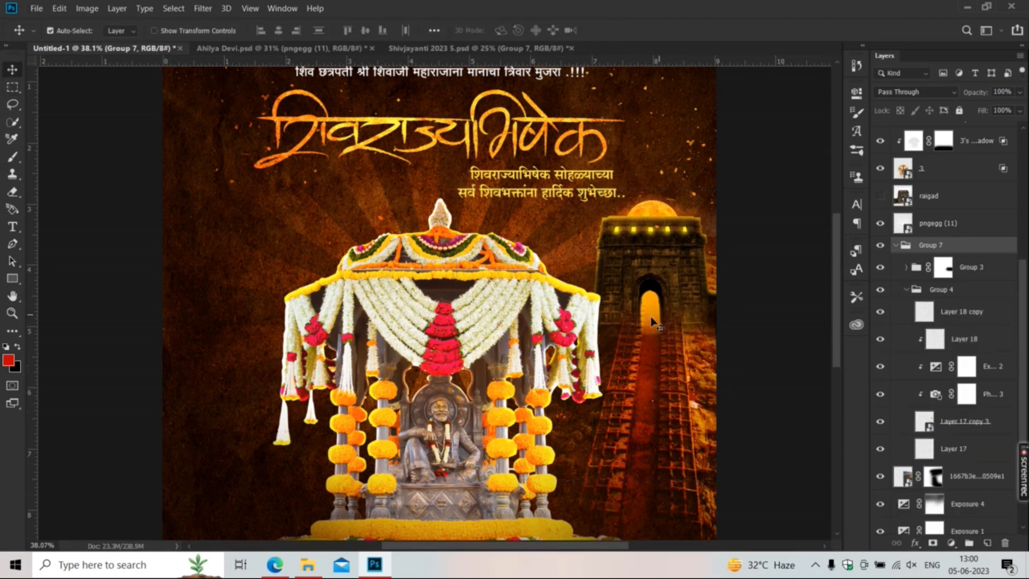
{"action": "left_click", "coordinate": [935, 222]}
{"action": "left_click", "coordinate": [881, 223]}
{"action": "left_click", "coordinate": [880, 223]}
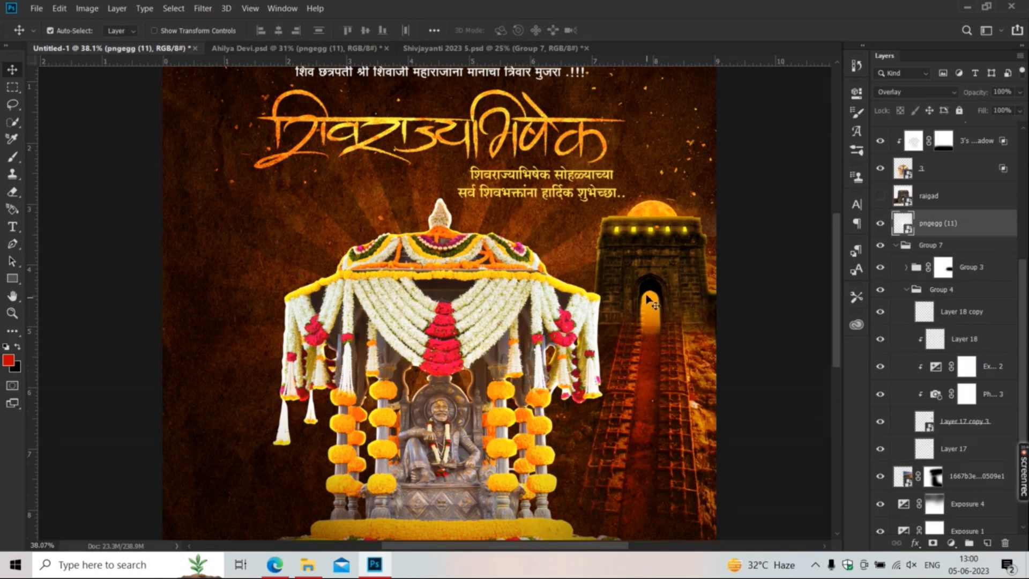
{"action": "left_click", "coordinate": [647, 332]}
{"action": "left_click", "coordinate": [880, 457]}
{"action": "left_click", "coordinate": [880, 457]}
{"action": "scroll", "coordinate": [963, 411], "scroll_direction": "down", "scroll_amount": 1}
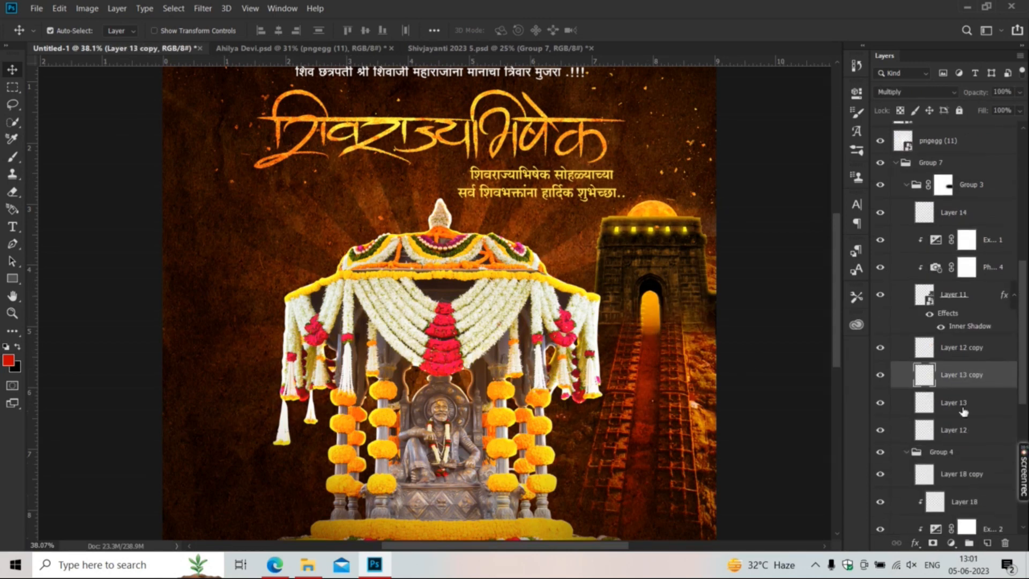
- Group the four layers from Layer 12 copy to Layer 12, add a mask to the group and erase the lower end of the arch glow
{"action": "left_click", "coordinate": [959, 429]}
{"action": "left_click", "coordinate": [946, 358], "text": "shift"}
{"action": "key", "text": "ctrl+g"}
{"action": "left_click", "coordinate": [932, 542]}
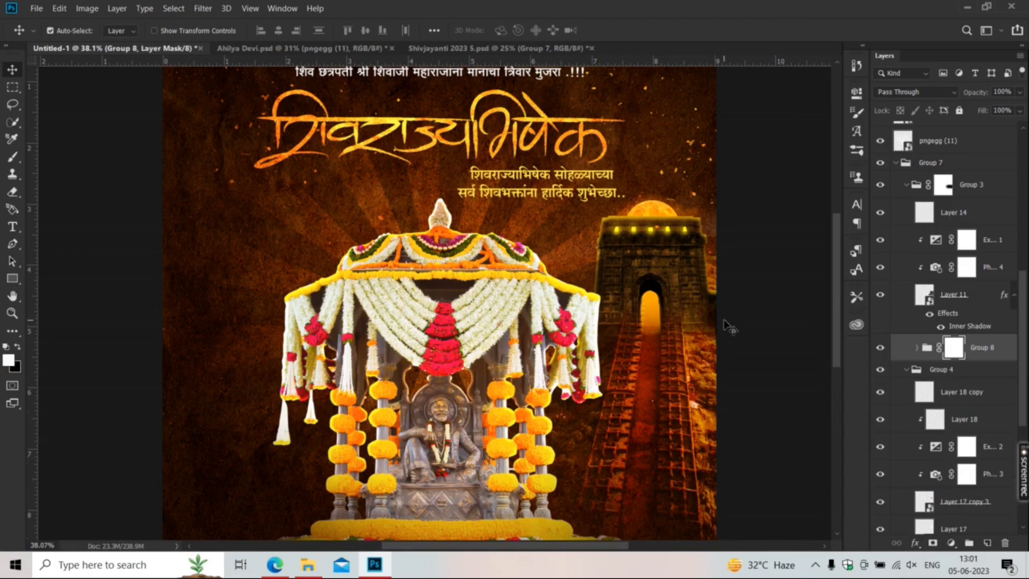
{"action": "key", "text": "e"}
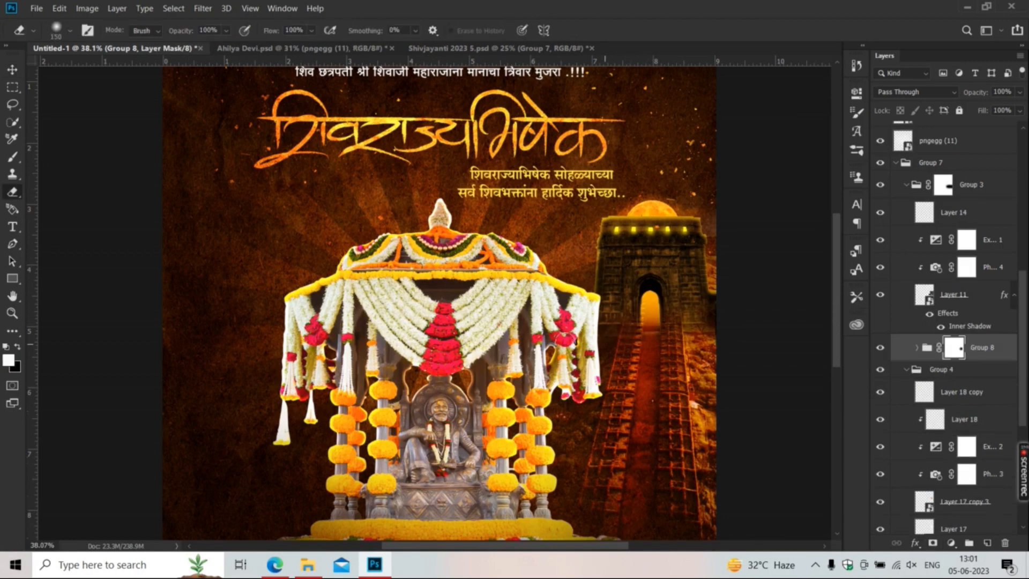
{"action": "scroll", "coordinate": [637, 227], "scroll_direction": "down", "scroll_amount": 5}
{"action": "key", "text": "v"}
{"action": "scroll", "coordinate": [606, 217], "scroll_direction": "up", "scroll_amount": 8}
{"action": "scroll", "coordinate": [597, 223], "scroll_direction": "down", "scroll_amount": 8}
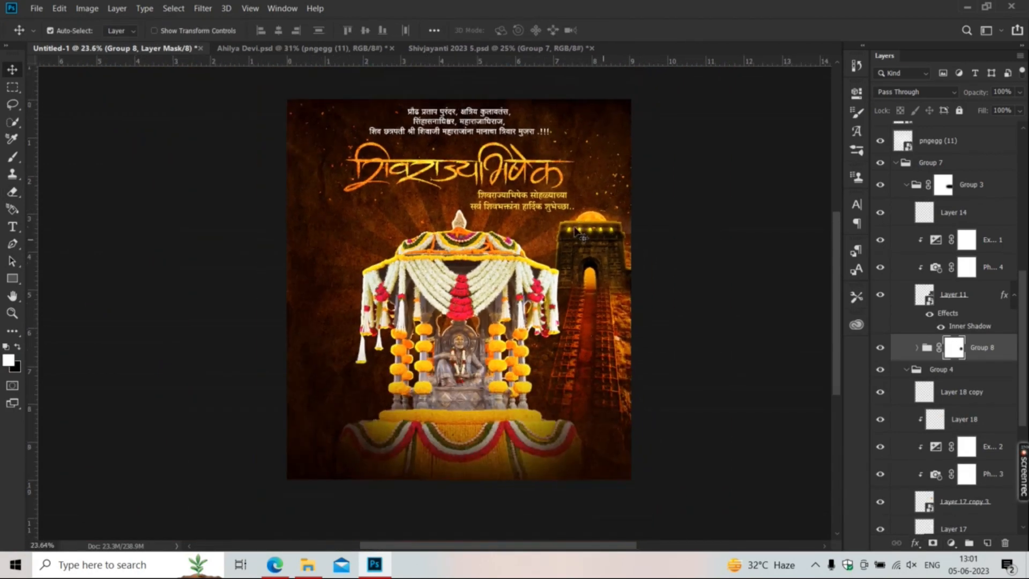
{"action": "scroll", "coordinate": [576, 231], "scroll_direction": "up", "scroll_amount": 3}
{"action": "left_click", "coordinate": [954, 294]}
{"action": "left_click", "coordinate": [914, 92]}
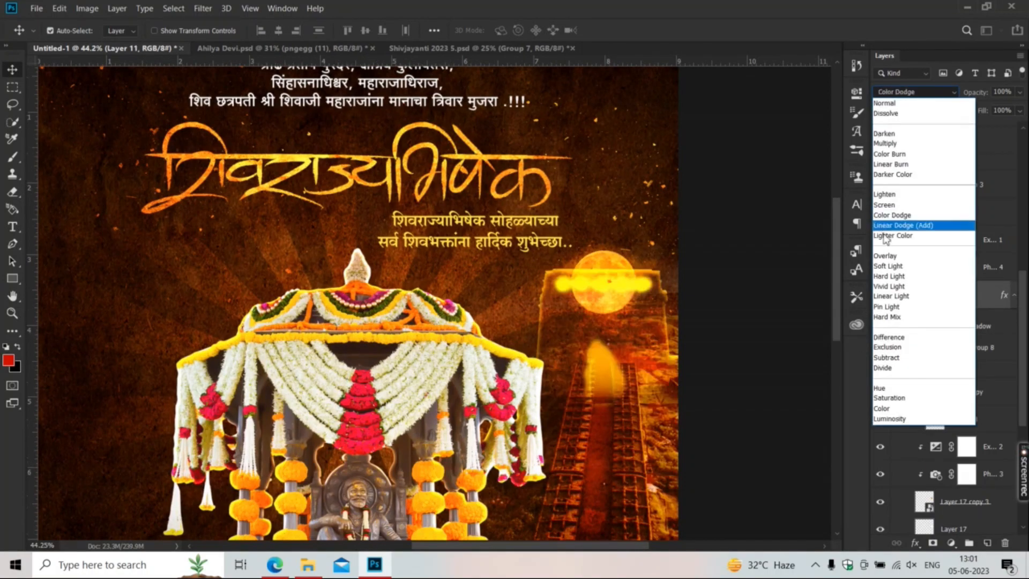
{"action": "left_click", "coordinate": [812, 270]}
{"action": "scroll", "coordinate": [812, 271], "scroll_direction": "down", "scroll_amount": 2}
- Place the red flowing cloth image pngegg (38) from the Downloads folder as an embedded object in the banner
{"action": "left_click", "coordinate": [36, 8]}
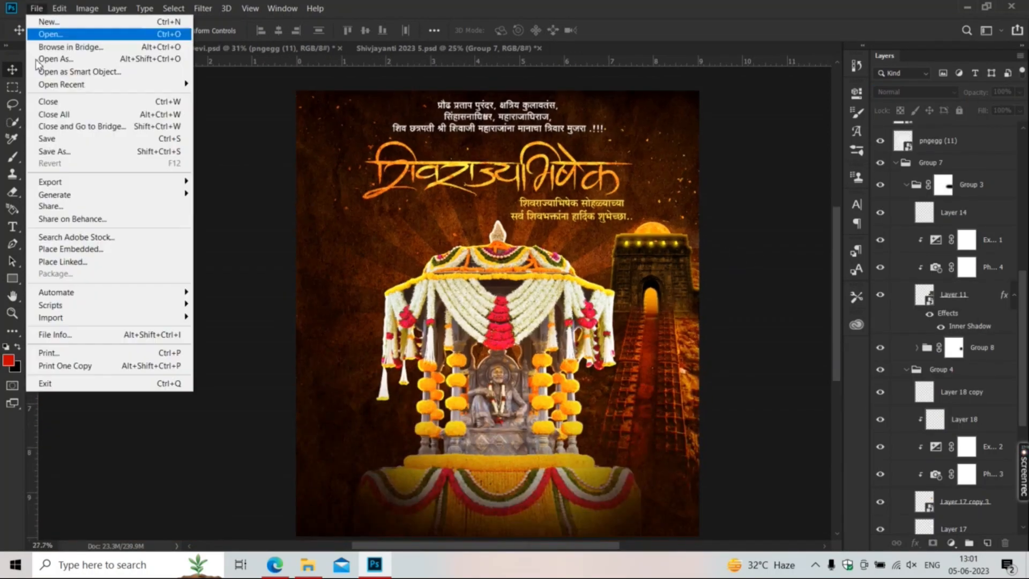
{"action": "left_click", "coordinate": [70, 249]}
{"action": "left_click", "coordinate": [59, 322]}
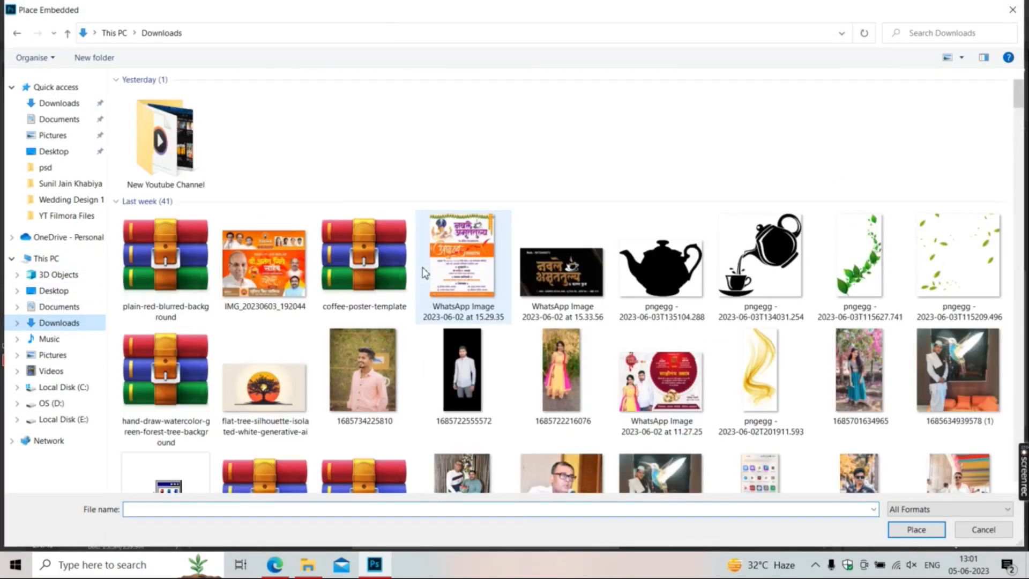
{"action": "scroll", "coordinate": [424, 274], "scroll_direction": "down", "scroll_amount": 15}
{"action": "scroll", "coordinate": [621, 404], "scroll_direction": "up", "scroll_amount": 8}
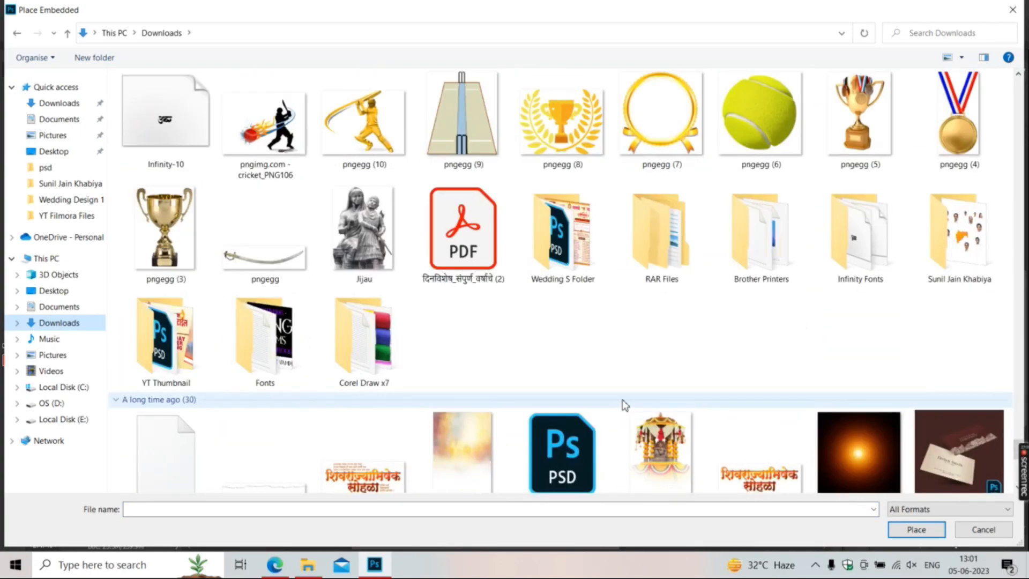
{"action": "scroll", "coordinate": [636, 332], "scroll_direction": "up", "scroll_amount": 10}
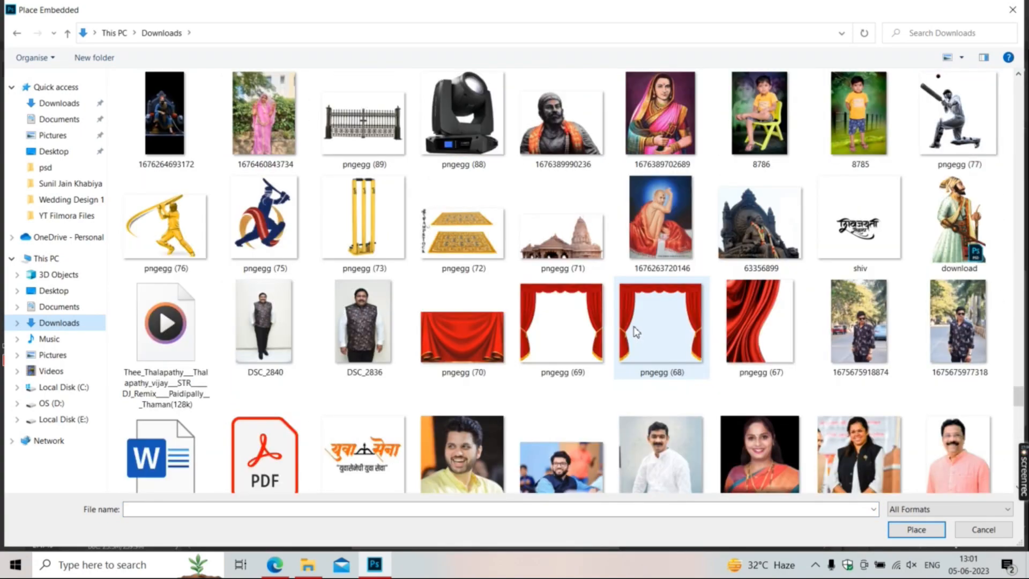
{"action": "scroll", "coordinate": [634, 328], "scroll_direction": "up", "scroll_amount": 15}
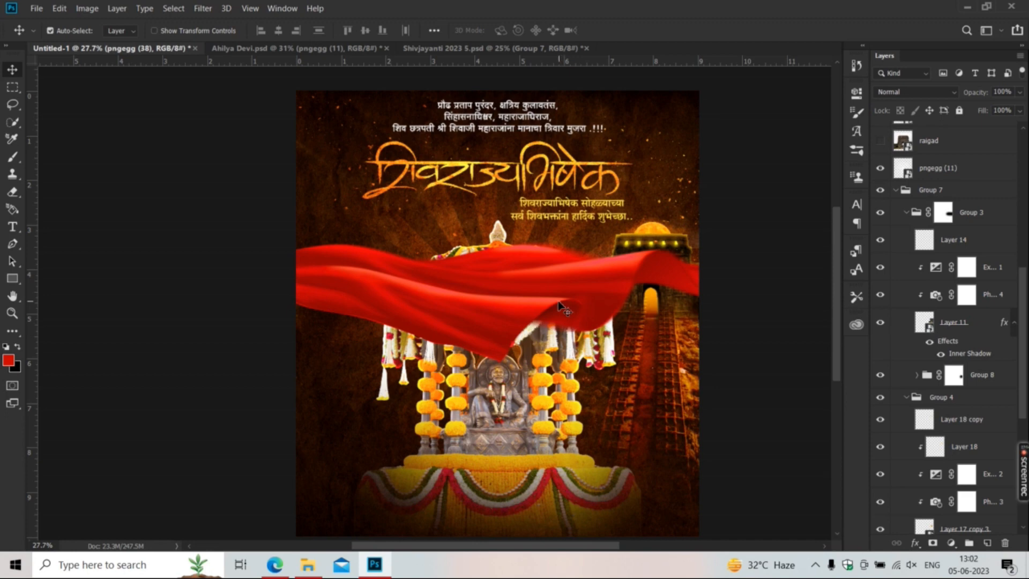
- Scale the red cloth to 18% and place it at the banner's left edge just below the Marathi title
{"action": "key", "text": "ctrl+t"}
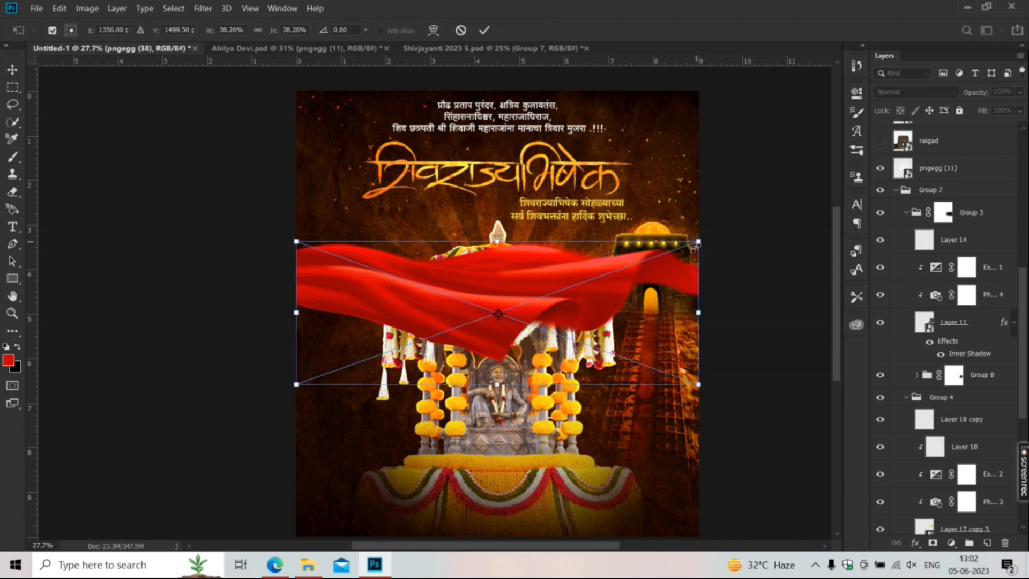
{"action": "left_click_drag", "start_coordinate": [699, 239], "coordinate": [485, 317]}
{"action": "left_click_drag", "start_coordinate": [318, 363], "coordinate": [337, 276]}
{"action": "scroll", "coordinate": [357, 201], "scroll_direction": "up", "scroll_amount": 5}
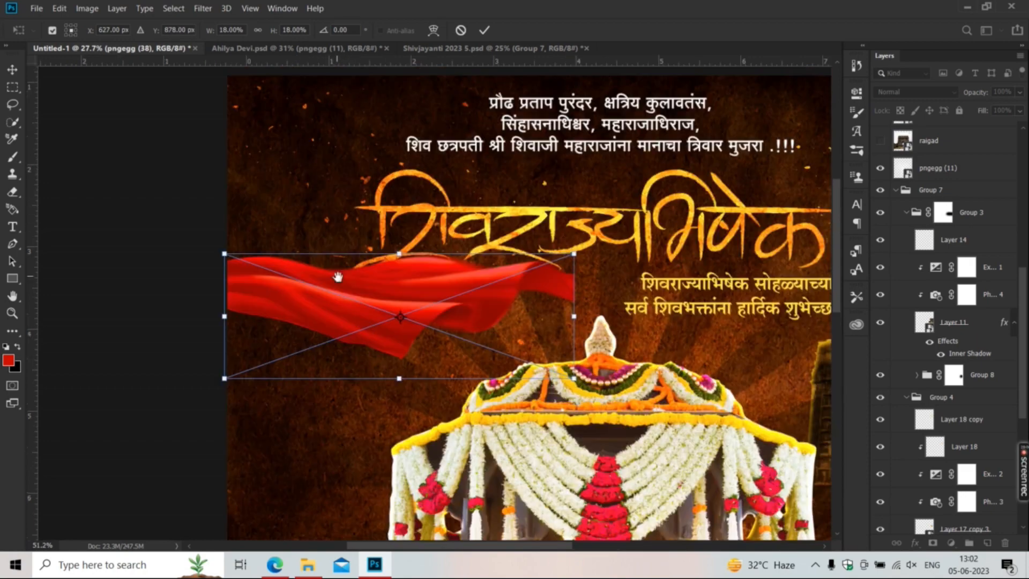
{"action": "key", "text": "Return"}
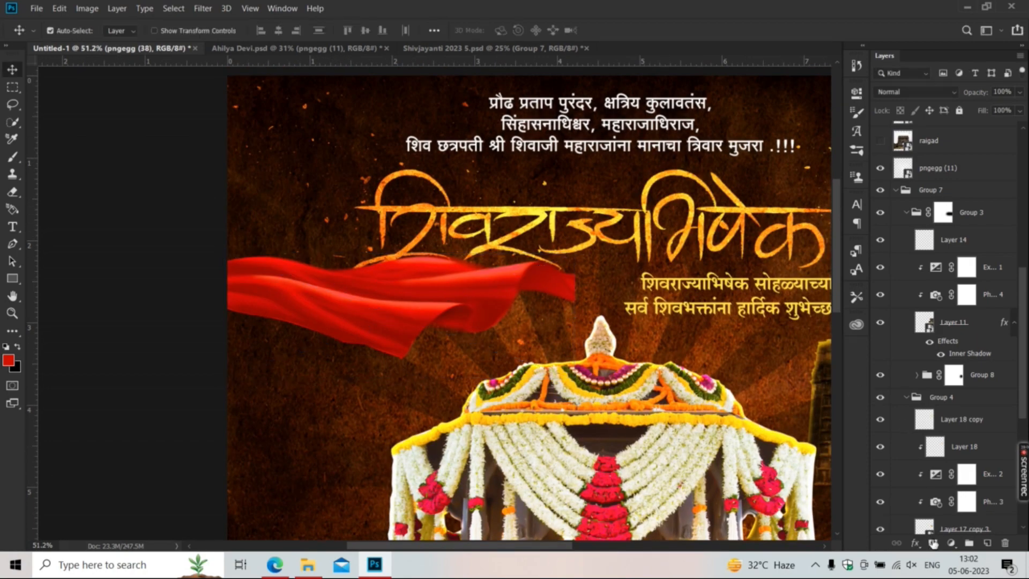
- Add a layer mask to the red cloth and softly erase its free end near the title
{"action": "scroll", "coordinate": [549, 289], "scroll_direction": "up", "scroll_amount": 5}
{"action": "key", "text": "e"}
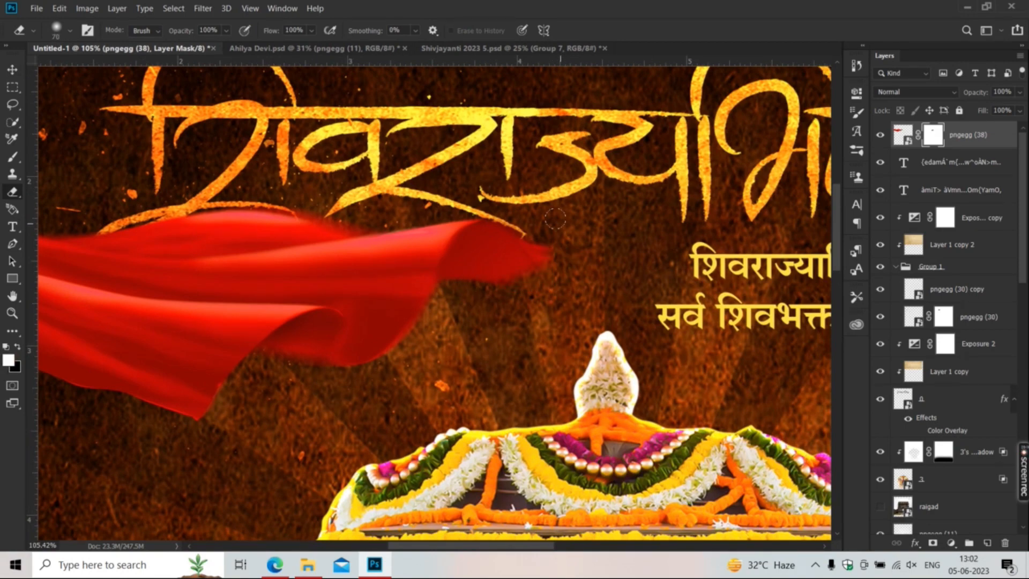
{"action": "scroll", "coordinate": [555, 218], "scroll_direction": "down", "scroll_amount": 3}
{"action": "key", "text": "v"}
- Enlarge the red cloth a little and move it between the title and the pavilion roof at the banner's left edge
{"action": "key", "text": "ctrl+t"}
{"action": "left_click_drag", "start_coordinate": [545, 271], "coordinate": [613, 266]}
{"action": "key", "text": "Return"}
{"action": "scroll", "coordinate": [434, 250], "scroll_direction": "down", "scroll_amount": 2}
{"action": "left_click_drag", "start_coordinate": [434, 252], "coordinate": [410, 312]}
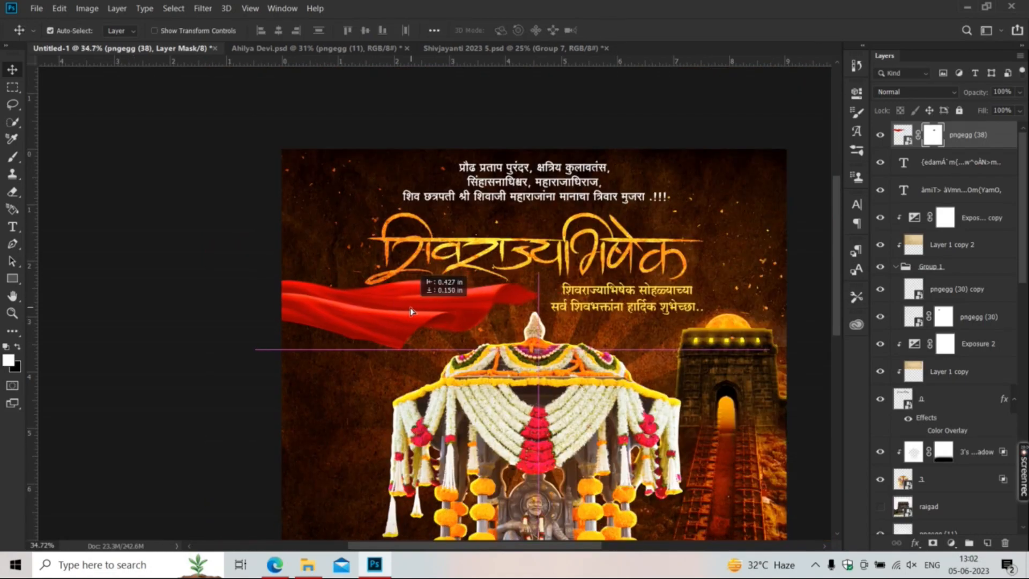
- Scale the red cloth down to about 63% and settle it against the banner's left edge under the title's first letters
{"action": "key", "text": "ctrl+t"}
{"action": "left_click_drag", "start_coordinate": [538, 349], "coordinate": [435, 323]}
{"action": "key", "text": "Return"}
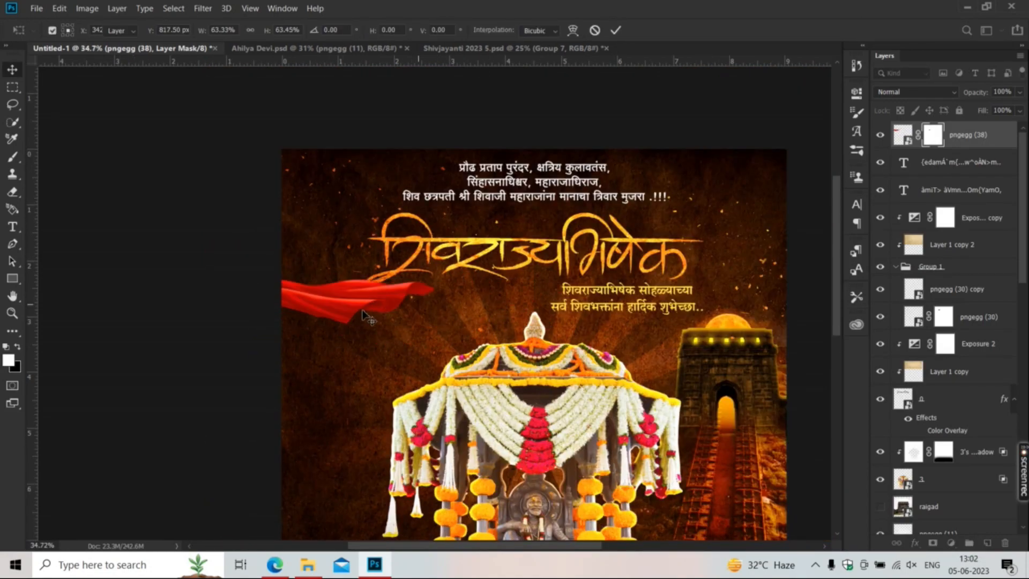
{"action": "mouse_move", "coordinate": [362, 311]}
{"action": "left_mouse_down"}
{"action": "mouse_move", "coordinate": [339, 289]}
{"action": "mouse_move", "coordinate": [379, 309]}
{"action": "mouse_move", "coordinate": [536, 219]}
{"action": "mouse_move", "coordinate": [530, 276]}
{"action": "mouse_move", "coordinate": [378, 307]}
{"action": "left_mouse_up"}
{"action": "scroll", "coordinate": [355, 274], "scroll_direction": "up", "scroll_amount": 2}
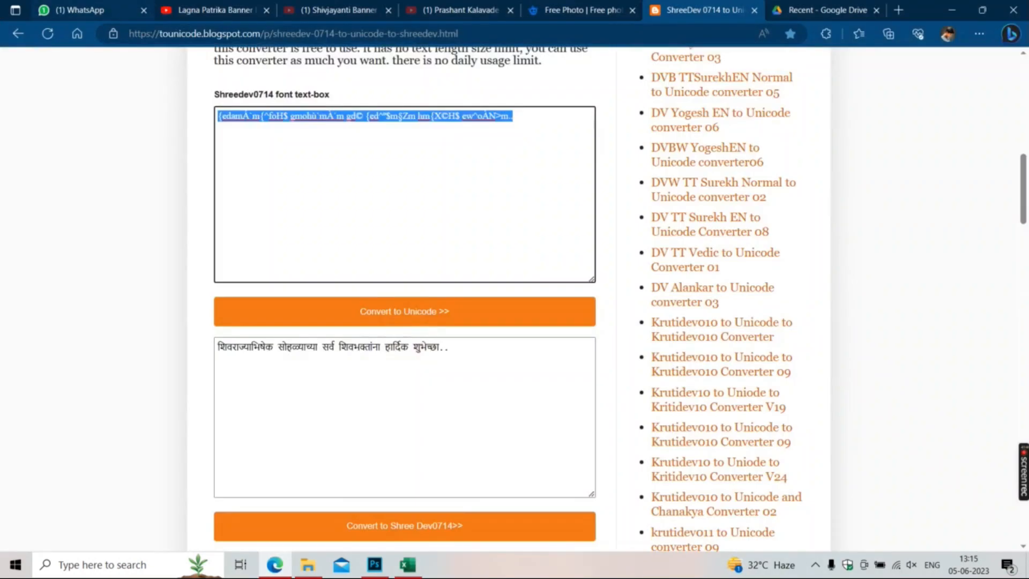
- Switch to Freepik in the browser and search for "red cloth"
{"action": "left_click", "coordinate": [581, 9]}
{"action": "left_click", "coordinate": [15, 88]}
{"action": "left_click_drag", "start_coordinate": [295, 70], "coordinate": [217, 74]}
{"action": "key", "text": "BackSpace"}
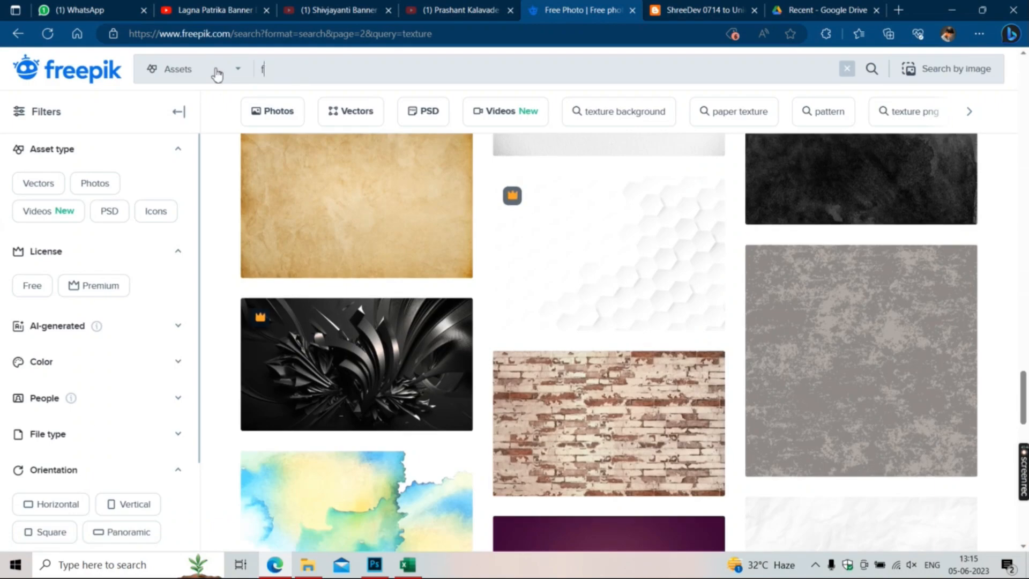
{"action": "type", "text": "flag"}
{"action": "key", "text": "BackSpace"}
{"action": "key", "text": "BackSpace"}
{"action": "key", "text": "BackSpace"}
{"action": "key", "text": "BackSpace"}
{"action": "type", "text": "red cloth"}
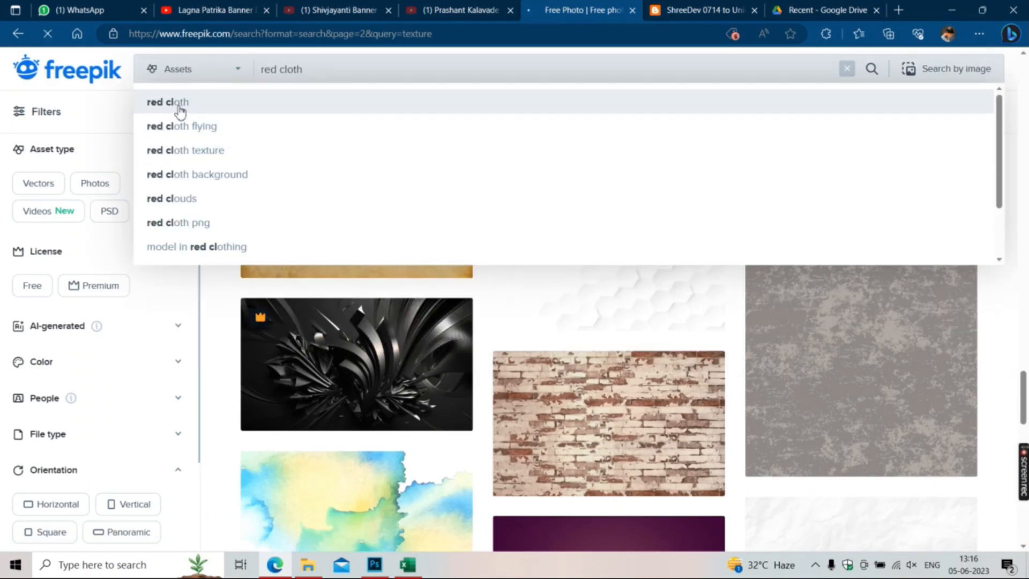
{"action": "left_click", "coordinate": [179, 111]}
- Find a long flowing red cloth on a checkered background in the results, copy its image and return to Photoshop
{"action": "scroll", "coordinate": [434, 249], "scroll_direction": "down", "scroll_amount": 12}
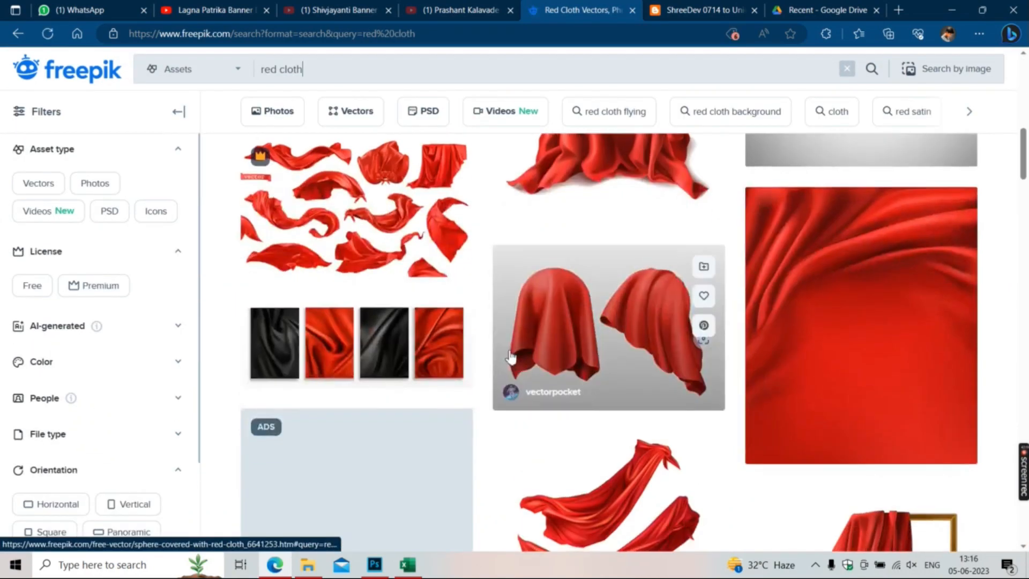
{"action": "scroll", "coordinate": [434, 249], "scroll_direction": "down", "scroll_amount": 15}
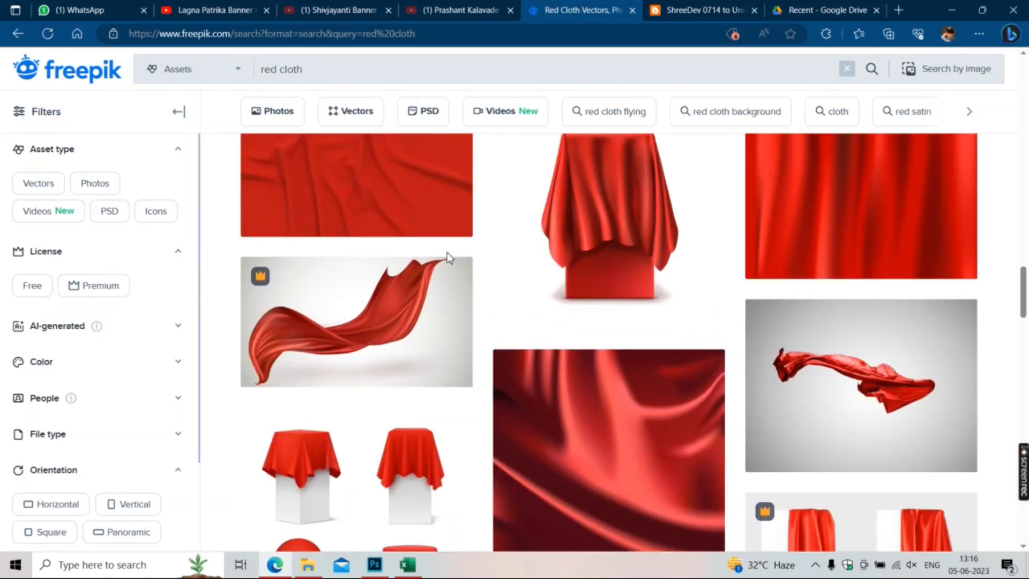
{"action": "scroll", "coordinate": [451, 256], "scroll_direction": "down", "scroll_amount": 4}
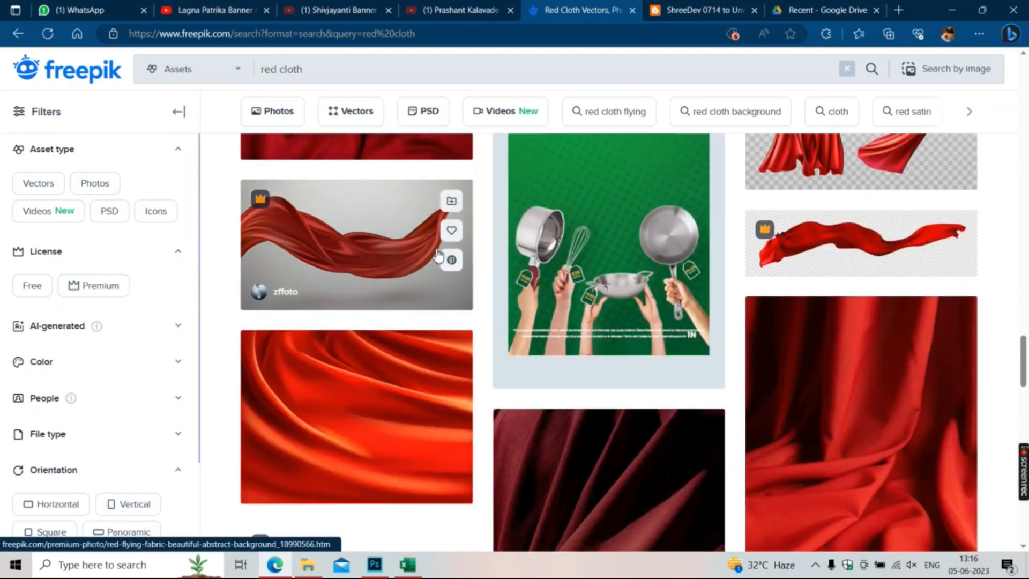
{"action": "left_click", "coordinate": [374, 211]}
{"action": "right_click", "coordinate": [369, 210]}
{"action": "left_click", "coordinate": [417, 262]}
{"action": "left_click", "coordinate": [374, 565]}
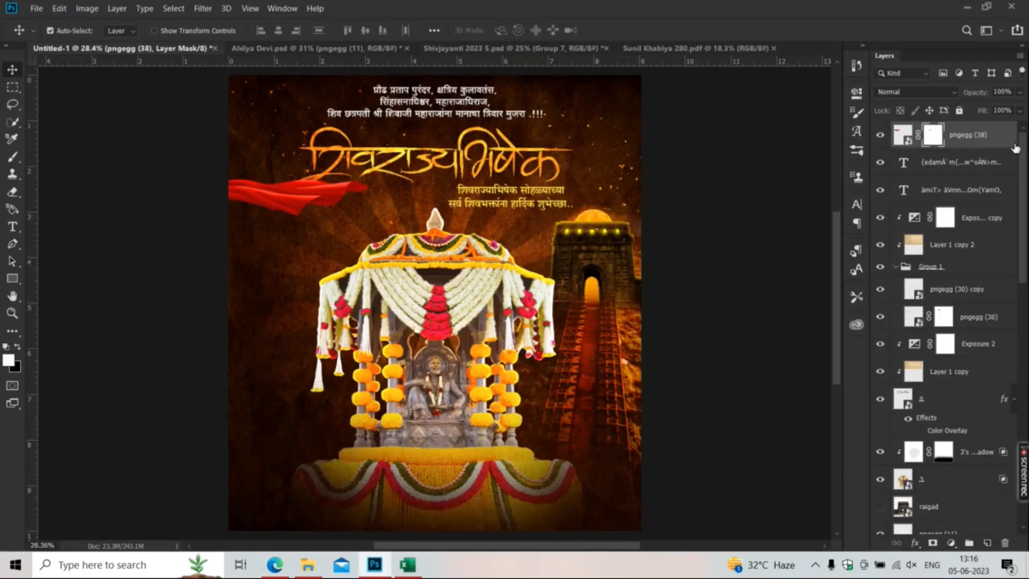
- Paste the copied red cloth image into the banner and enlarge it to about 181%
{"action": "key", "text": "ctrl+v"}
{"action": "key", "text": "ctrl+t"}
{"action": "left_click_drag", "start_coordinate": [325, 273], "coordinate": [245, 240]}
{"action": "key", "text": "Return"}
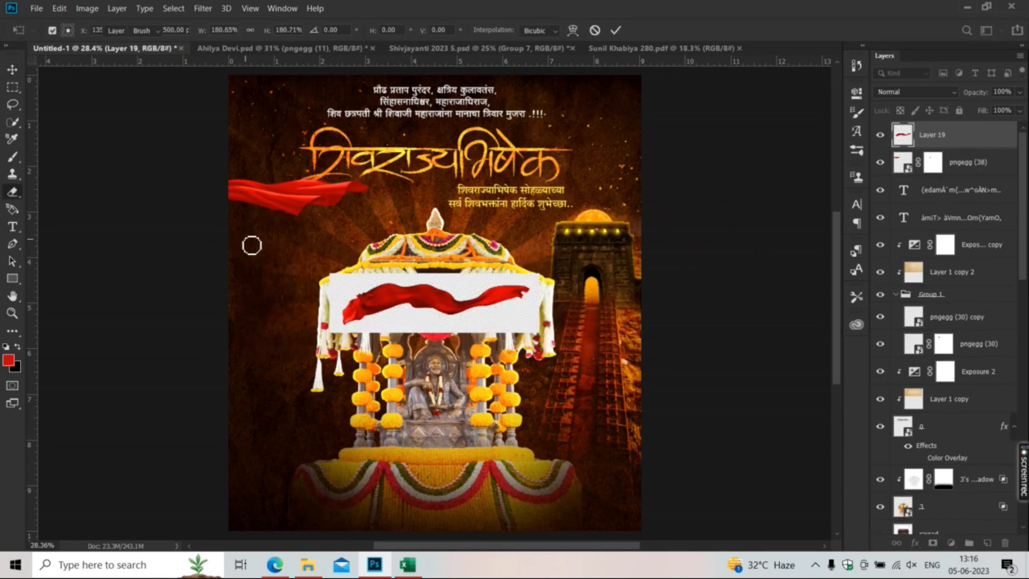
- Try to remove the cloth image's checkered background with the Magic Eraser tool, and delete the pasted layer
{"action": "right_click", "coordinate": [13, 192]}
{"action": "left_click", "coordinate": [52, 219]}
{"action": "left_click", "coordinate": [275, 270]}
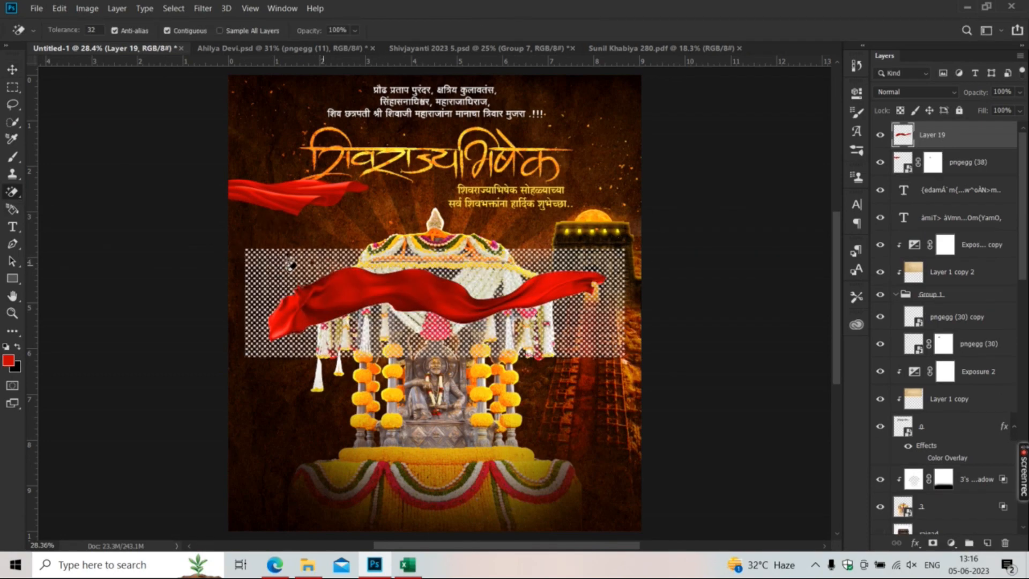
{"action": "key", "text": "Delete"}
- Paste the copied red cloth image again and enlarge it to nearly the banner's full width
{"action": "key", "text": "ctrl+v"}
{"action": "key", "text": "ctrl+t"}
{"action": "left_click_drag", "start_coordinate": [317, 270], "coordinate": [236, 247]}
{"action": "key", "text": "Return"}
- Isolate the red cloth with Select Subject onto its own layer and delete the original pasted layer
{"action": "key", "text": "w"}
{"action": "left_click", "coordinate": [303, 29]}
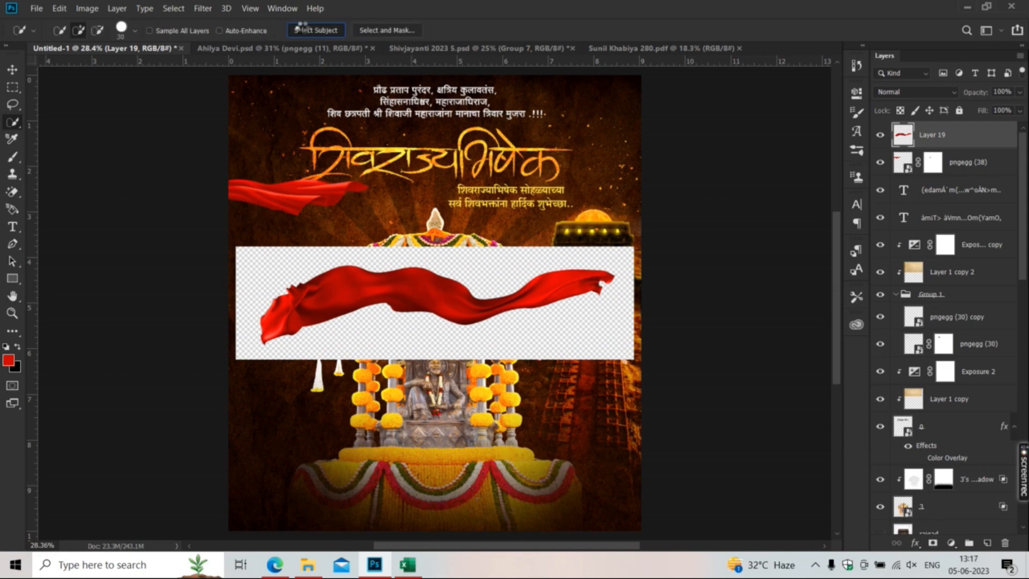
{"action": "key", "text": "ctrl+j"}
{"action": "left_click", "coordinate": [936, 172]}
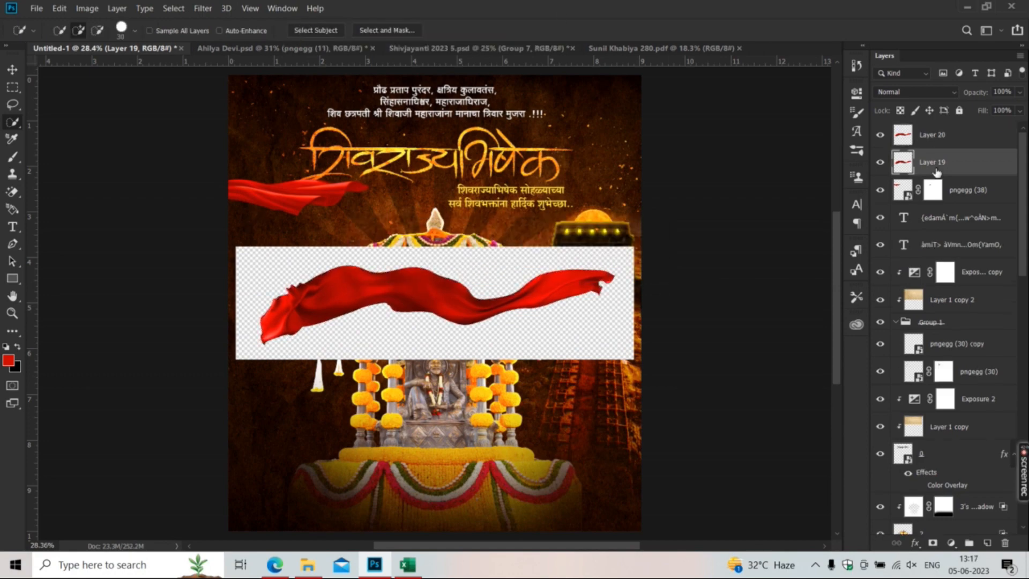
{"action": "key", "text": "Delete"}
- Convert the cut-out cloth layer to a smart object and move it to the banner's lower right corner
{"action": "right_click", "coordinate": [944, 143]}
{"action": "left_click", "coordinate": [800, 168]}
{"action": "key", "text": "v"}
{"action": "left_click_drag", "start_coordinate": [437, 283], "coordinate": [556, 504]}
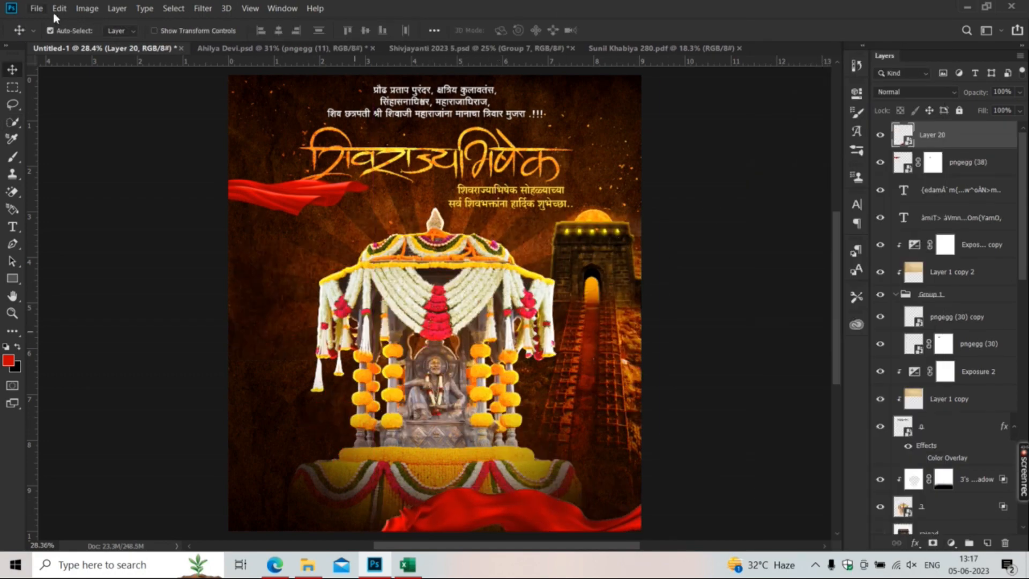
- Apply a Gaussian Blur smart filter with a 12.5-pixel radius to the red cloth at the banner's lower edge
{"action": "left_click", "coordinate": [203, 8]}
{"action": "left_click", "coordinate": [391, 200]}
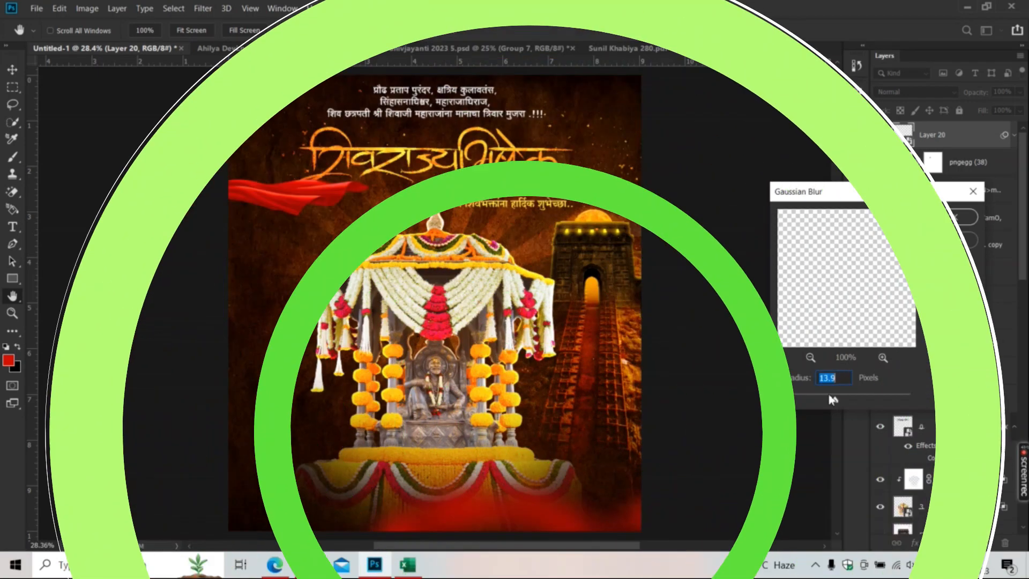
{"action": "left_click", "coordinate": [832, 399]}
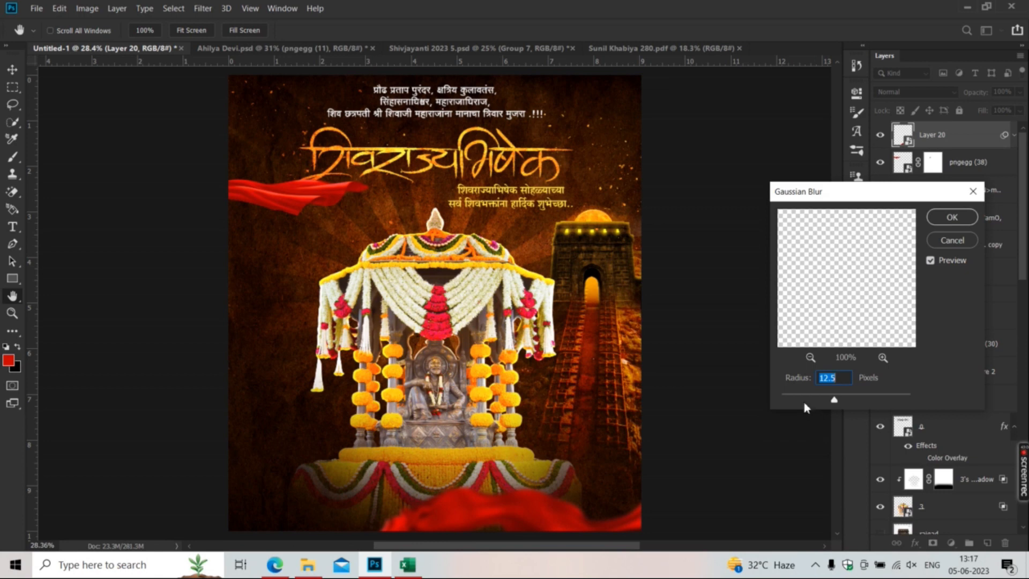
{"action": "left_click", "coordinate": [952, 217]}
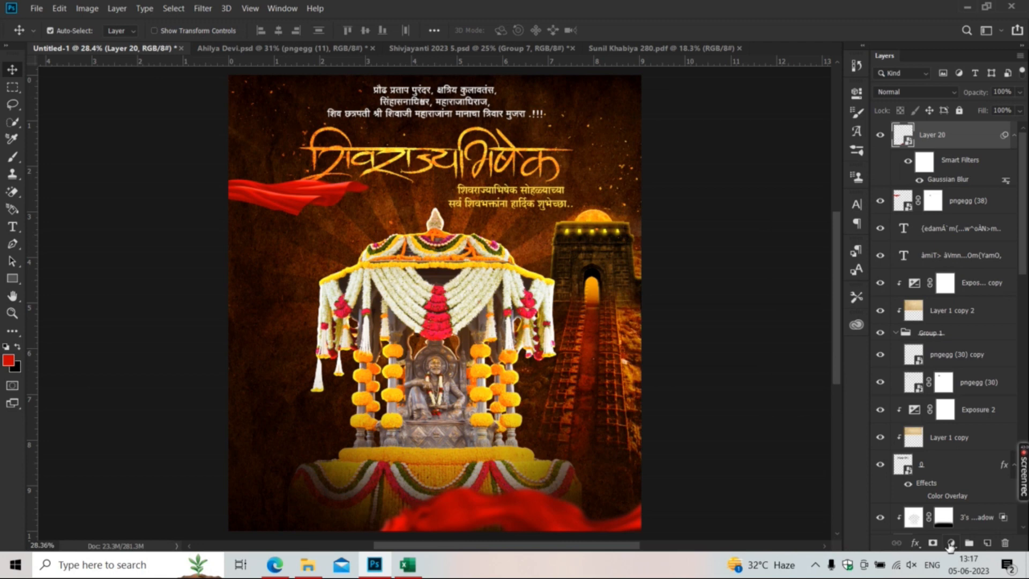
- Add a Hue/Saturation adjustment clipped to the lower cloth and shift its hue to +7
{"action": "left_click", "coordinate": [950, 543]}
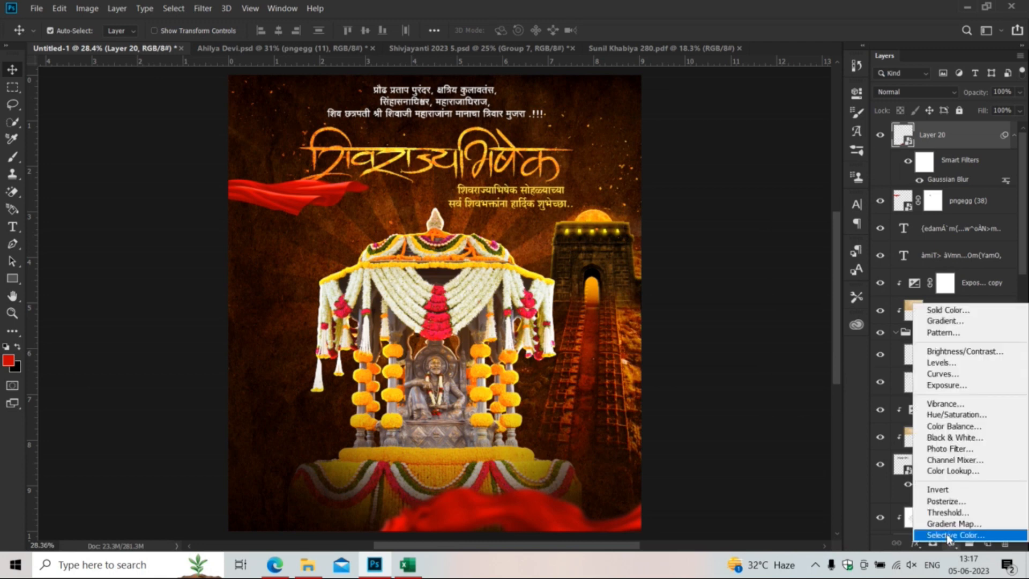
{"action": "left_click", "coordinate": [956, 414]}
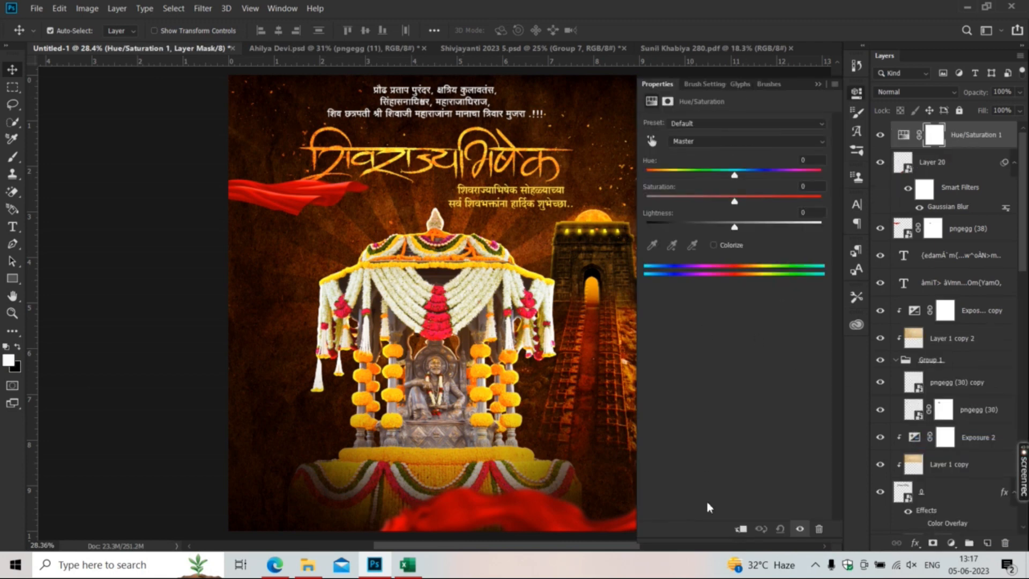
{"action": "left_click", "coordinate": [741, 529]}
{"action": "mouse_move", "coordinate": [731, 177]}
{"action": "left_mouse_down"}
{"action": "mouse_move", "coordinate": [648, 175]}
{"action": "mouse_move", "coordinate": [757, 181]}
{"action": "mouse_move", "coordinate": [745, 181]}
{"action": "left_mouse_up"}
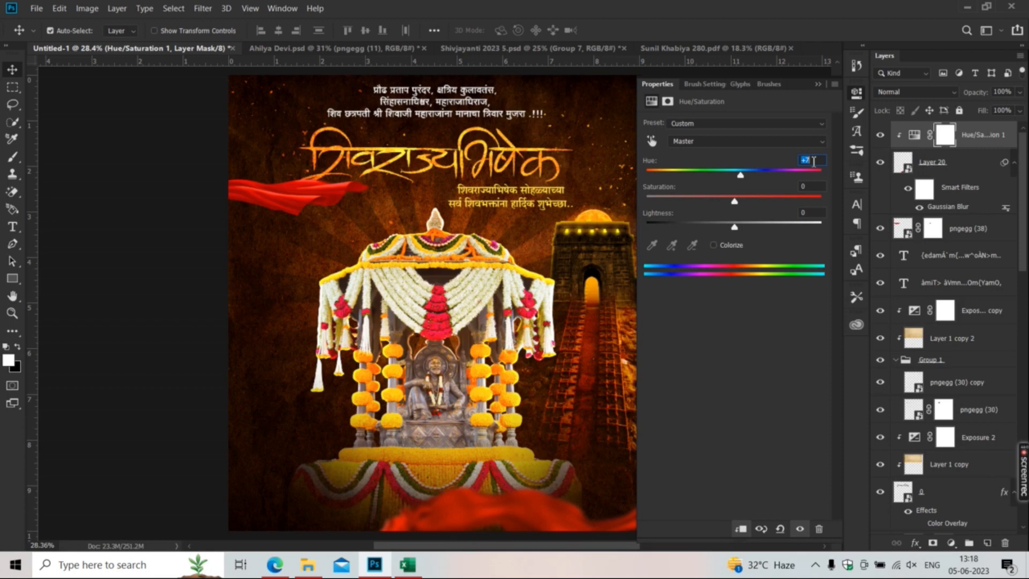
{"action": "left_click", "coordinate": [820, 85]}
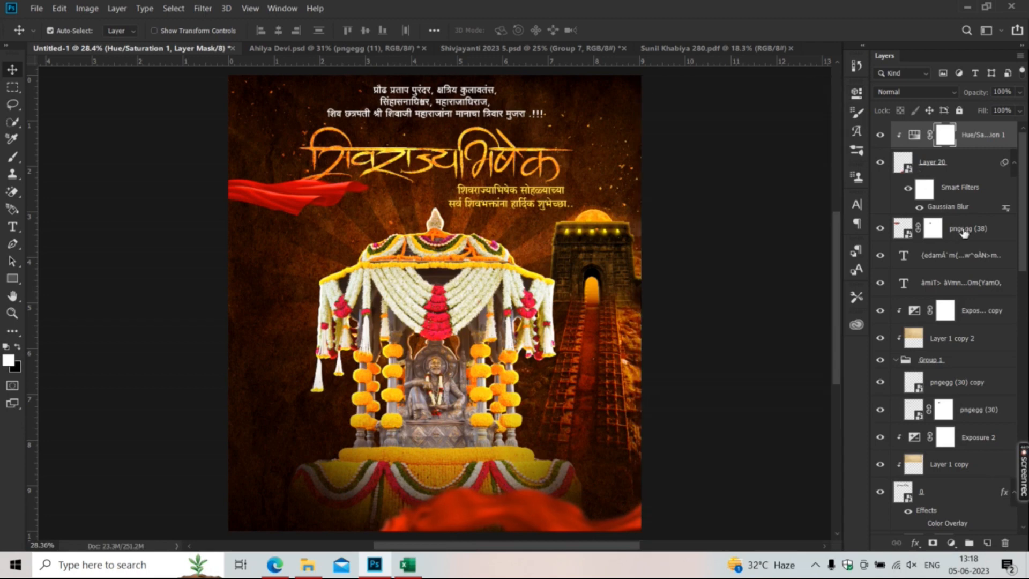
- Duplicate the Hue/Saturation adjustment above the upper red cloth layer and clip it to that cloth
{"action": "left_click_drag", "start_coordinate": [950, 146], "coordinate": [884, 233]}
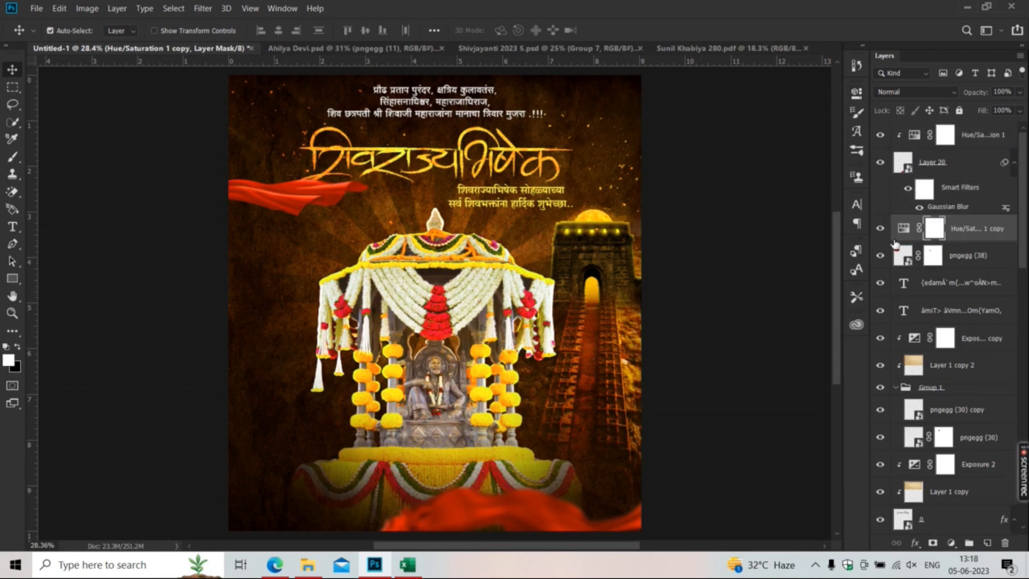
{"action": "left_click", "coordinate": [744, 532]}
{"action": "left_click", "coordinate": [821, 83]}
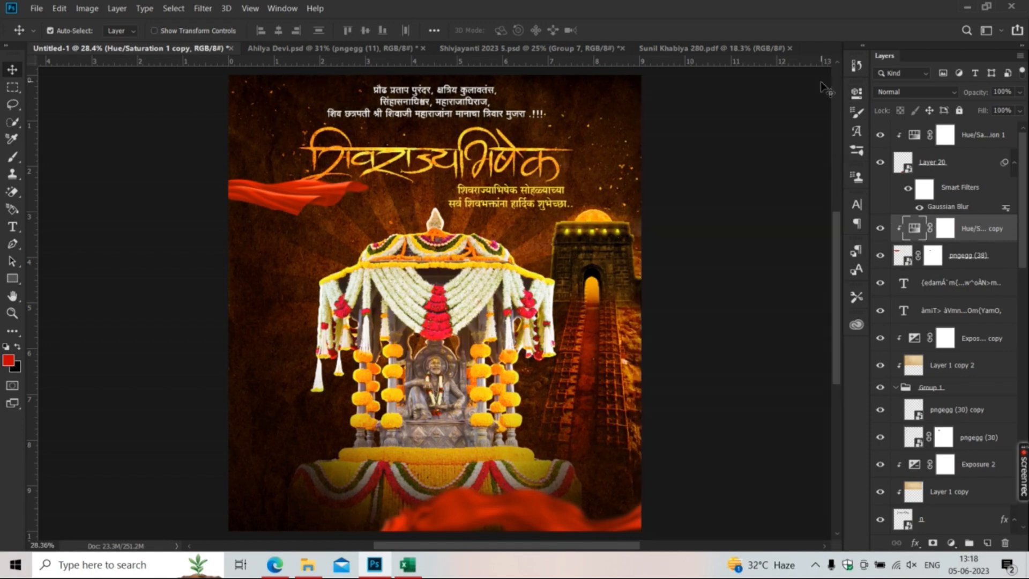
- Scale up the golden शिवराज्याभिषेक title slightly about its centre
{"action": "scroll", "coordinate": [384, 127], "scroll_direction": "up", "scroll_amount": 4}
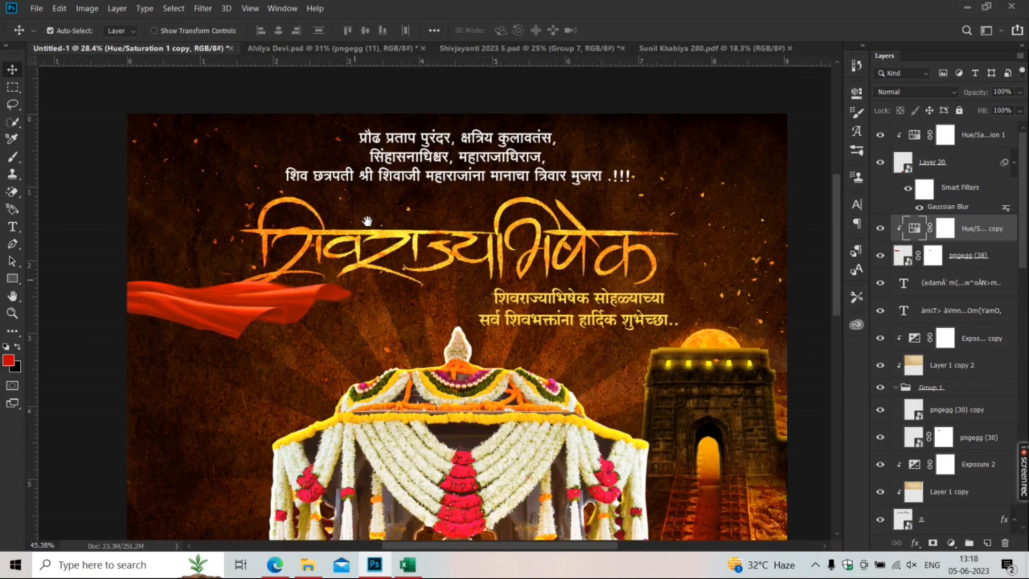
{"action": "left_click", "coordinate": [959, 491]}
{"action": "scroll", "coordinate": [959, 492], "scroll_direction": "down", "scroll_amount": 2}
{"action": "left_click", "coordinate": [943, 465]}
{"action": "key", "text": "ctrl+t"}
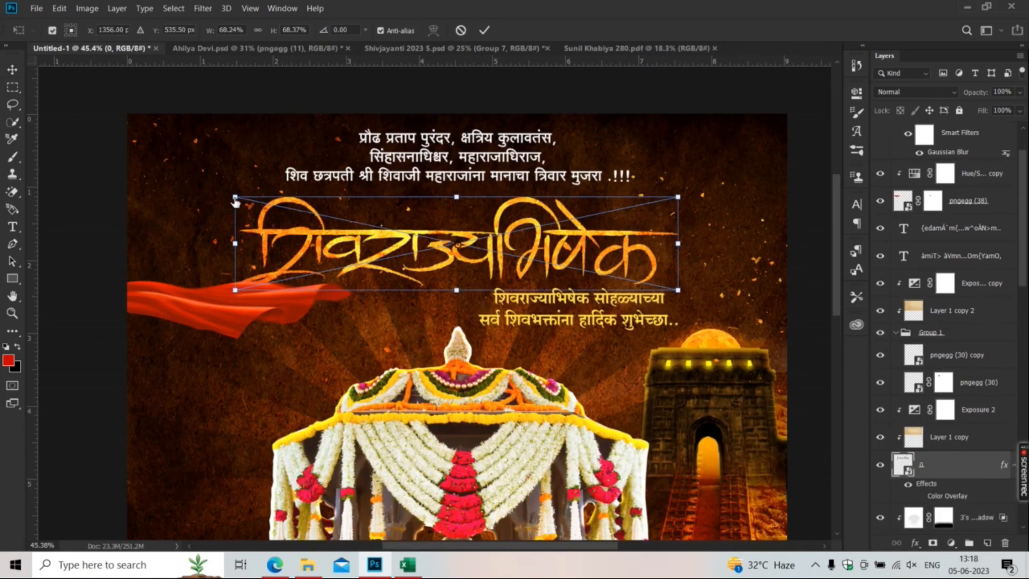
{"action": "left_click_drag", "start_coordinate": [239, 199], "coordinate": [216, 196]}
{"action": "key", "text": "Return"}
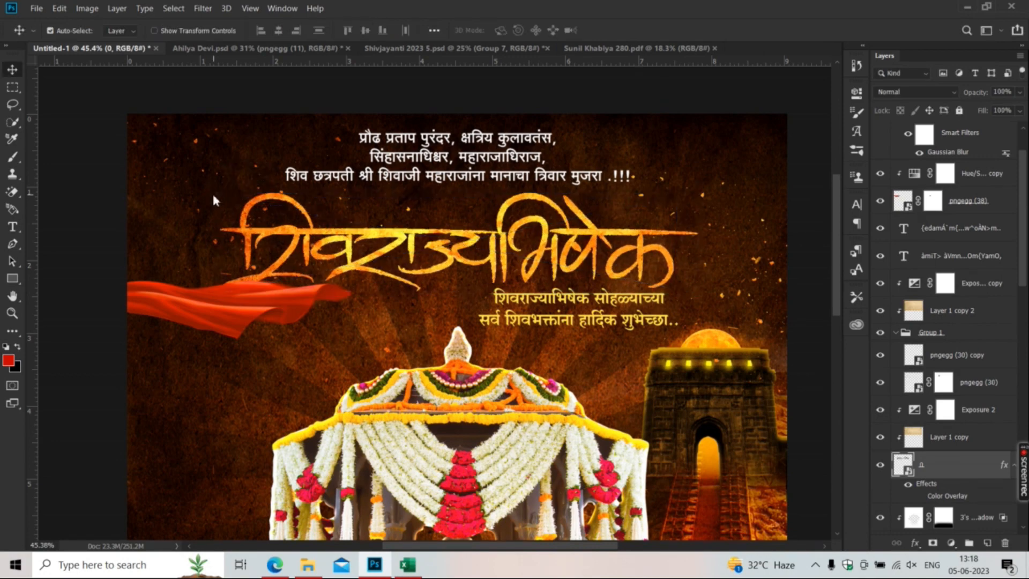
{"action": "scroll", "coordinate": [421, 364], "scroll_direction": "down", "scroll_amount": 3}
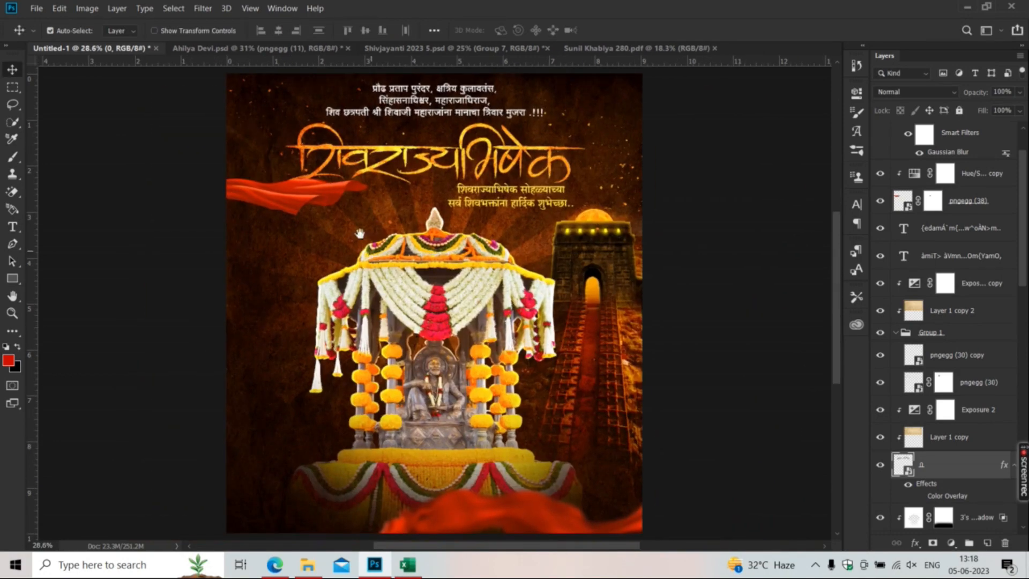
- Apply a Gaussian Blur smart filter with a 12.5-pixel radius to the upper red cloth beside the title
{"action": "scroll", "coordinate": [289, 198], "scroll_direction": "up", "scroll_amount": 3}
{"action": "left_click", "coordinate": [284, 198]}
{"action": "left_click", "coordinate": [202, 8]}
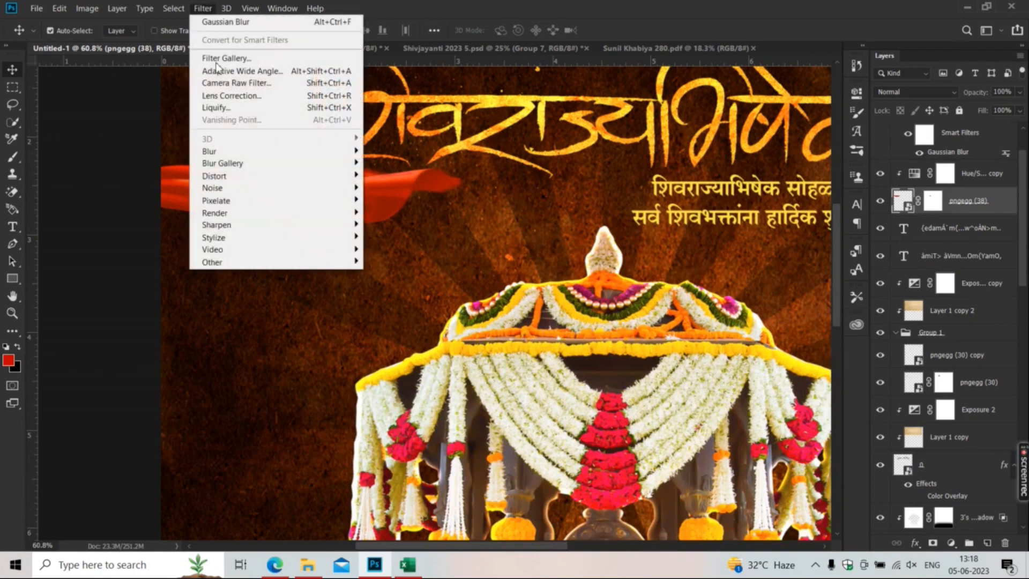
{"action": "mouse_move", "coordinate": [209, 151]}
{"action": "left_click", "coordinate": [399, 199]}
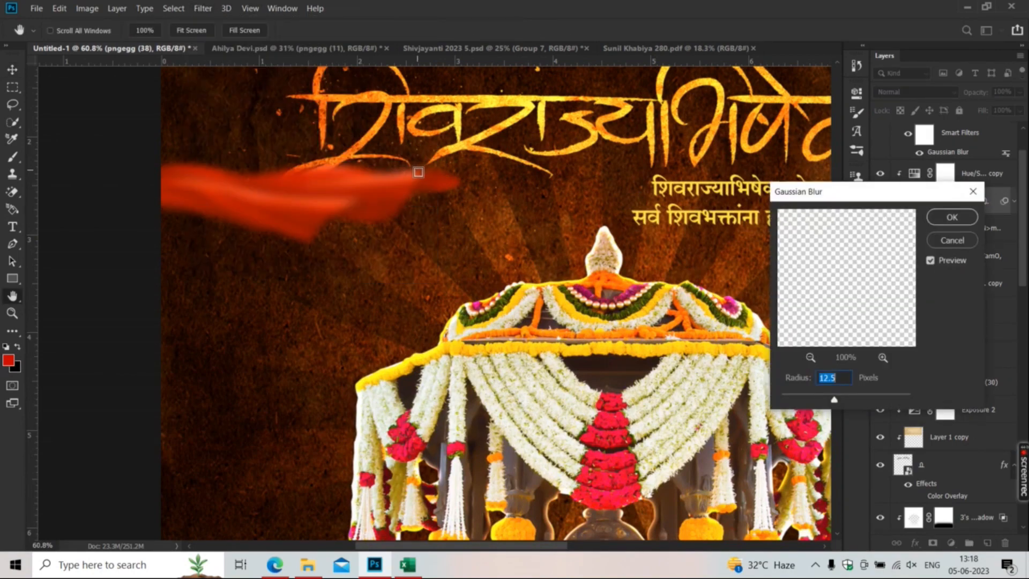
{"action": "scroll", "coordinate": [419, 173], "scroll_direction": "down", "scroll_amount": 1}
{"action": "left_click", "coordinate": [952, 216]}
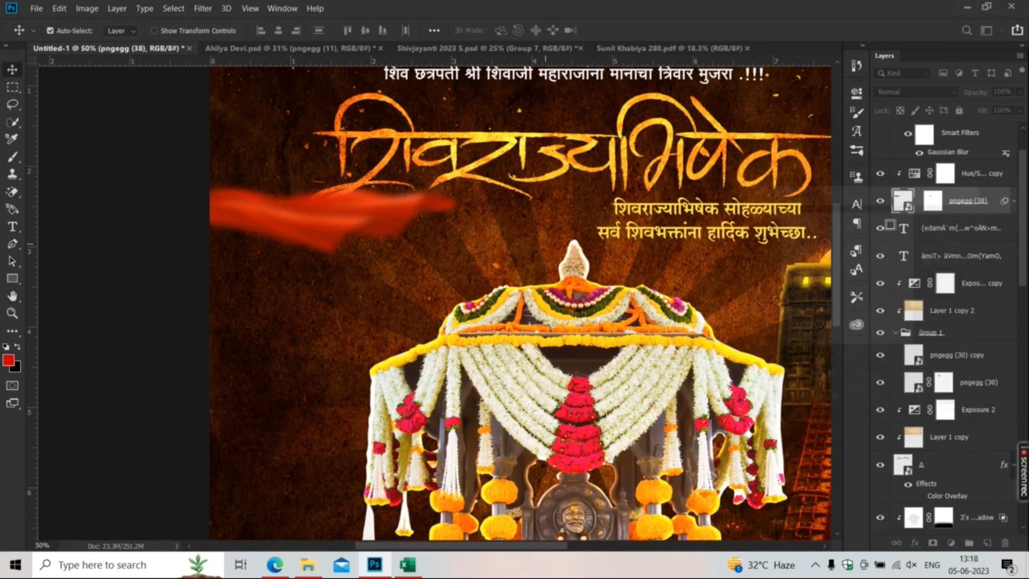
- Set the hue of the upper cloth's adjustment to +12 and move the cloth slightly downward
{"action": "left_click", "coordinate": [916, 177]}
{"action": "double_click", "coordinate": [916, 177]}
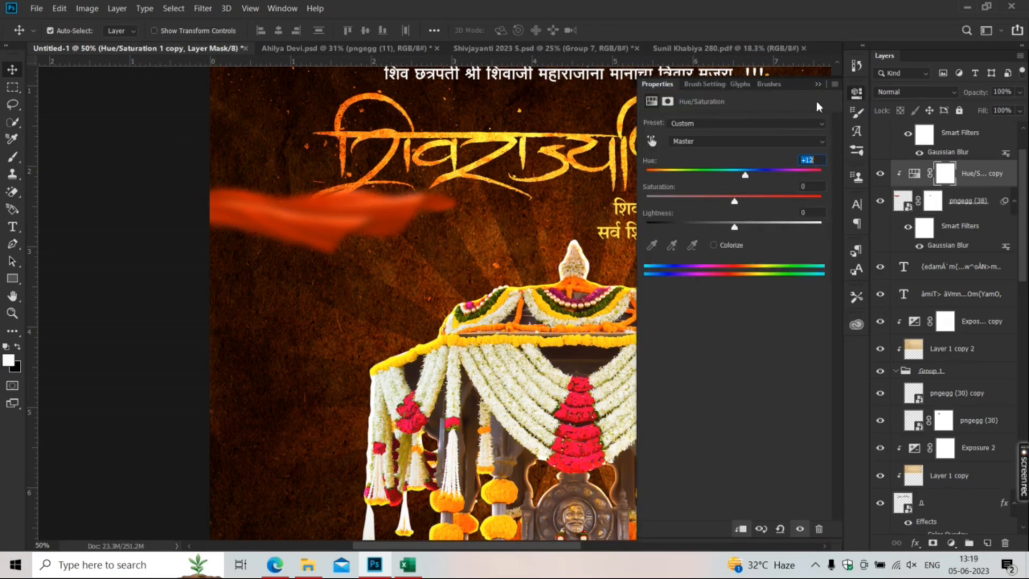
{"action": "left_click", "coordinate": [818, 85]}
{"action": "scroll", "coordinate": [172, 178], "scroll_direction": "down", "scroll_amount": 2}
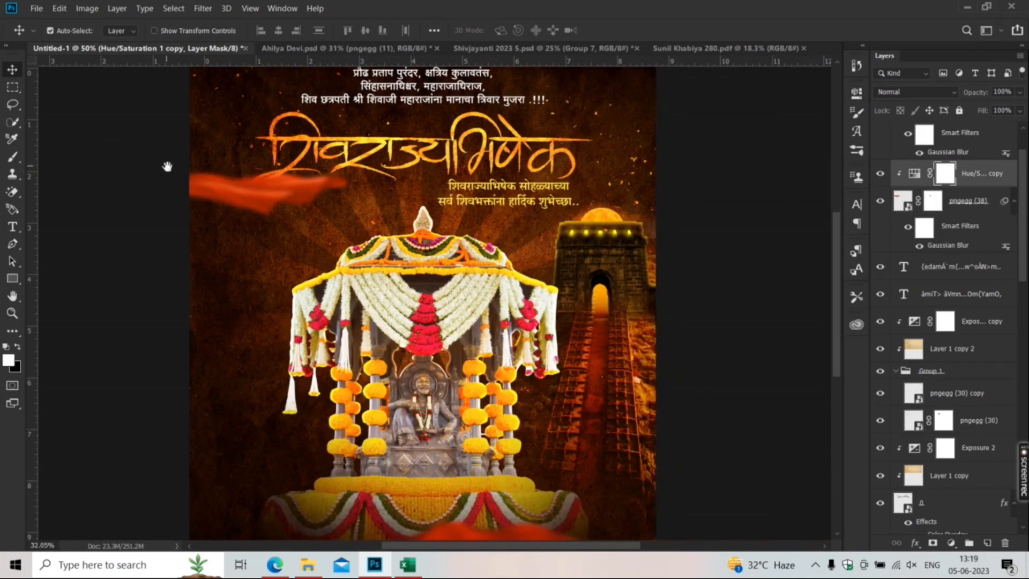
{"action": "left_click_drag", "start_coordinate": [216, 196], "coordinate": [217, 208]}
{"action": "scroll", "coordinate": [150, 154], "scroll_direction": "down", "scroll_amount": 3}
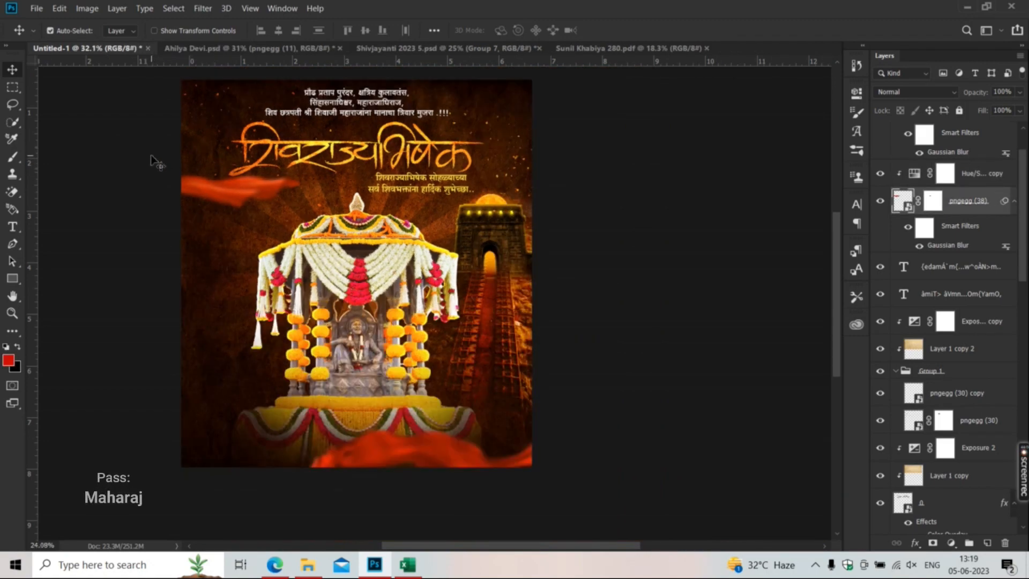
{"action": "key", "text": "ctrl+0"}
{"action": "key", "text": "ctrl+minus"}
- Brighten the throne pavilion layer slightly with Curves, raising the highlight point at input 209 to output 215
{"action": "left_click", "coordinate": [438, 353], "text": "ctrl"}
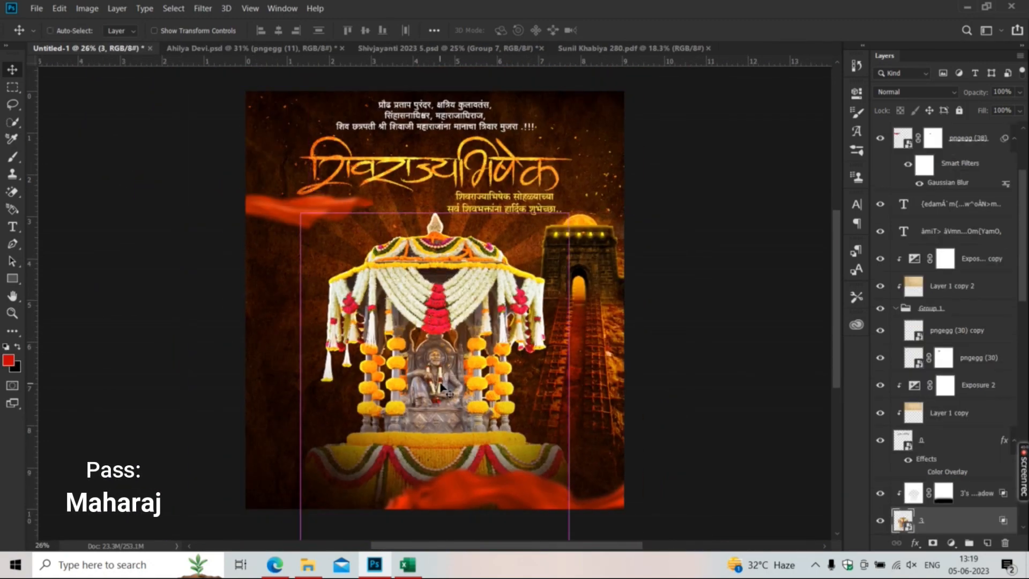
{"action": "key", "text": "ctrl+m"}
{"action": "left_click_drag", "start_coordinate": [491, 70], "coordinate": [739, 162]}
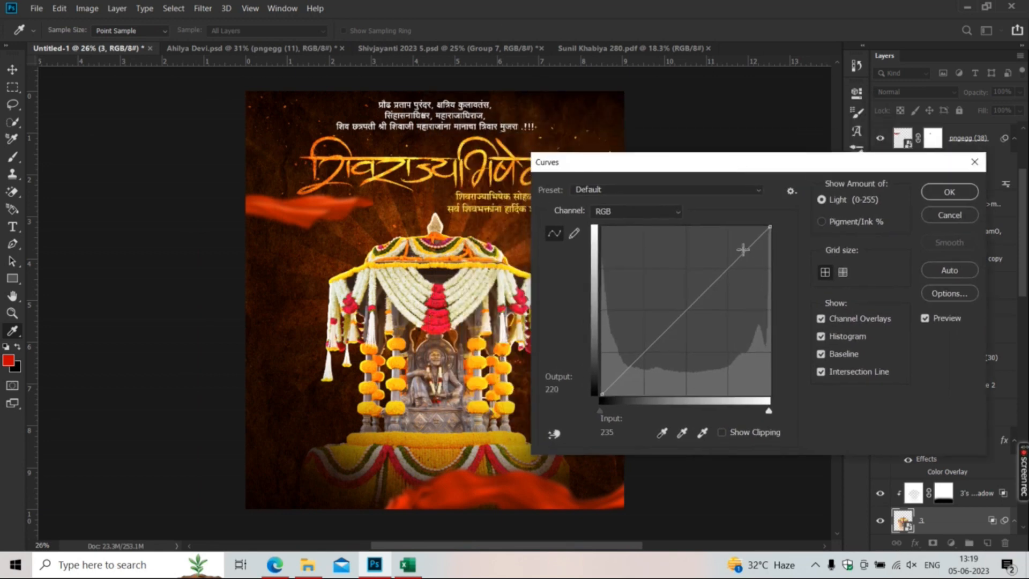
{"action": "left_click", "coordinate": [741, 253]}
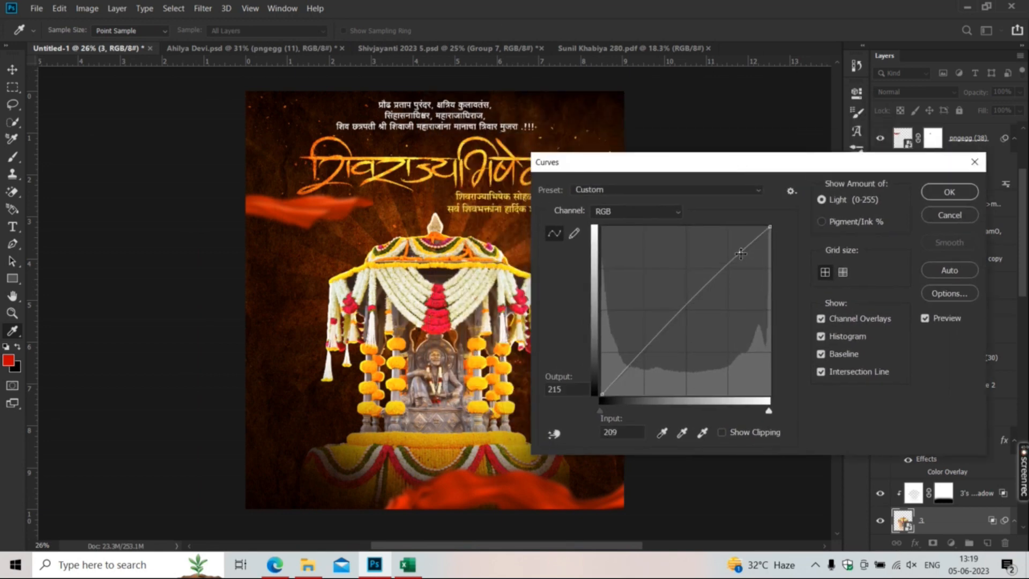
{"action": "key", "text": "Return"}
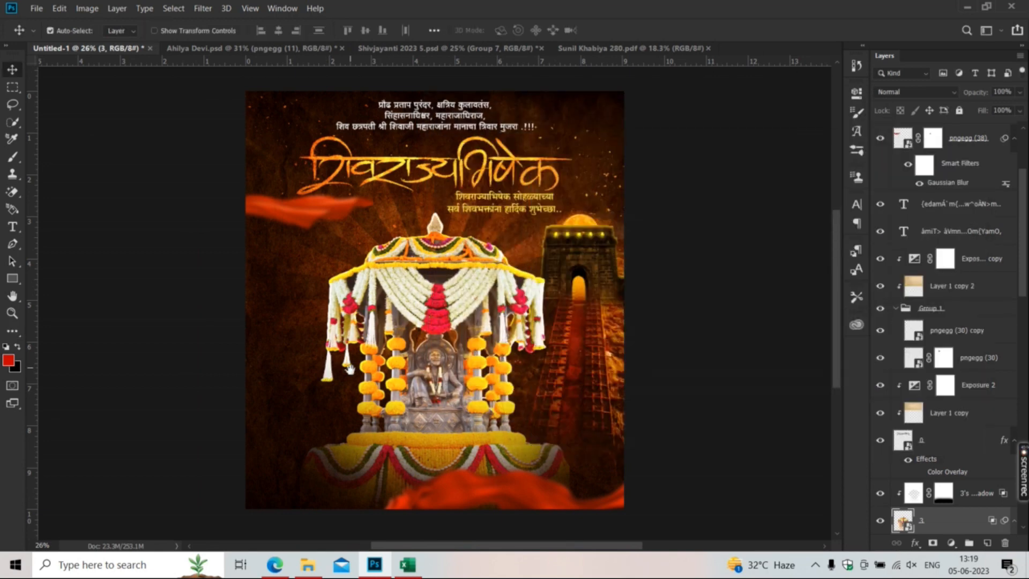
{"action": "scroll", "coordinate": [417, 336], "scroll_direction": "down", "scroll_amount": 3}
{"action": "scroll", "coordinate": [417, 336], "scroll_direction": "up", "scroll_amount": 2}
{"action": "left_click_drag", "start_coordinate": [416, 250], "coordinate": [417, 263]}
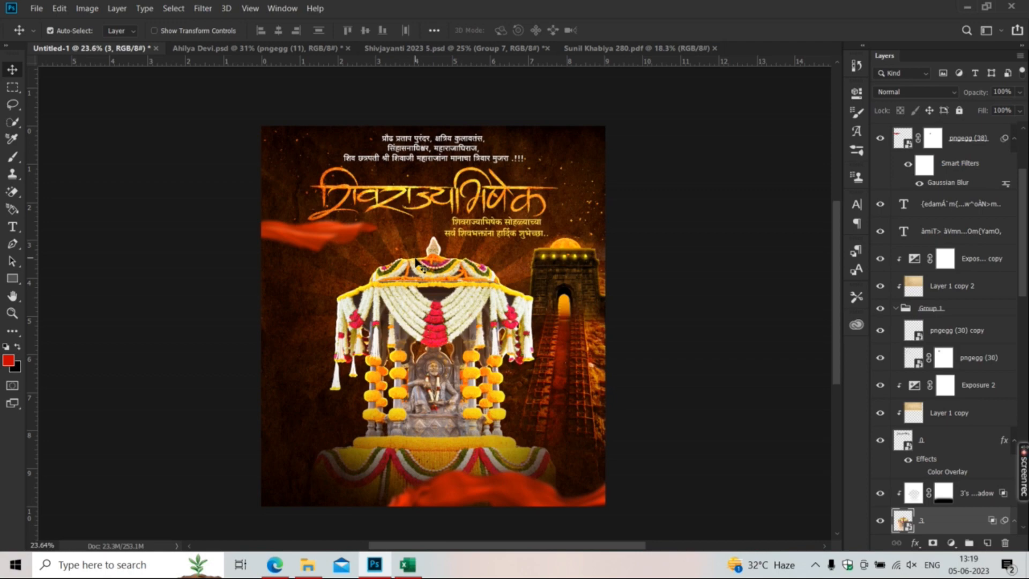
{"action": "key", "text": "super"}
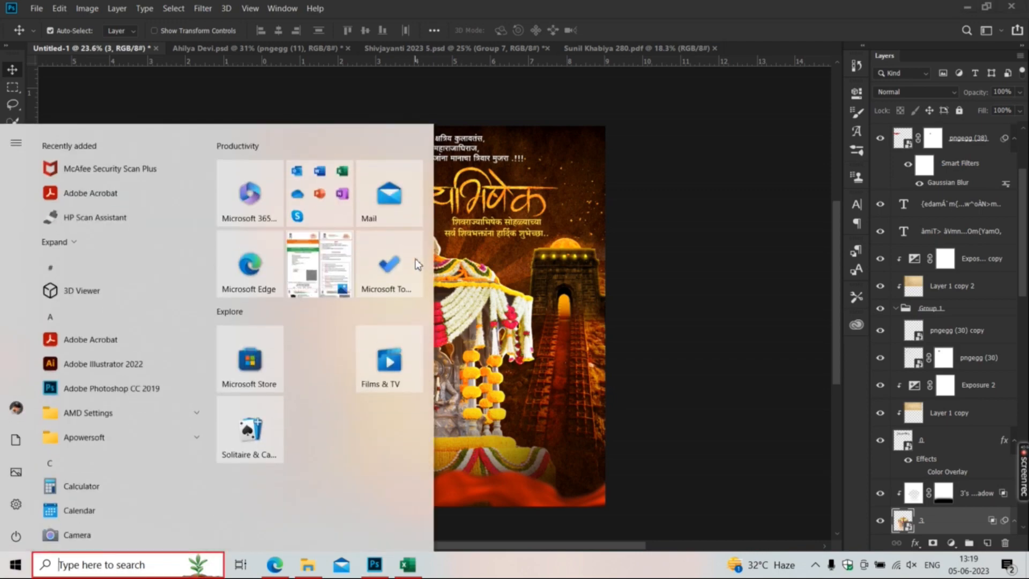
{"action": "key", "text": "super"}
- Duplicate the two-line greeting text, place the copy just below the original and scale it to 63.41%
{"action": "scroll", "coordinate": [427, 217], "scroll_direction": "up", "scroll_amount": 4}
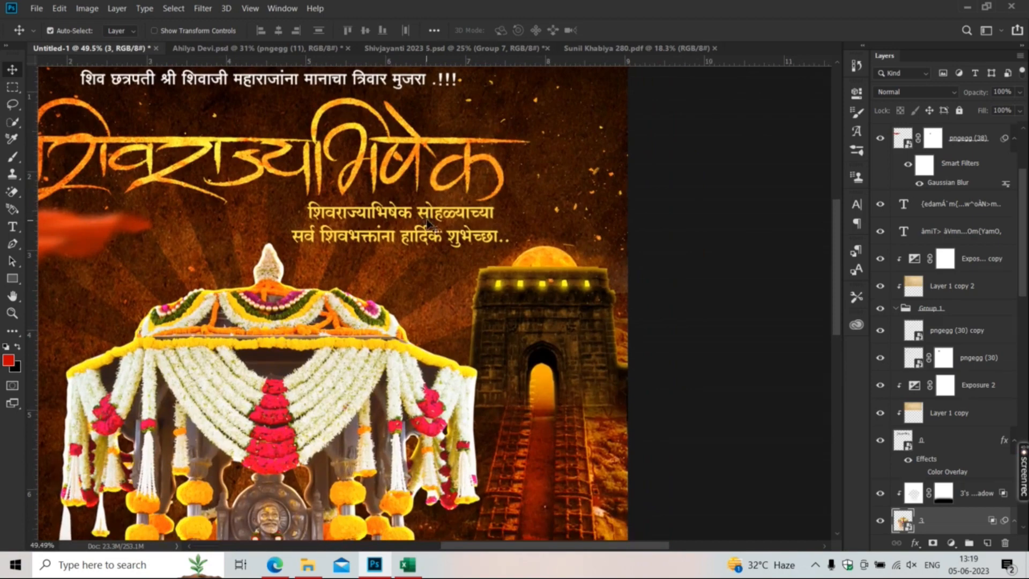
{"action": "scroll", "coordinate": [427, 217], "scroll_direction": "up", "scroll_amount": 1}
{"action": "left_click", "coordinate": [427, 220]}
{"action": "key", "text": "ctrl+j"}
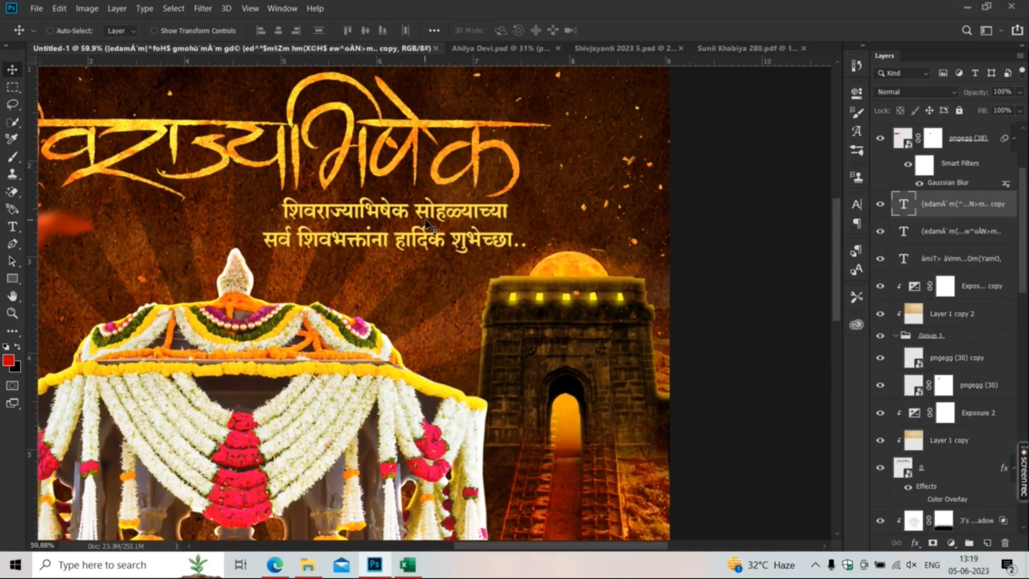
{"action": "left_click_drag", "start_coordinate": [417, 276], "coordinate": [417, 329]}
{"action": "key", "text": "ctrl+t"}
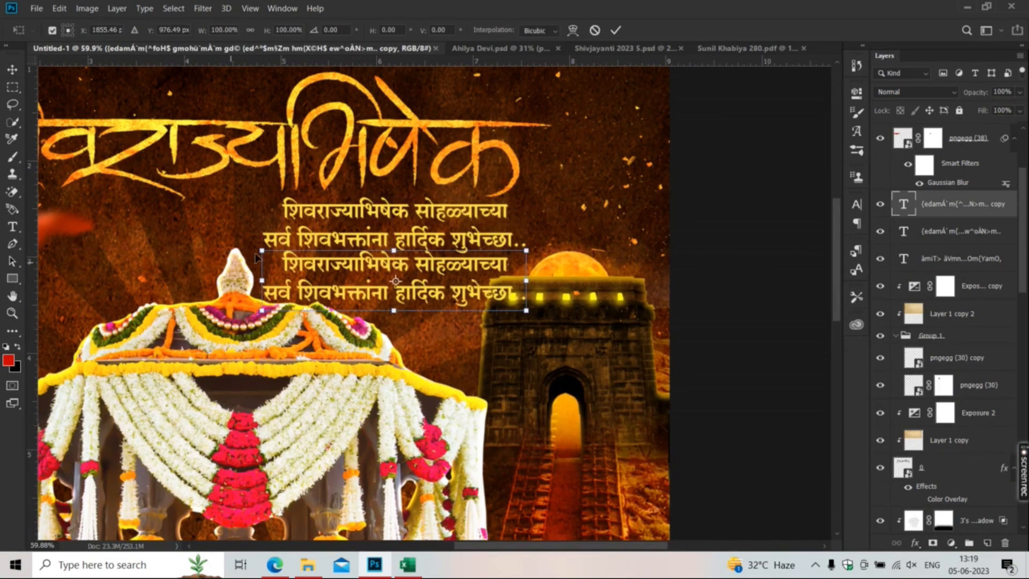
{"action": "left_click_drag", "start_coordinate": [297, 256], "coordinate": [313, 262]}
{"action": "key", "text": "Return"}
- Replace the duplicated greeting's text with "श्रीमान" using glyphs of the SHREE-DEV7-0709 font
{"action": "key", "text": "t"}
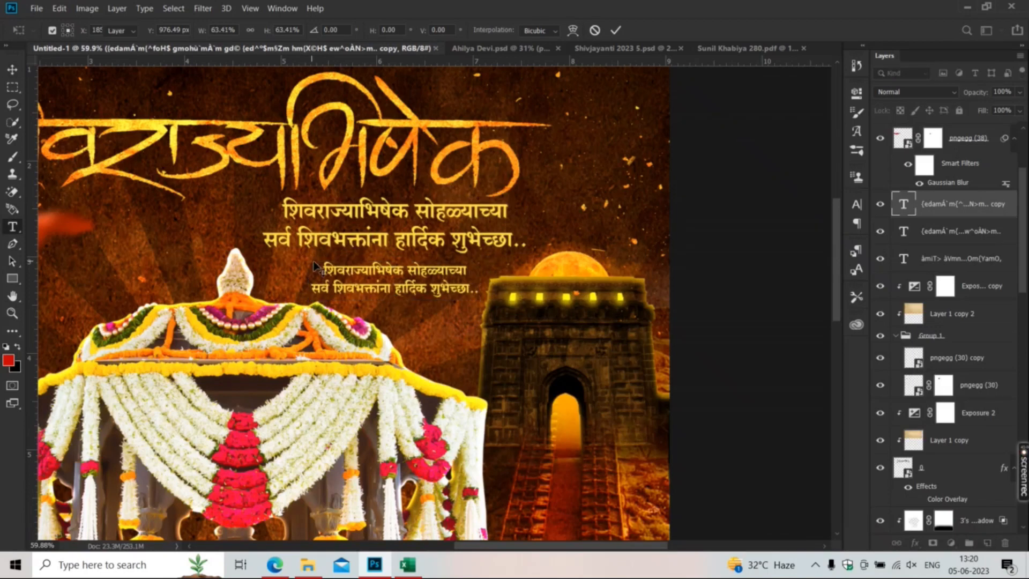
{"action": "left_click", "coordinate": [345, 271]}
{"action": "key", "text": "ctrl+a"}
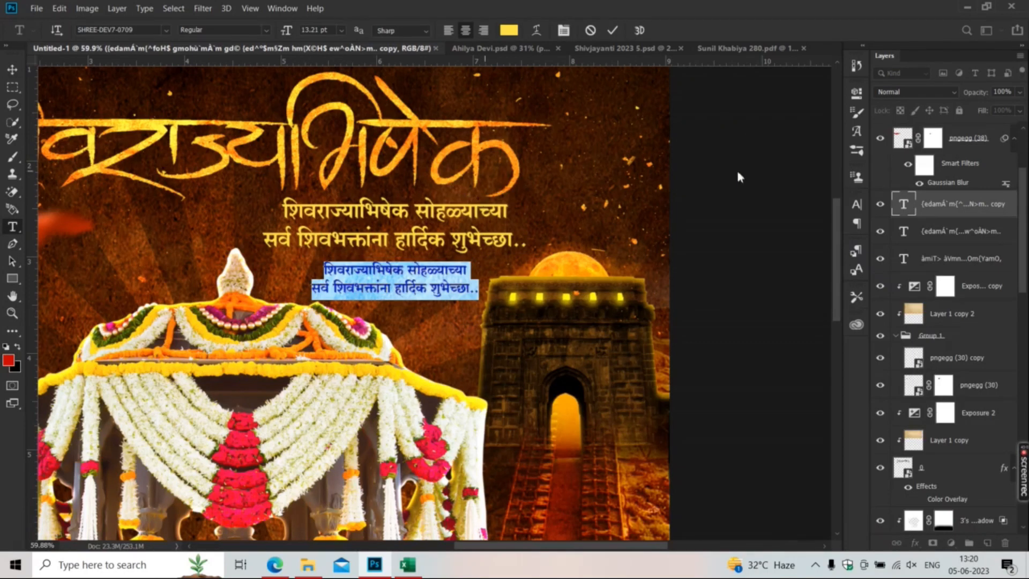
{"action": "left_click", "coordinate": [856, 131]}
{"action": "double_click", "coordinate": [791, 375]}
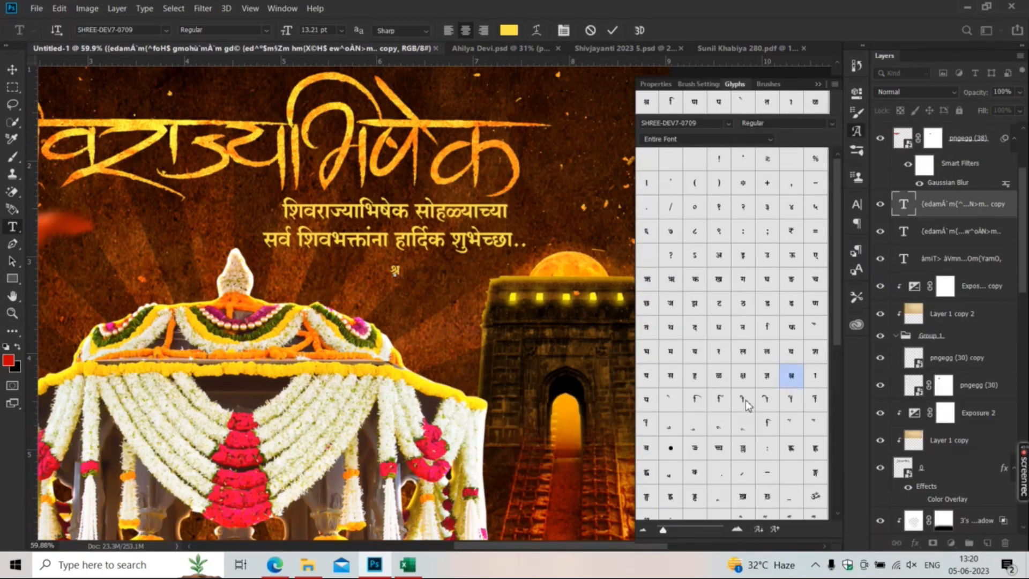
{"action": "double_click", "coordinate": [744, 399]}
{"action": "double_click", "coordinate": [670, 351]}
{"action": "double_click", "coordinate": [815, 376]}
{"action": "double_click", "coordinate": [742, 328]}
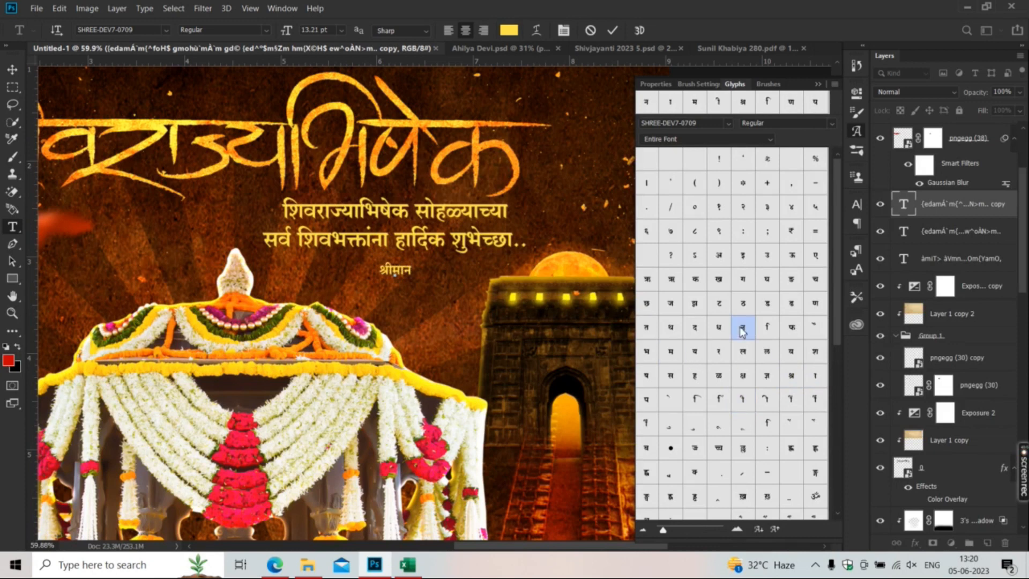
- Add the word "रायगड" after "श्रीमान" in the small text line using glyphs of the SHREE-DEV7-0709 font
{"action": "key", "text": "space"}
{"action": "double_click", "coordinate": [719, 351]}
{"action": "double_click", "coordinate": [815, 375]}
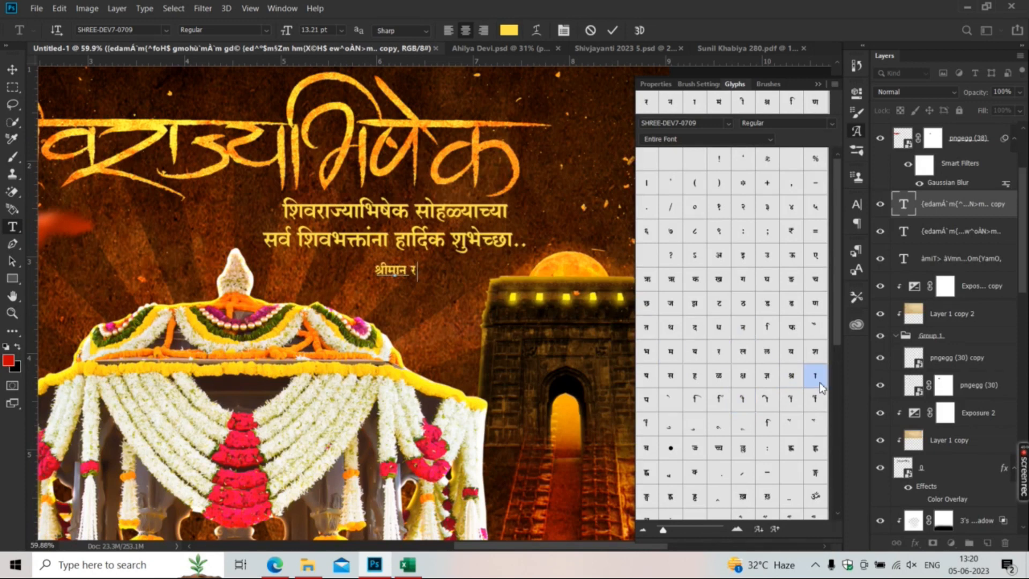
{"action": "double_click", "coordinate": [694, 351]}
{"action": "double_click", "coordinate": [742, 279]}
{"action": "double_click", "coordinate": [767, 303]}
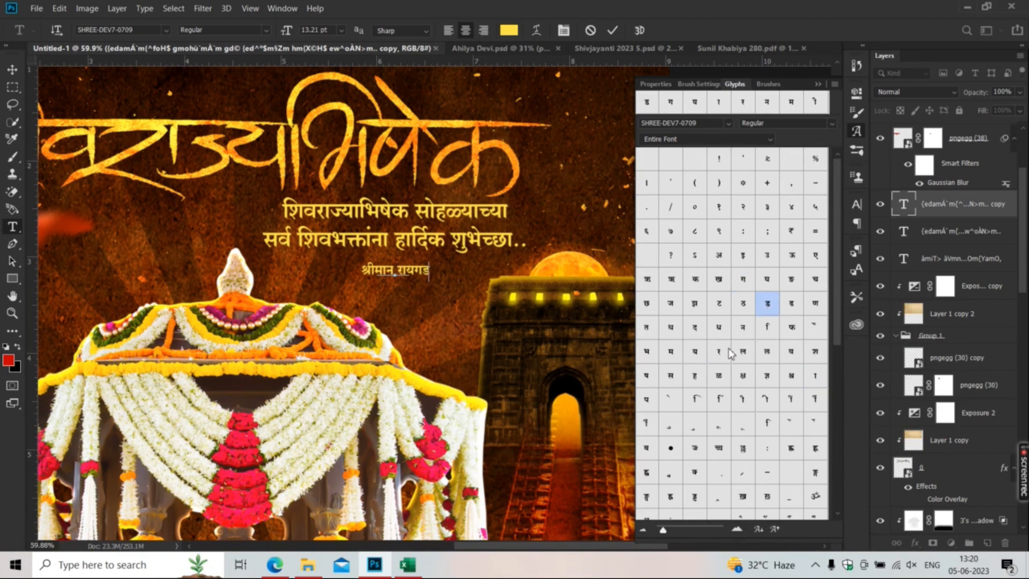
- Complete the small line after "रायगड" with a separator bar and the date "०६ जून"
{"action": "scroll", "coordinate": [699, 378], "scroll_direction": "down", "scroll_amount": 2}
{"action": "double_click", "coordinate": [698, 377]}
{"action": "scroll", "coordinate": [701, 373], "scroll_direction": "up", "scroll_amount": 2}
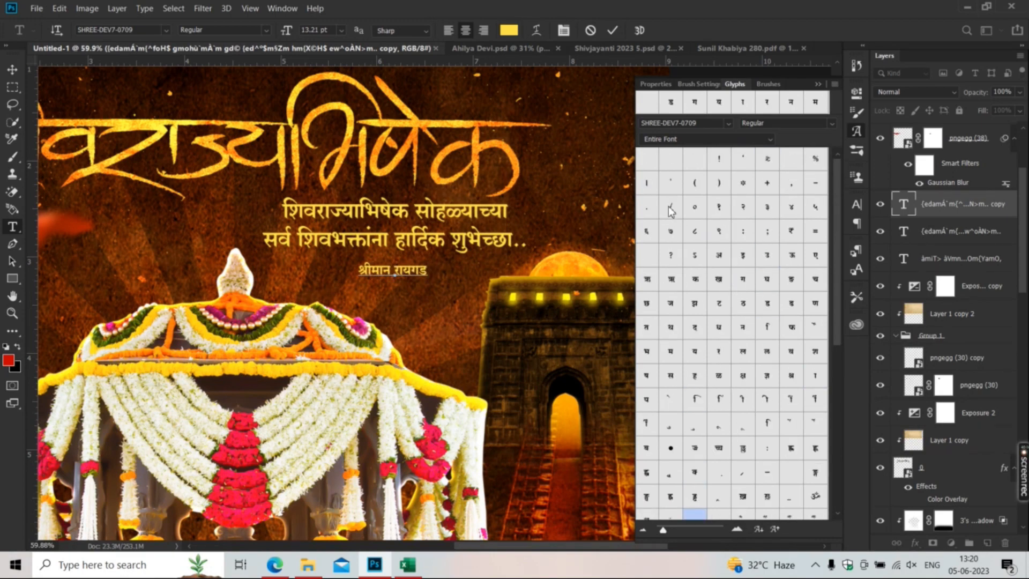
{"action": "double_click", "coordinate": [649, 191]}
{"action": "type", "text": "06"}
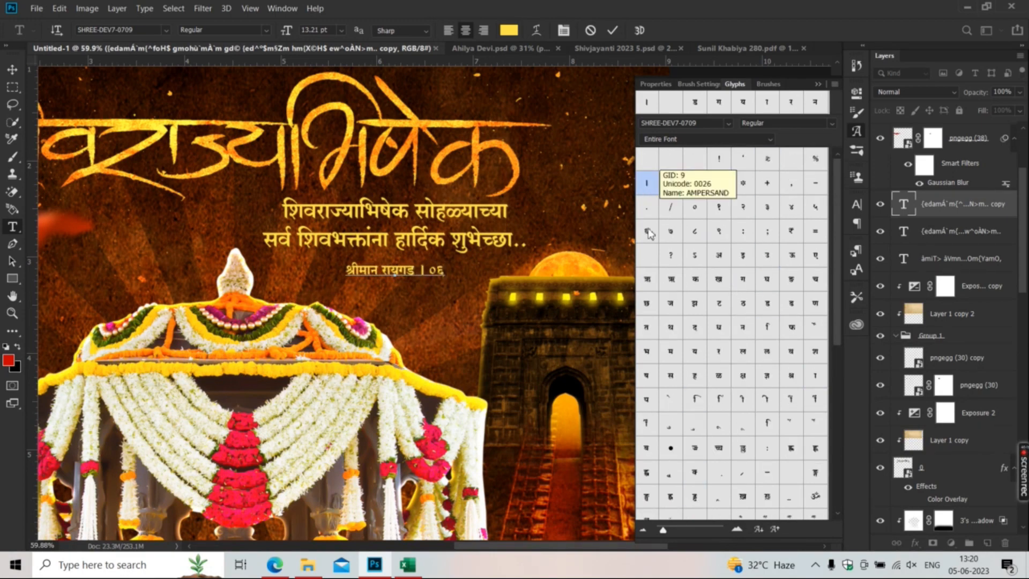
{"action": "double_click", "coordinate": [670, 303]}
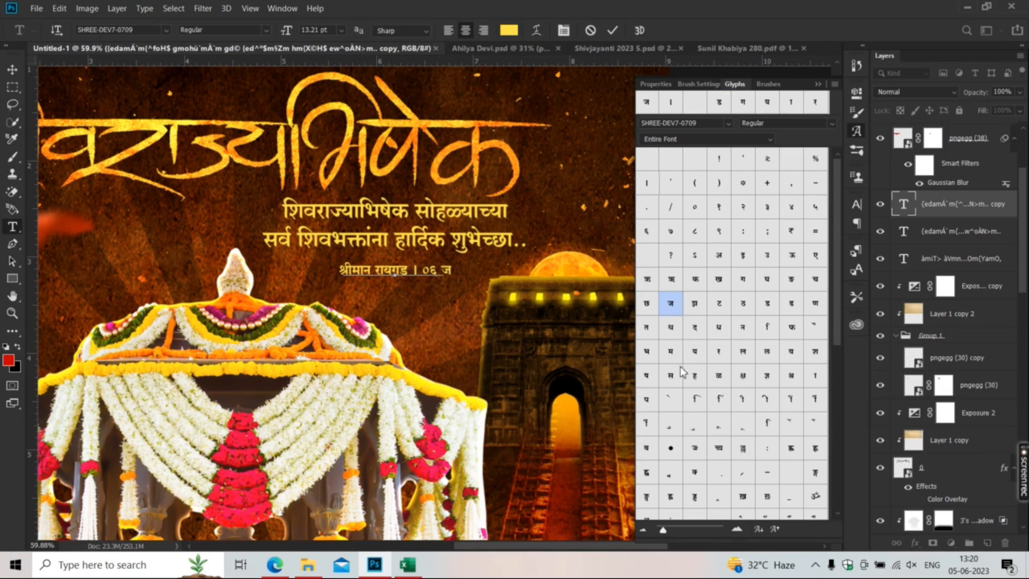
{"action": "double_click", "coordinate": [717, 426]}
{"action": "double_click", "coordinate": [743, 327]}
- Try to recolour the whole श्रीमान रायगड line with a colour sampled from the greeting text above
{"action": "key", "text": "ctrl+a"}
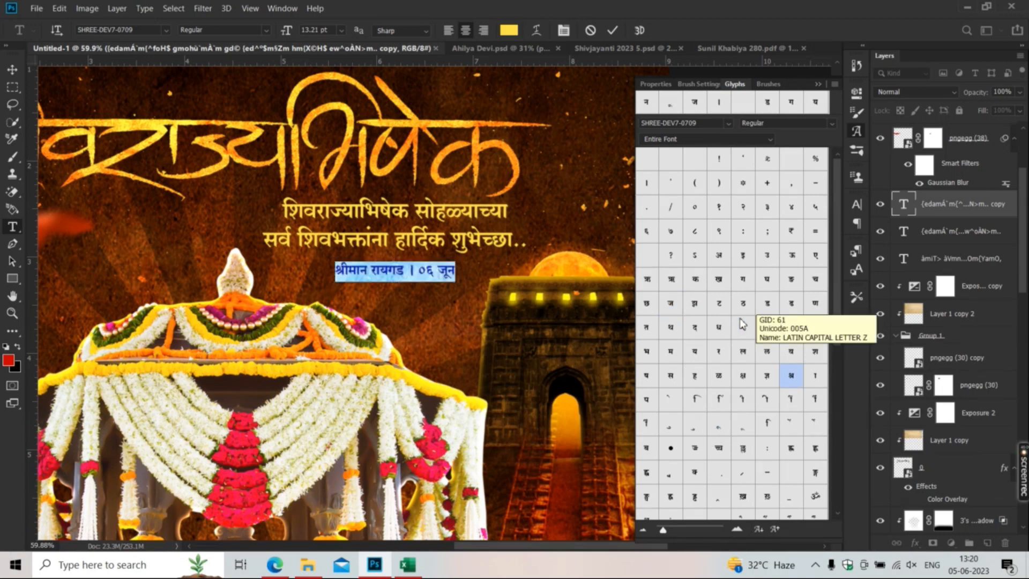
{"action": "left_click", "coordinate": [509, 30]}
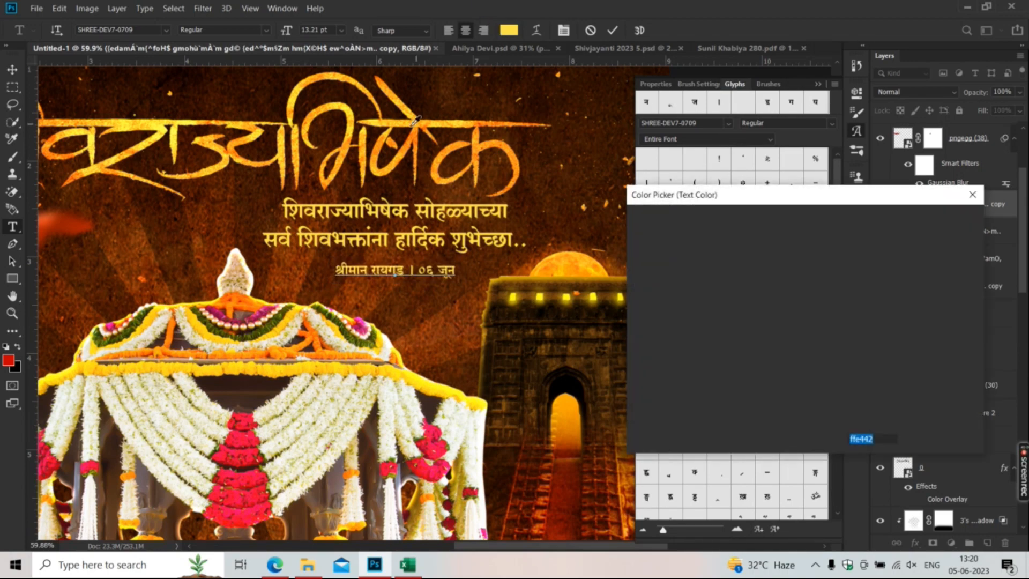
{"action": "left_click", "coordinate": [626, 304]}
{"action": "left_click", "coordinate": [656, 361]}
{"action": "left_click", "coordinate": [838, 324]}
{"action": "mouse_move", "coordinate": [753, 347]}
{"action": "left_mouse_down"}
{"action": "mouse_move", "coordinate": [743, 352]}
{"action": "mouse_move", "coordinate": [528, 181]}
{"action": "left_mouse_up"}
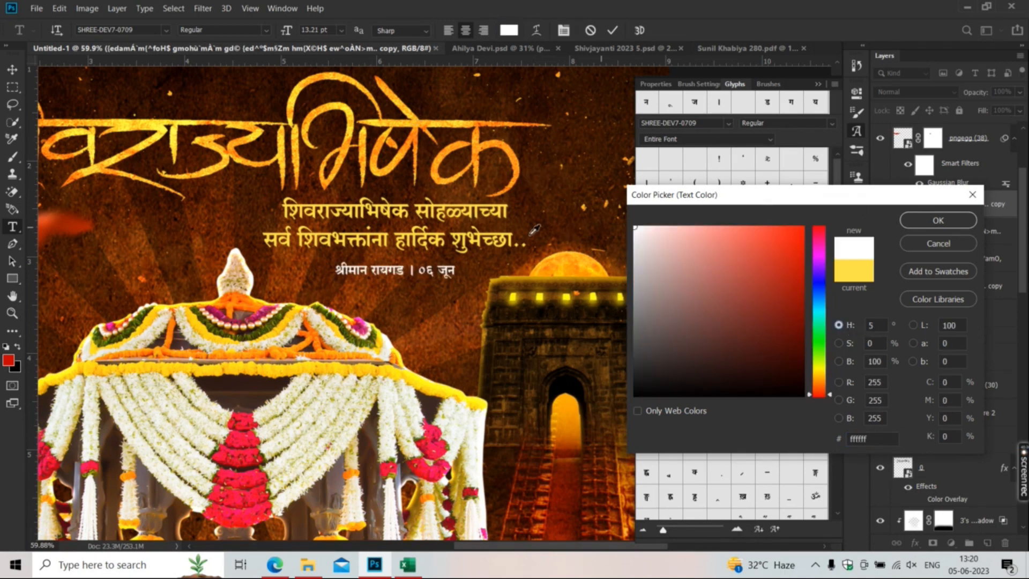
{"action": "left_click", "coordinate": [434, 208]}
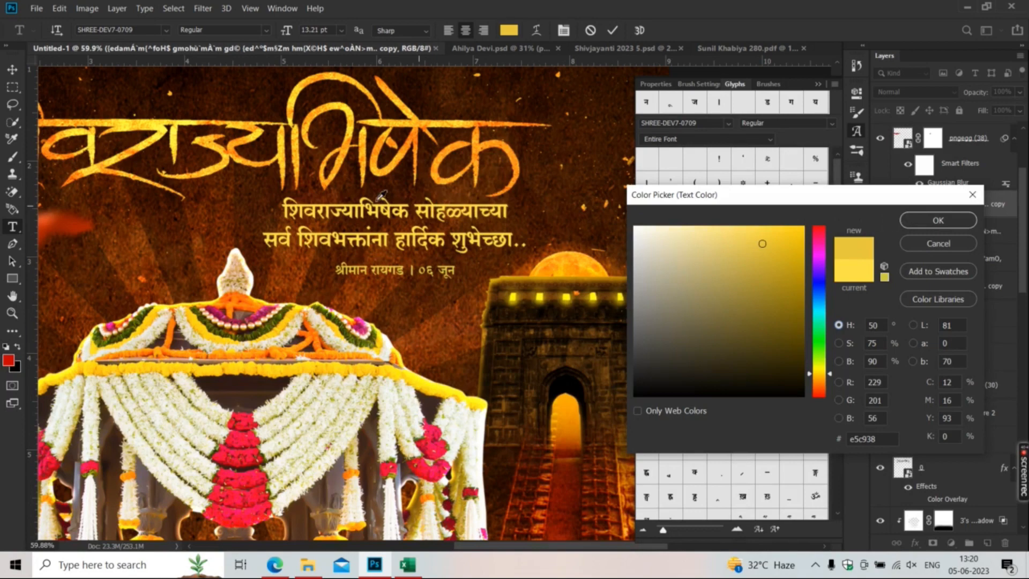
{"action": "left_click", "coordinate": [423, 204]}
{"action": "key", "text": "Return"}
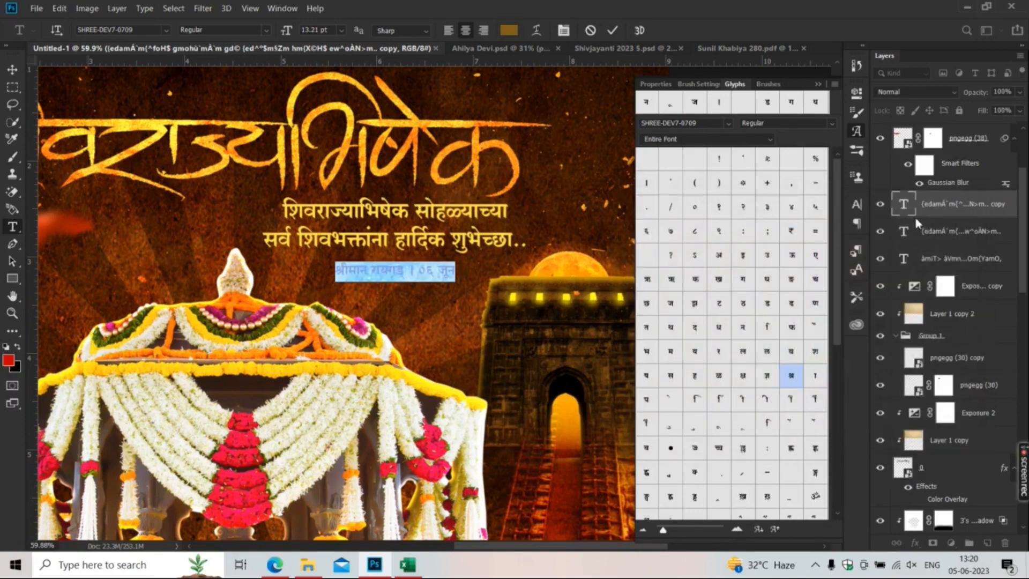
- Set the date line's text colour to the light yellow sampled from the greeting and commit the text
{"action": "left_click", "coordinate": [502, 35]}
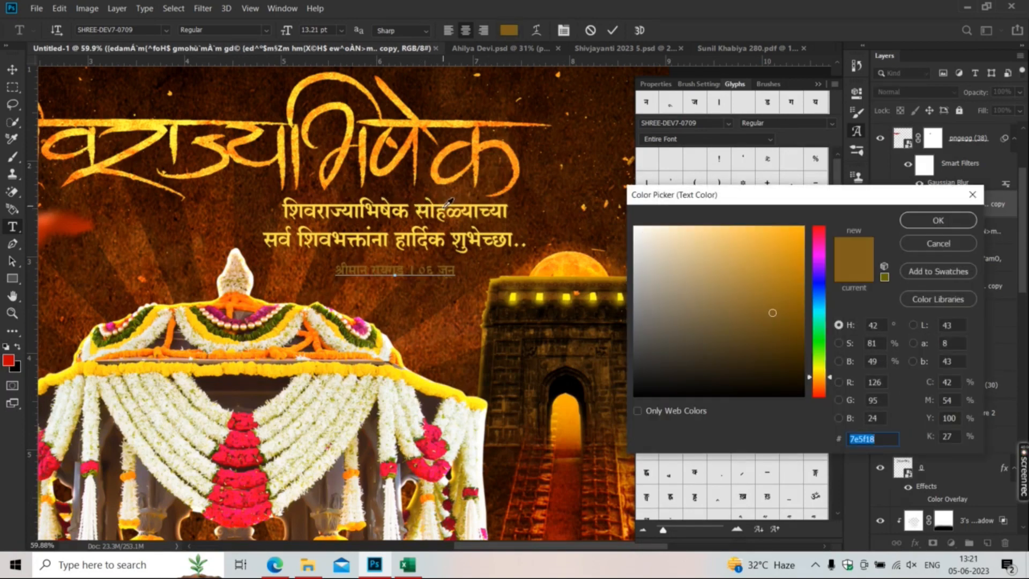
{"action": "left_click", "coordinate": [448, 202]}
{"action": "left_click", "coordinate": [935, 224]}
{"action": "key", "text": "ctrl+Return"}
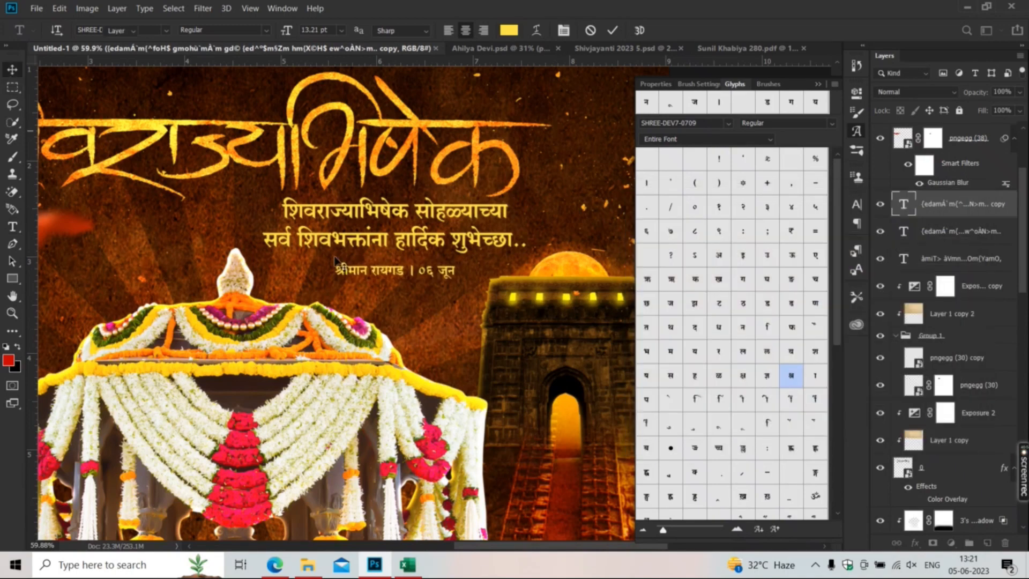
- Move the date line closer beneath the greeting, scale it to 123.44% and collapse the glyph list
{"action": "left_click_drag", "start_coordinate": [360, 267], "coordinate": [322, 255]}
{"action": "key", "text": "ctrl+t"}
{"action": "key", "text": "Return"}
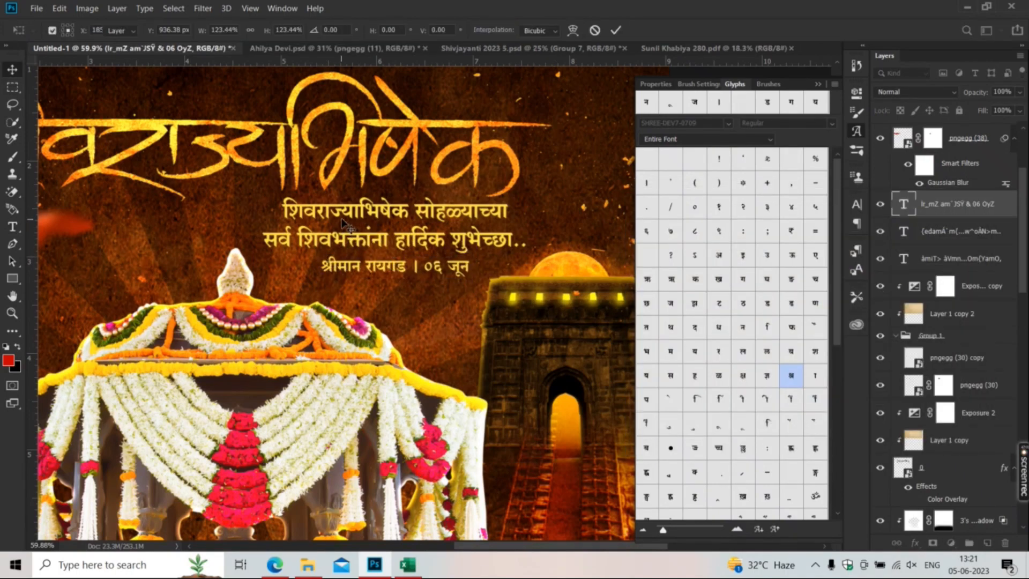
{"action": "scroll", "coordinate": [342, 220], "scroll_direction": "down", "scroll_amount": 6}
{"action": "left_click", "coordinate": [818, 84]}
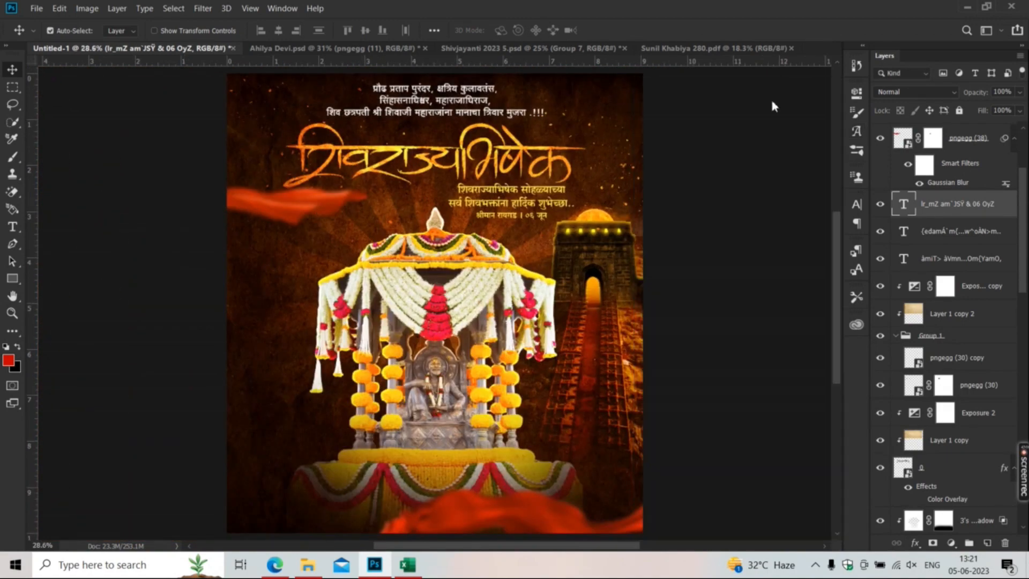
- Scale the greeting and the date line down slightly together
{"action": "scroll", "coordinate": [506, 186], "scroll_direction": "up", "scroll_amount": 5}
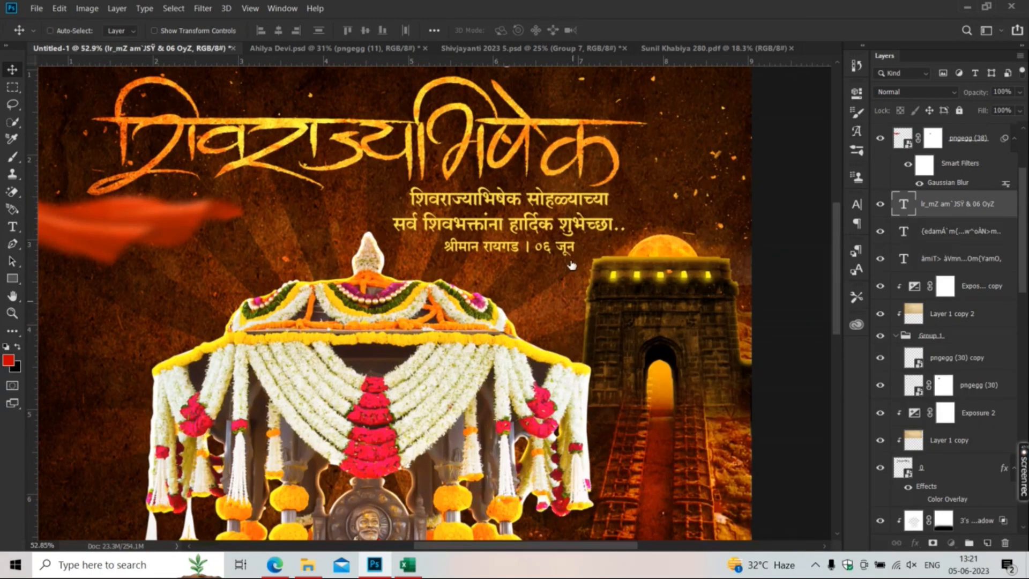
{"action": "key", "text": "ctrl+t"}
{"action": "left_click_drag", "start_coordinate": [623, 256], "coordinate": [608, 249]}
{"action": "key", "text": "Return"}
{"action": "scroll", "coordinate": [540, 220], "scroll_direction": "down", "scroll_amount": 5}
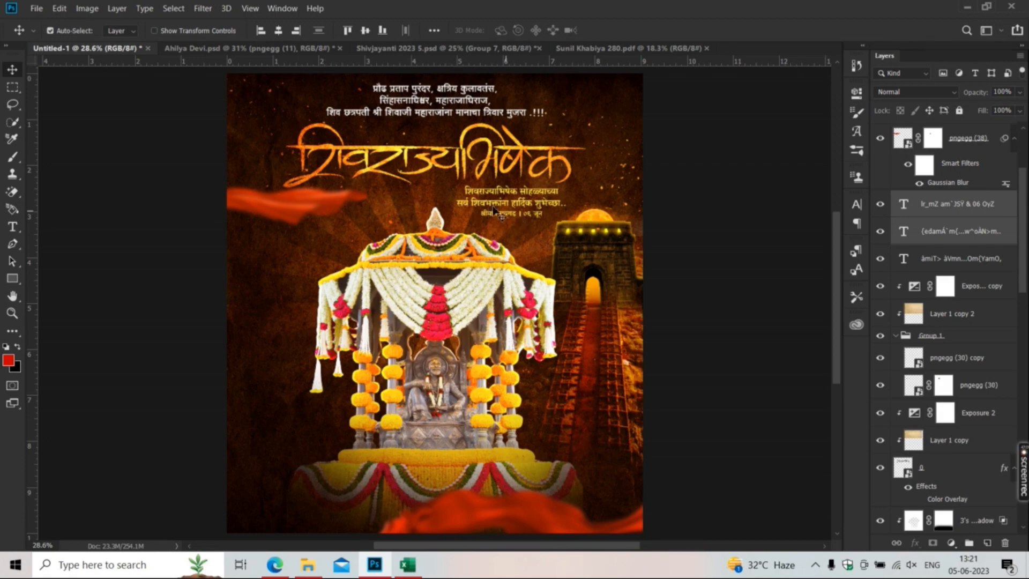
{"action": "scroll", "coordinate": [418, 281], "scroll_direction": "down", "scroll_amount": 1}
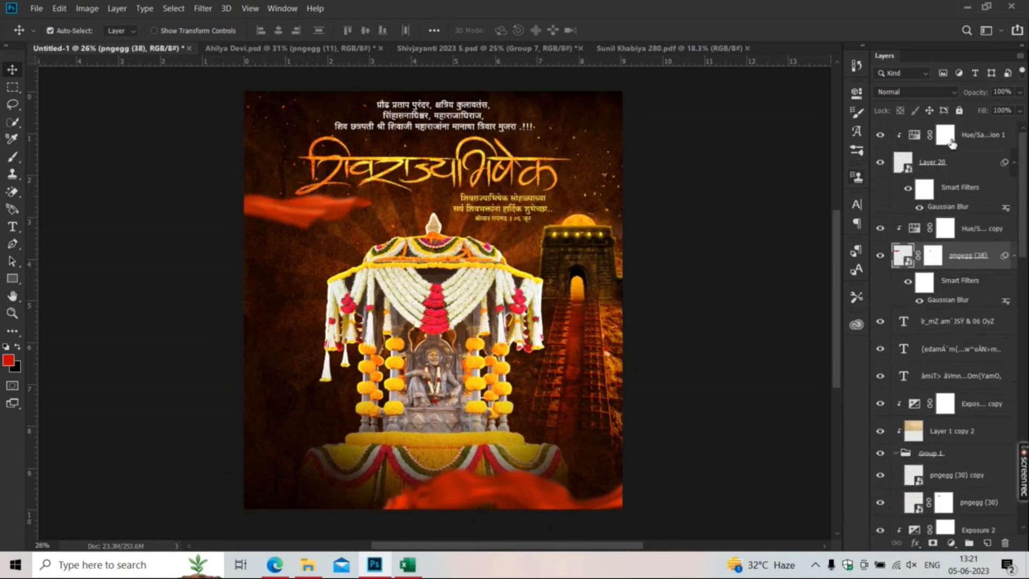
- Place the embedded image "bottom patti (4)" from the Downloads folder at the top of the layer stack
{"action": "left_click", "coordinate": [36, 8]}
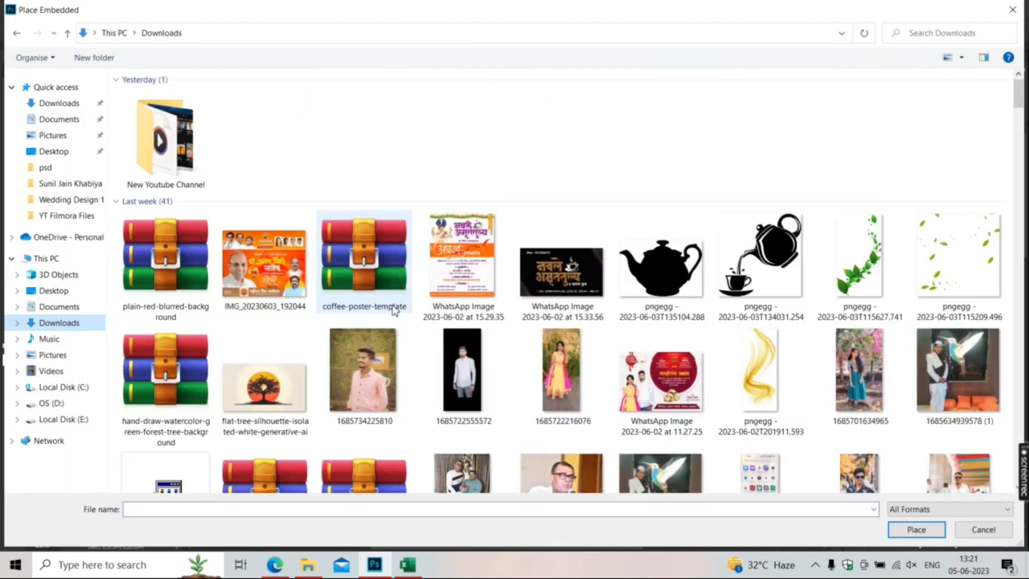
{"action": "scroll", "coordinate": [422, 320], "scroll_direction": "down", "scroll_amount": 15}
{"action": "scroll", "coordinate": [422, 320], "scroll_direction": "down", "scroll_amount": 20}
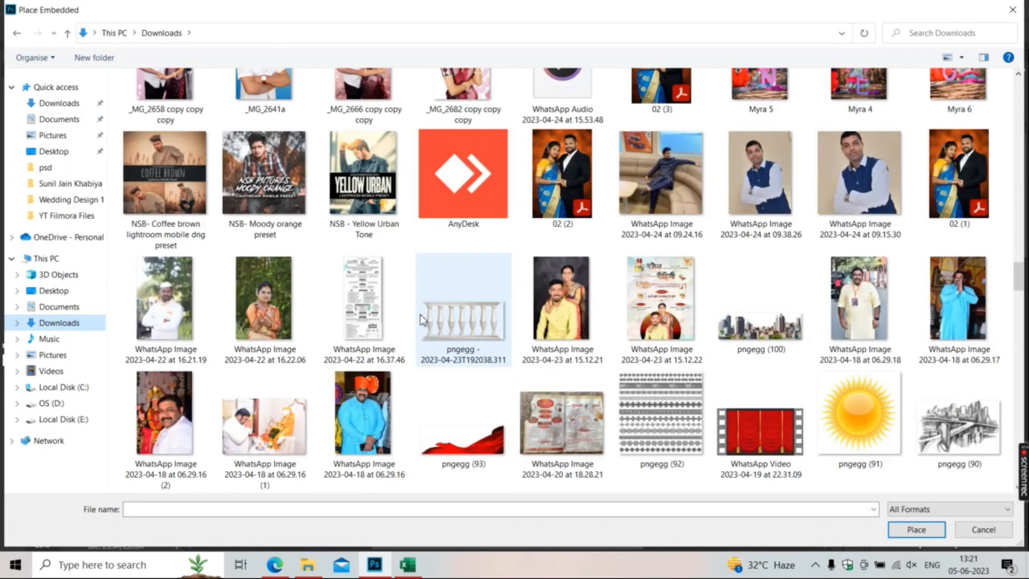
{"action": "scroll", "coordinate": [423, 320], "scroll_direction": "down", "scroll_amount": 15}
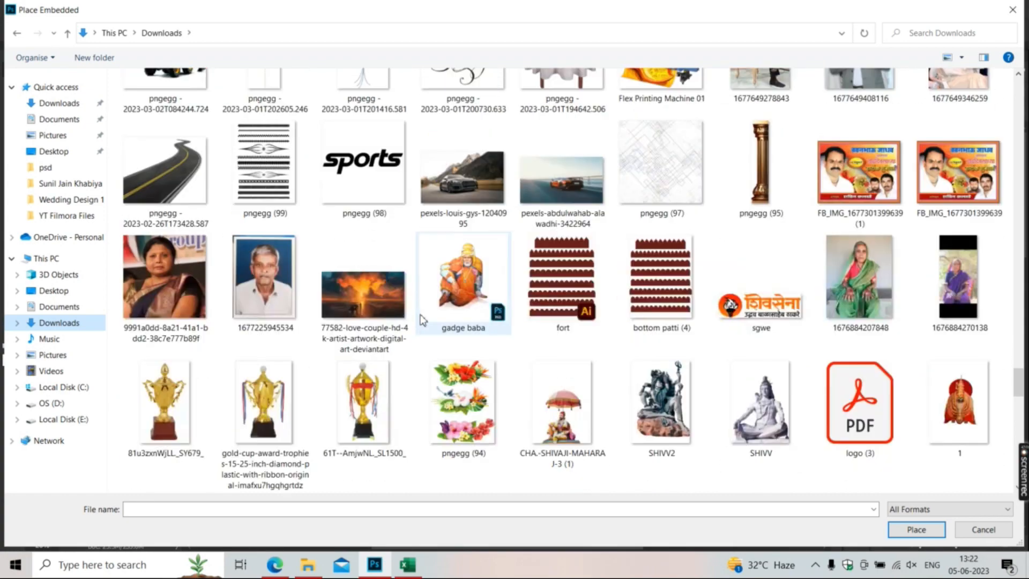
{"action": "left_click", "coordinate": [672, 101]}
{"action": "double_click", "coordinate": [672, 102]}
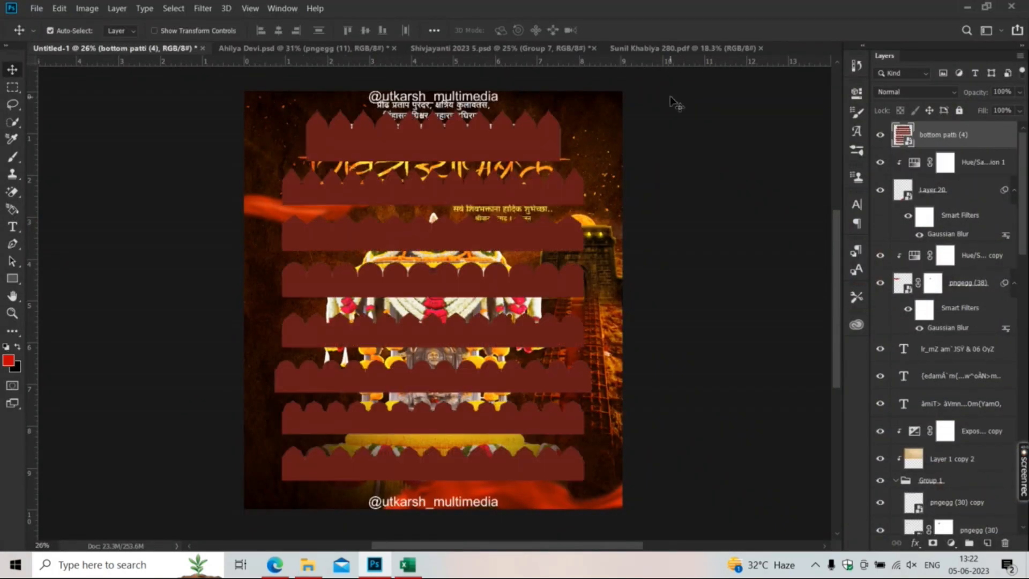
- Mask the bottom patti layer to its lowest scalloped strip and convert the result to a smart object
{"action": "scroll", "coordinate": [364, 414], "scroll_direction": "up", "scroll_amount": 4}
{"action": "scroll", "coordinate": [365, 193], "scroll_direction": "down", "scroll_amount": 2}
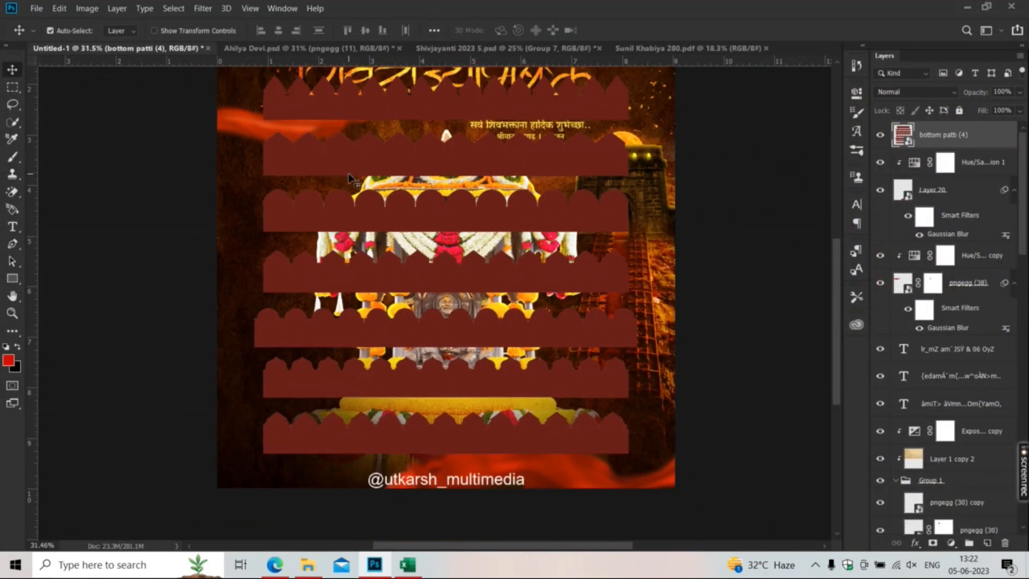
{"action": "scroll", "coordinate": [309, 437], "scroll_direction": "up", "scroll_amount": 6}
{"action": "left_click_drag", "start_coordinate": [302, 420], "coordinate": [192, 353]}
{"action": "scroll", "coordinate": [192, 352], "scroll_direction": "down", "scroll_amount": 2}
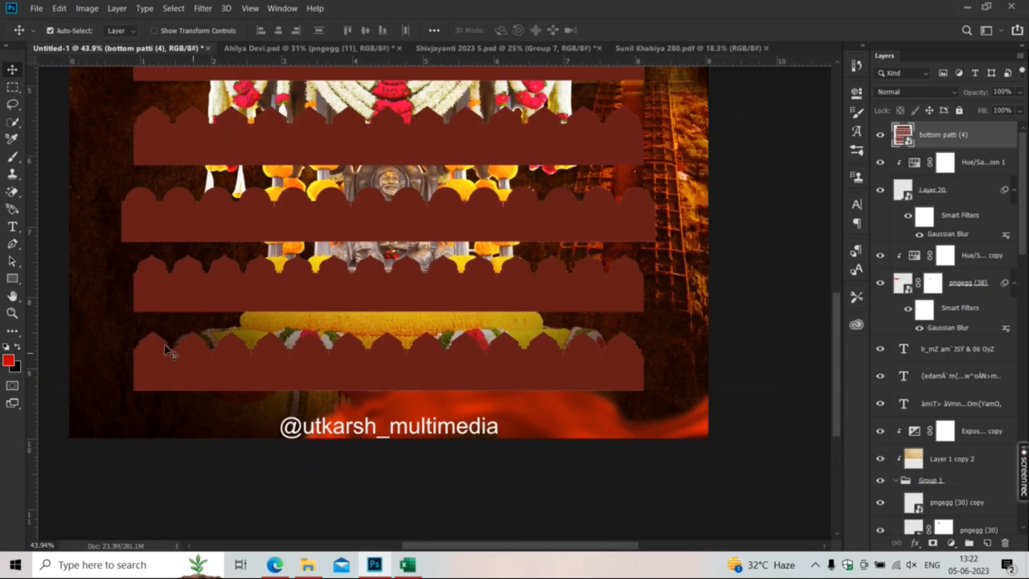
{"action": "key", "text": "m"}
{"action": "left_click_drag", "start_coordinate": [105, 325], "coordinate": [654, 407]}
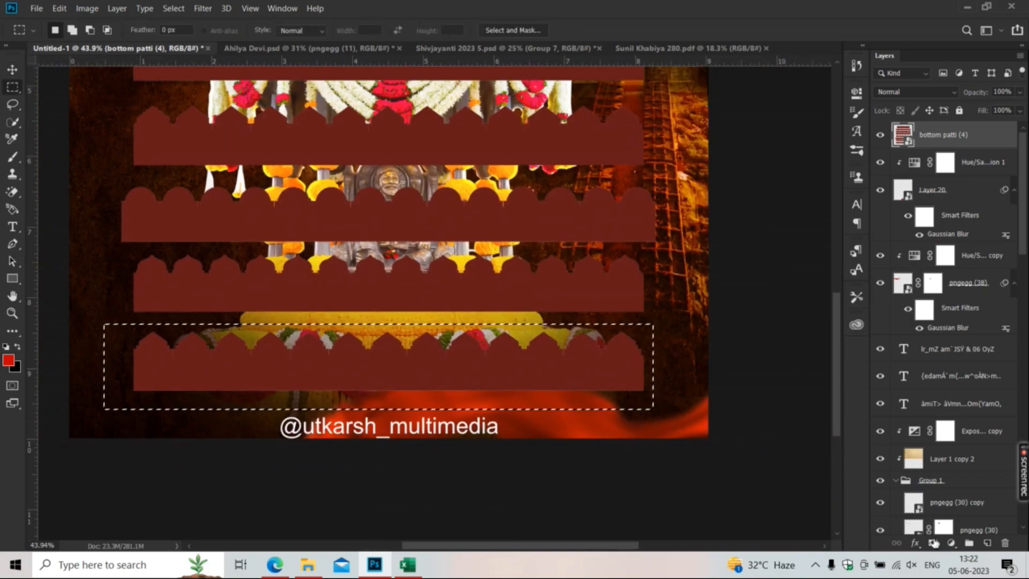
{"action": "left_click", "coordinate": [932, 543]}
{"action": "right_click", "coordinate": [964, 135]}
{"action": "left_click", "coordinate": [873, 127]}
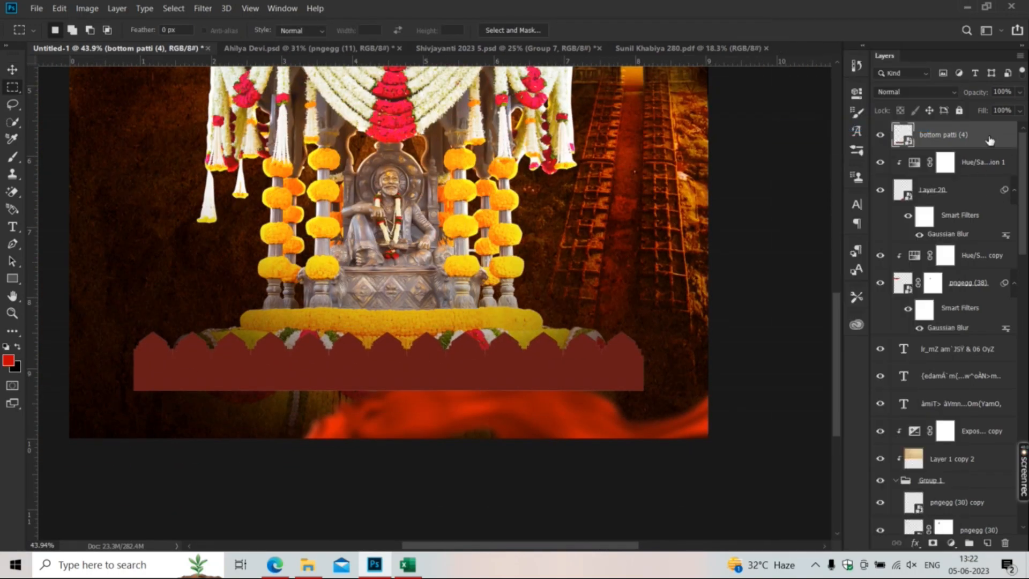
- Apply a bright orange Color Overlay in Normal mode at 100% opacity to the scalloped strip
{"action": "double_click", "coordinate": [988, 141]}
{"action": "left_click", "coordinate": [539, 316]}
{"action": "left_click", "coordinate": [540, 366]}
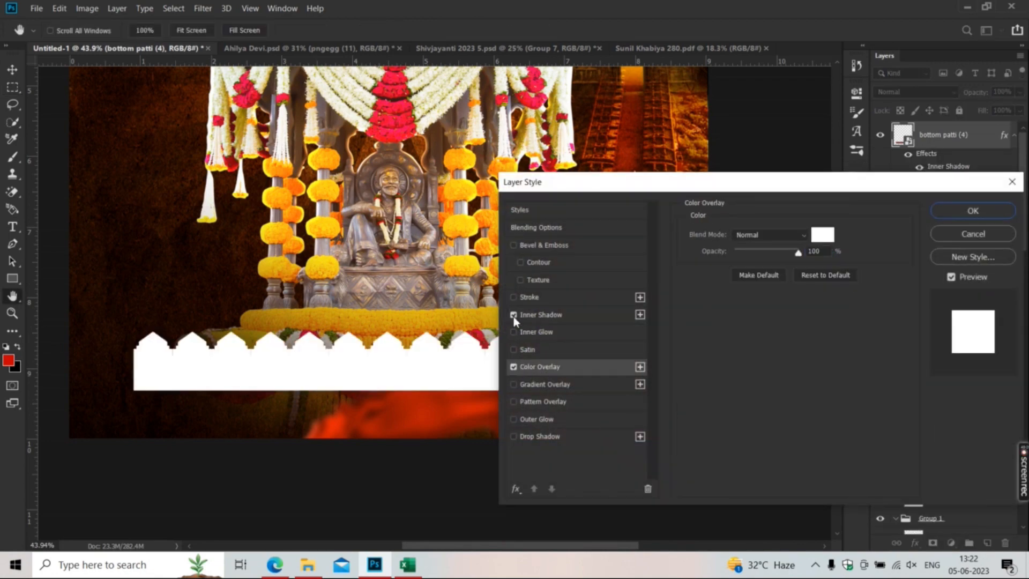
{"action": "left_click", "coordinate": [822, 234]}
{"action": "left_click", "coordinate": [681, 177]}
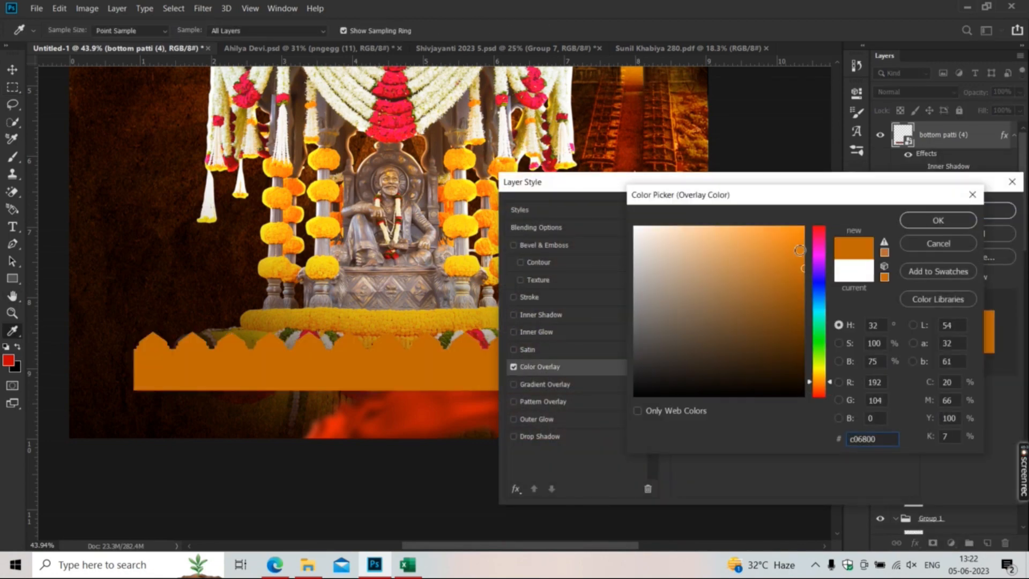
{"action": "left_click", "coordinate": [800, 250]}
{"action": "key", "text": "Return"}
{"action": "key", "text": "Return"}
- Scale the orange strip down and place it in the banner's bottom-left corner
{"action": "left_click", "coordinate": [11, 70]}
{"action": "scroll", "coordinate": [251, 341], "scroll_direction": "down", "scroll_amount": 3}
{"action": "key", "text": "ctrl+t"}
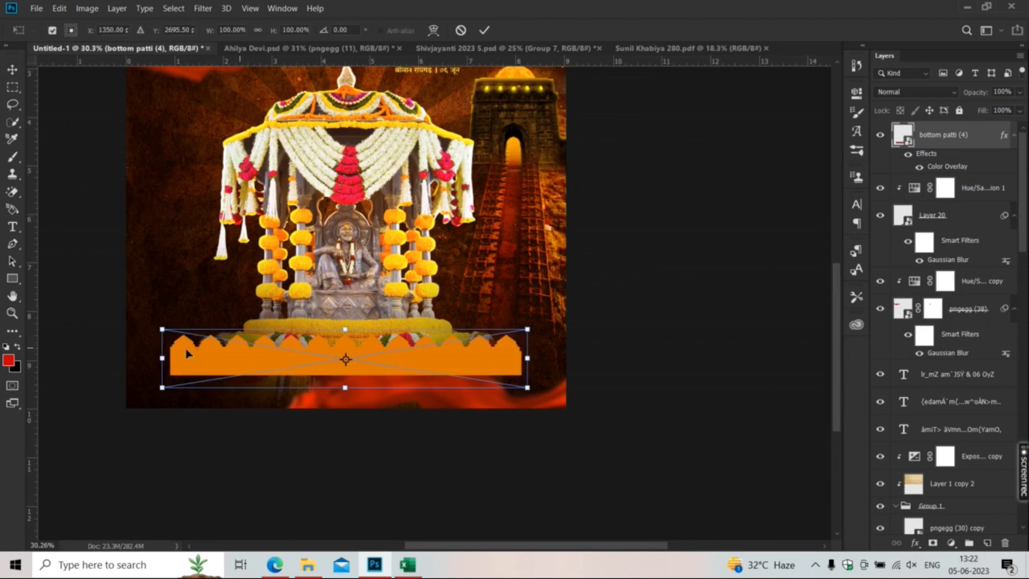
{"action": "left_click_drag", "start_coordinate": [162, 329], "coordinate": [182, 397]}
{"action": "key", "text": "Return"}
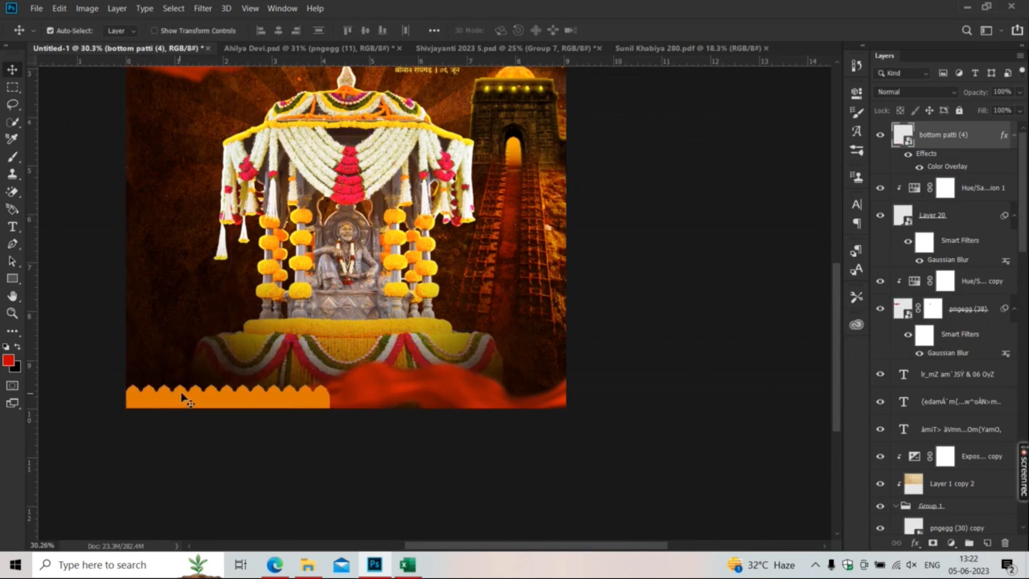
- Shrink the orange strip slightly and place a duplicate end to end beside it along the bottom edge
{"action": "key", "text": "ctrl+t"}
{"action": "left_click_drag", "start_coordinate": [331, 397], "coordinate": [443, 358]}
{"action": "scroll", "coordinate": [272, 403], "scroll_direction": "up", "scroll_amount": 3}
{"action": "key", "text": "Return"}
{"action": "key", "text": "ctrl+j"}
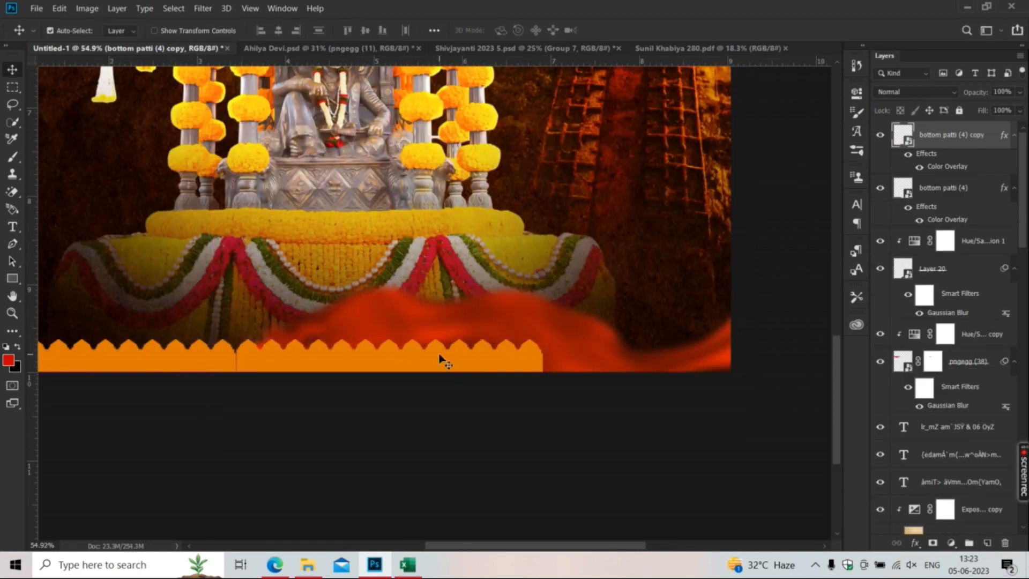
- Duplicate both orange strips and shift the copies right so the border spans the banner's full width
{"action": "scroll", "coordinate": [676, 297], "scroll_direction": "down", "scroll_amount": 3}
{"action": "key", "text": "ctrl+j"}
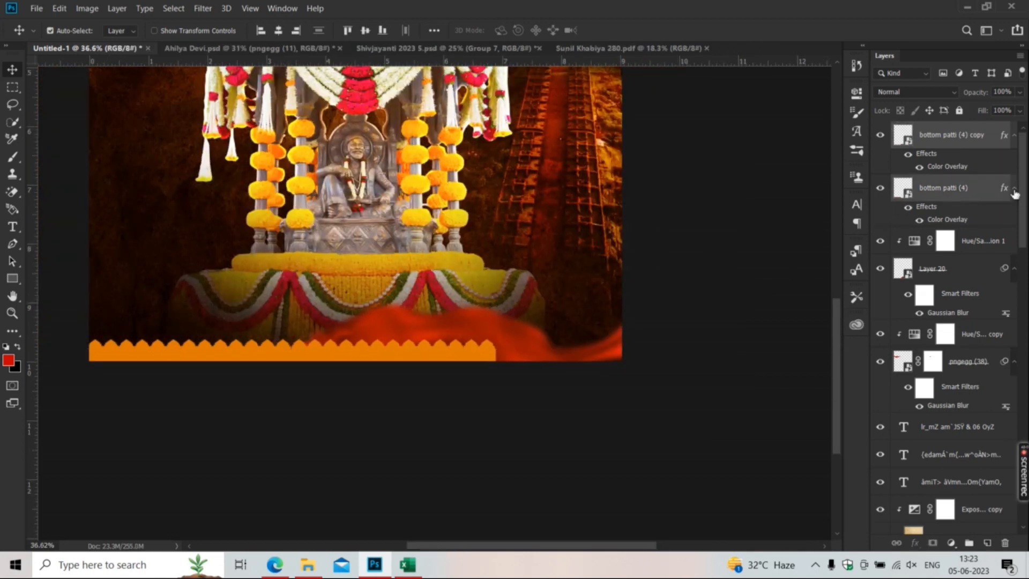
{"action": "key", "text": "ctrl+j"}
{"action": "left_click_drag", "start_coordinate": [239, 360], "coordinate": [533, 350]}
- Group the four orange scalloped strip layers and centre the group horizontally along the banner's bottom edge
{"action": "left_click", "coordinate": [950, 192], "text": "ctrl"}
{"action": "left_click", "coordinate": [958, 225], "text": "ctrl"}
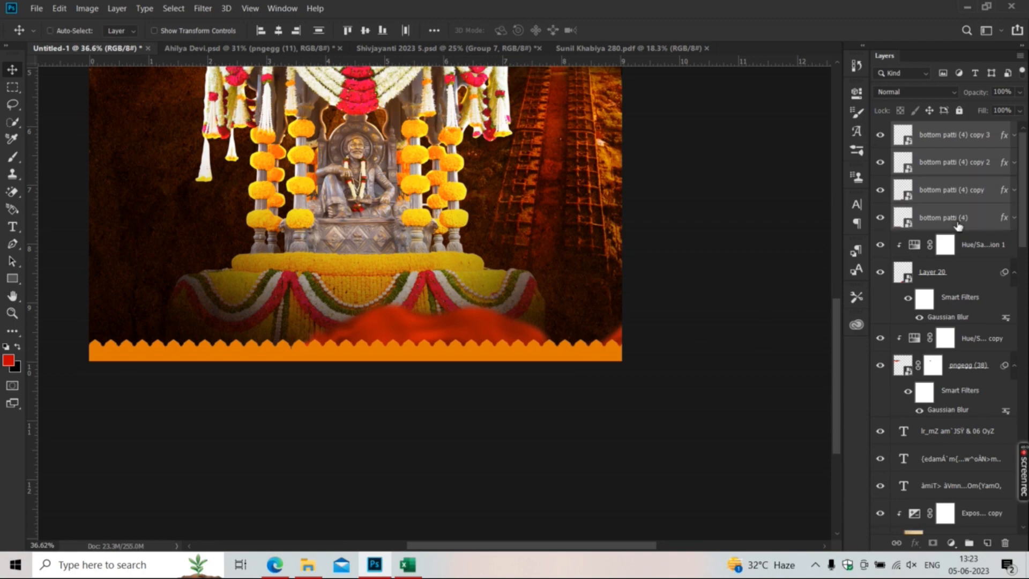
{"action": "key", "text": "ctrl+g"}
{"action": "key", "text": "ctrl+t"}
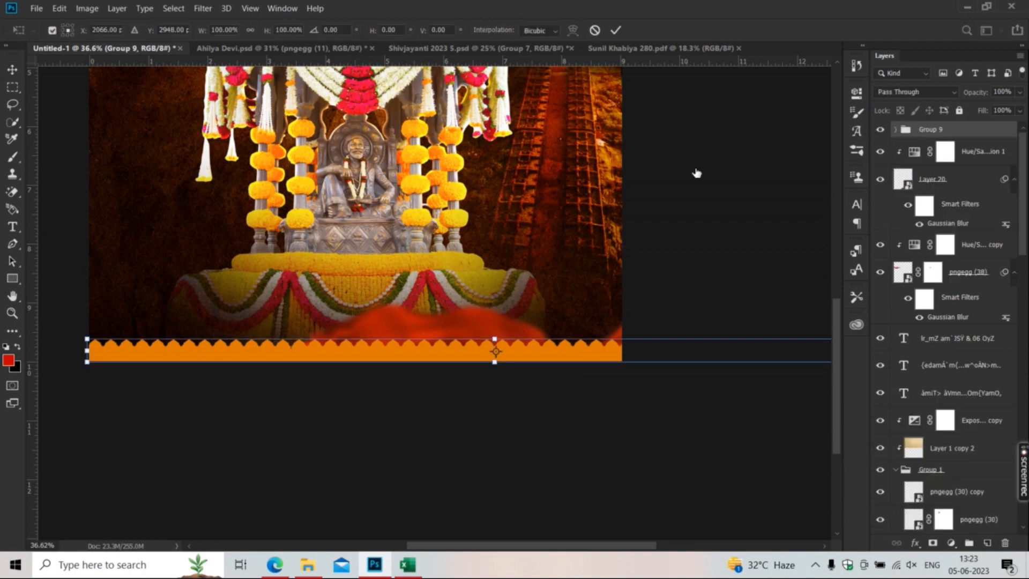
{"action": "scroll", "coordinate": [466, 266], "scroll_direction": "down", "scroll_amount": 3}
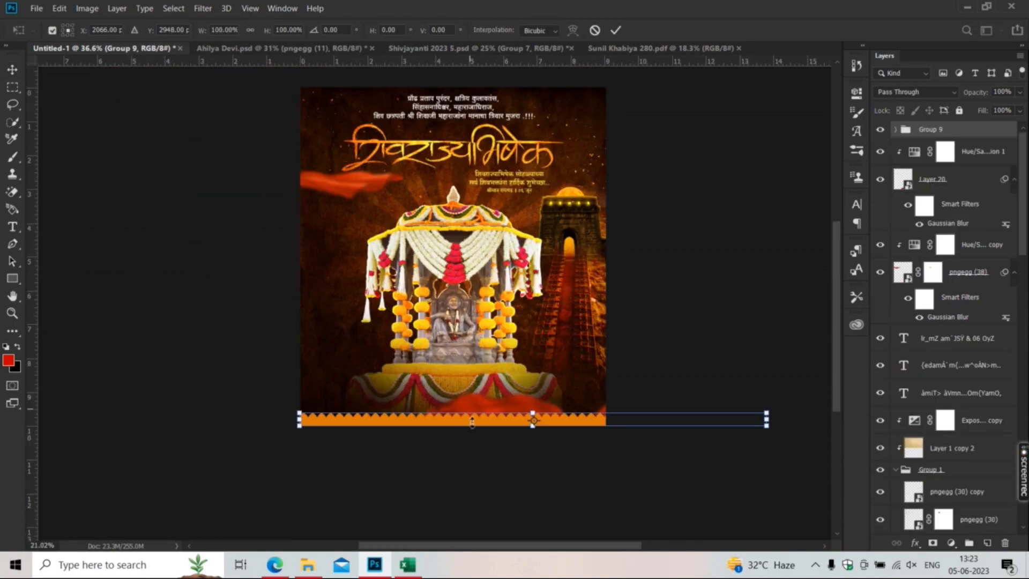
{"action": "left_click_drag", "start_coordinate": [470, 425], "coordinate": [394, 427]}
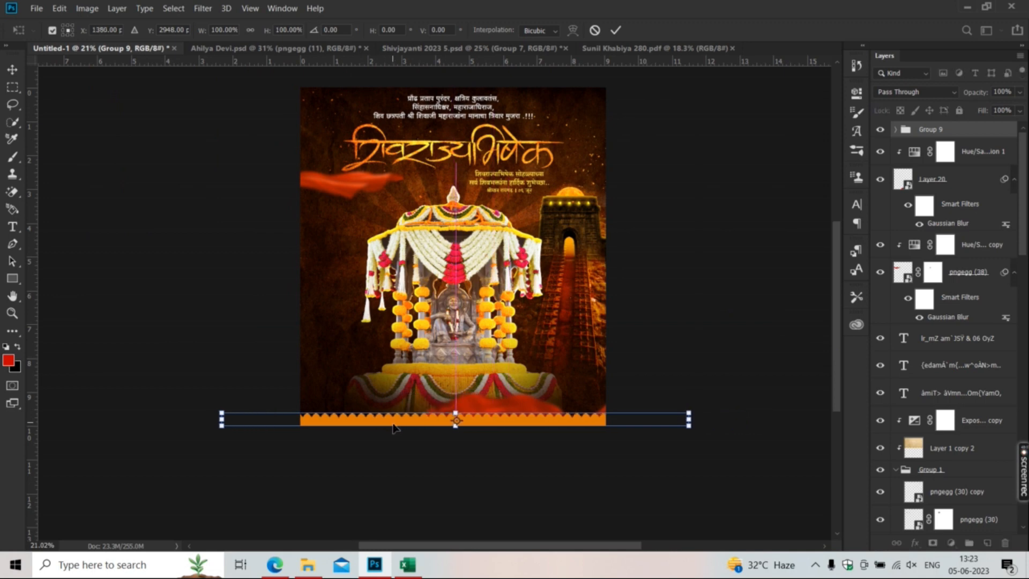
{"action": "key", "text": "Return"}
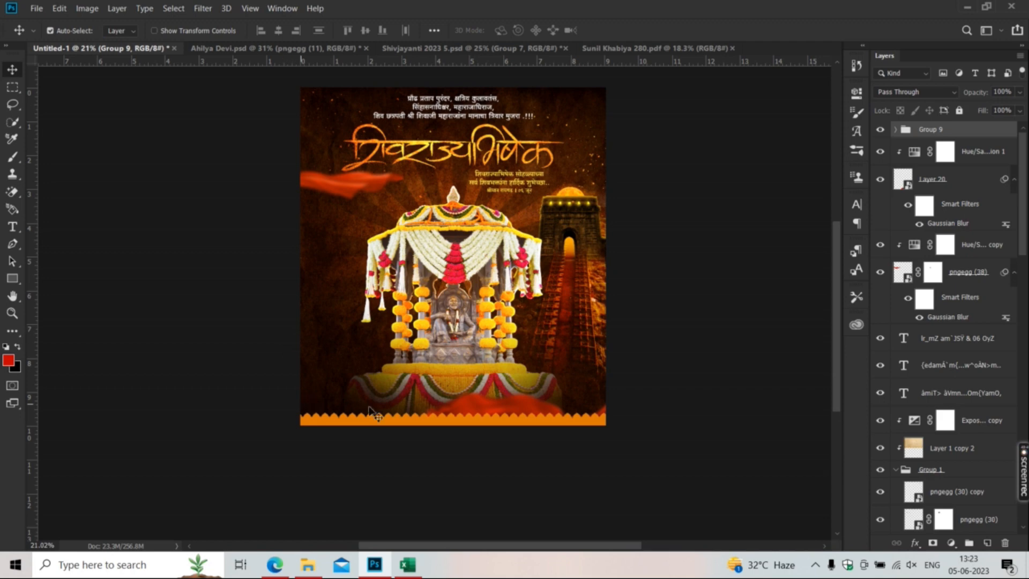
- Enlarge the grouped scalloped border slightly along the banner's bottom edge
{"action": "scroll", "coordinate": [369, 421], "scroll_direction": "up", "scroll_amount": 3}
{"action": "key", "text": "ctrl+t"}
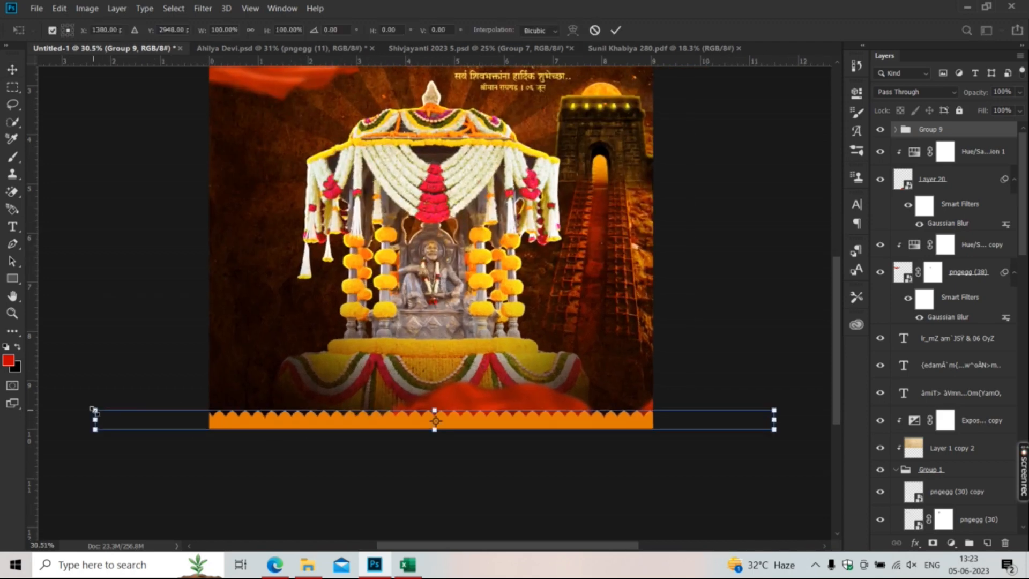
{"action": "left_click_drag", "start_coordinate": [94, 411], "coordinate": [49, 409]}
{"action": "key", "text": "Return"}
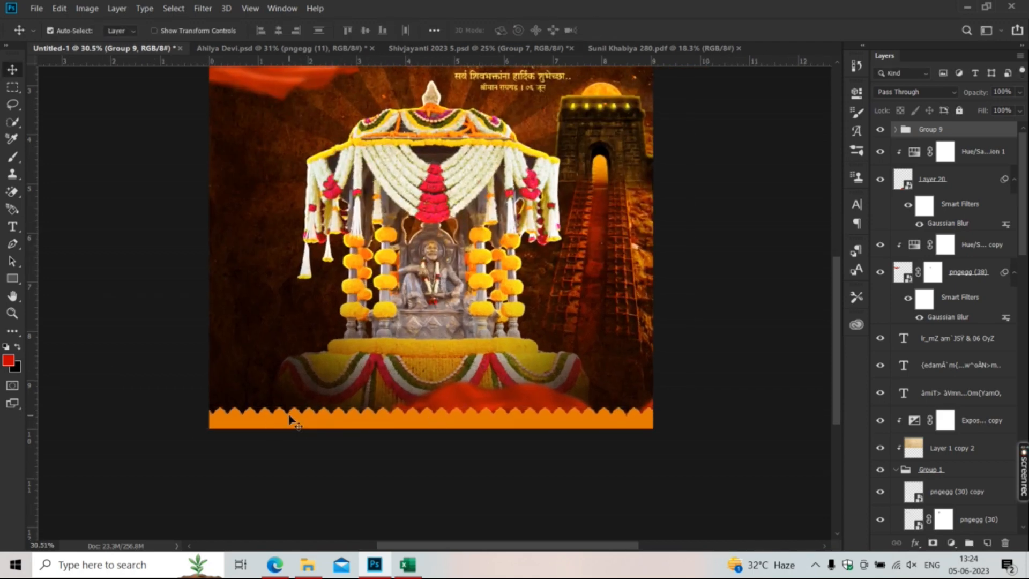
- Duplicate the title's texture layer and its Exposure adjustment, move the copies above the border group and clip them to it
{"action": "scroll", "coordinate": [291, 418], "scroll_direction": "down", "scroll_amount": 2}
{"action": "scroll", "coordinate": [407, 466], "scroll_direction": "up", "scroll_amount": 4}
{"action": "scroll", "coordinate": [408, 467], "scroll_direction": "up", "scroll_amount": 1}
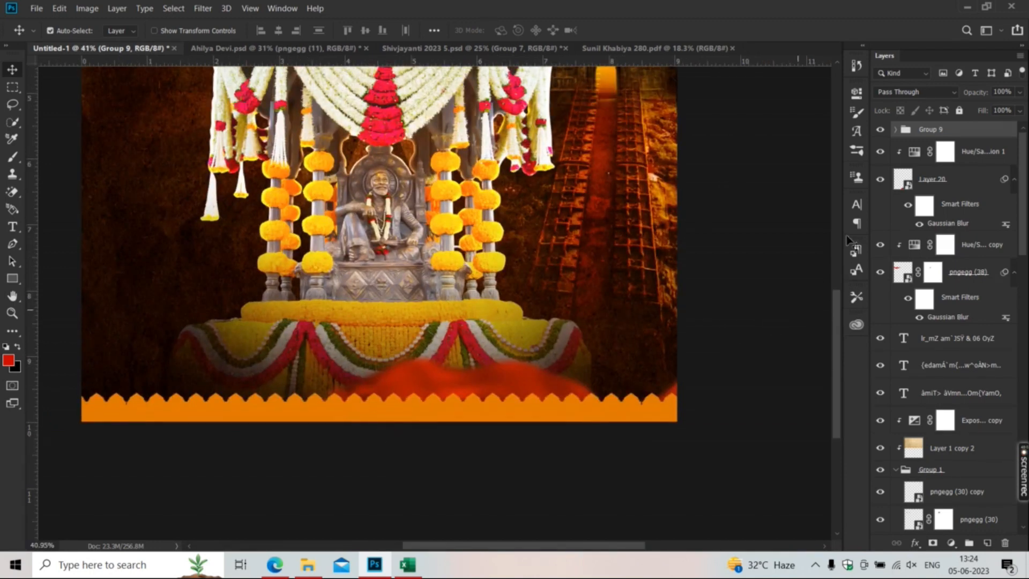
{"action": "left_click", "coordinate": [943, 450]}
{"action": "left_click", "coordinate": [964, 424], "text": "shift"}
{"action": "key", "text": "ctrl+j"}
{"action": "left_click_drag", "start_coordinate": [973, 439], "coordinate": [956, 125]}
{"action": "right_click", "coordinate": [925, 176]}
{"action": "left_click", "coordinate": [825, 258]}
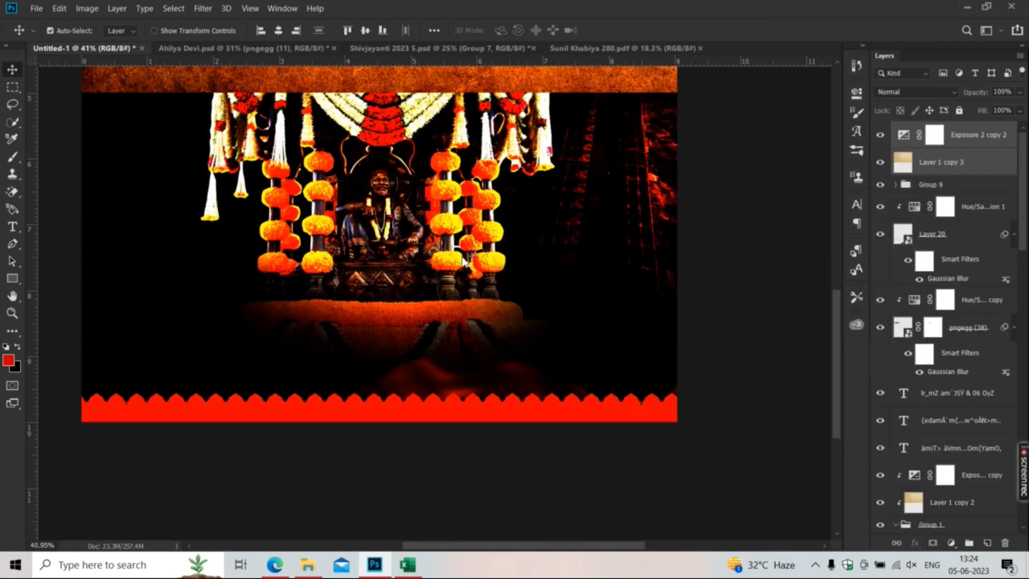
- Move the clipped texture copy down until it covers the scalloped border at the bottom
{"action": "scroll", "coordinate": [420, 259], "scroll_direction": "down", "scroll_amount": 2}
{"action": "key", "text": "ctrl+t"}
{"action": "scroll", "coordinate": [323, 148], "scroll_direction": "down", "scroll_amount": 2}
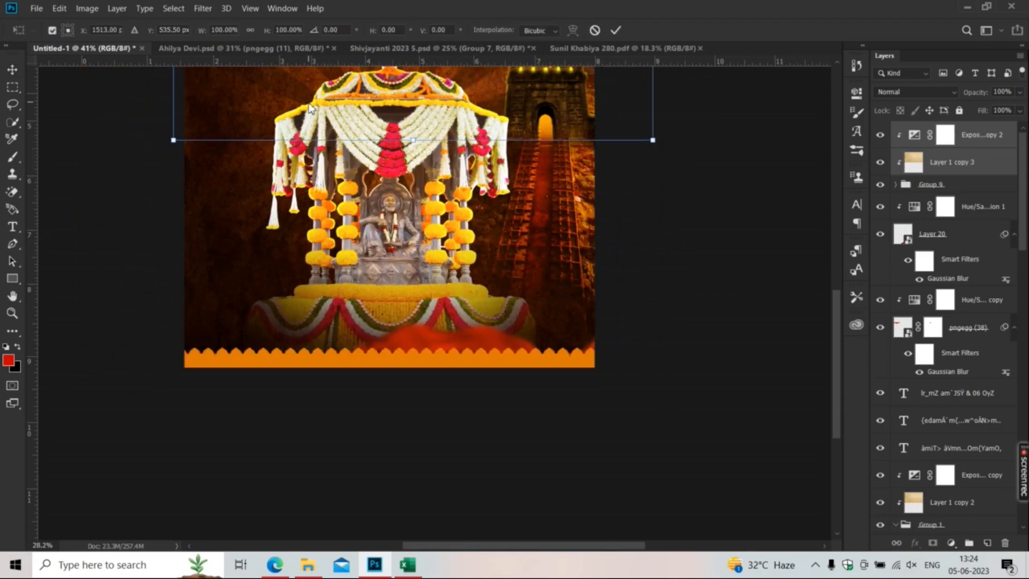
{"action": "left_click_drag", "start_coordinate": [267, 110], "coordinate": [287, 401]}
{"action": "key", "text": "Return"}
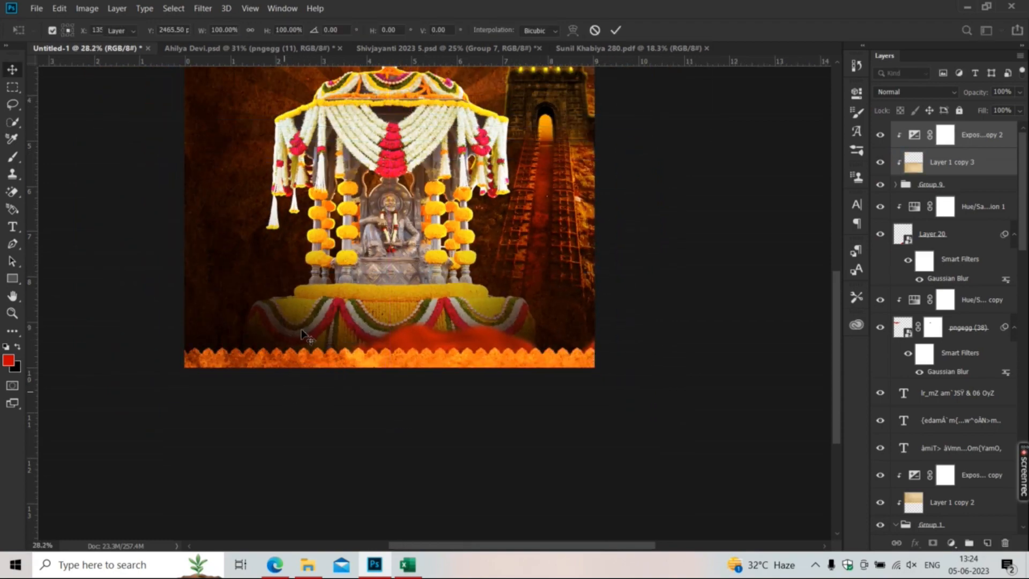
{"action": "left_click_drag", "start_coordinate": [348, 316], "coordinate": [398, 476]}
{"action": "scroll", "coordinate": [398, 476], "scroll_direction": "up", "scroll_amount": 4}
{"action": "scroll", "coordinate": [373, 350], "scroll_direction": "down", "scroll_amount": 3}
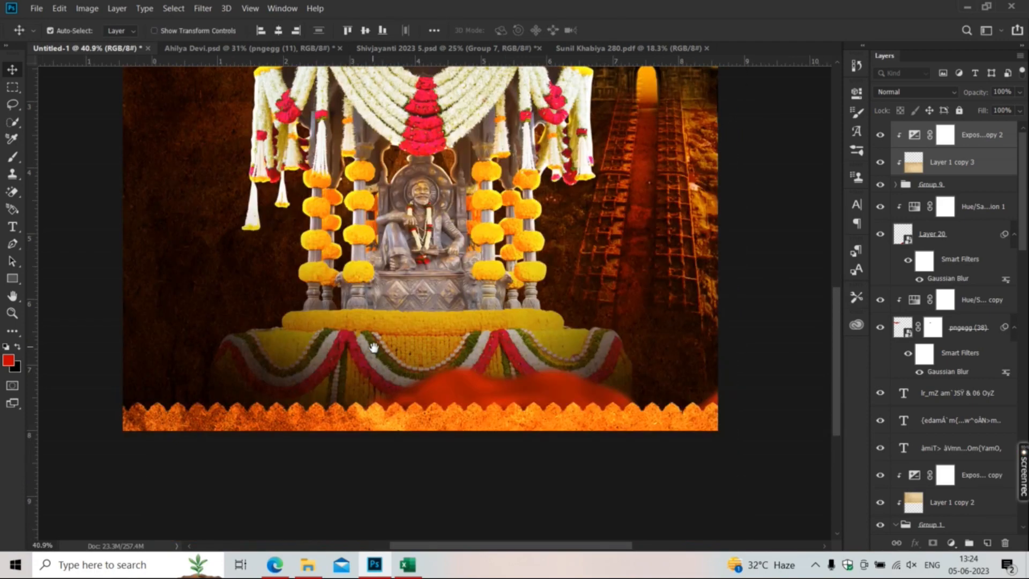
- Fine-tune the brightness of the border's texture with its clipped Exposure adjustment layer
{"action": "double_click", "coordinate": [912, 140]}
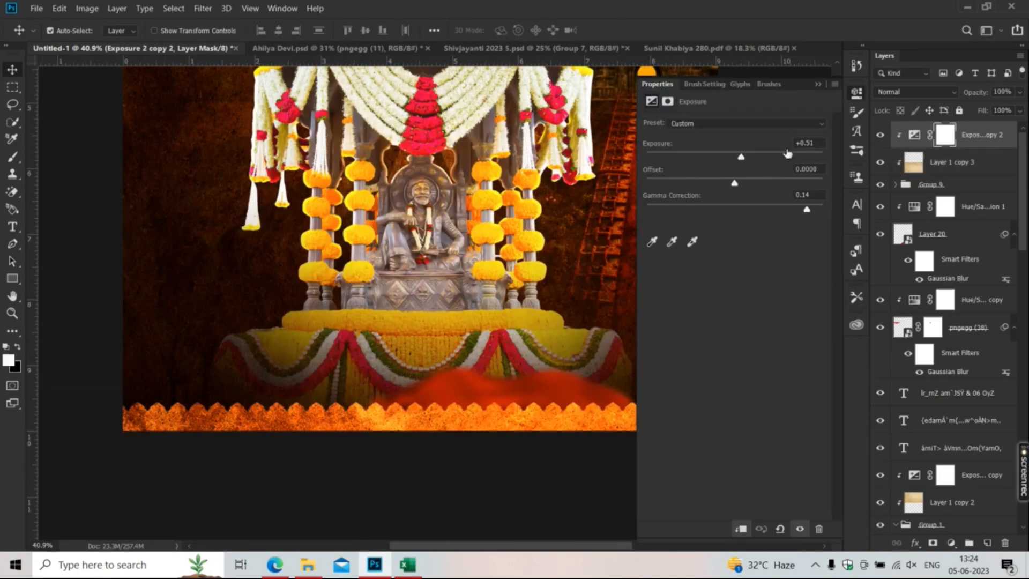
{"action": "left_click_drag", "start_coordinate": [742, 157], "coordinate": [745, 160]}
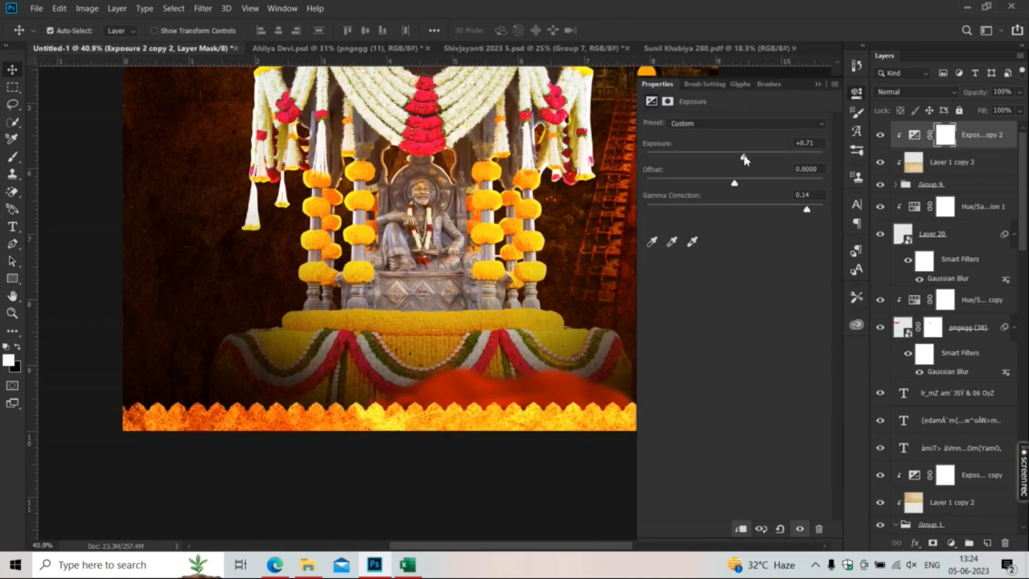
{"action": "left_click", "coordinate": [817, 84]}
{"action": "scroll", "coordinate": [602, 188], "scroll_direction": "down", "scroll_amount": 2}
{"action": "scroll", "coordinate": [602, 188], "scroll_direction": "up", "scroll_amount": 1}
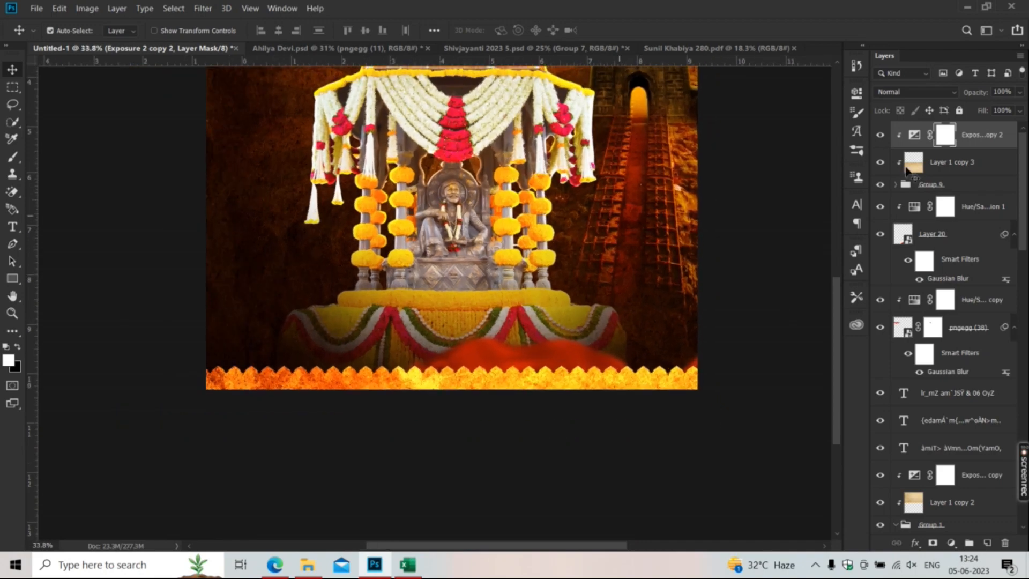
{"action": "double_click", "coordinate": [911, 139]}
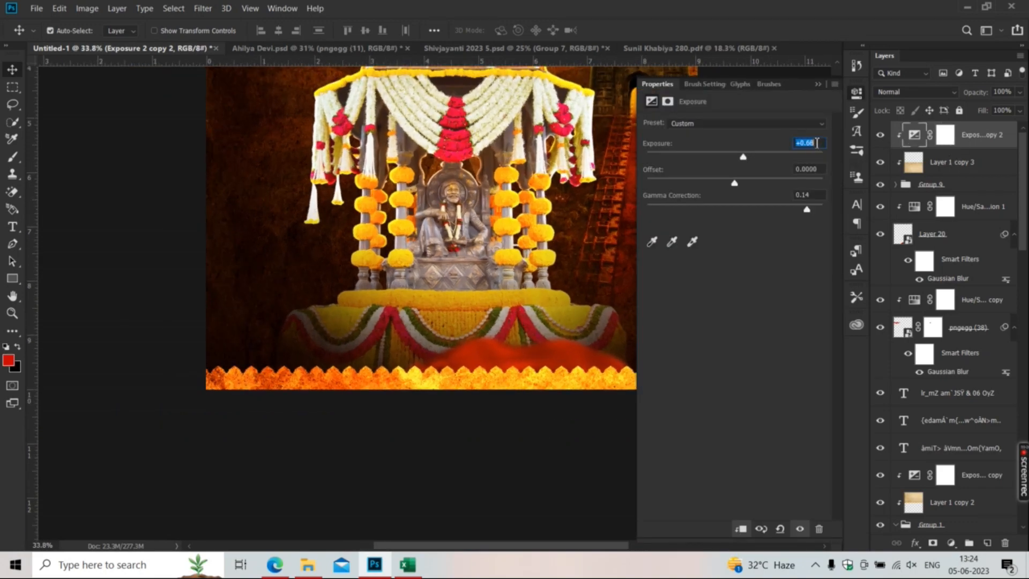
{"action": "left_click", "coordinate": [817, 84]}
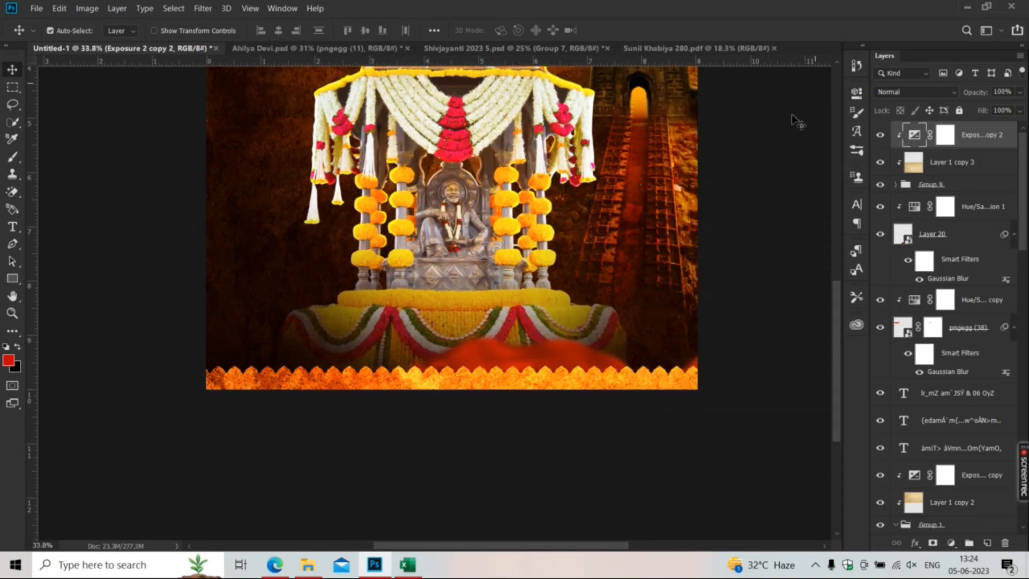
- Examine the banner in full-screen view, from the title area down to the throne pavilion
{"action": "left_click", "coordinate": [763, 160]}
{"action": "scroll", "coordinate": [648, 214], "scroll_direction": "down", "scroll_amount": 2}
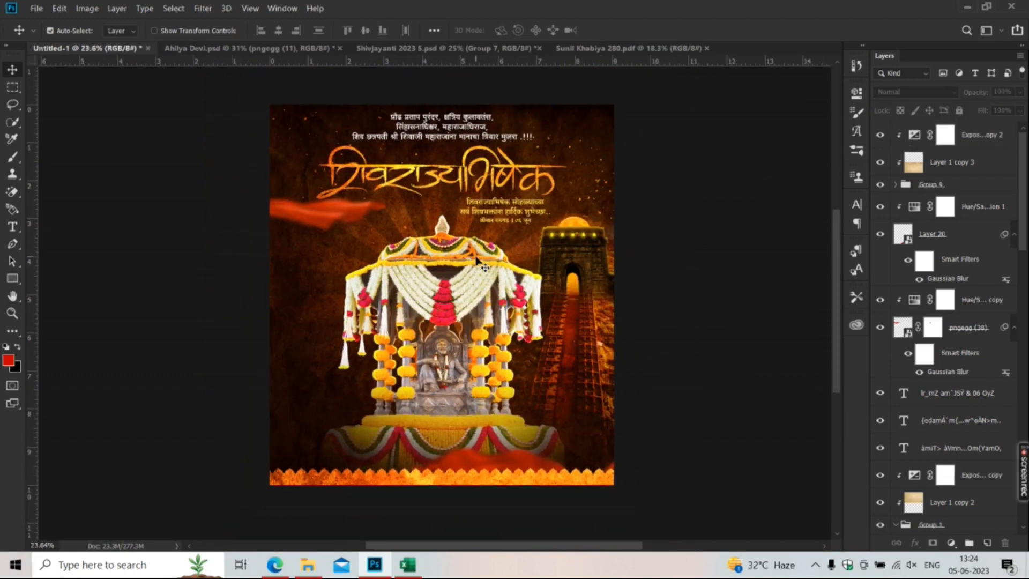
{"action": "key", "text": "f"}
{"action": "key", "text": "f"}
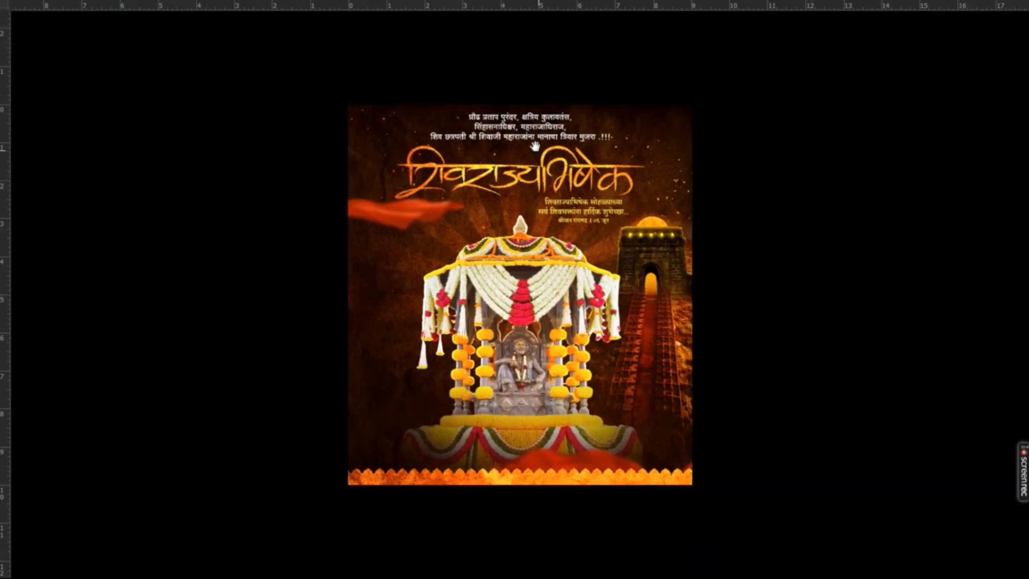
{"action": "scroll", "coordinate": [523, 111], "scroll_direction": "up", "scroll_amount": 2}
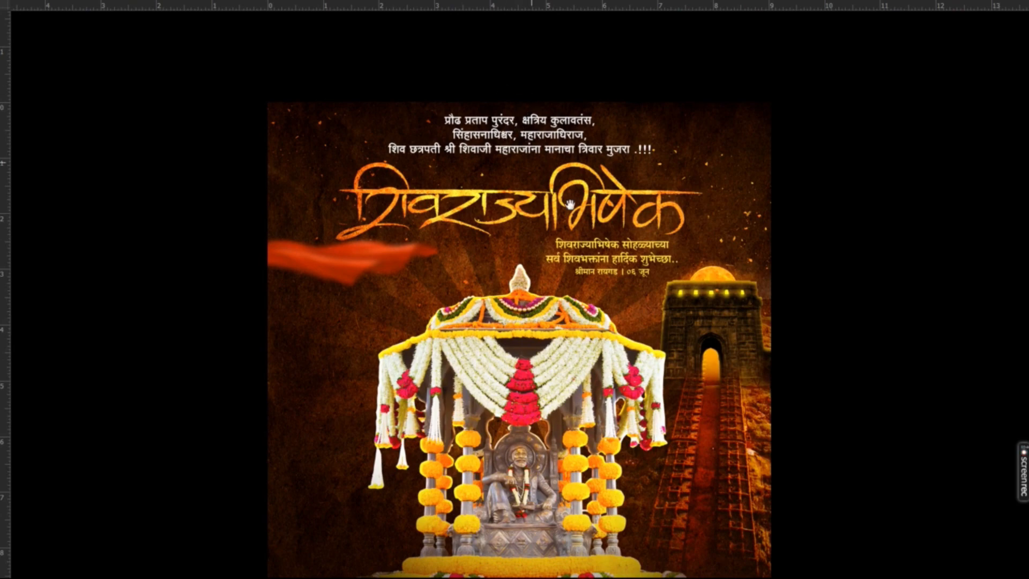
{"action": "scroll", "coordinate": [570, 203], "scroll_direction": "up", "scroll_amount": 2}
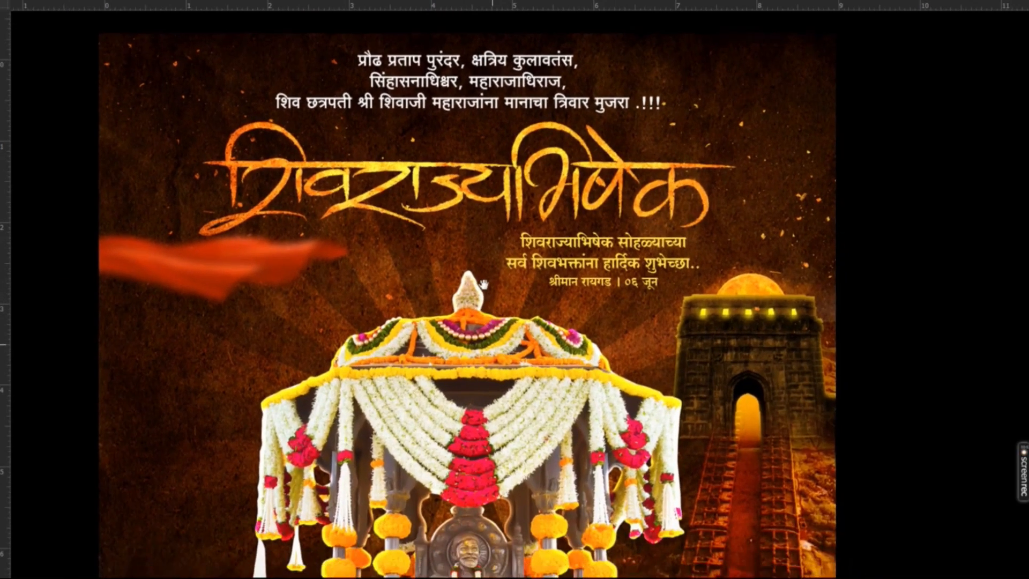
{"action": "scroll", "coordinate": [483, 284], "scroll_direction": "down", "scroll_amount": 5}
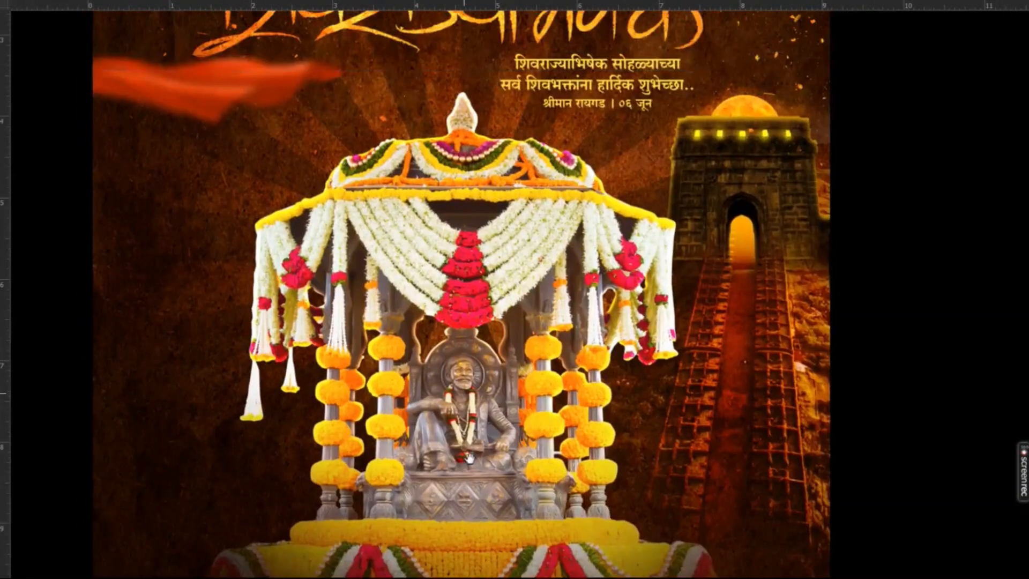
{"action": "key", "text": "f"}
{"action": "key", "text": "ctrl+0"}
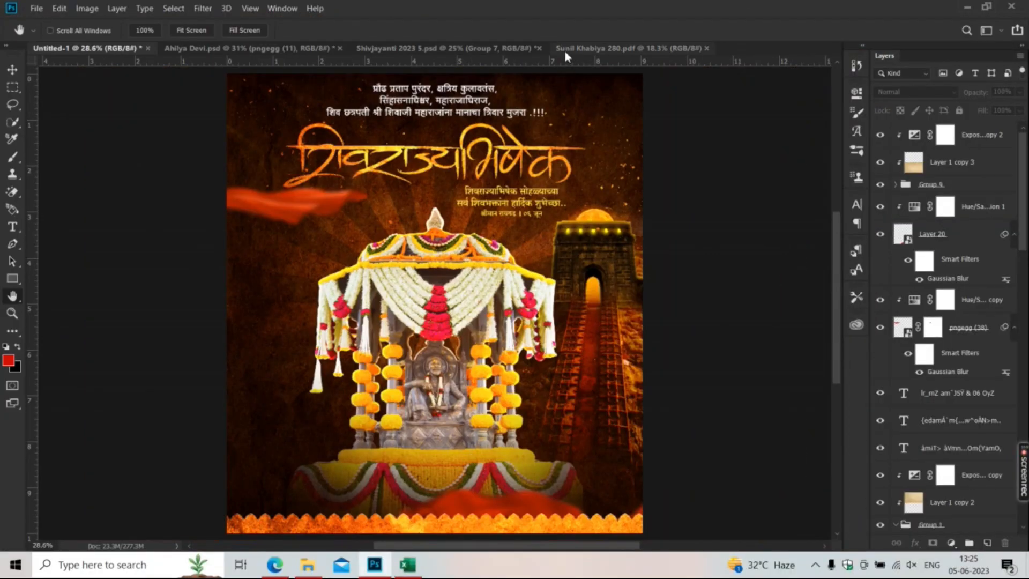
- Copy the white advertising contact line from Shivjayanti 2023 S.psd into the banner and place it centred just above the scalloped border
{"action": "left_click", "coordinate": [481, 49]}
{"action": "key", "text": "v"}
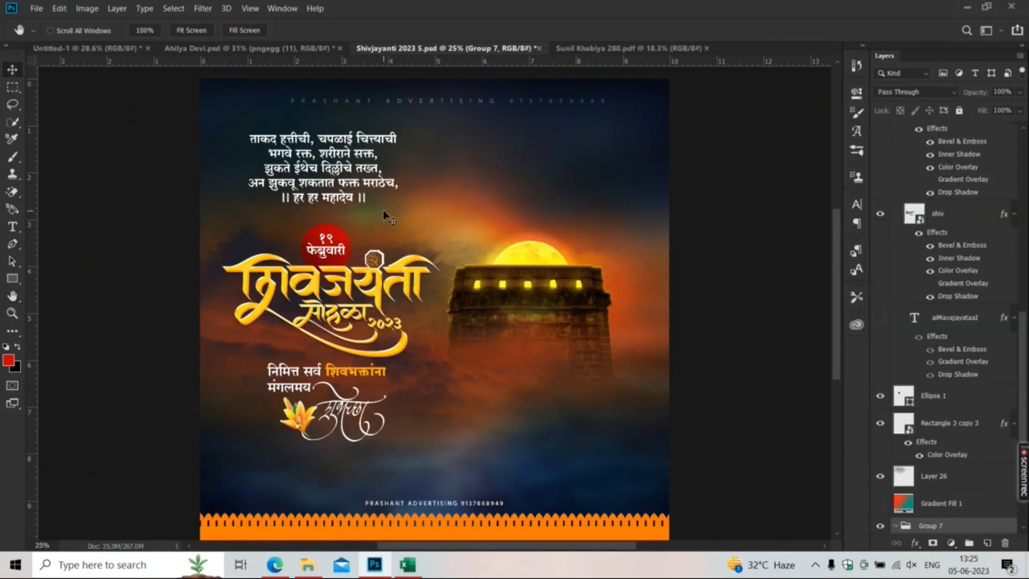
{"action": "left_click_drag", "start_coordinate": [418, 504], "coordinate": [398, 487]}
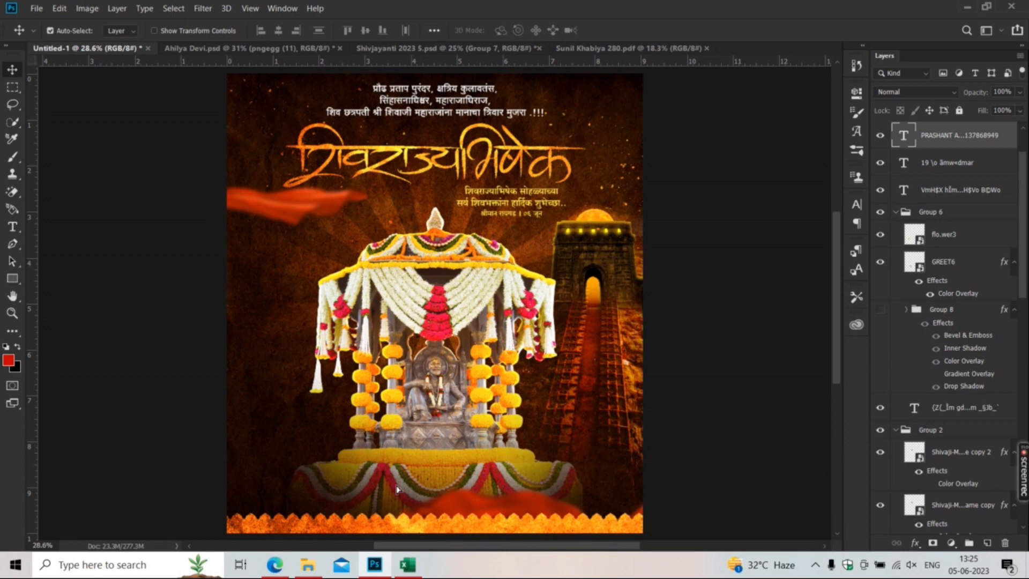
{"action": "left_click_drag", "start_coordinate": [396, 487], "coordinate": [431, 503]}
{"action": "scroll", "coordinate": [428, 358], "scroll_direction": "down", "scroll_amount": 1}
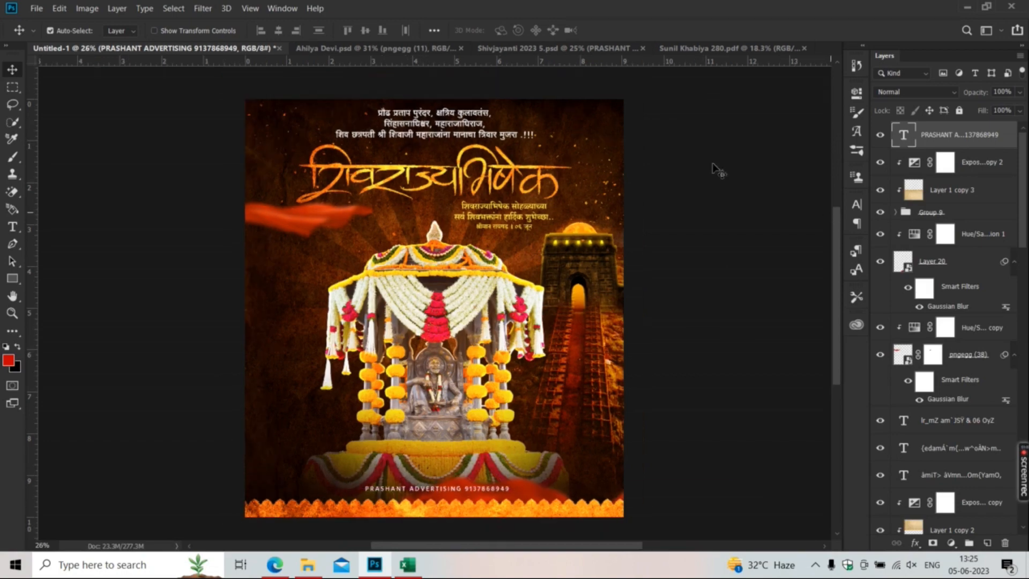
- Copy the small orange graphics contact line from Ahilya Devi.psd into the banner and place it in the top-right corner
{"action": "left_click", "coordinate": [501, 47]}
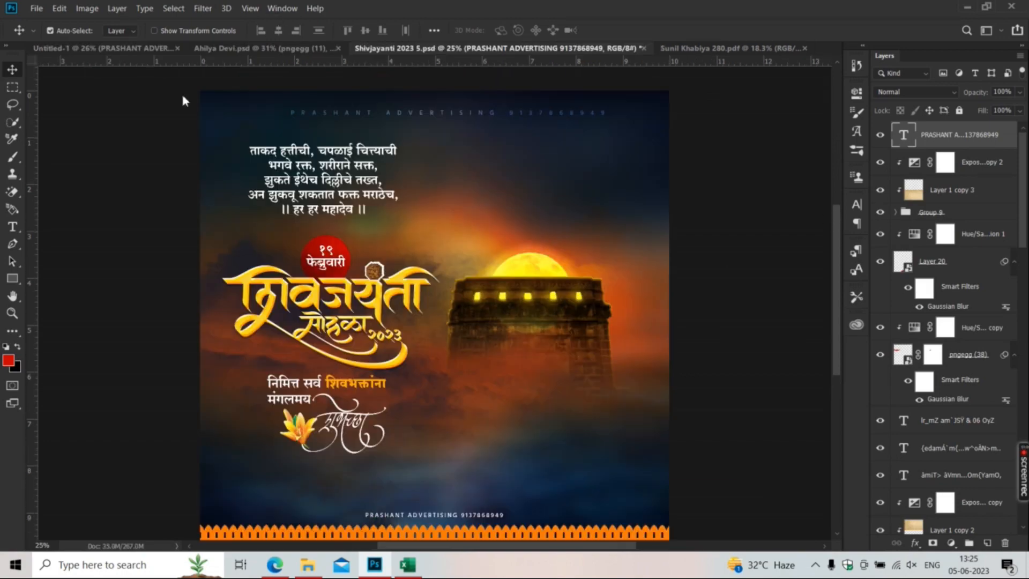
{"action": "left_click", "coordinate": [215, 52]}
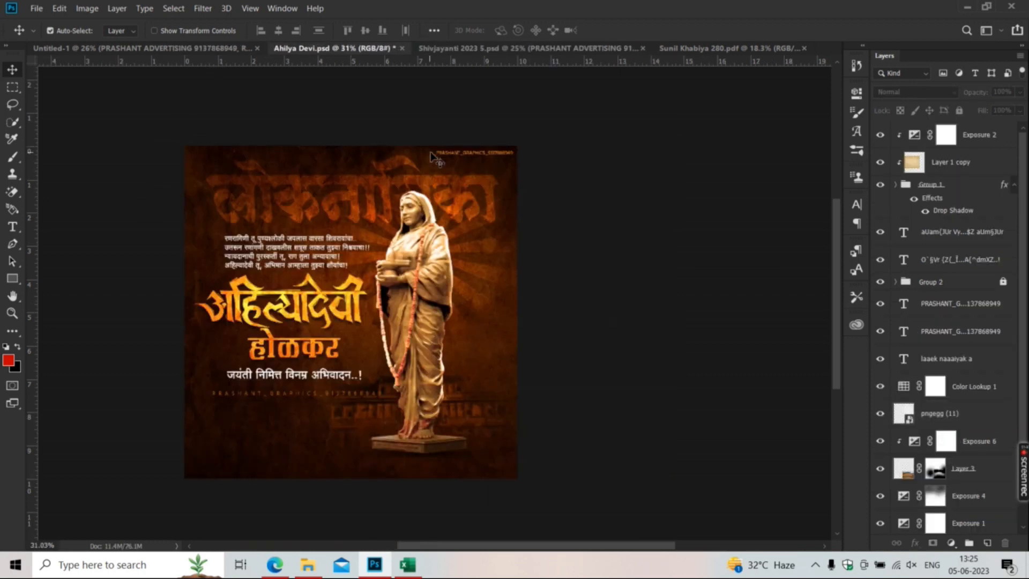
{"action": "left_click_drag", "start_coordinate": [431, 157], "coordinate": [541, 117]}
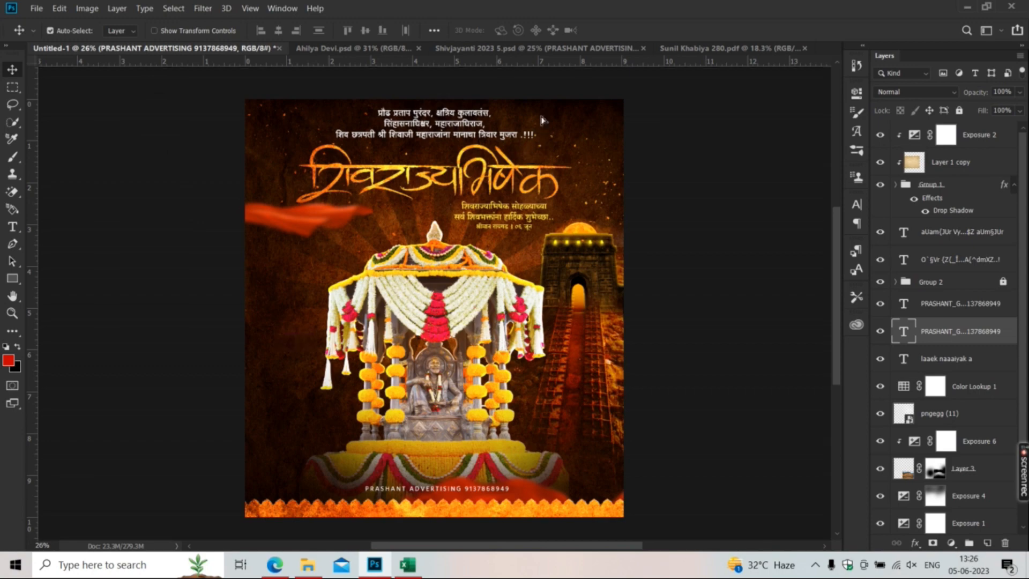
{"action": "scroll", "coordinate": [570, 81], "scroll_direction": "up", "scroll_amount": 3}
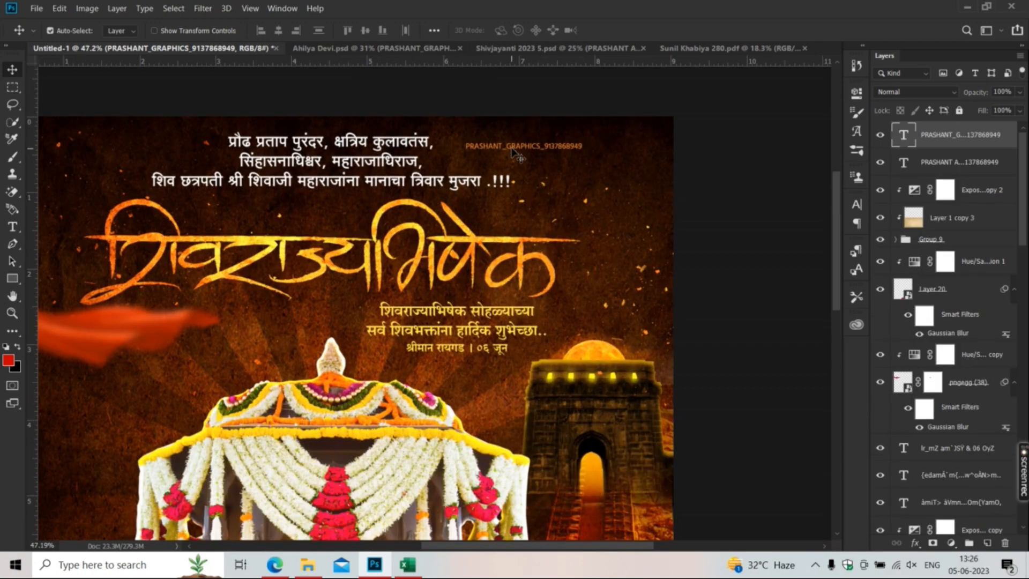
{"action": "left_click_drag", "start_coordinate": [588, 138], "coordinate": [665, 124]}
{"action": "left_click", "coordinate": [568, 99]}
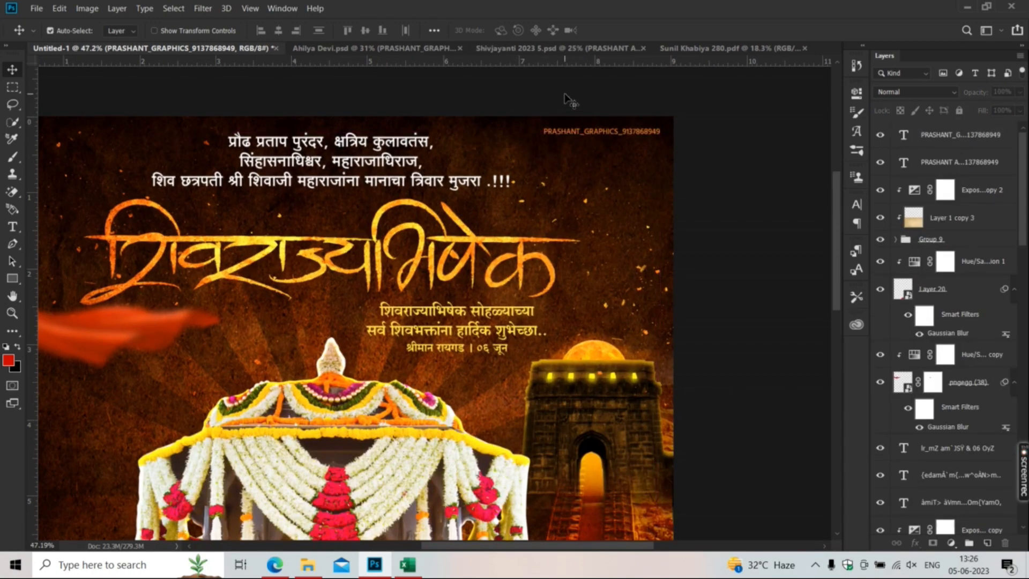
{"action": "scroll", "coordinate": [567, 99], "scroll_direction": "down", "scroll_amount": 3}
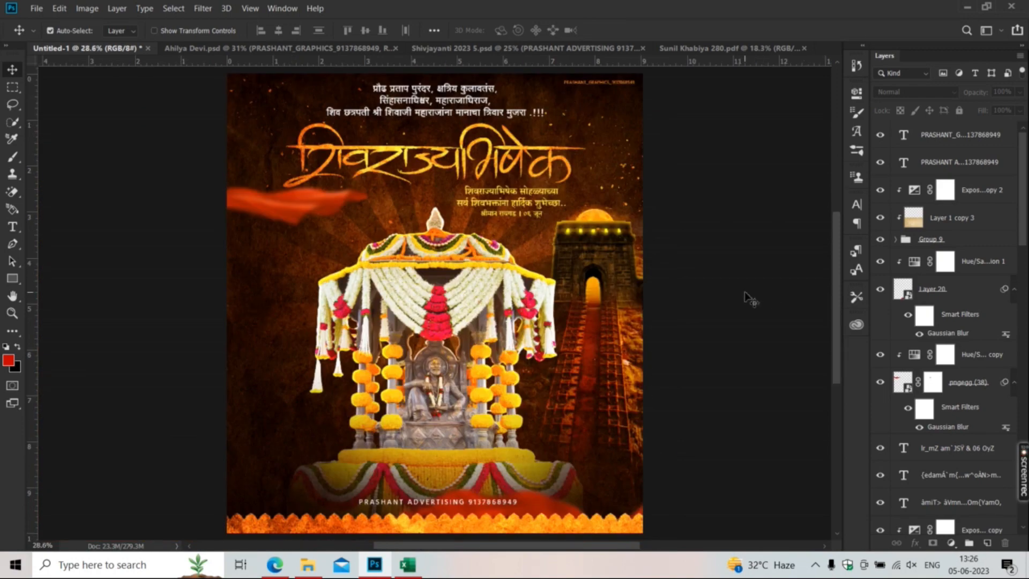
- Save the banner as a layered Photoshop PSD file named Shiv Rajybhishek 2023 in the psd folder
{"action": "key", "text": "ctrl+shift+s"}
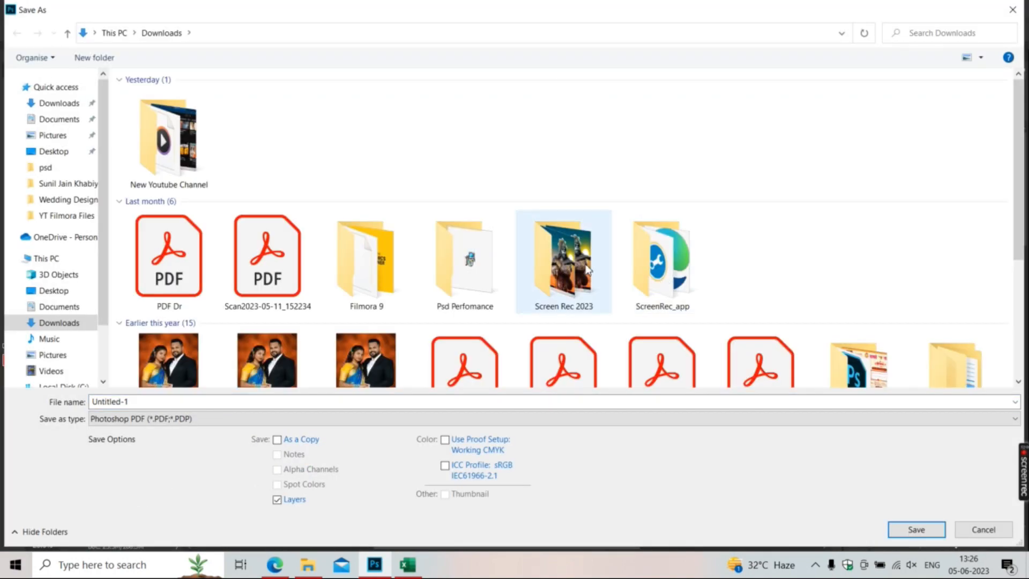
{"action": "left_click", "coordinate": [45, 167]}
{"action": "left_click", "coordinate": [140, 418]}
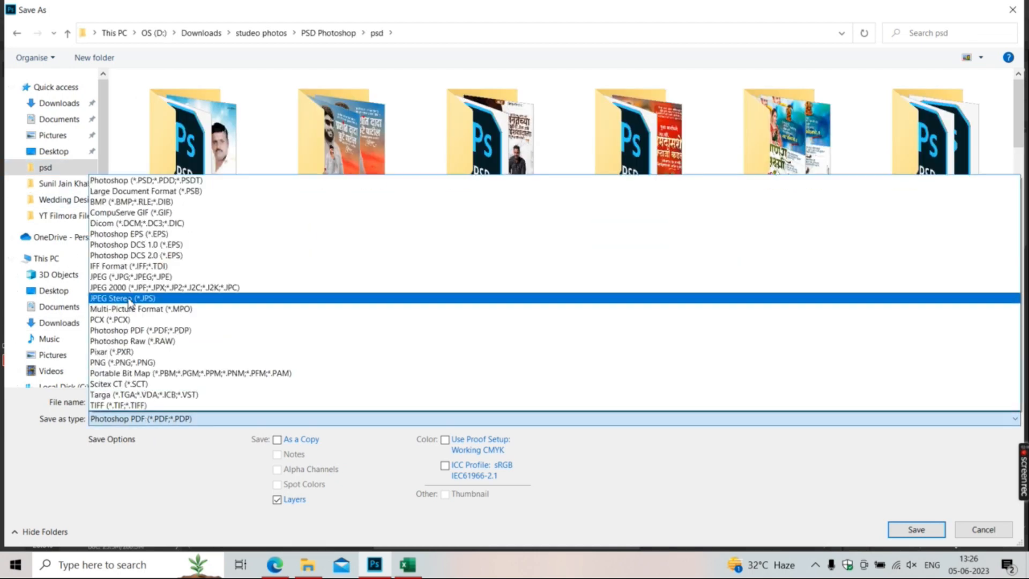
{"action": "left_click", "coordinate": [140, 184]}
{"action": "left_click", "coordinate": [138, 402]}
{"action": "type", "text": "Shiv Rajybhishek"}
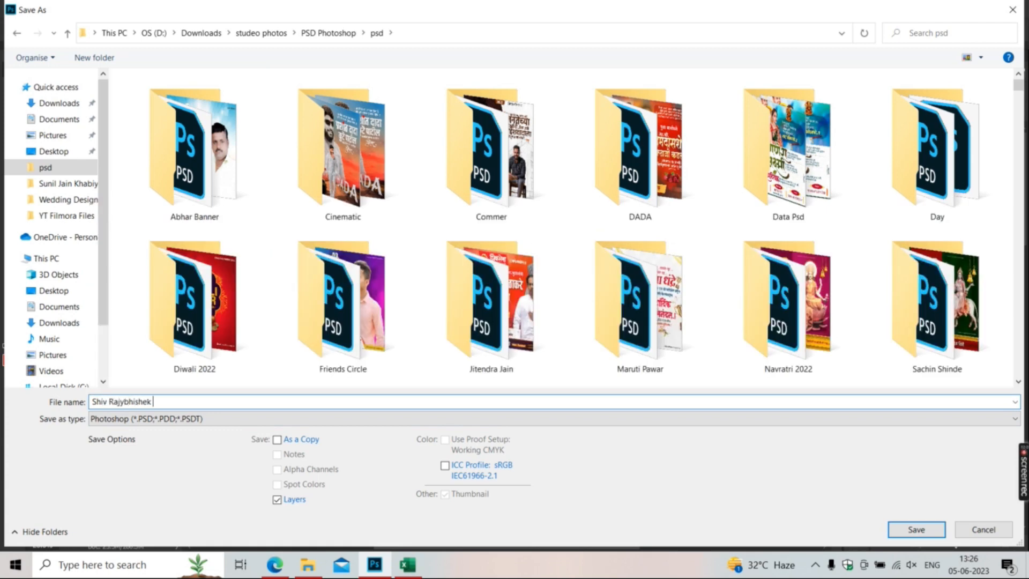
{"action": "type", "text": " 2023"}
{"action": "key", "text": "Return"}
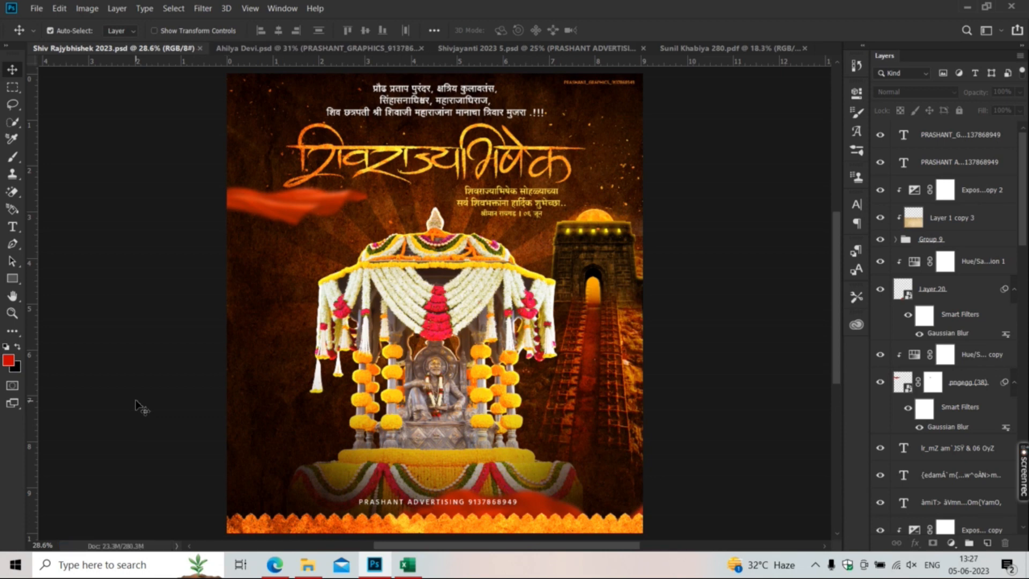
- Export the banner as a JPG at 100% quality under the file name Shiv Rajybhishek 2023
{"action": "left_click", "coordinate": [36, 8]}
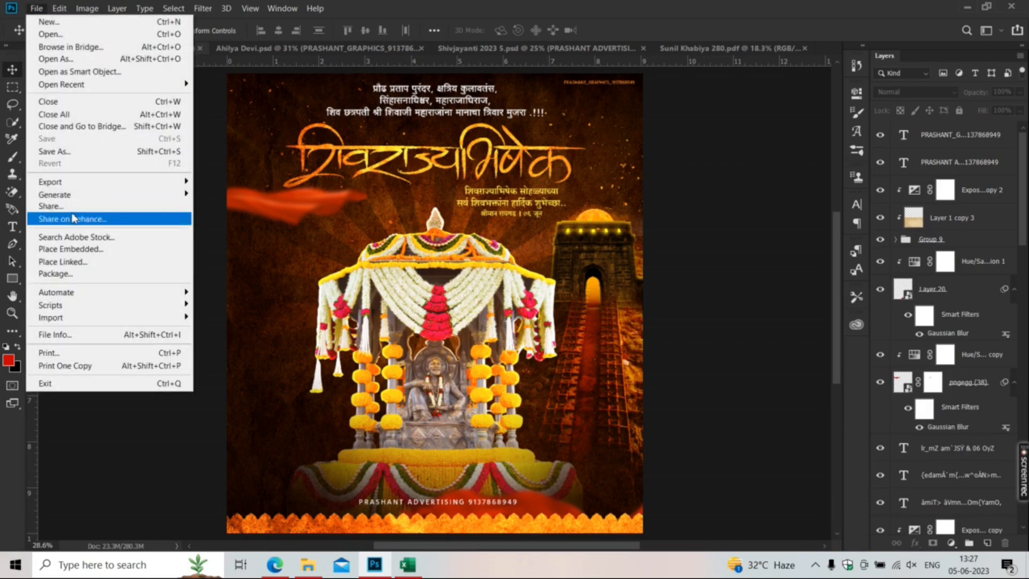
{"action": "mouse_move", "coordinate": [56, 182]}
{"action": "left_click", "coordinate": [253, 193]}
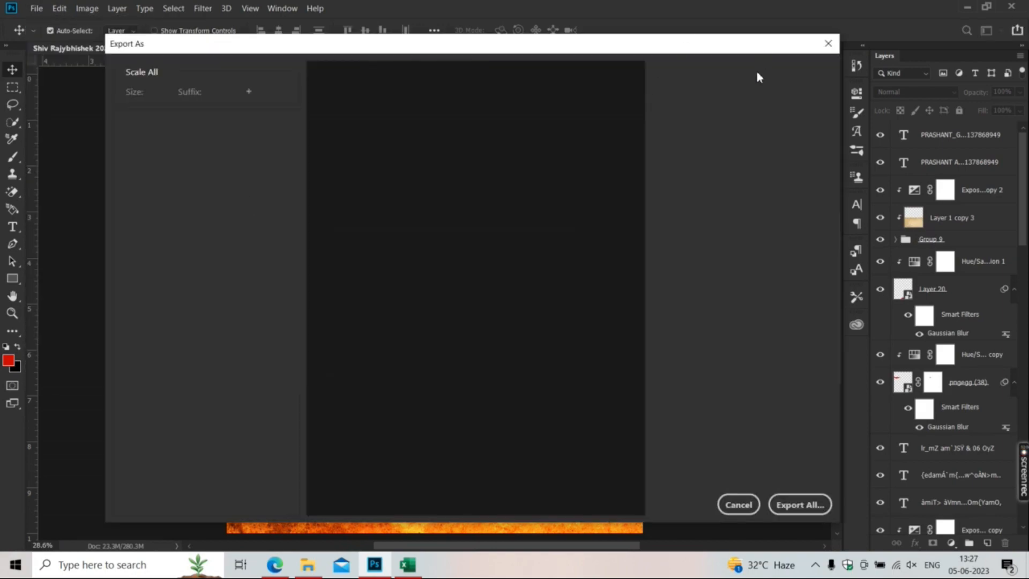
{"action": "left_click", "coordinate": [753, 93]}
{"action": "left_click", "coordinate": [737, 128]}
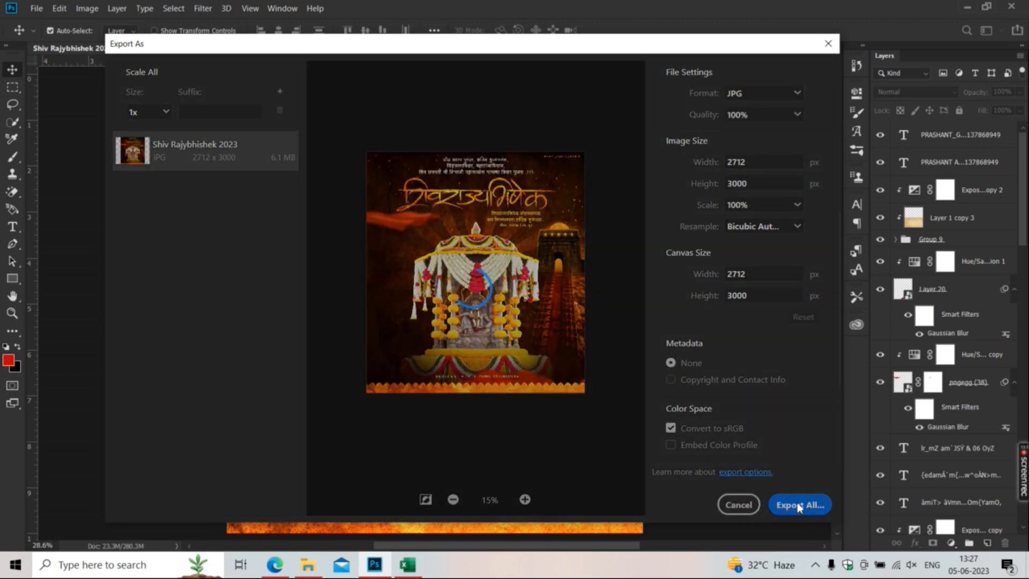
{"action": "left_click", "coordinate": [797, 505]}
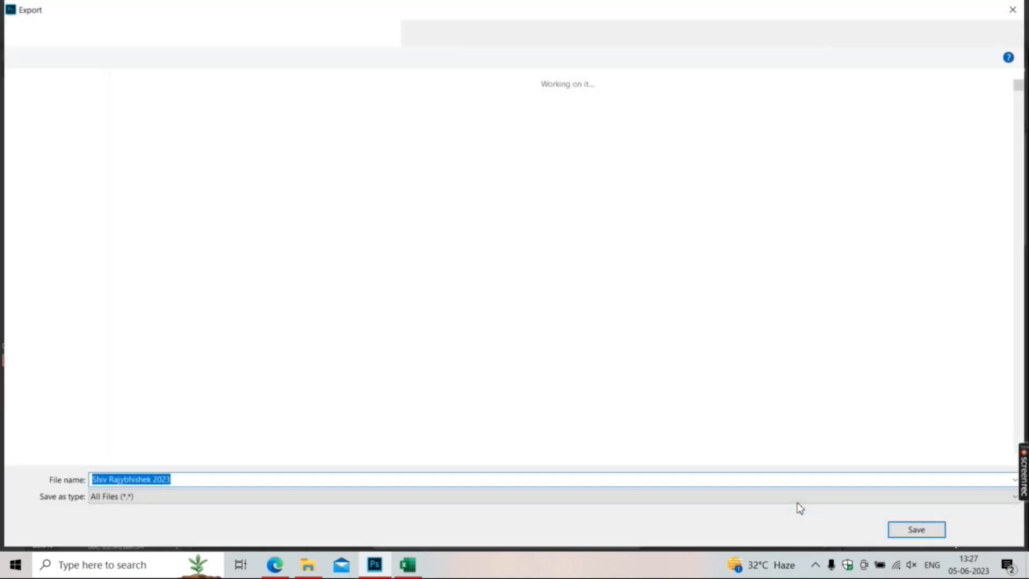
{"action": "left_click", "coordinate": [921, 527]}
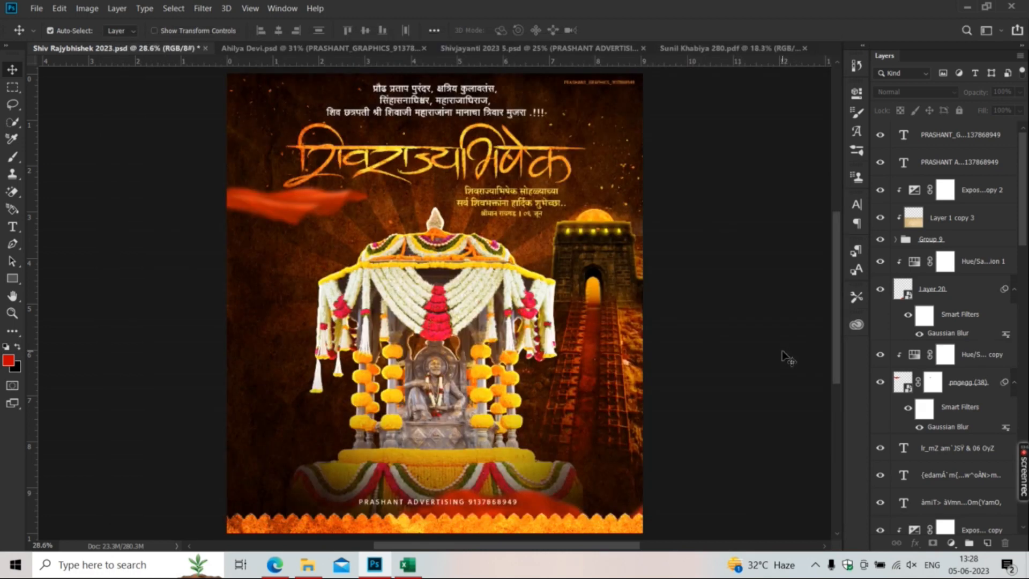
{"action": "key", "text": "super+d"}
{"action": "right_click", "coordinate": [142, 59]}
{"action": "left_click", "coordinate": [163, 120]}
{"action": "right_click", "coordinate": [160, 76]}
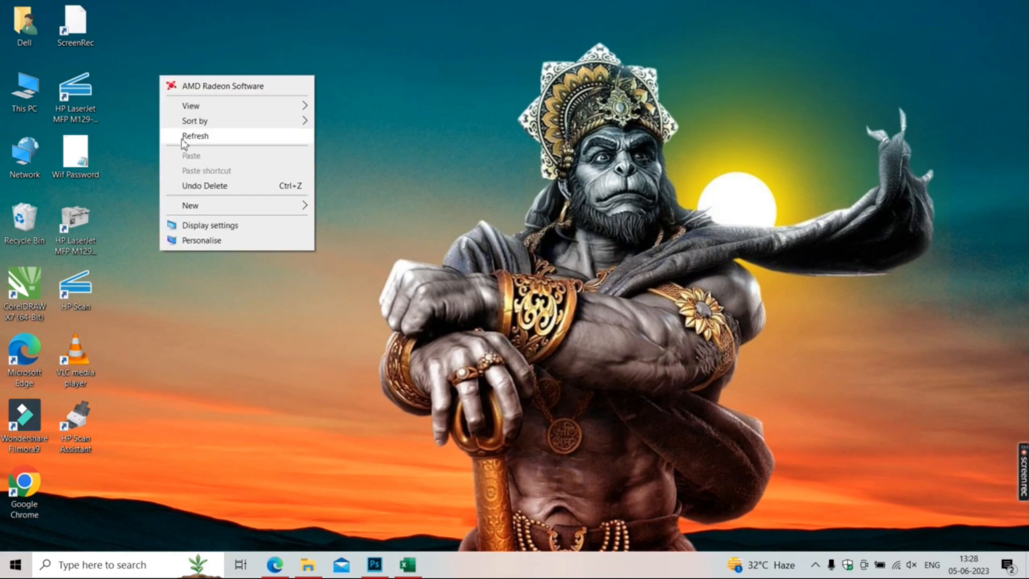
{"action": "left_click", "coordinate": [182, 140]}
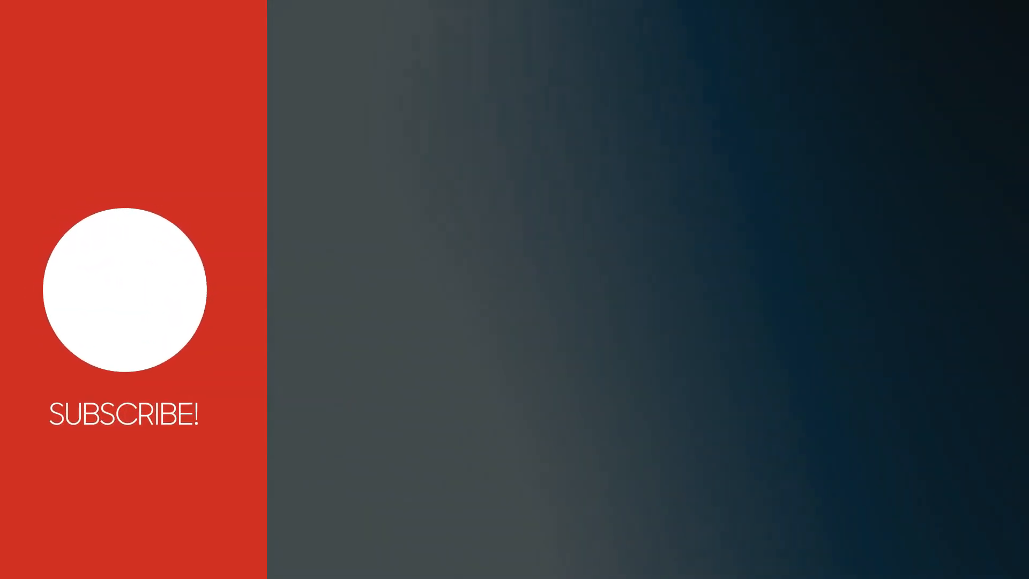